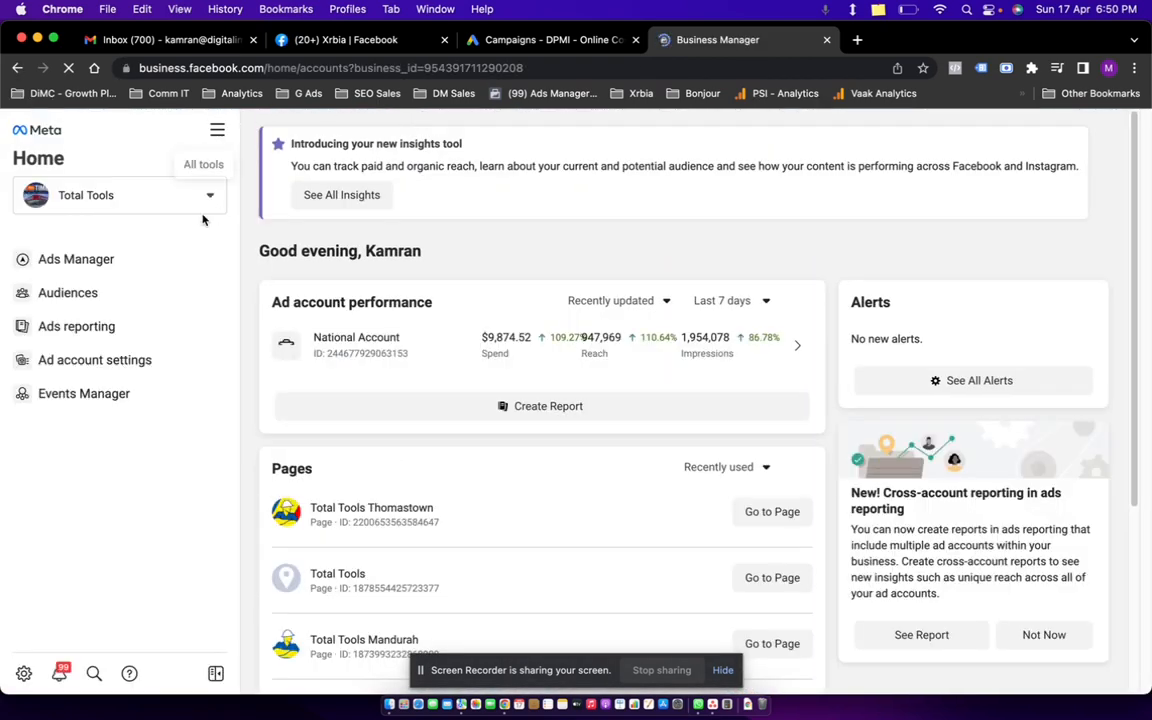
Launch Ads Manager from Business Manager to load the National Account's Campaigns table.
click(132, 254)
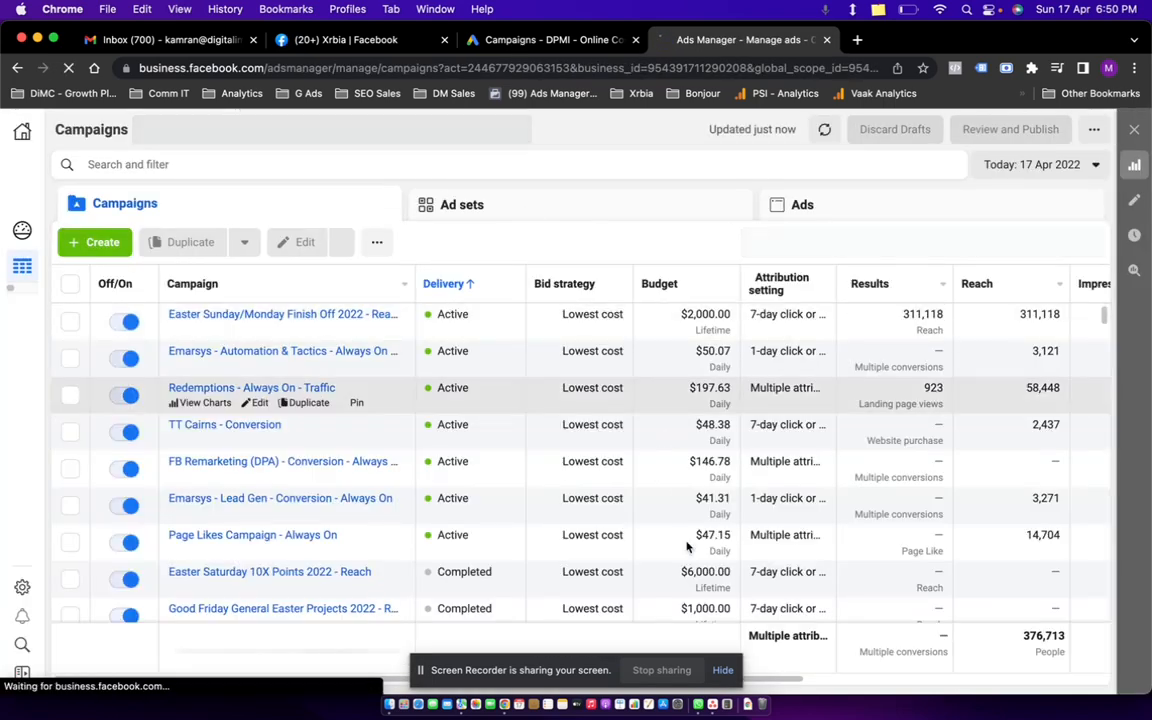
click(719, 668)
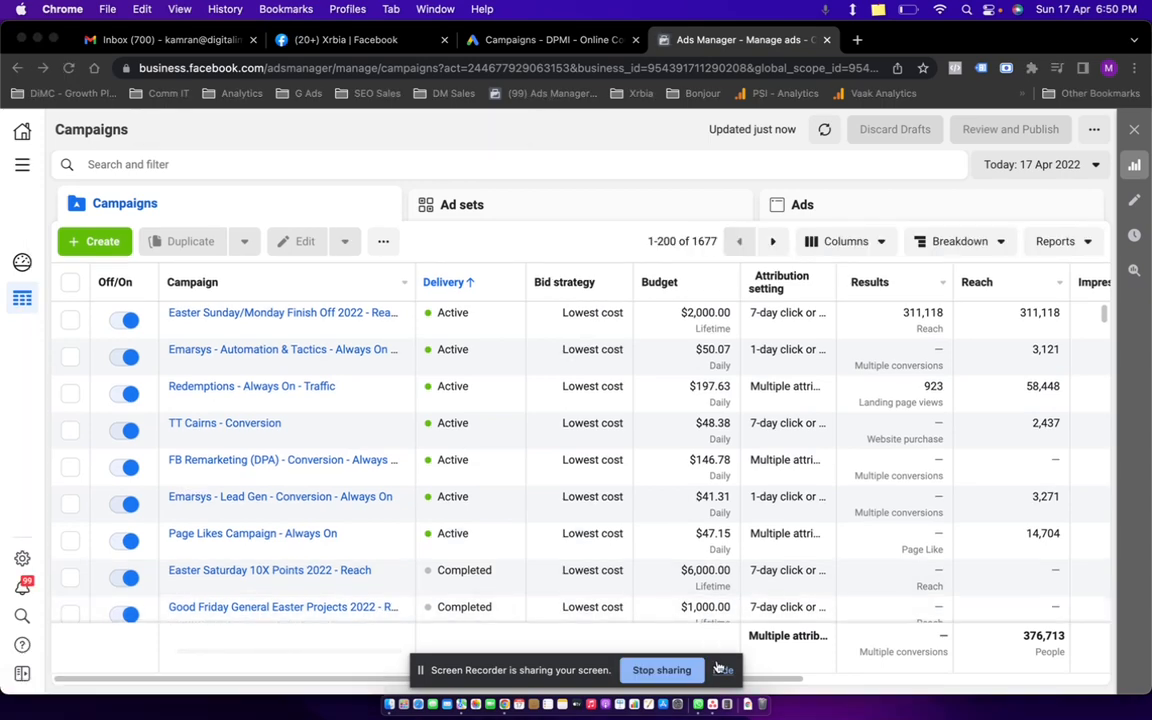
click(722, 670)
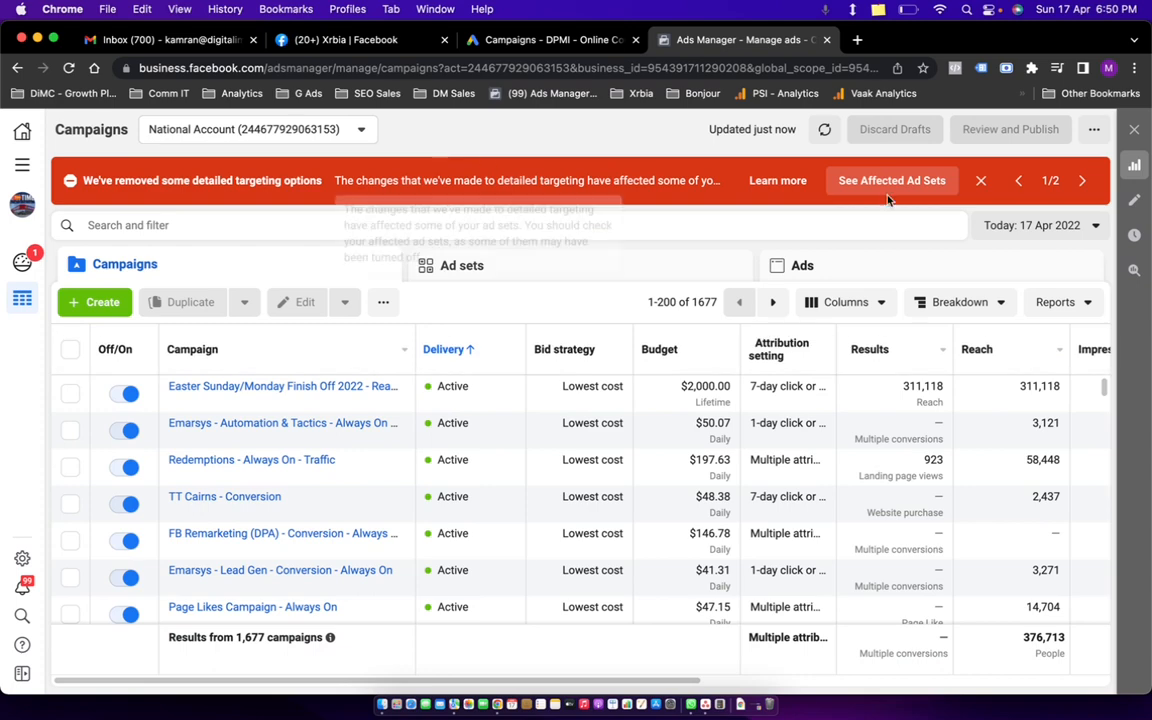
Google 'total tools' in a new tab and open the totaltools.com.au store homepage.
click(980, 182)
key(super+t)
text(total )
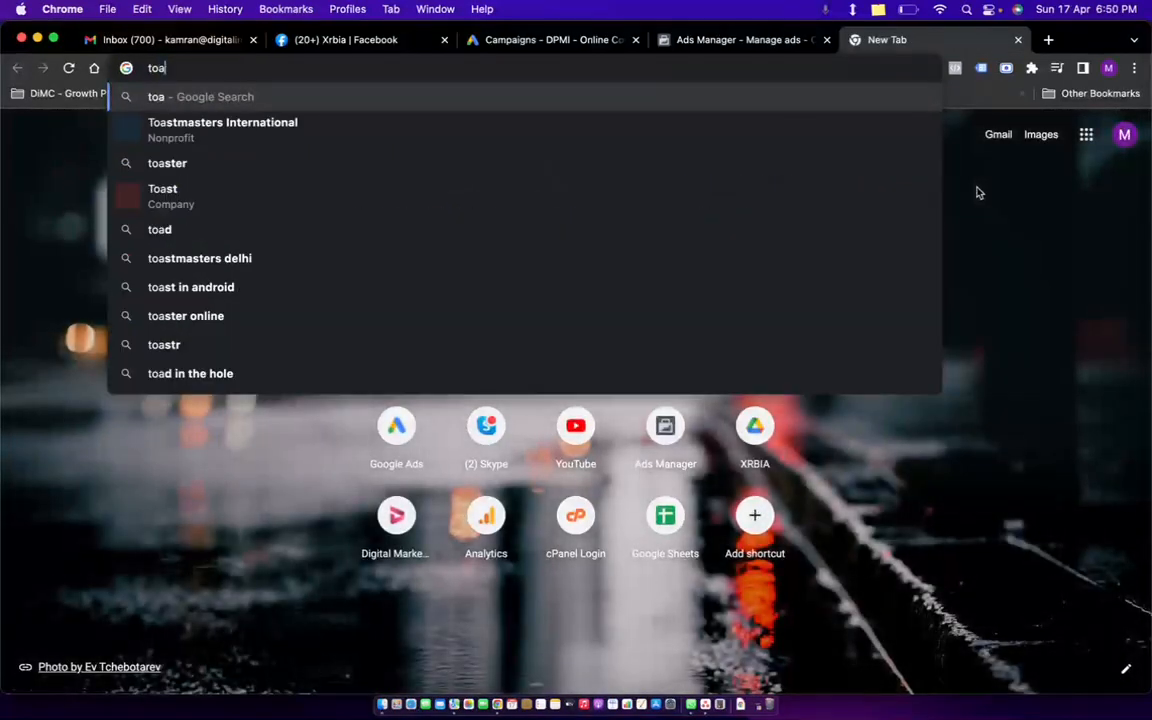
text(tools)
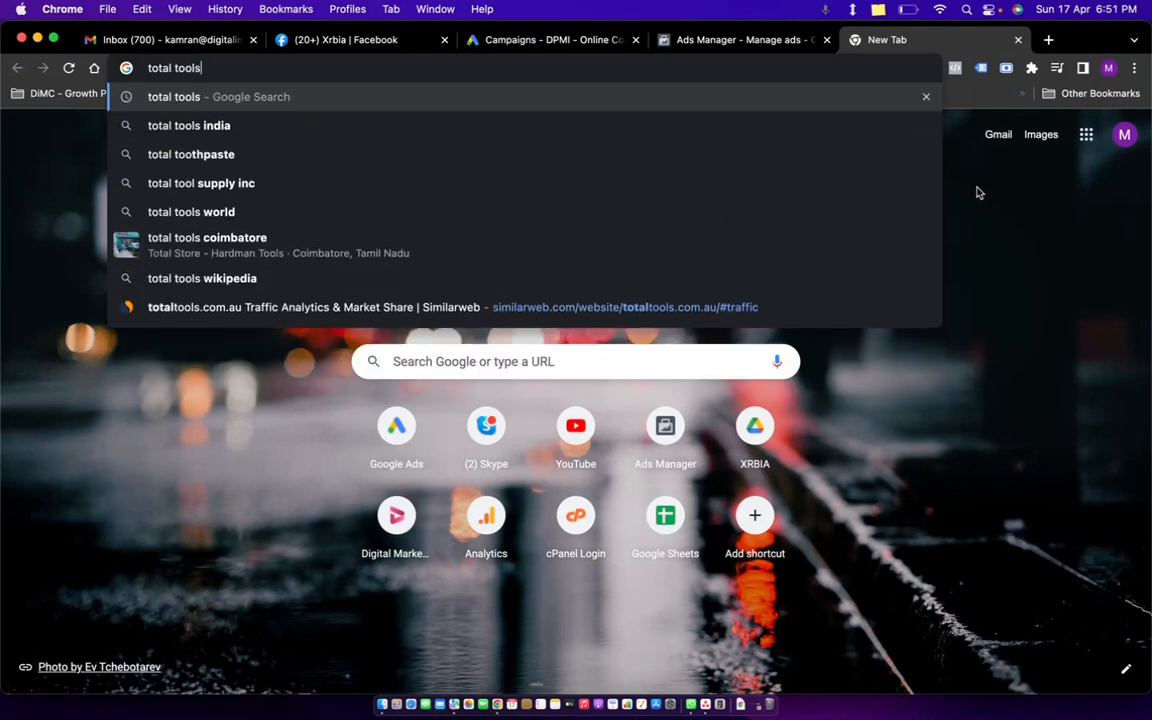
key(Return)
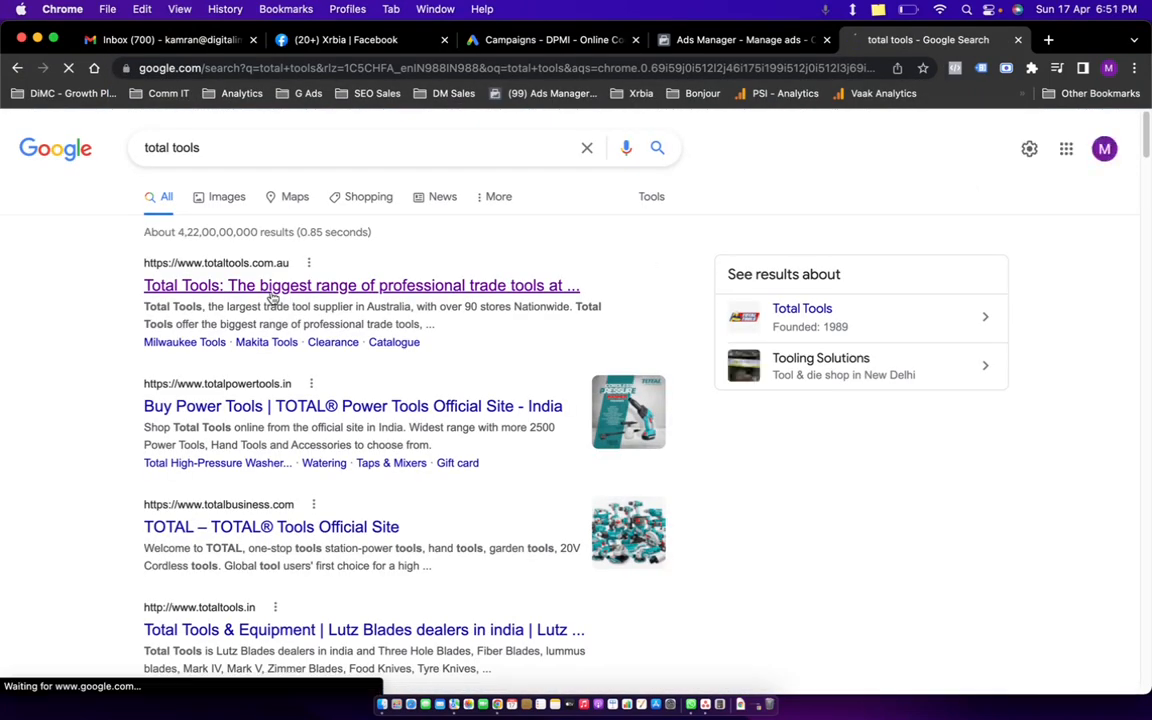
click(271, 290)
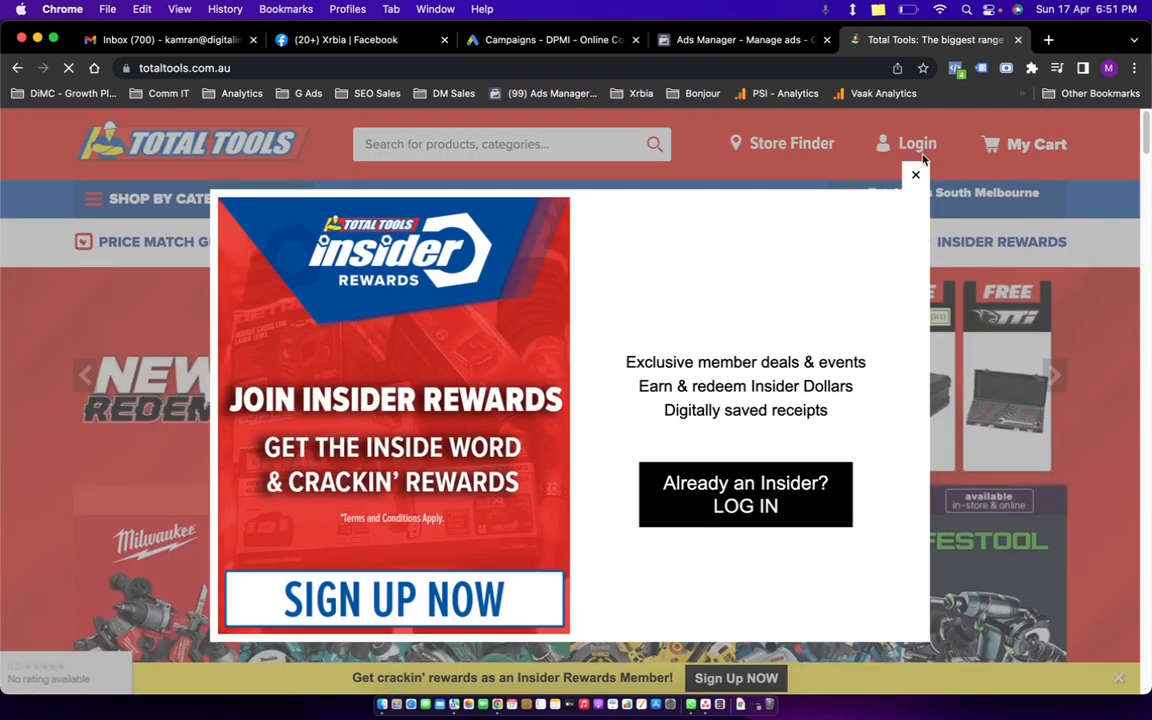
Close the Insider Rewards popup and scroll down to the New Tools UNIMIG Viper listings.
click(915, 178)
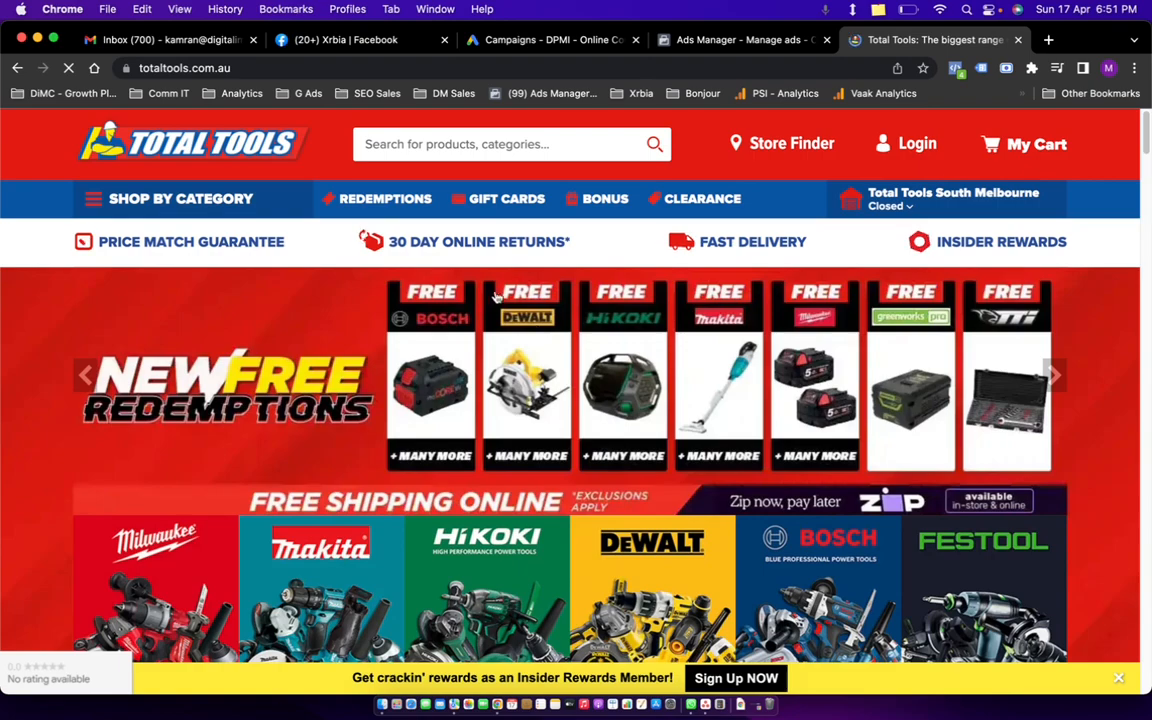
scroll(625, 394, down, 15)
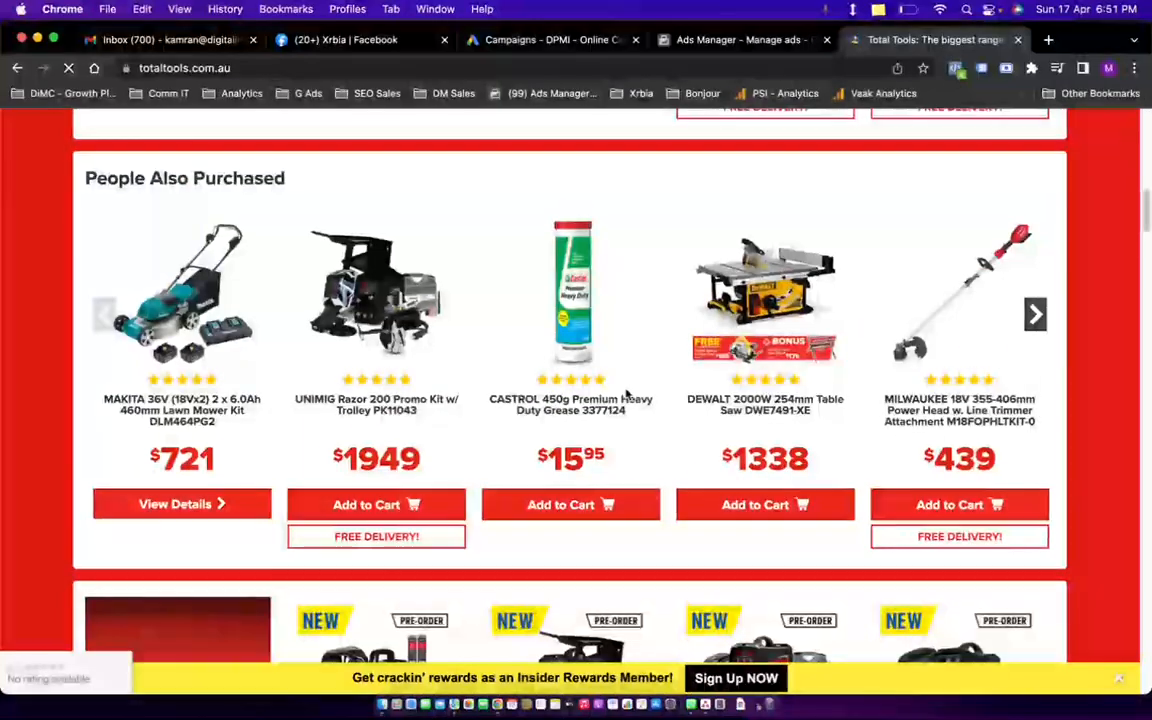
scroll(636, 385, down, 5)
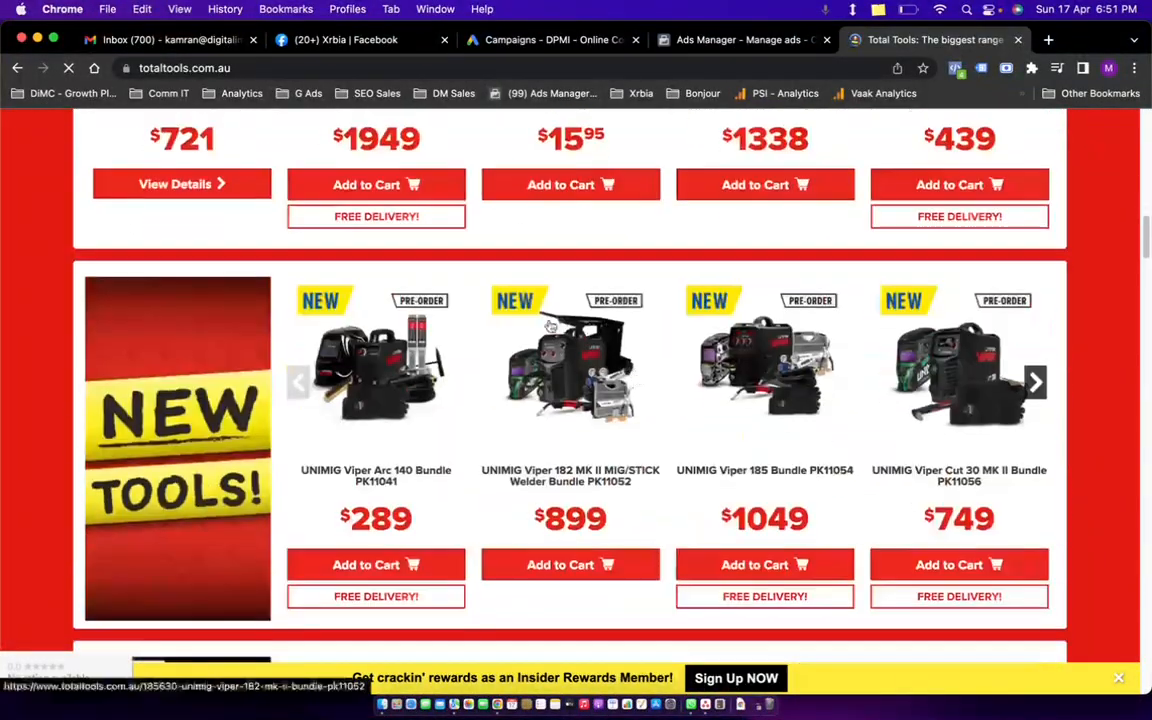
scroll(592, 420, down, 3)
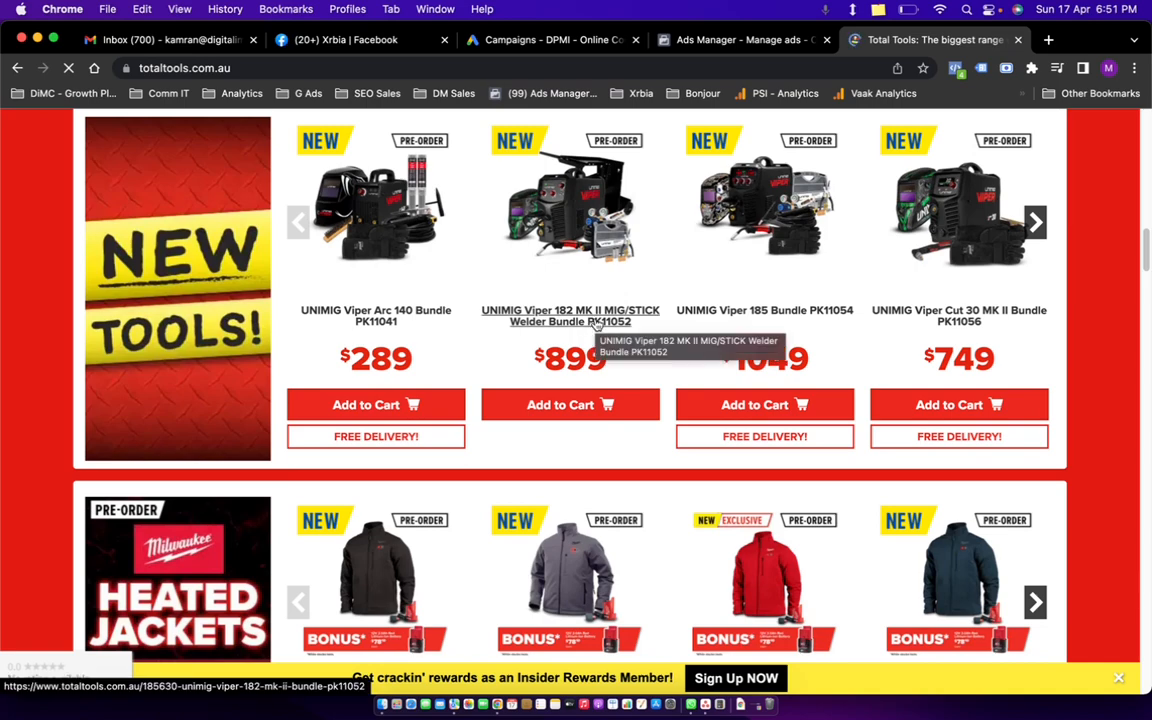
Glance at the Ads Manager tab, open an empty new tab, and return to Total Tools.
click(750, 48)
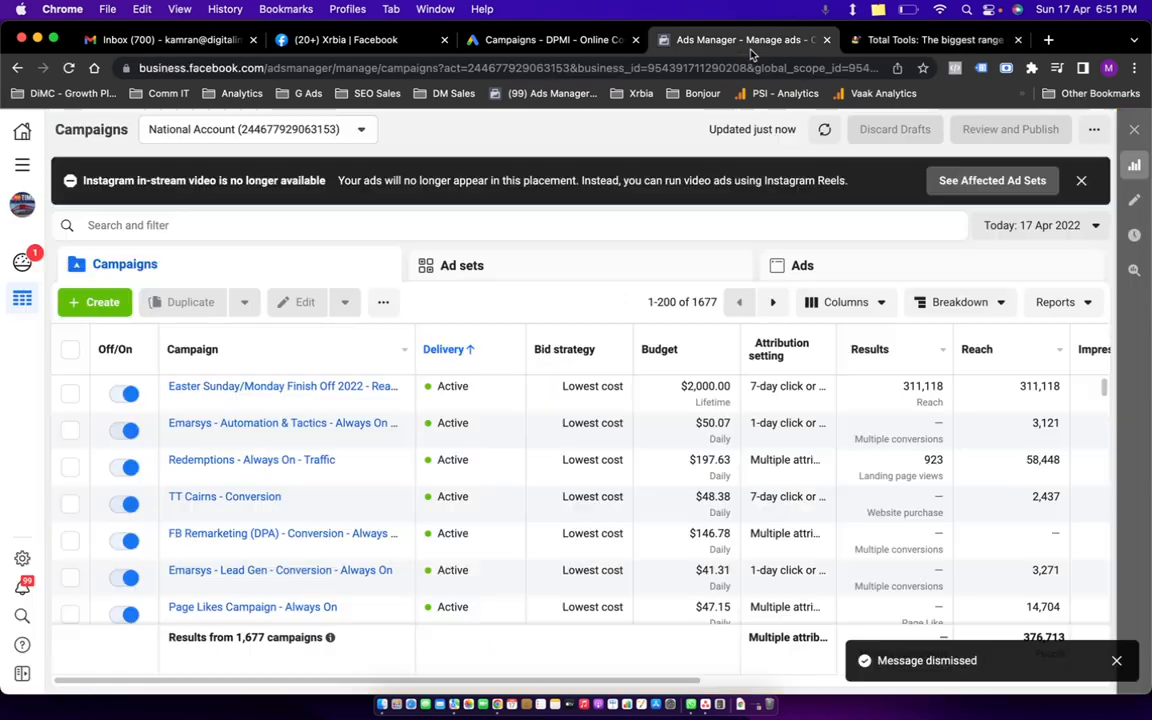
click(868, 42)
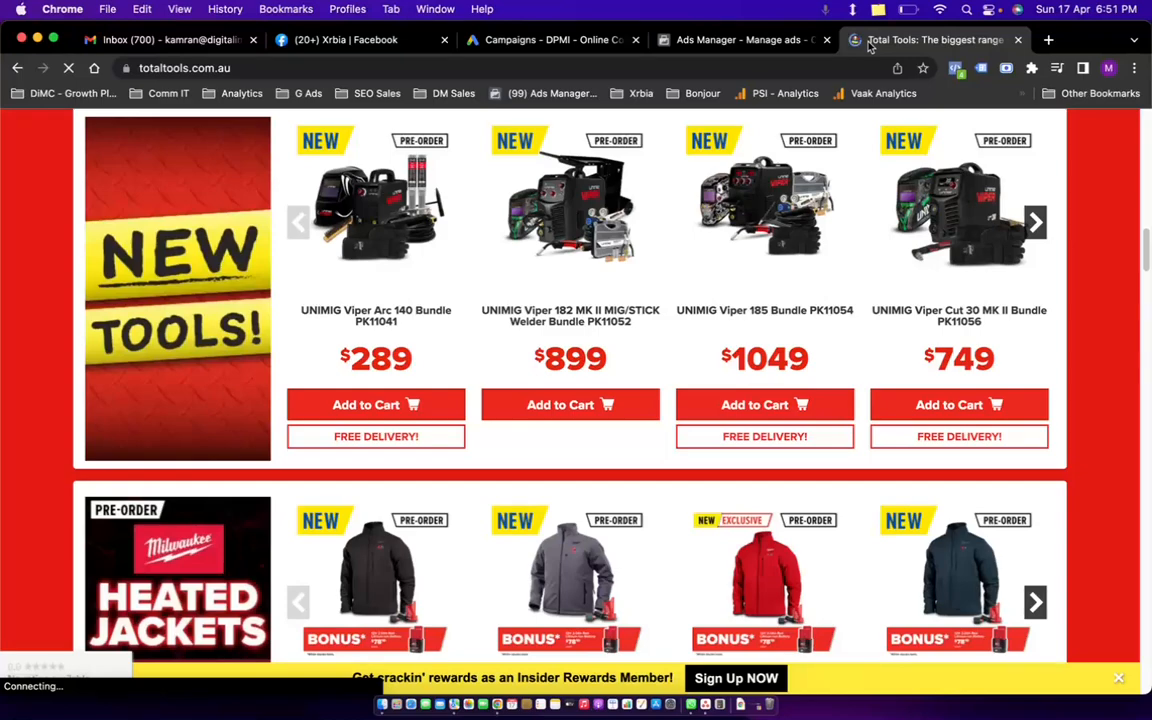
key(super+t)
text(xr)
key(BackSpace)
key(BackSpace)
key(BackSpace)
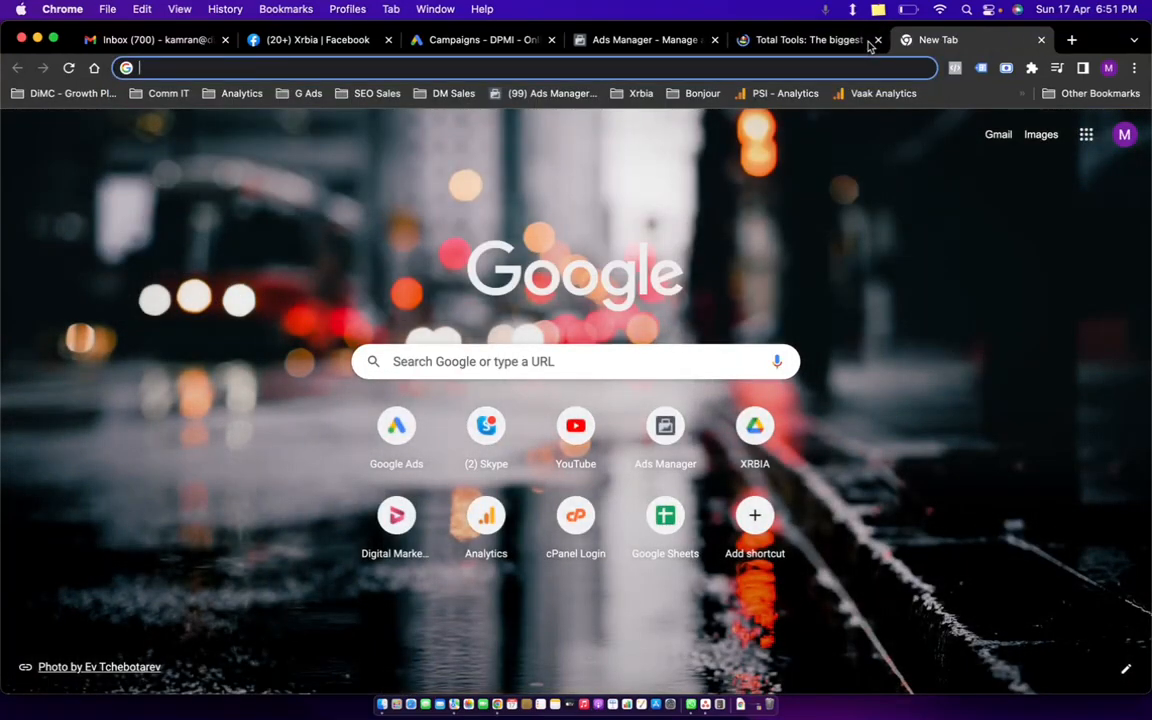
click(866, 44)
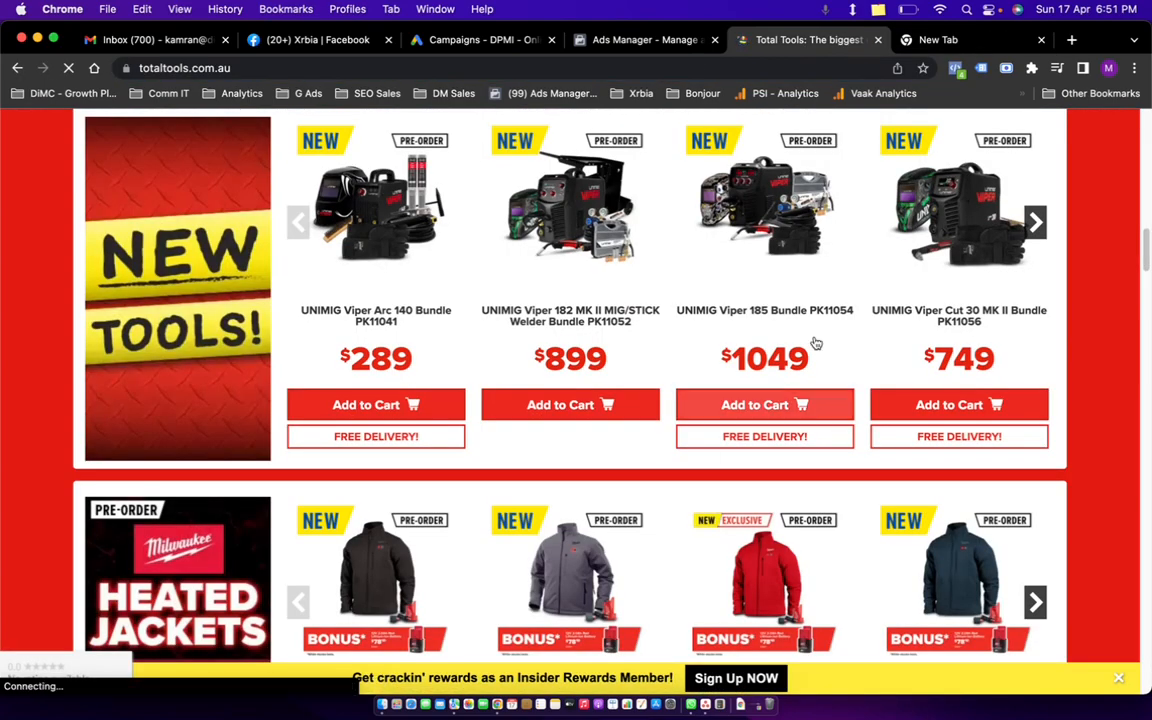
Search Google for 'new roots' and open the New Roots Hair Transplant clinic website.
click(948, 44)
text(lnkadkf)
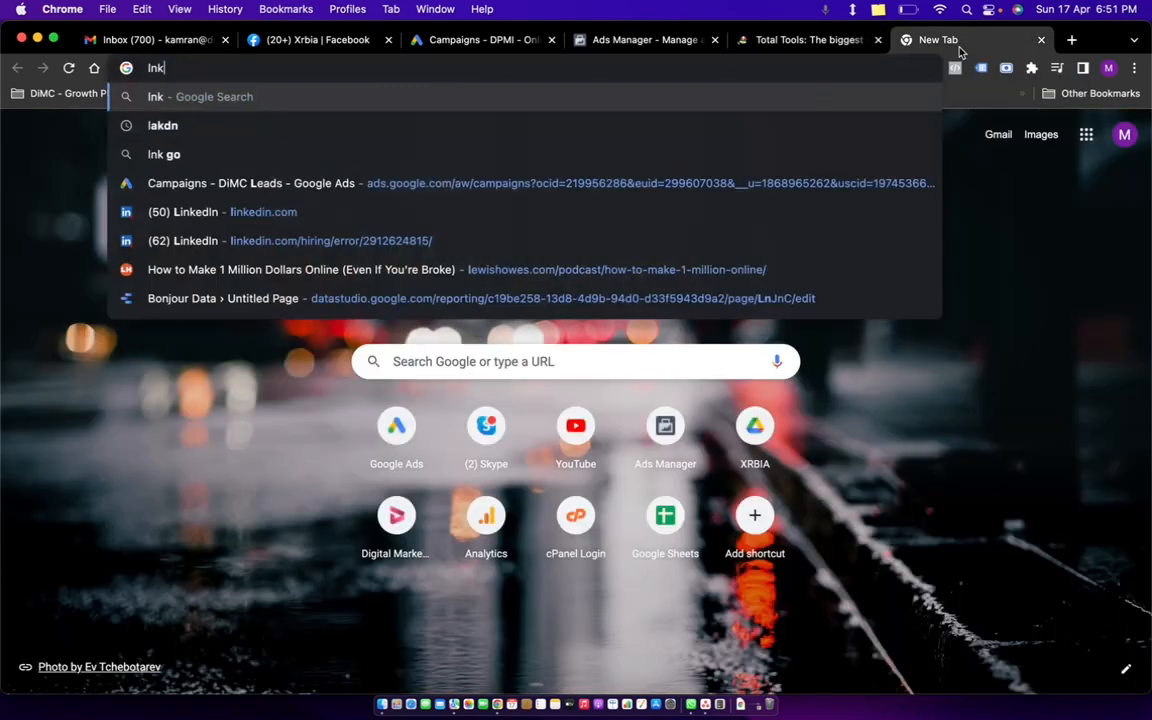
key(BackSpace)
key(BackSpace)
key(BackSpace)
key(BackSpace)
key(BackSpace)
key(BackSpace)
key(BackSpace)
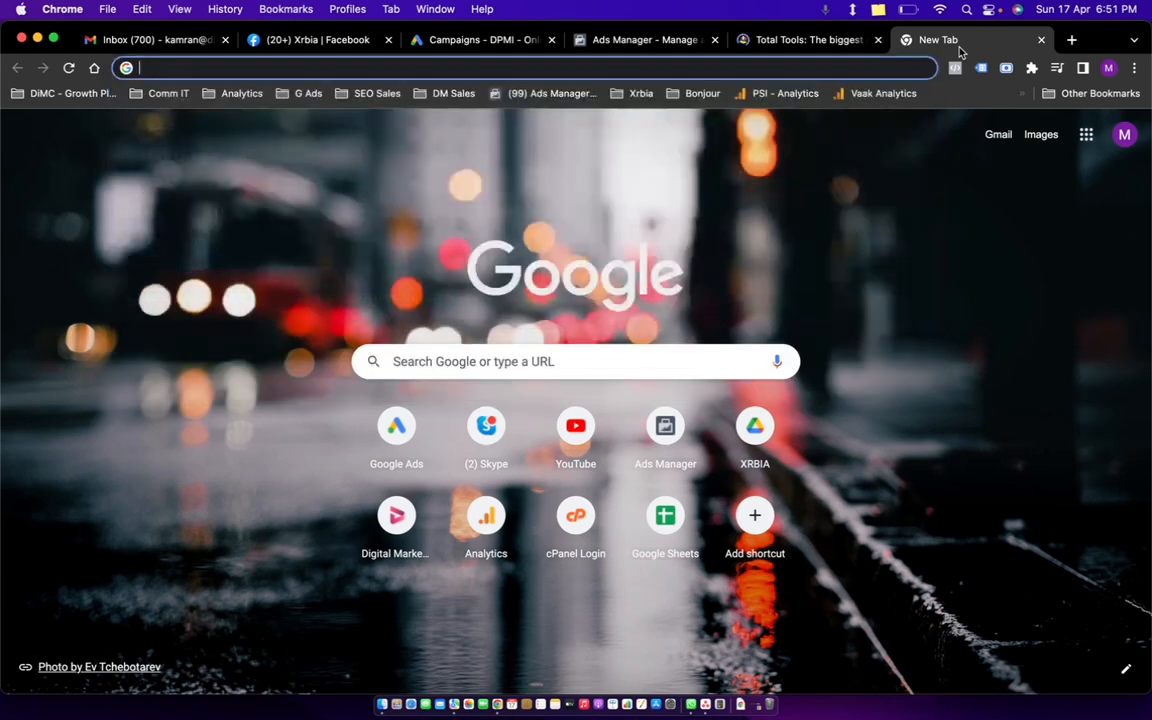
text(new)
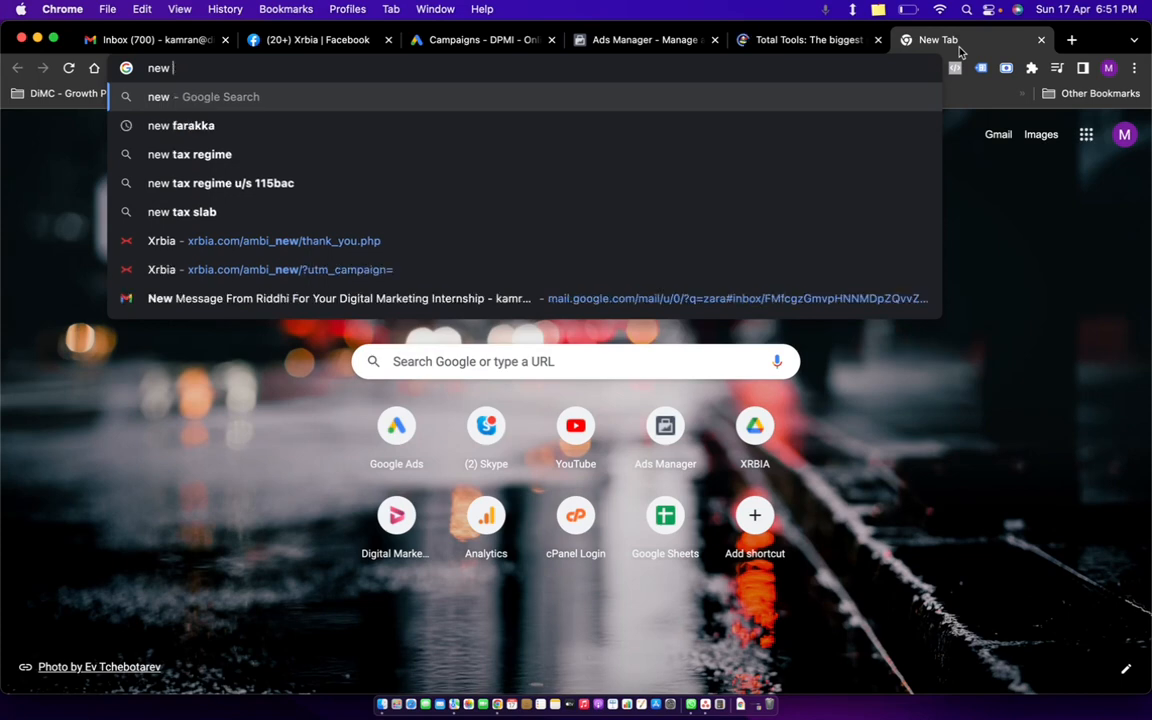
text( r)
key(BackSpace)
text(roots)
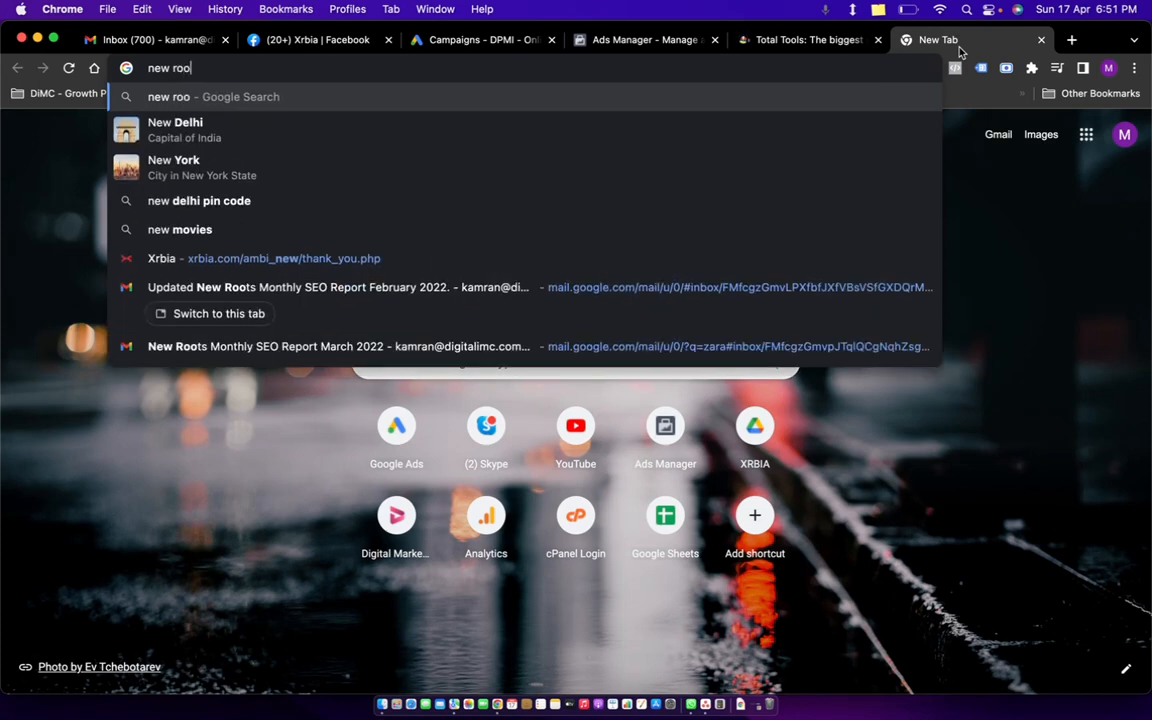
key(Return)
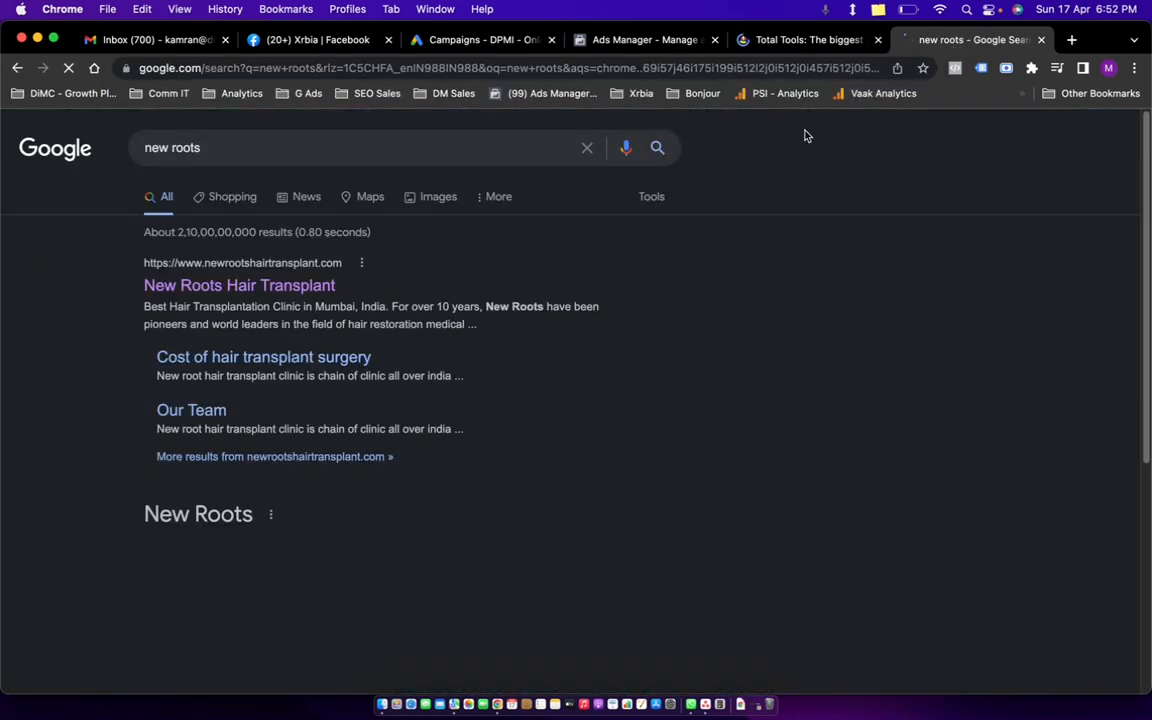
click(258, 287)
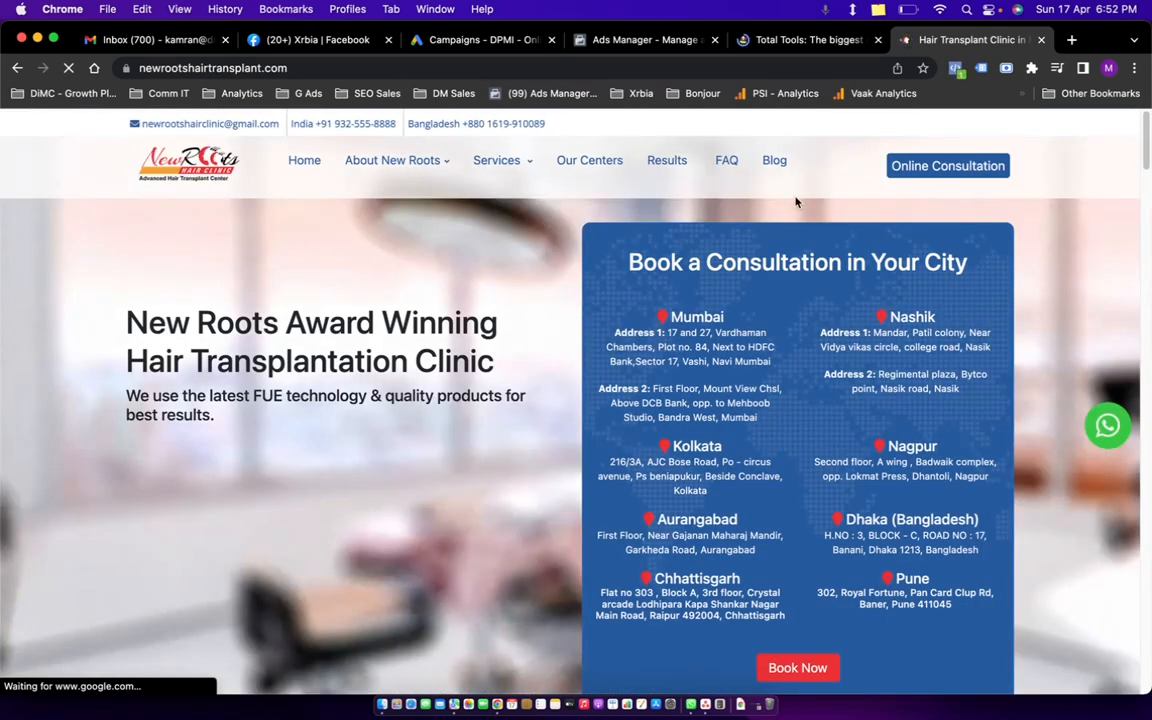
Scroll down the New Roots page and open its Get a Callback booking form.
scroll(978, 358, down, 5)
scroll(508, 300, down, 3)
scroll(508, 300, down, 3)
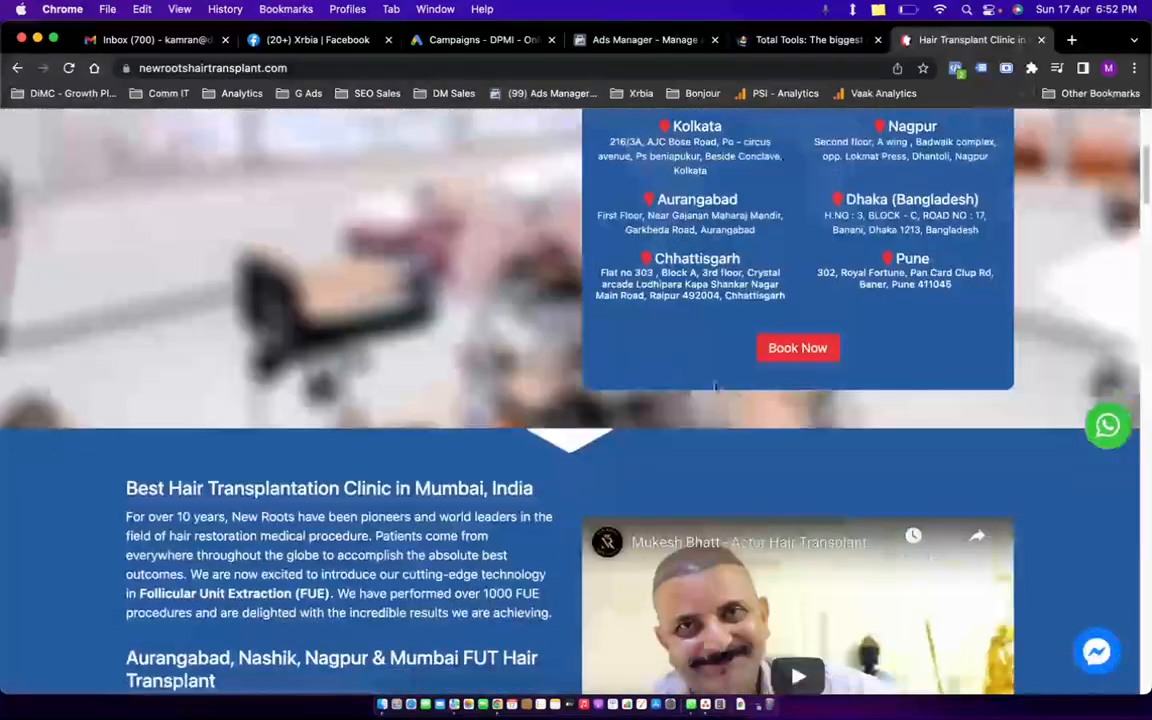
click(815, 352)
click(749, 156)
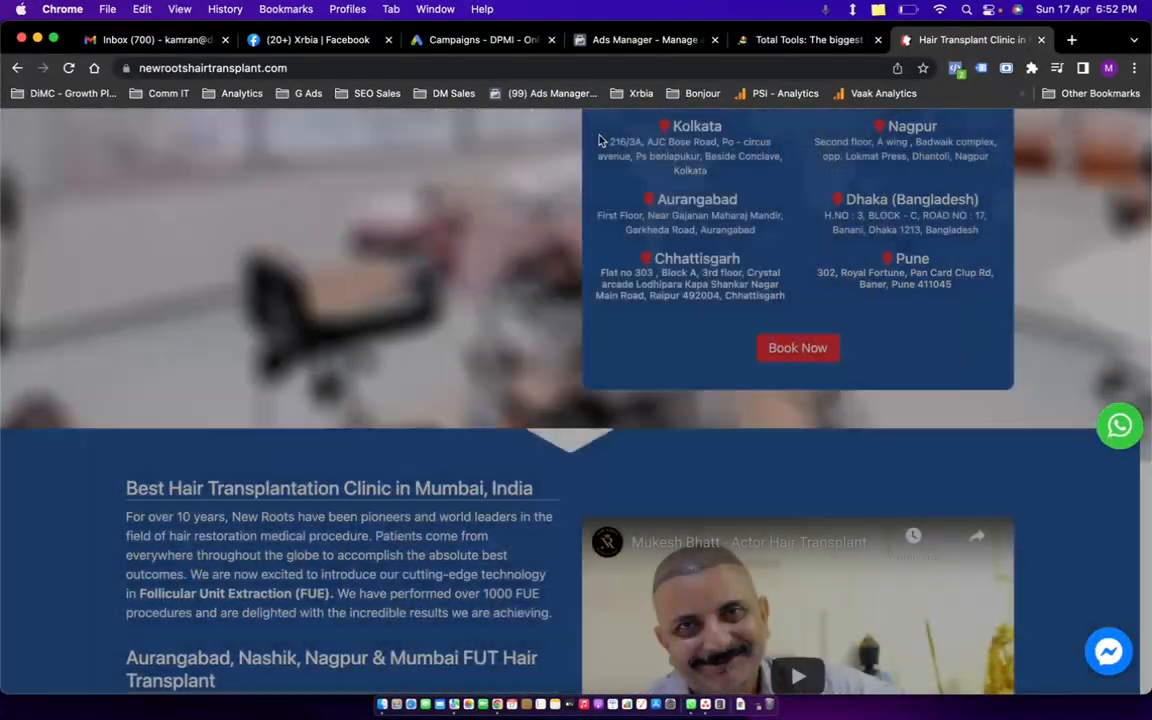
click(762, 344)
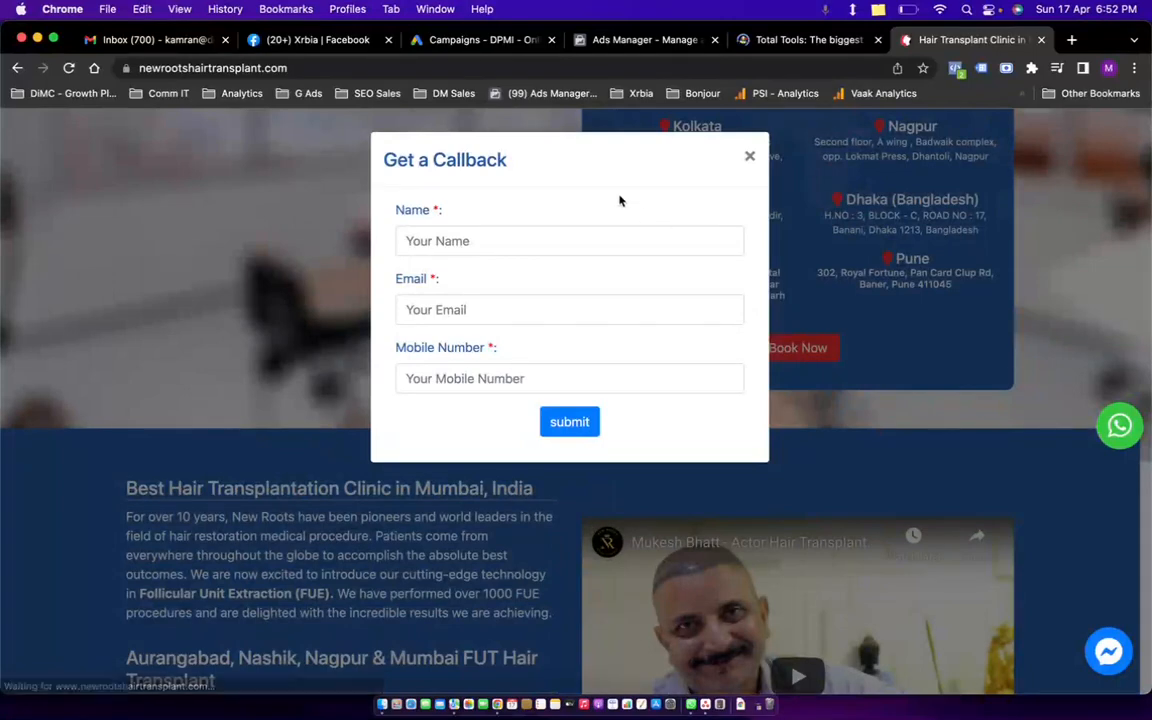
Try the form's Name field, close the callback form, and return to the Total Tools tab.
click(483, 238)
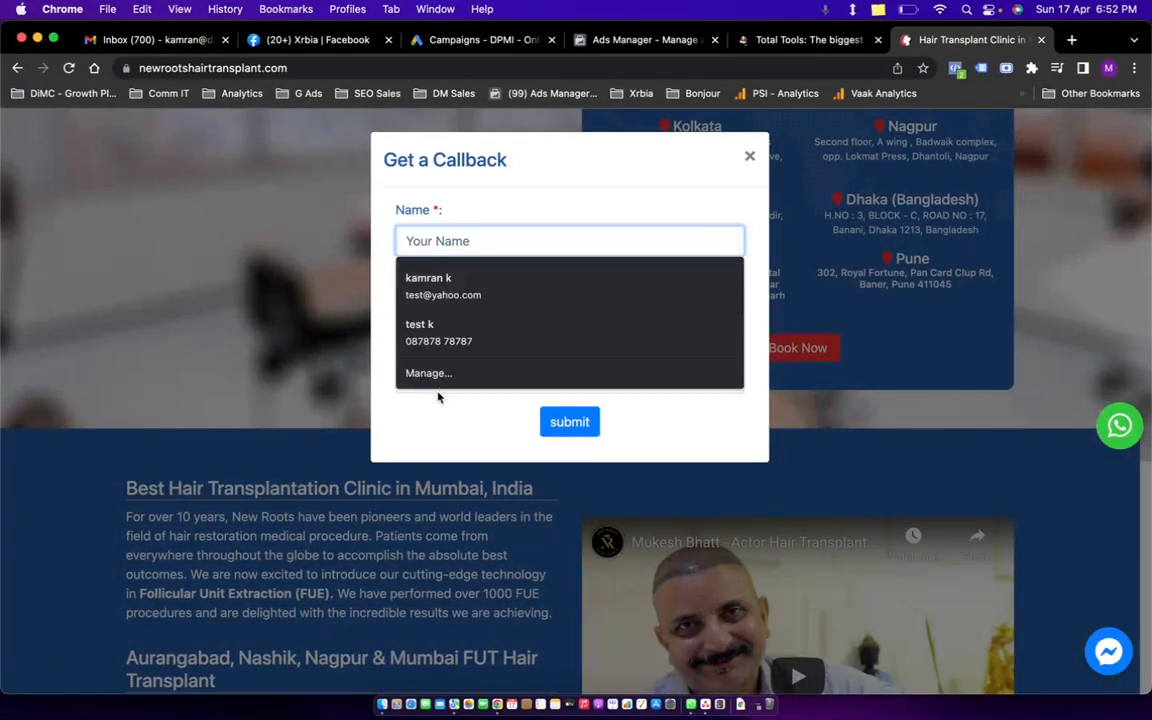
click(747, 158)
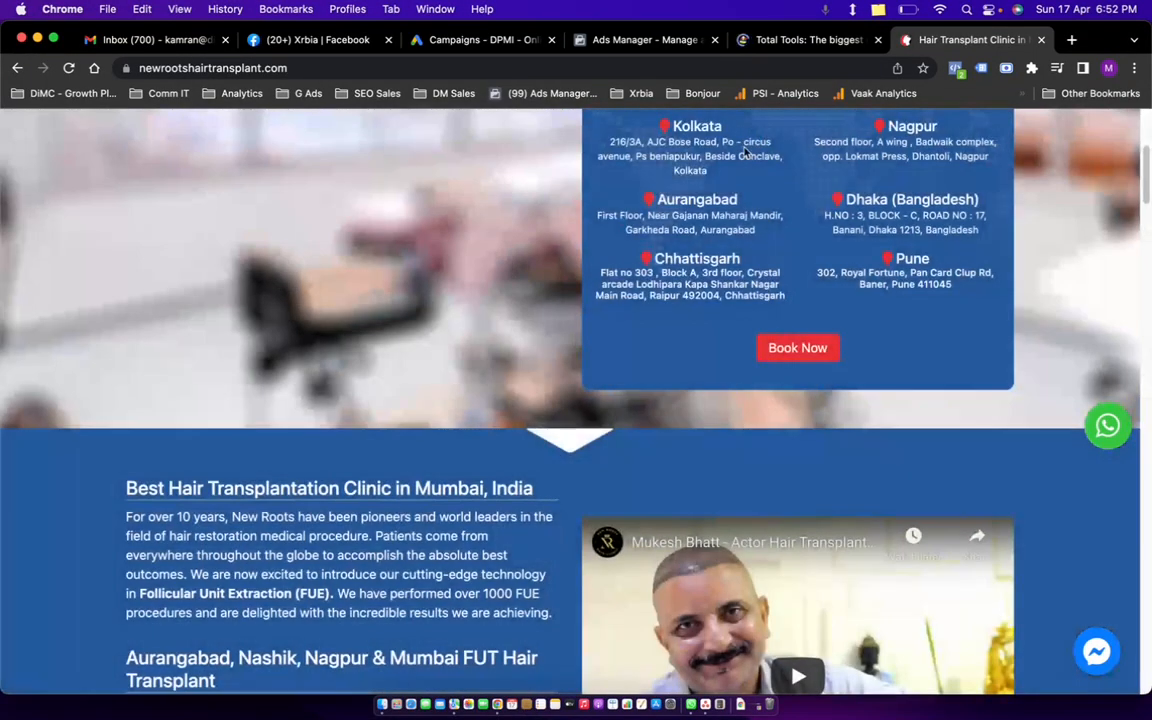
click(786, 50)
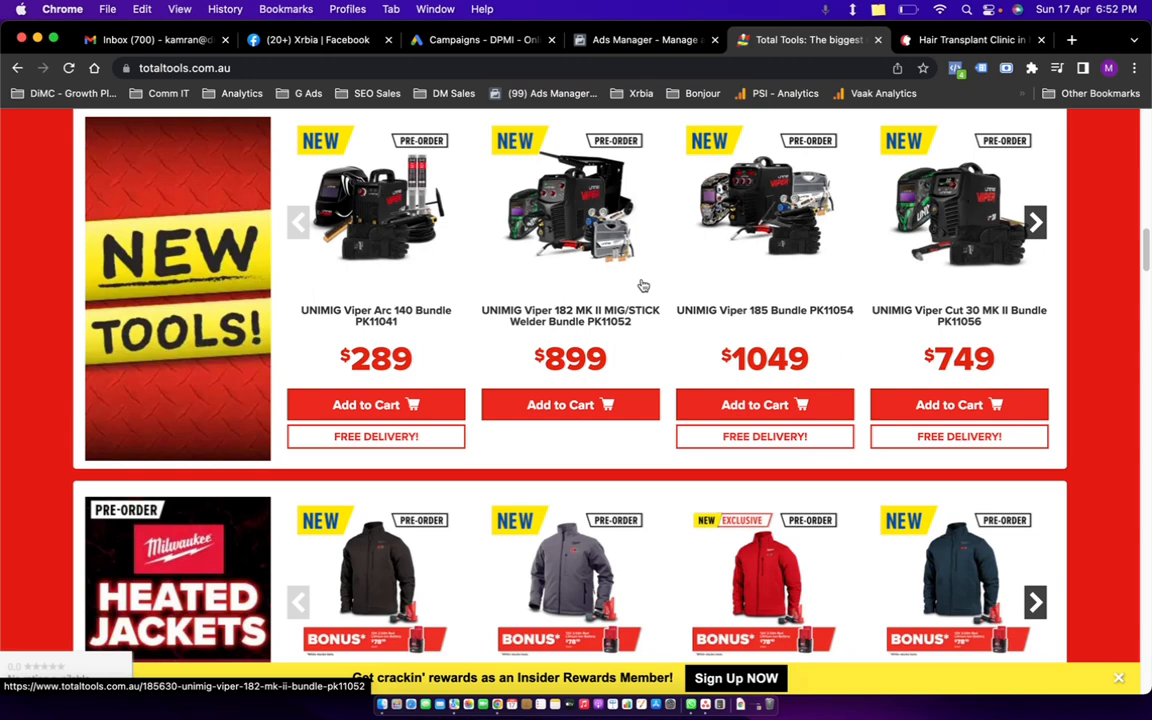
Show the New Roots clinic locations and the Best Hair Transplantation Clinic in Mumbai section.
click(915, 46)
scroll(509, 483, up, 5)
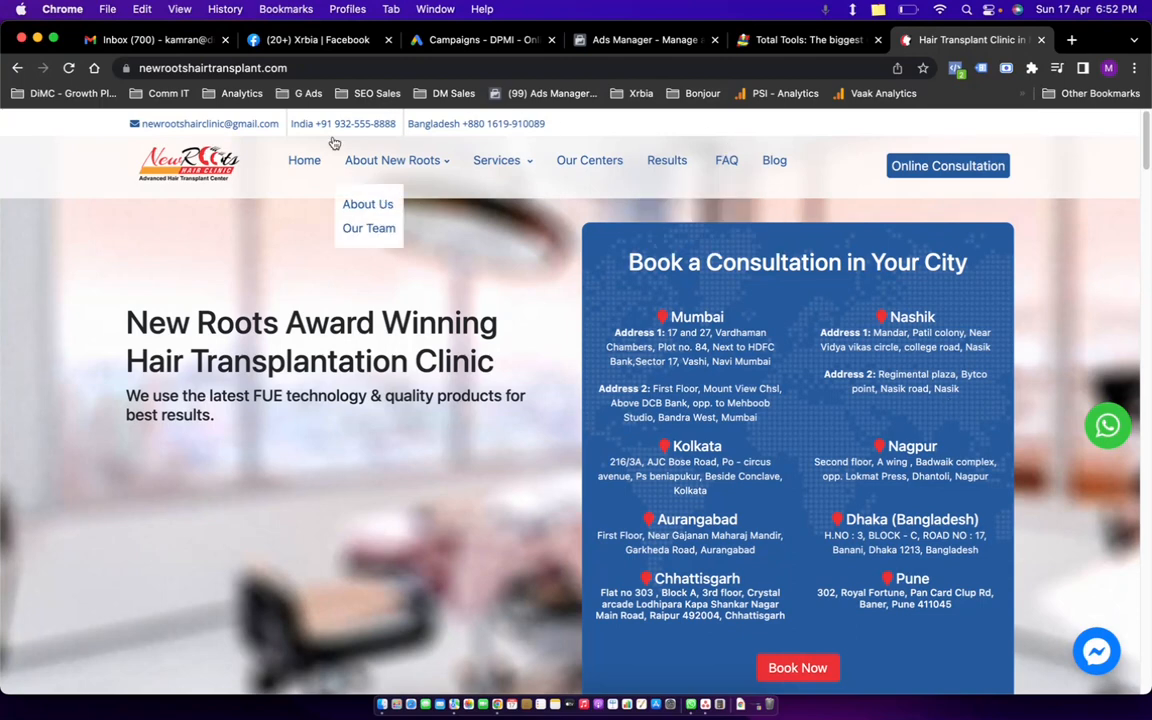
scroll(795, 300, down, 5)
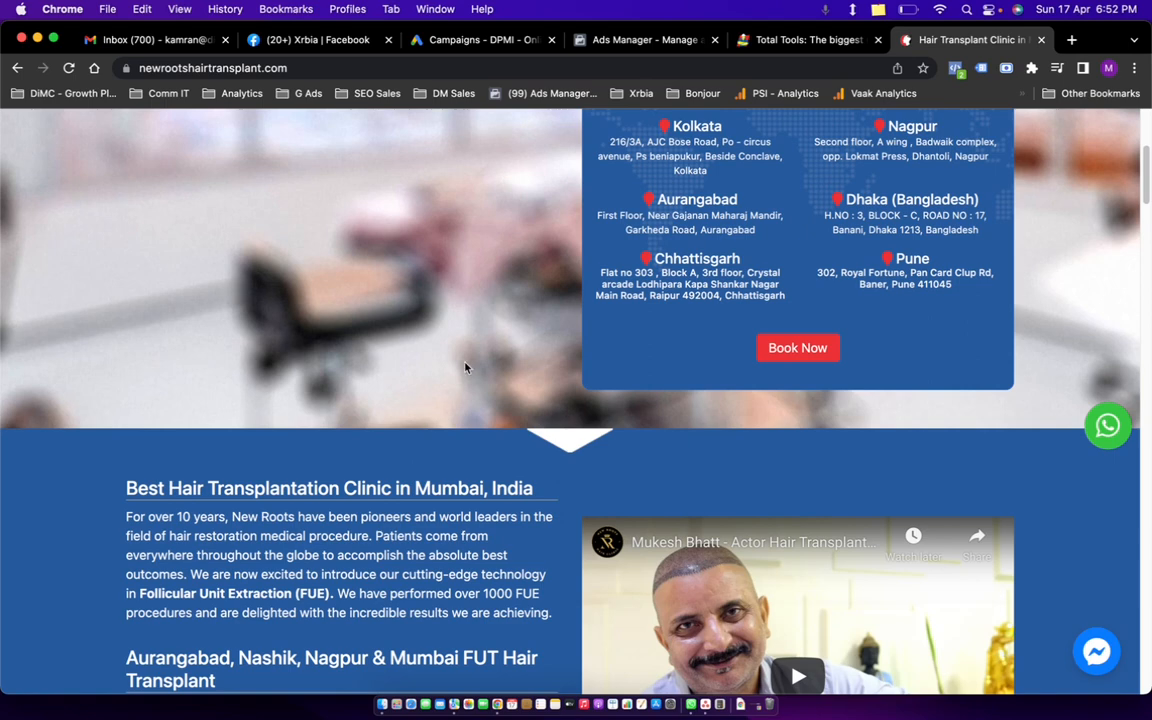
Return to the Ads Manager tab and dismiss the Instagram in-stream video notice and its toast.
click(508, 41)
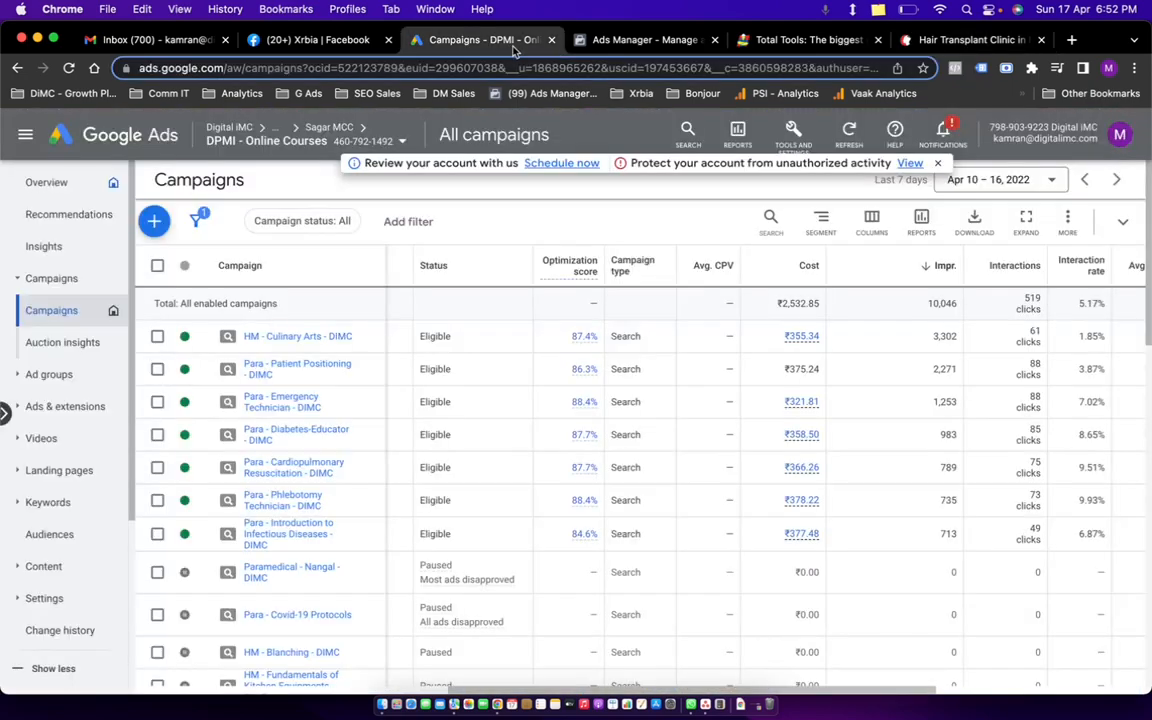
click(610, 40)
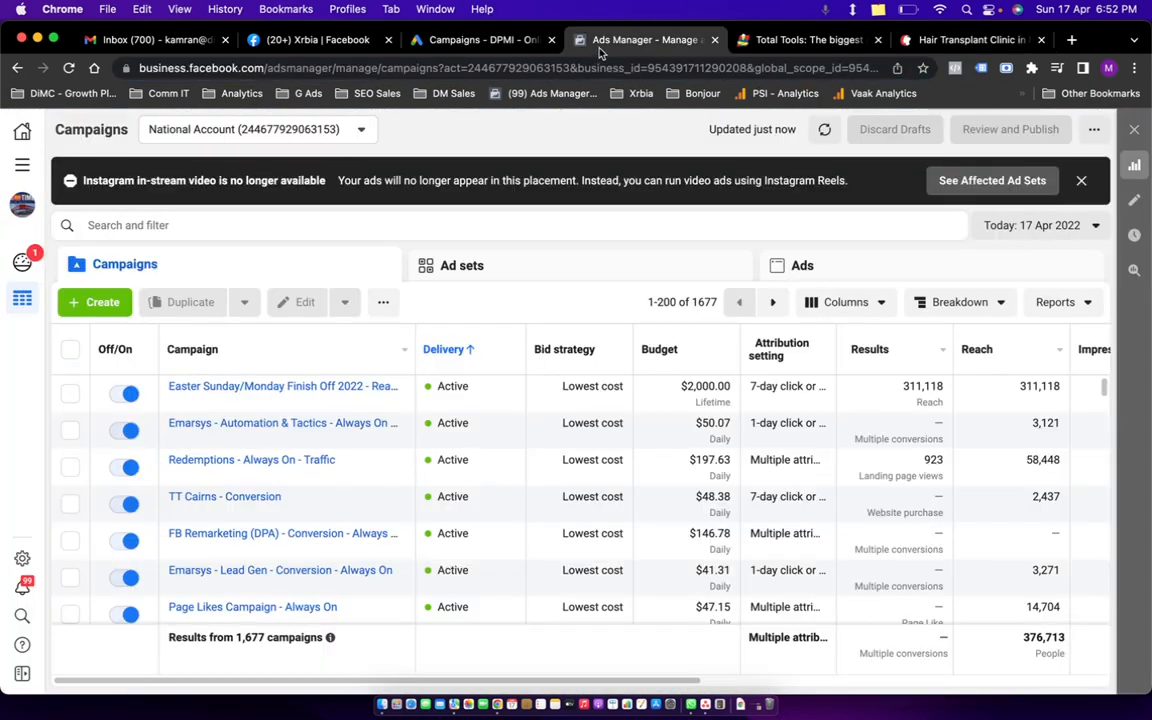
click(1081, 180)
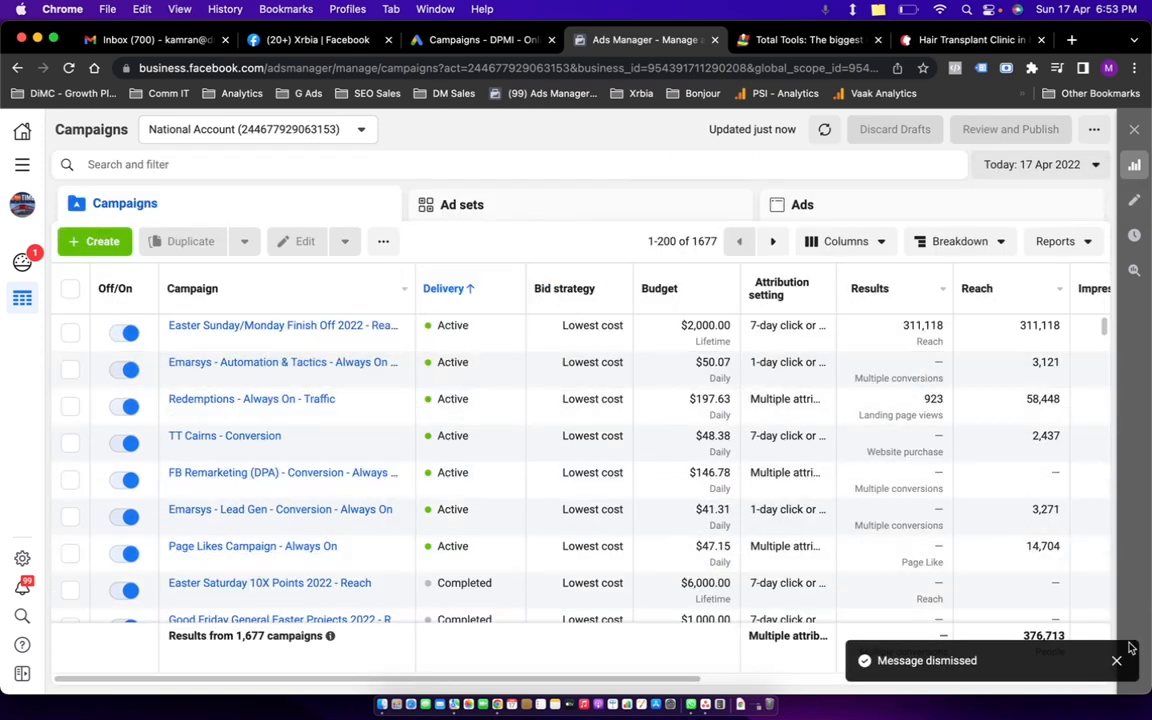
click(1116, 660)
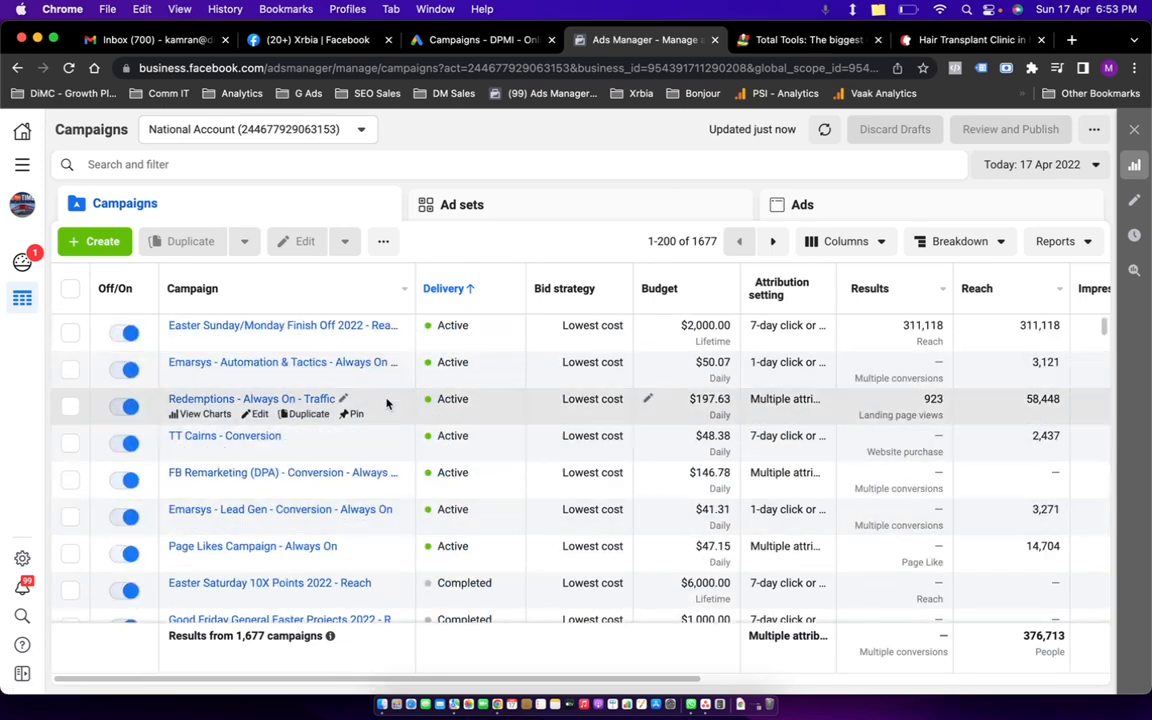
Search the full ad account list for 'digita' and switch to the Digital iMC account.
click(322, 136)
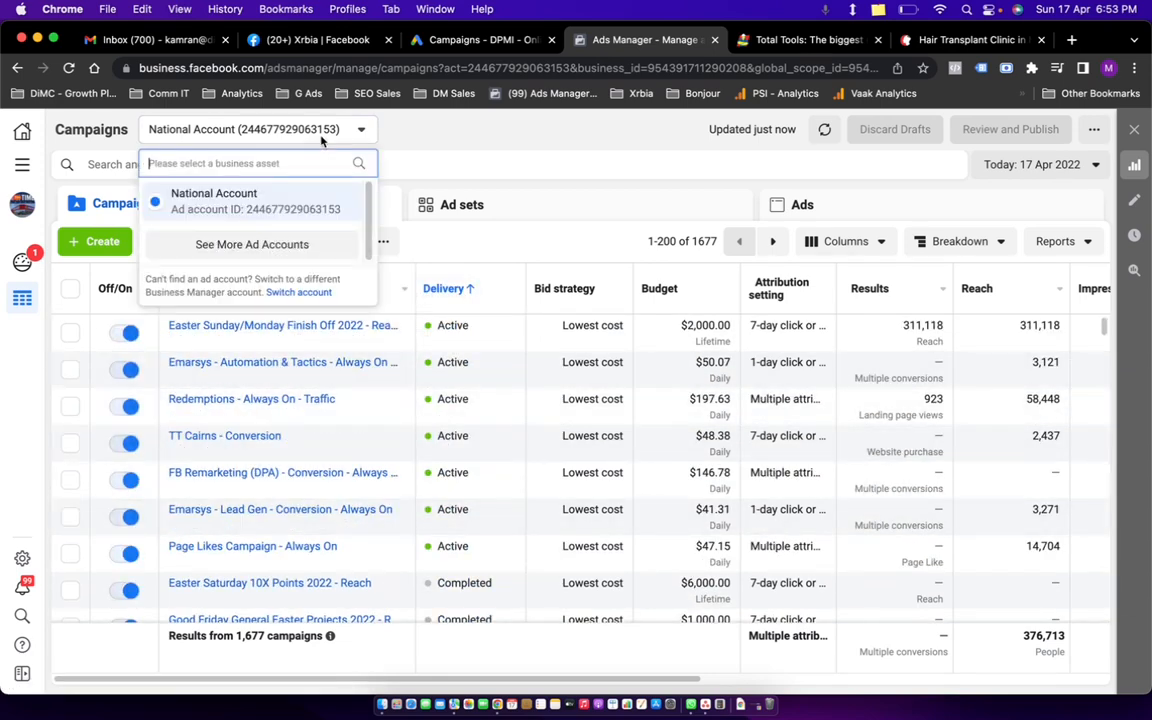
click(288, 244)
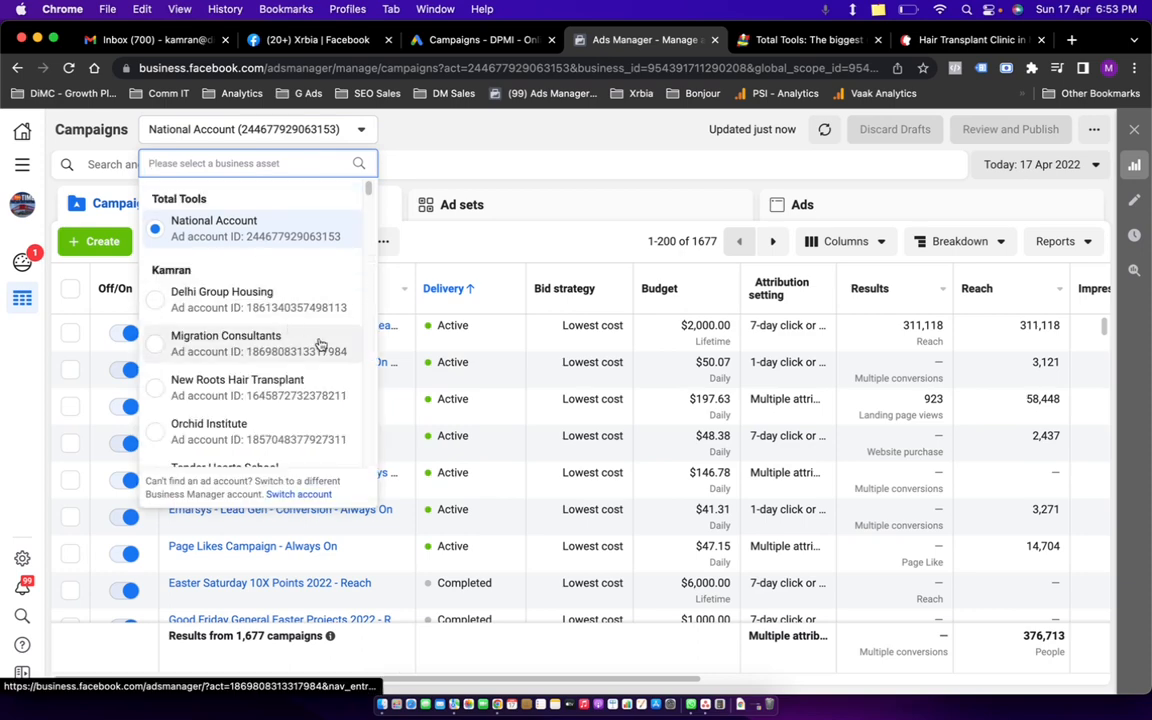
scroll(283, 350, down, 10)
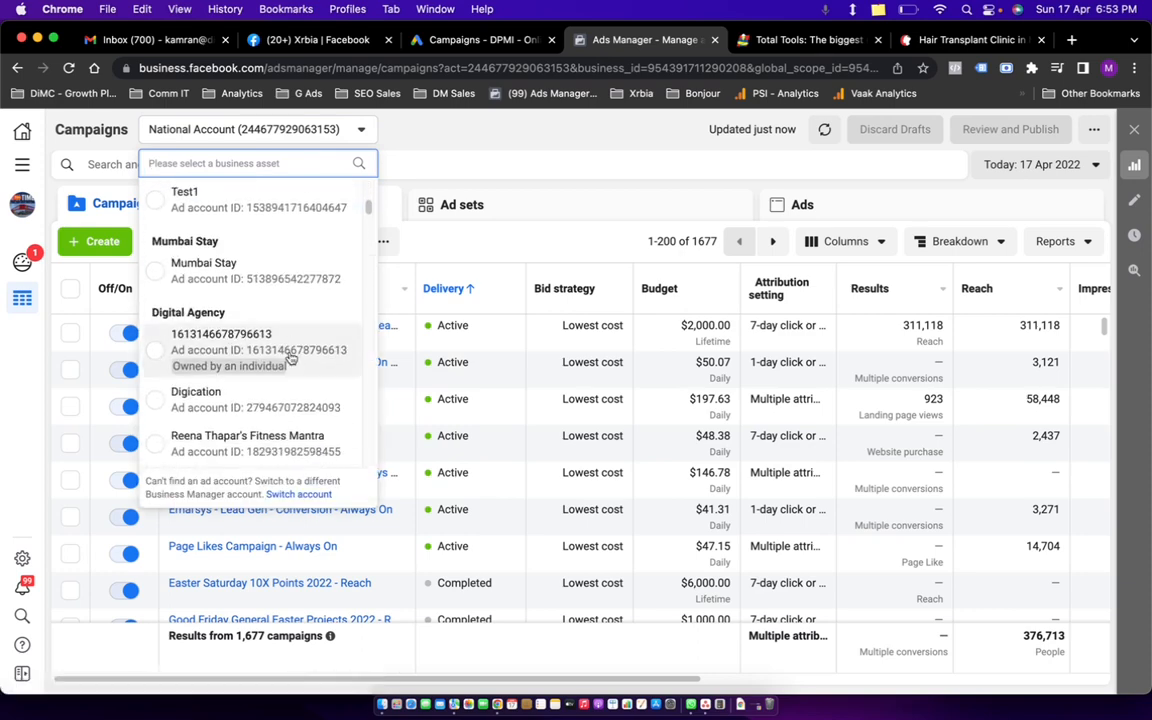
scroll(290, 357, down, 10)
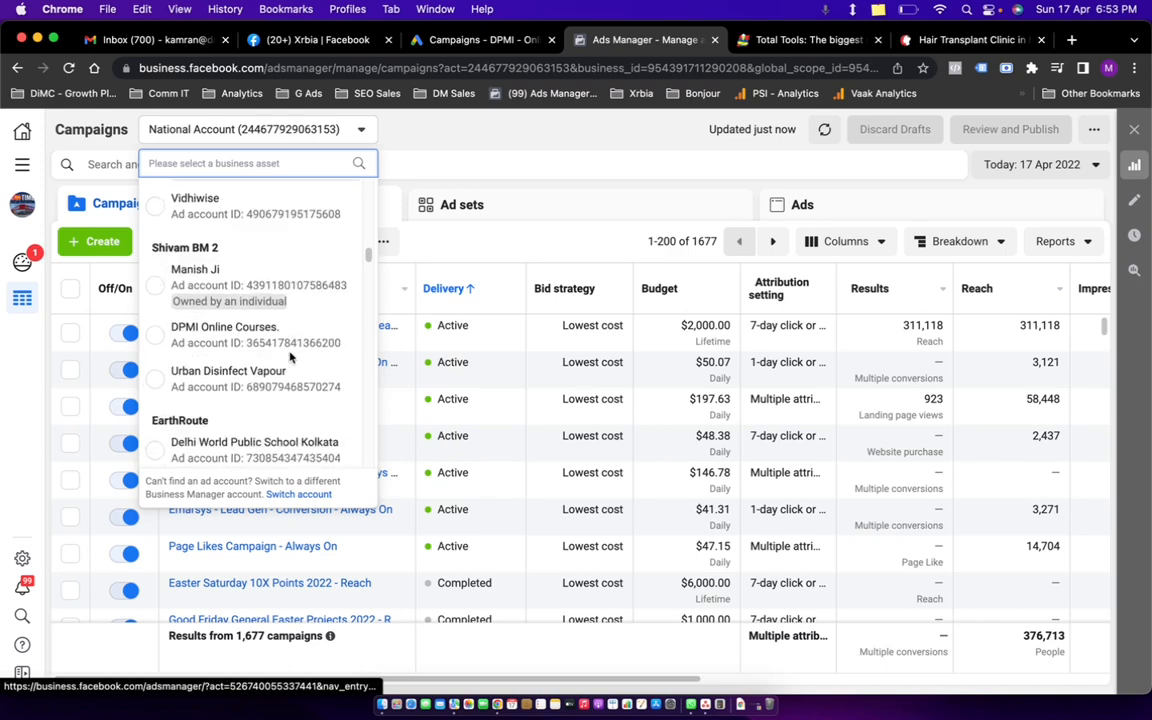
scroll(285, 340, up, 10)
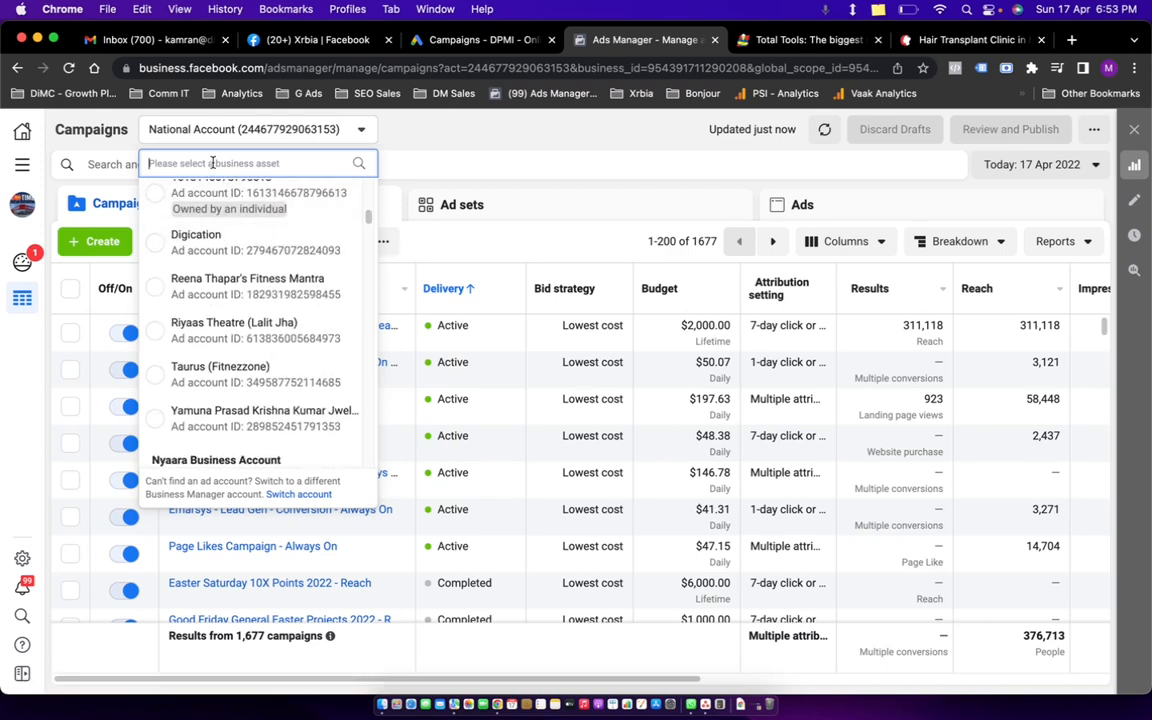
text(digita)
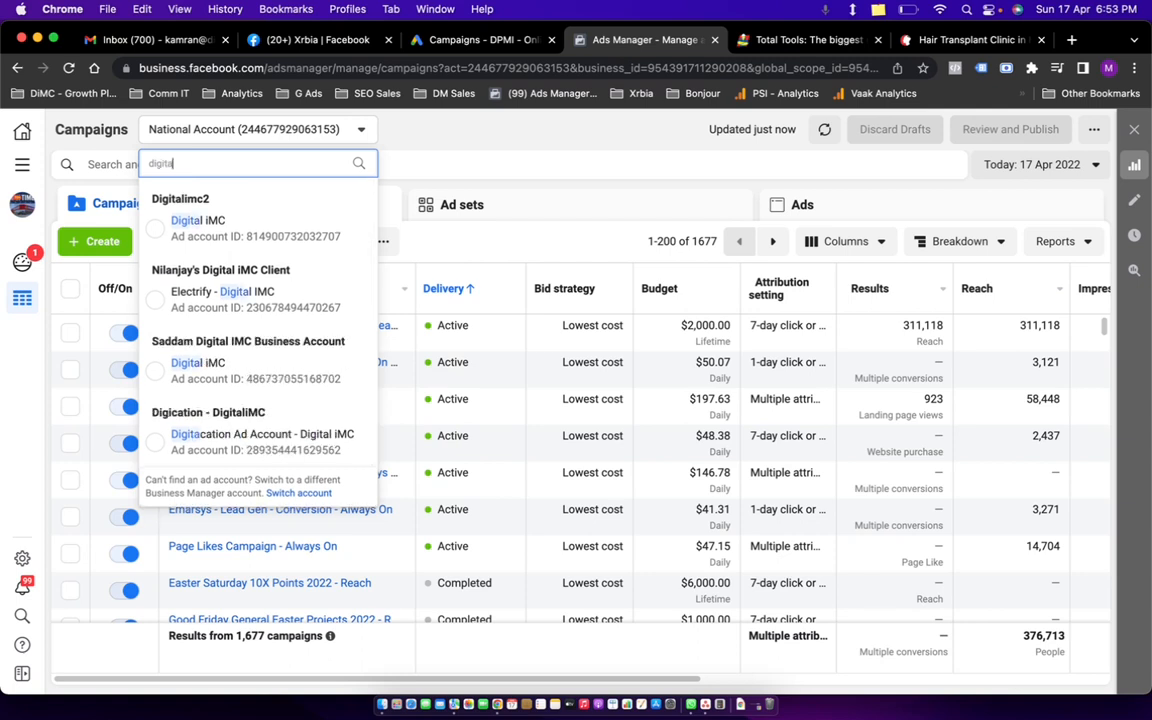
click(140, 348)
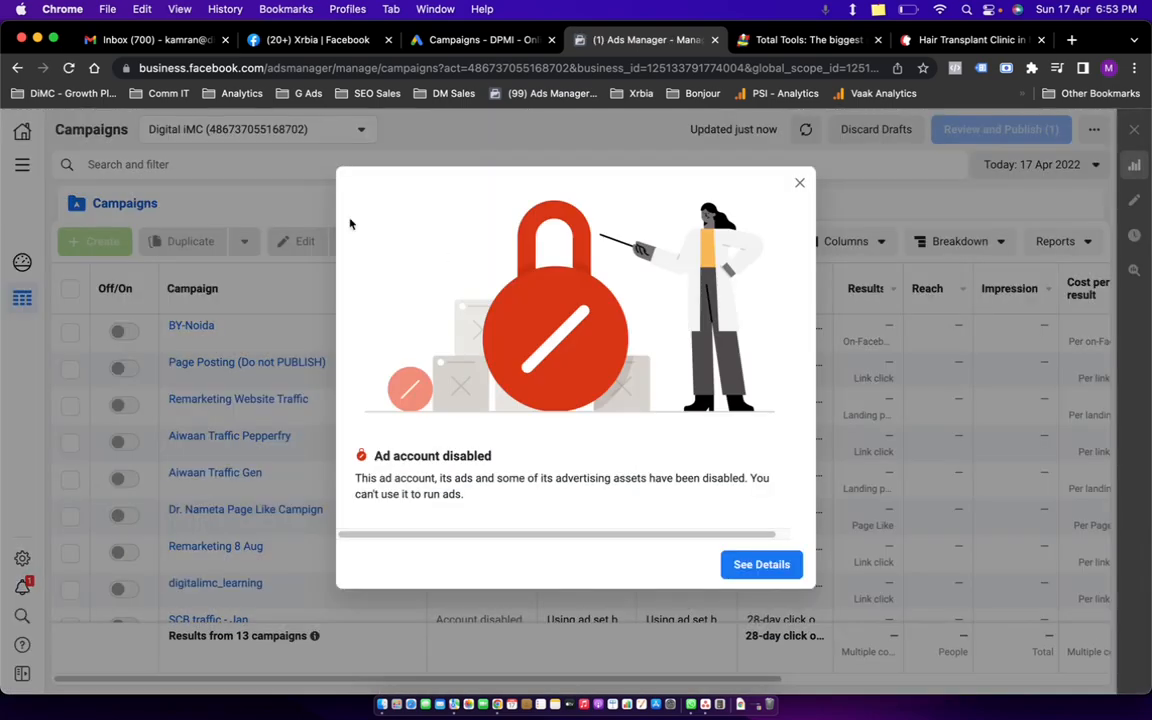
Close the disabled notice, search 'digital', and switch to the Digital iMC account with three campaigns.
click(799, 183)
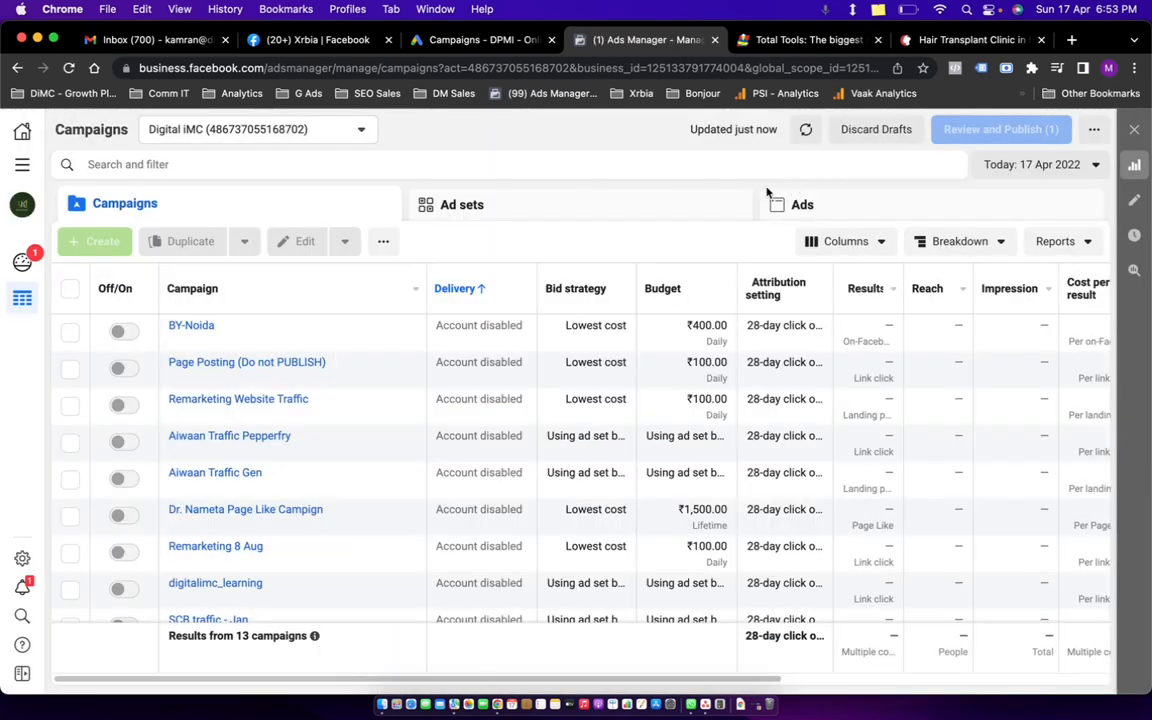
click(351, 121)
text(digital)
click(236, 244)
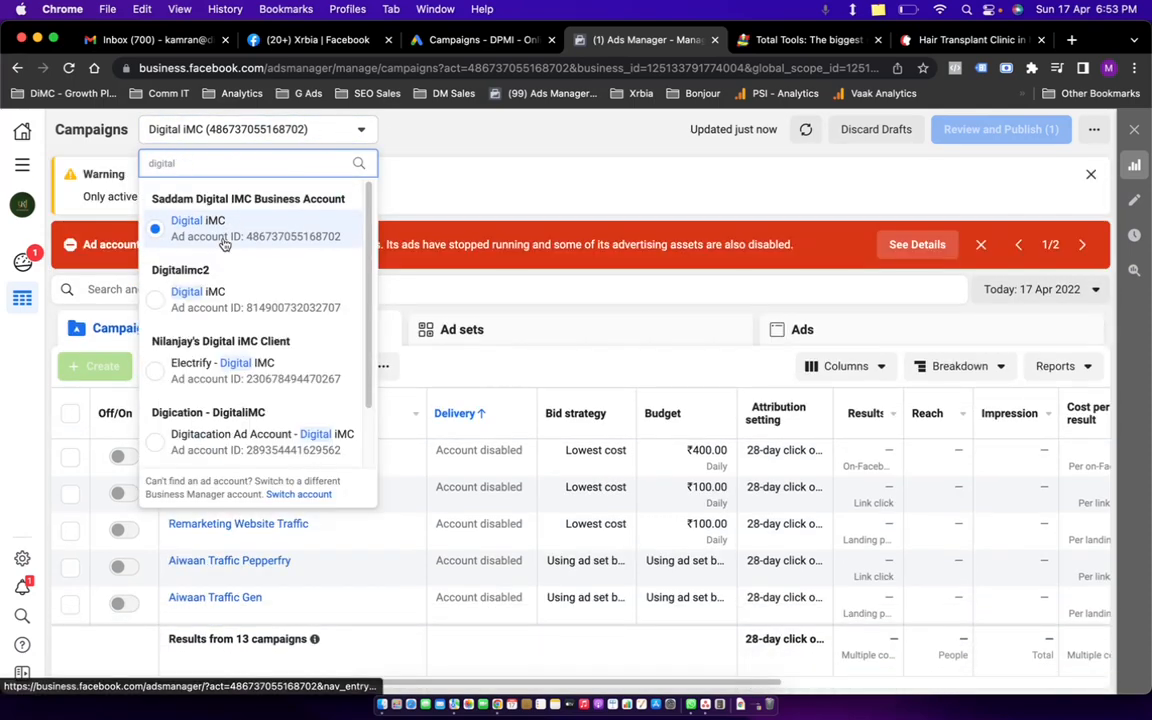
click(167, 304)
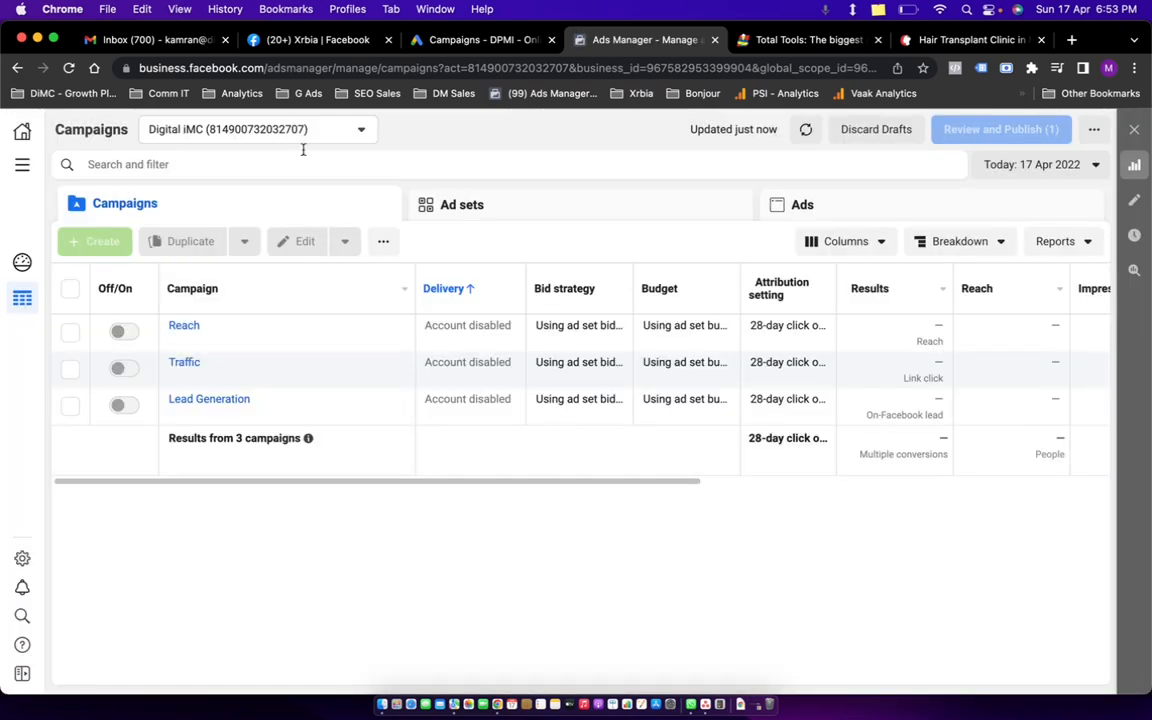
Search all ad accounts for 'digital' again and pick the last Digital iMC account listed.
click(270, 128)
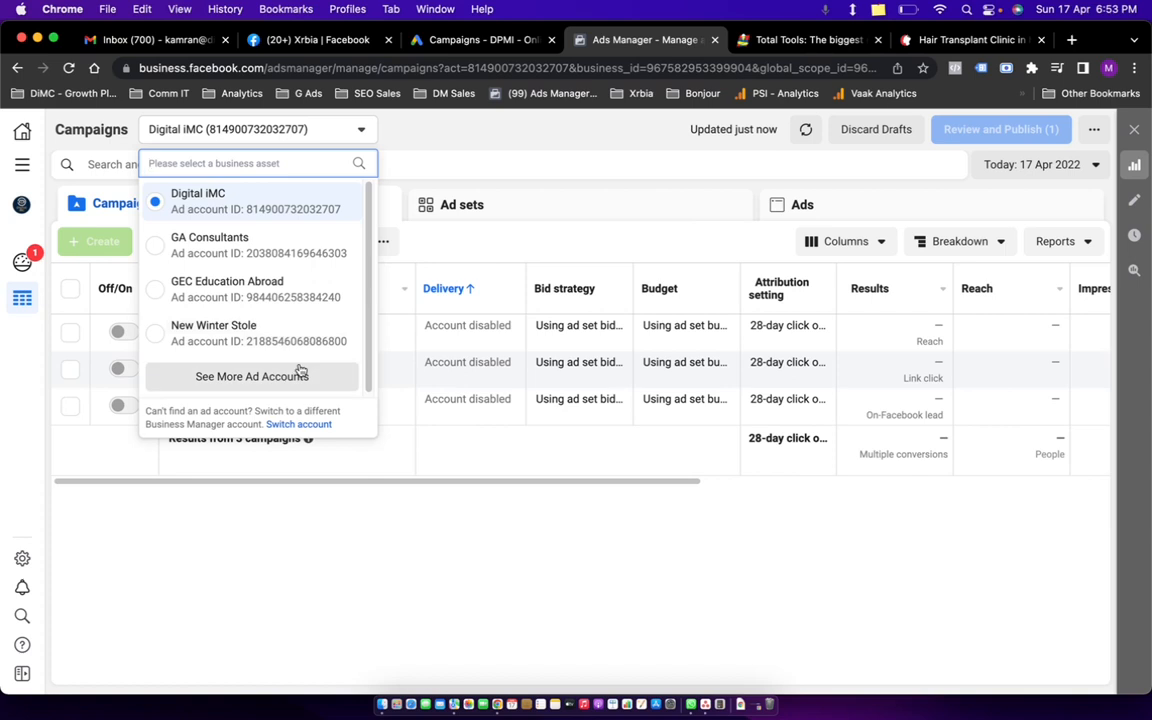
click(298, 375)
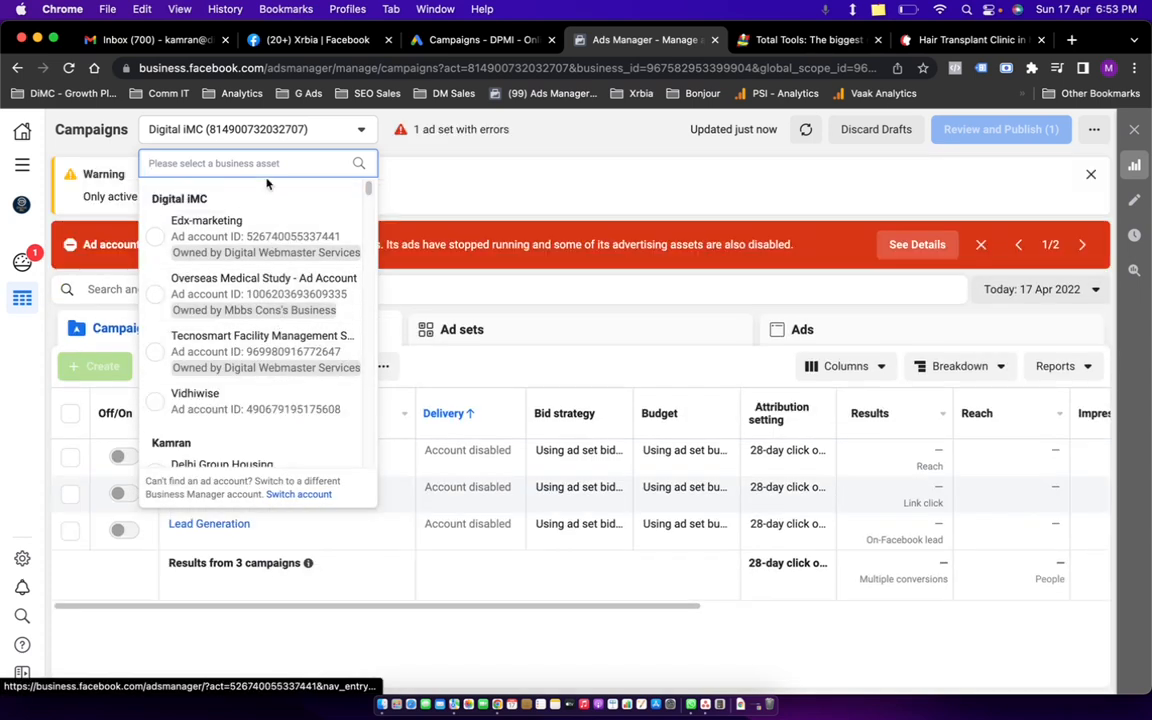
click(267, 163)
text(digital)
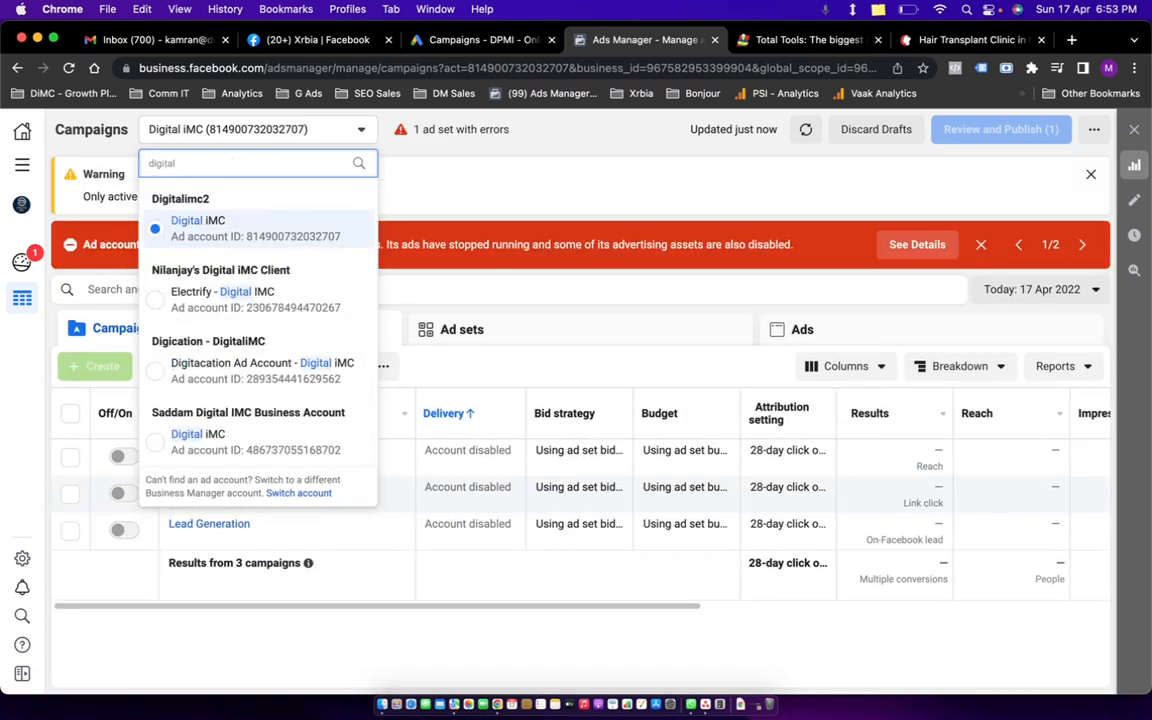
scroll(250, 340, down, 2)
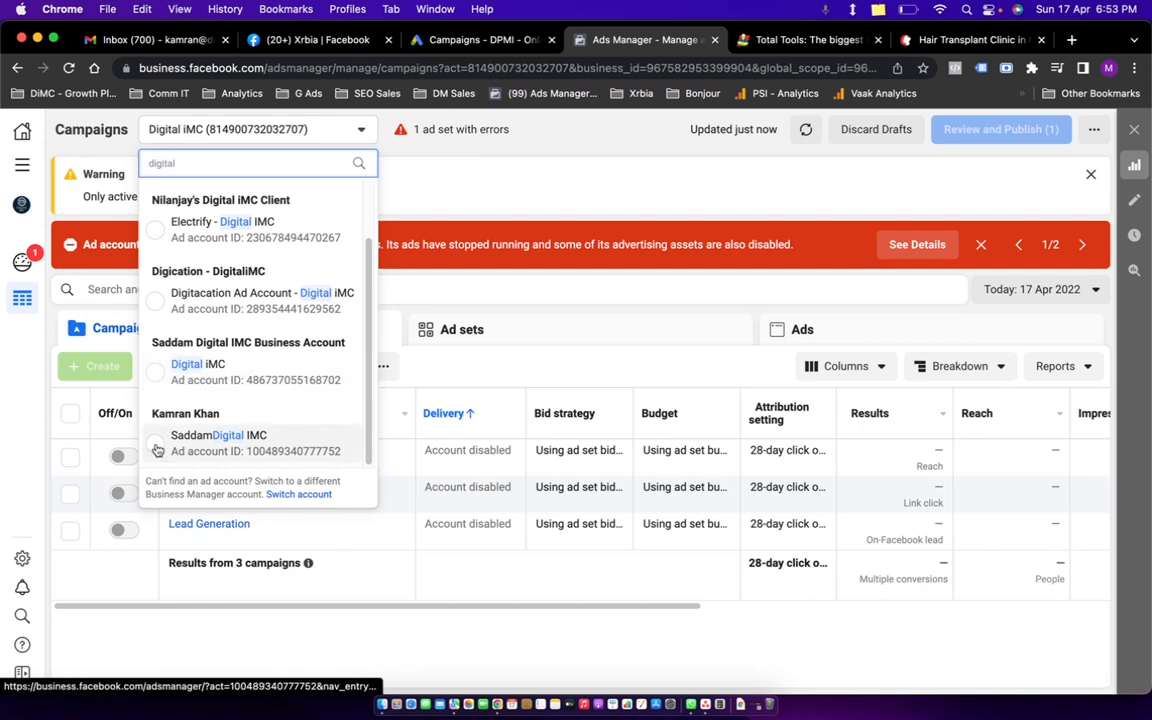
click(157, 449)
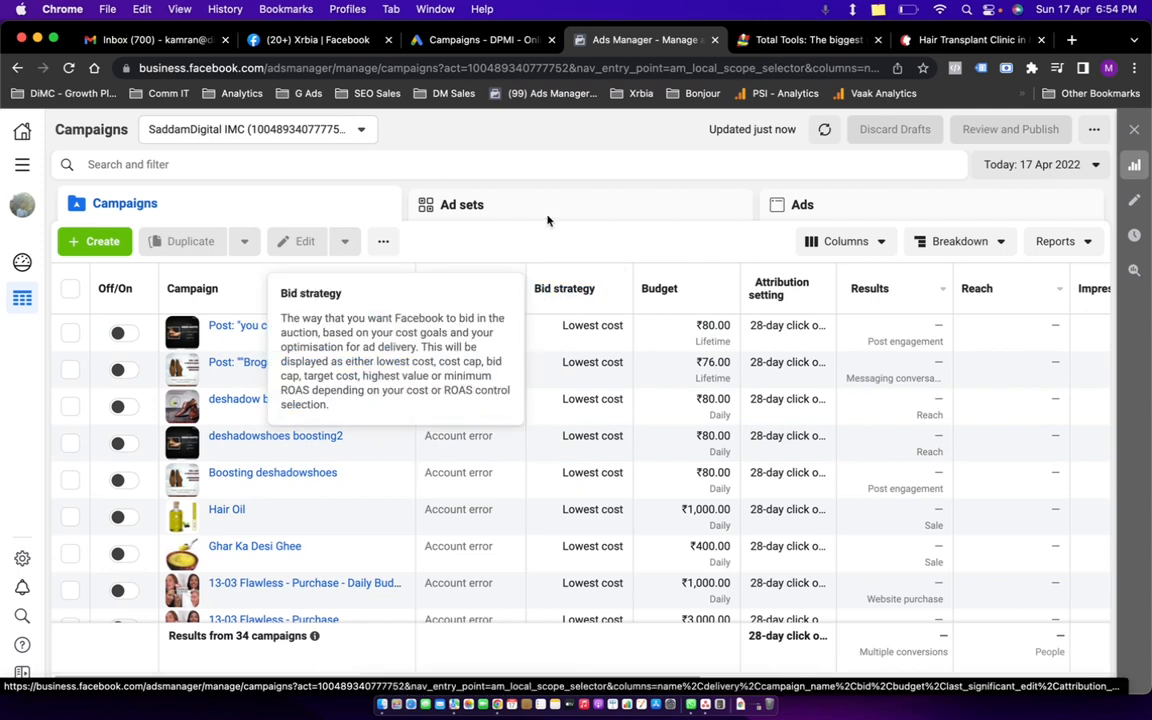
Open the ad account's Payment settings to review its ₹0.00 prepaid balance.
click(22, 164)
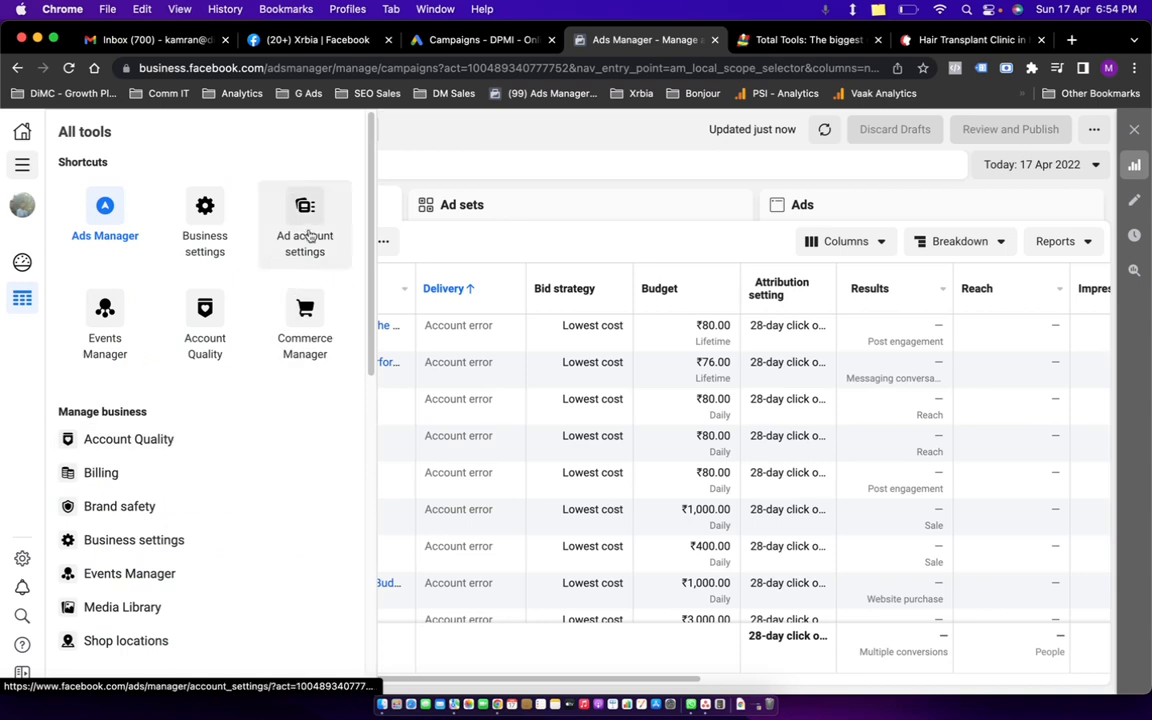
click(309, 238)
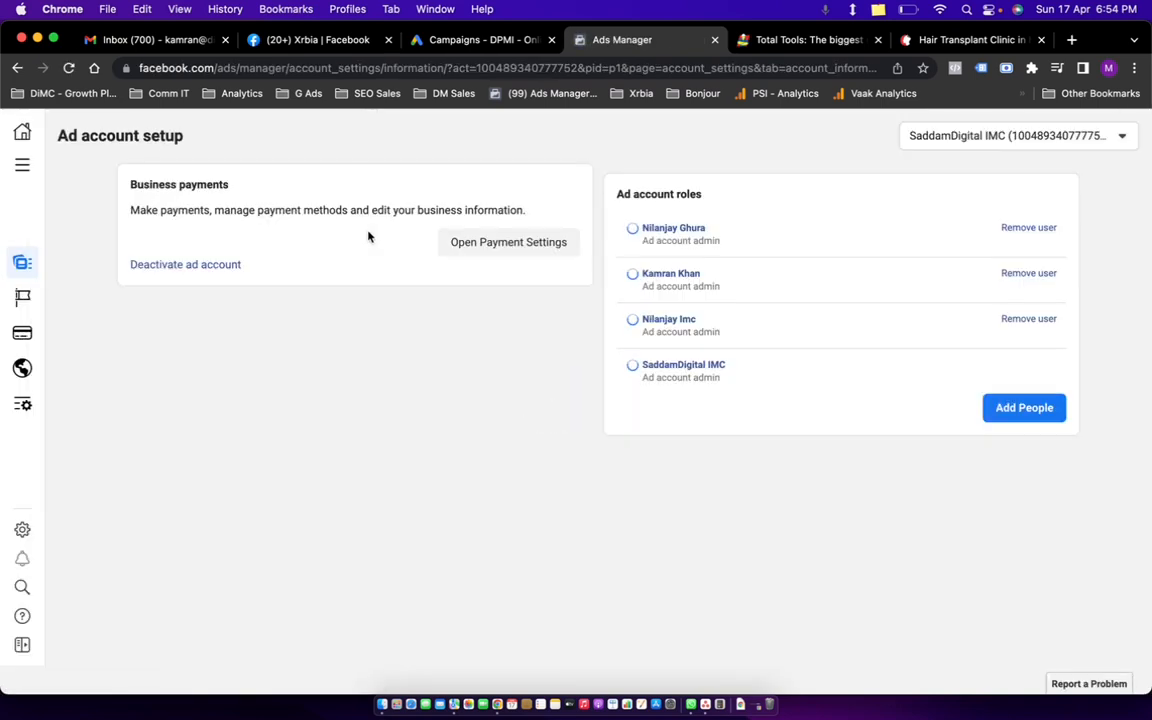
click(495, 255)
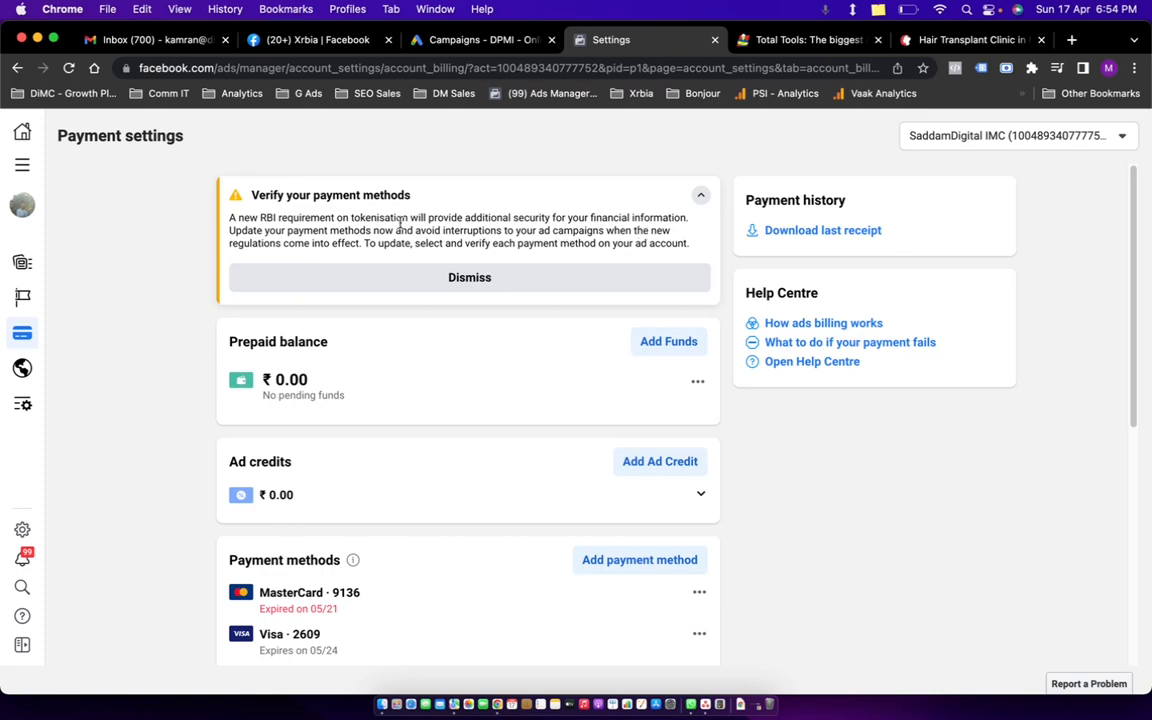
scroll(365, 395, down, 3)
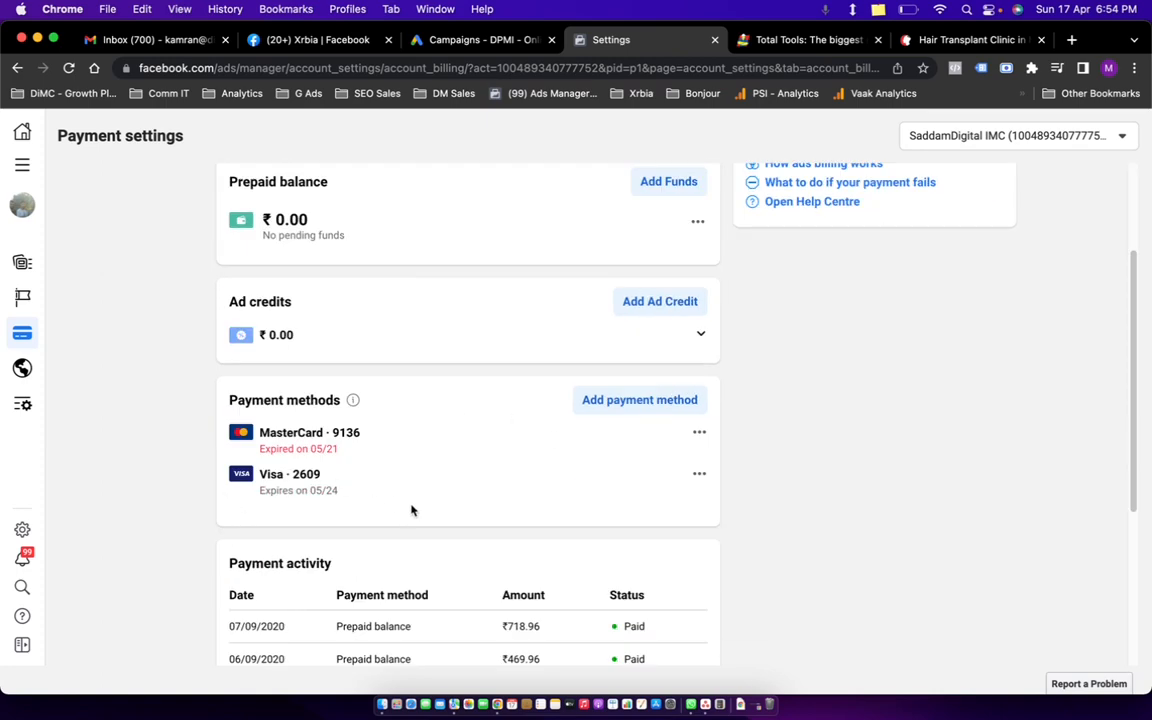
scroll(411, 509, down, 3)
scroll(455, 479, up, 6)
Dismiss the verify payment methods notice and go back to the Ads Manager campaigns.
click(454, 282)
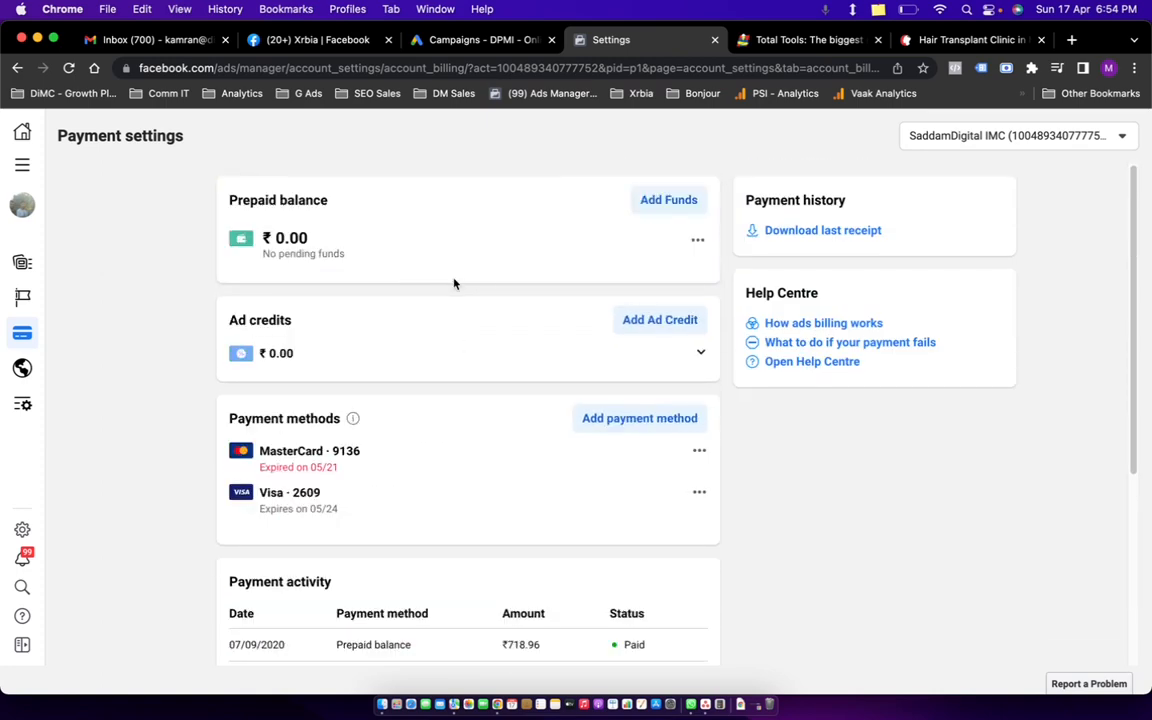
scroll(645, 466, down, 5)
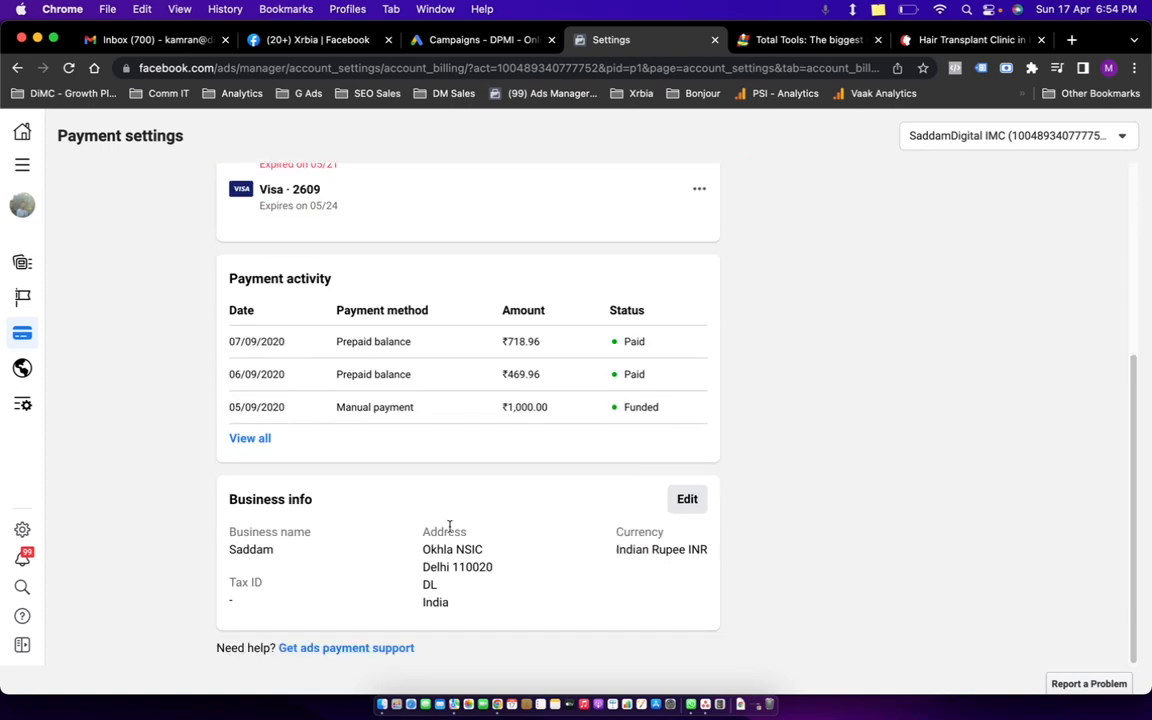
scroll(427, 530, up, 5)
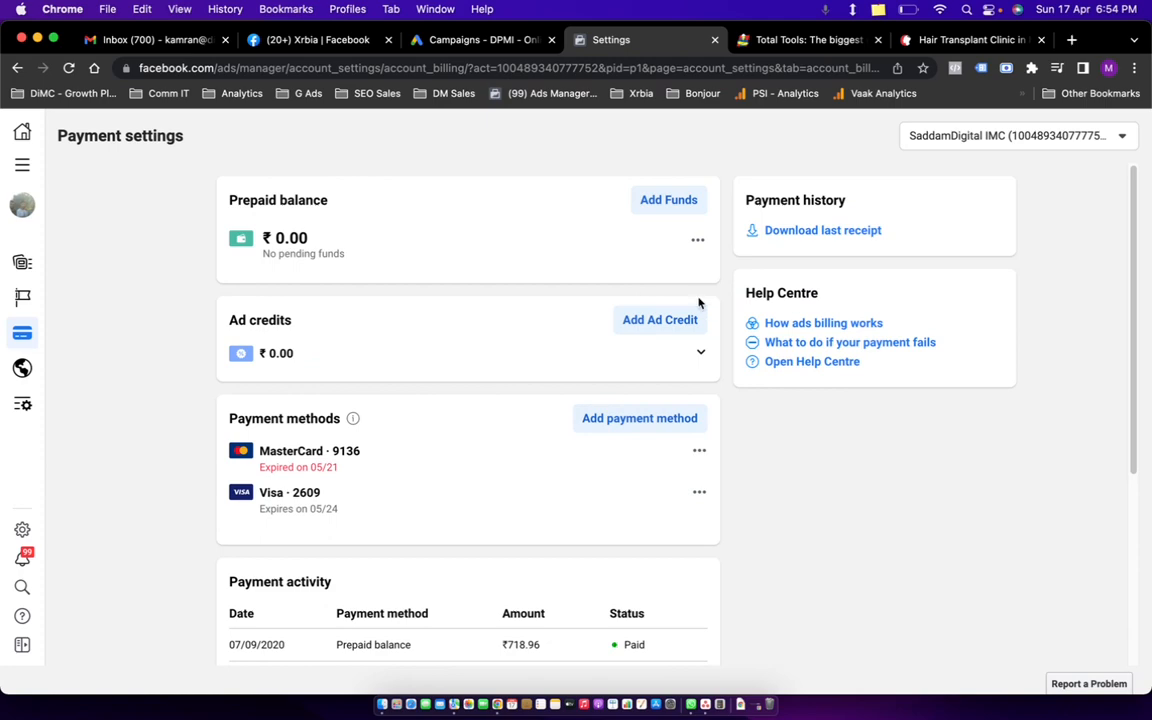
scroll(414, 445, down, 5)
scroll(452, 455, up, 5)
click(24, 167)
click(126, 225)
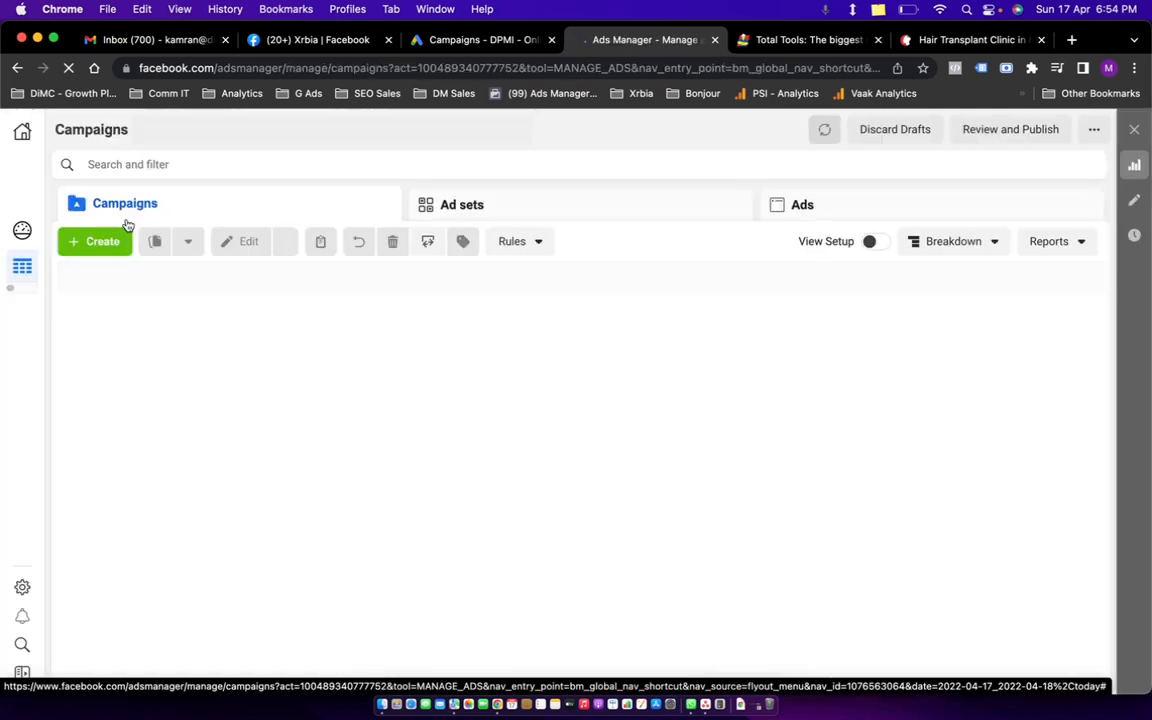
Switch to the other business ad account, which lists 106 campaigns with active lead-gen ones.
click(458, 316)
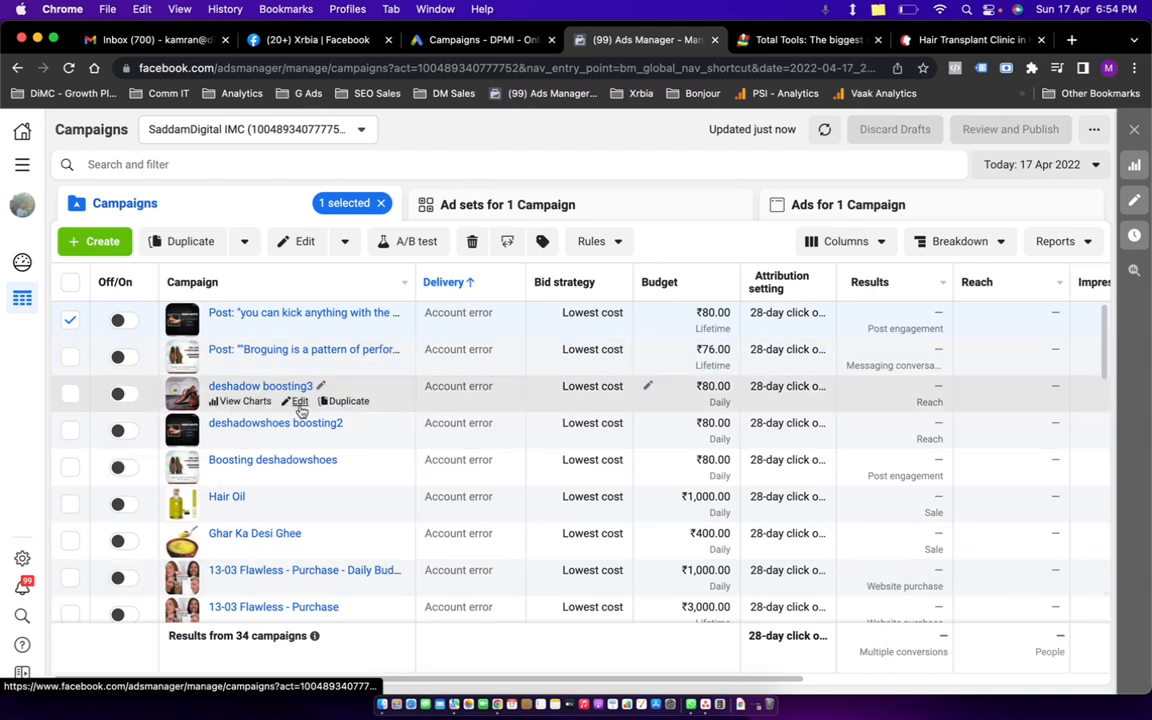
click(70, 319)
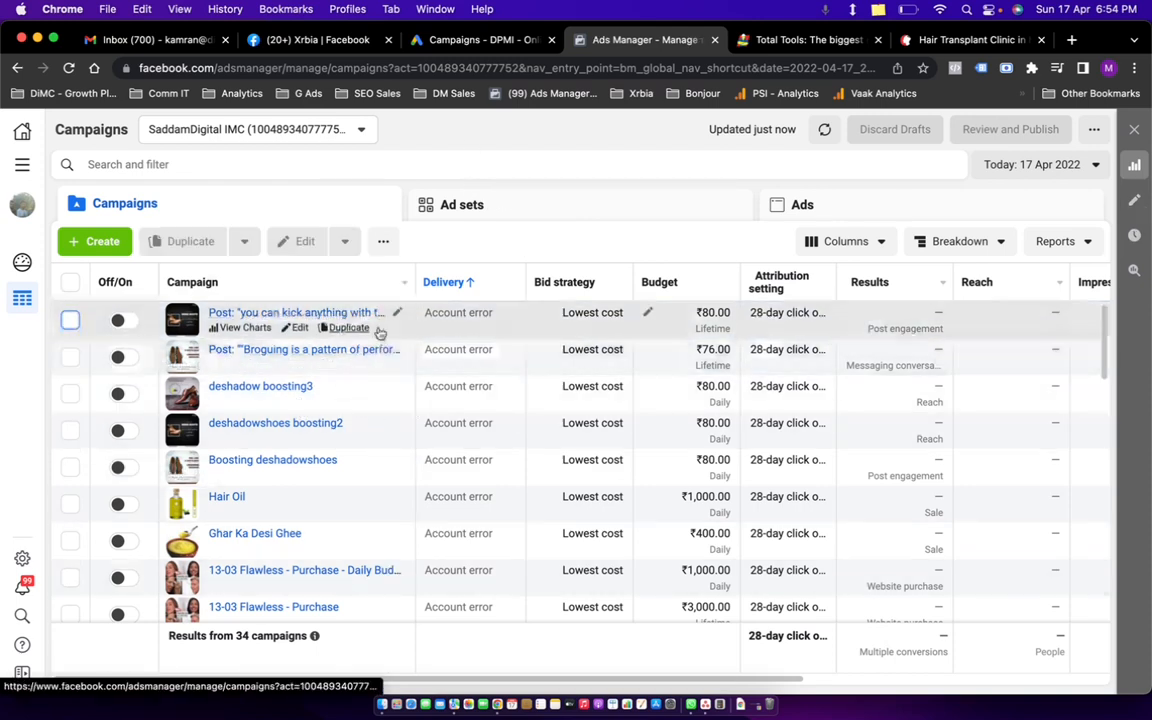
click(256, 131)
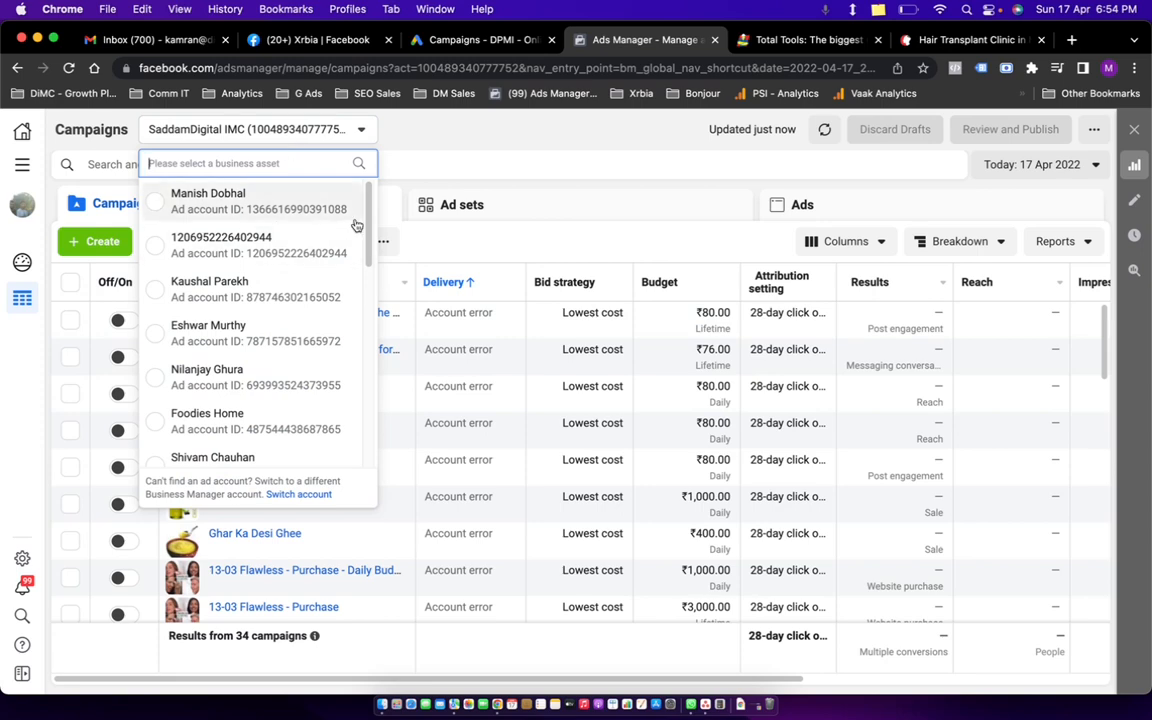
click(292, 204)
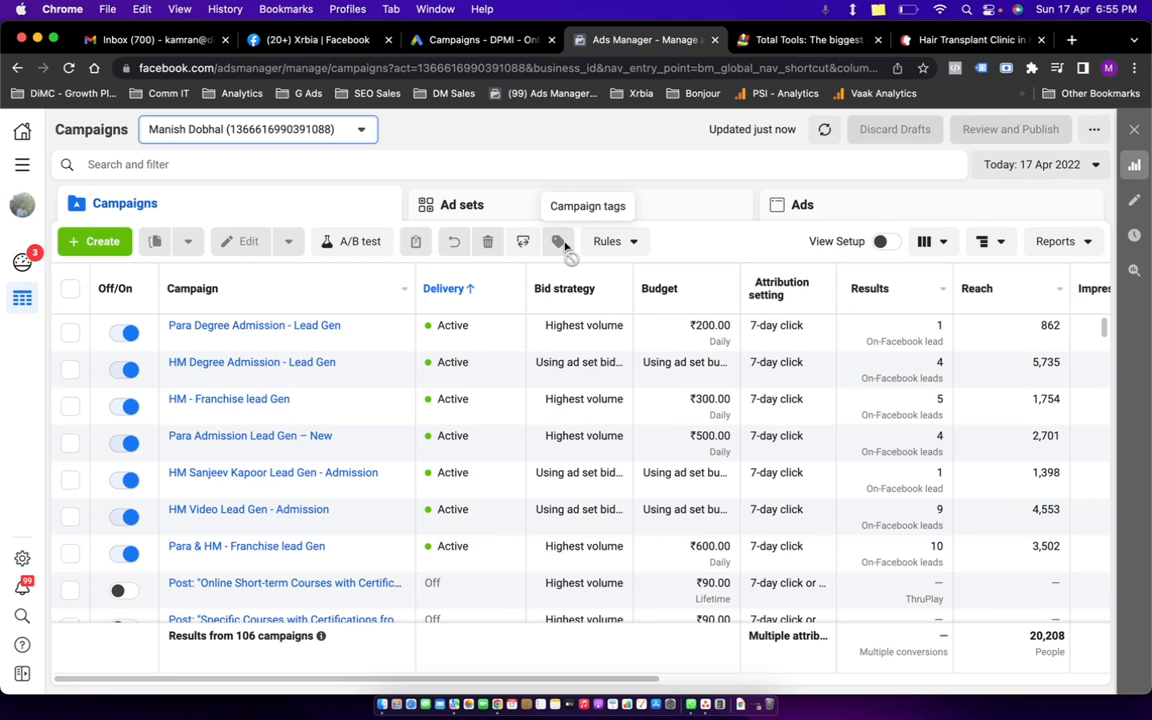
Open dpmiindia.com in a new browser tab.
key(super+t)
text(dpmiindia.com)
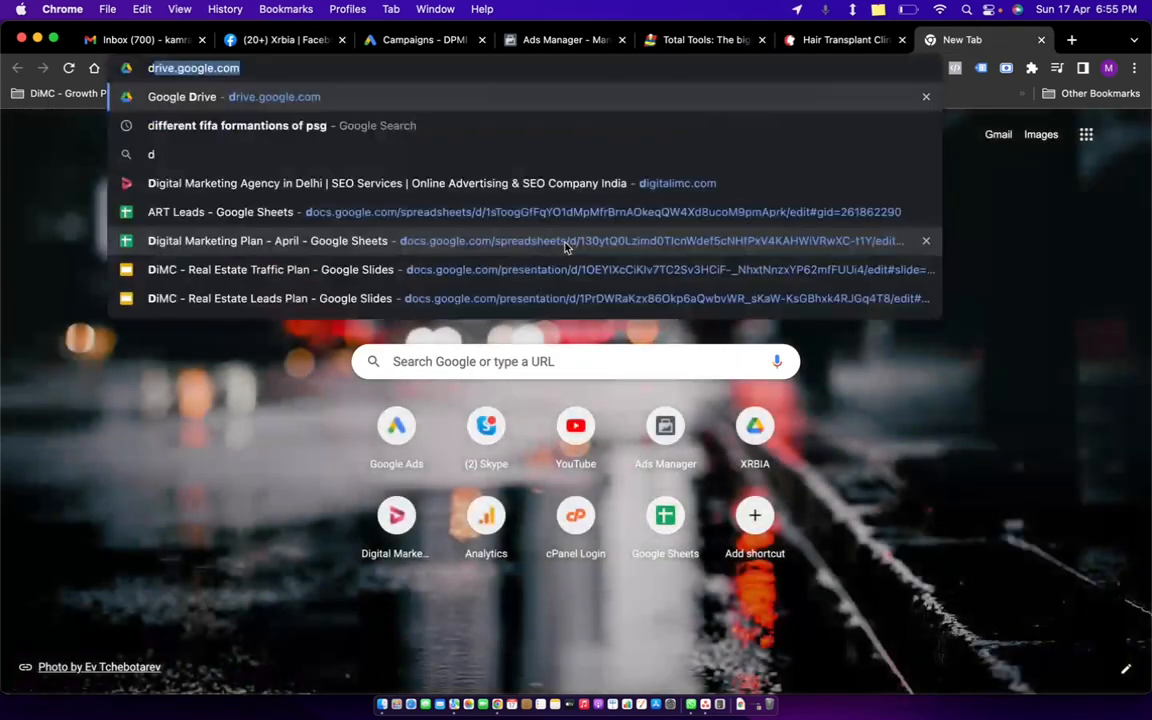
key(Return)
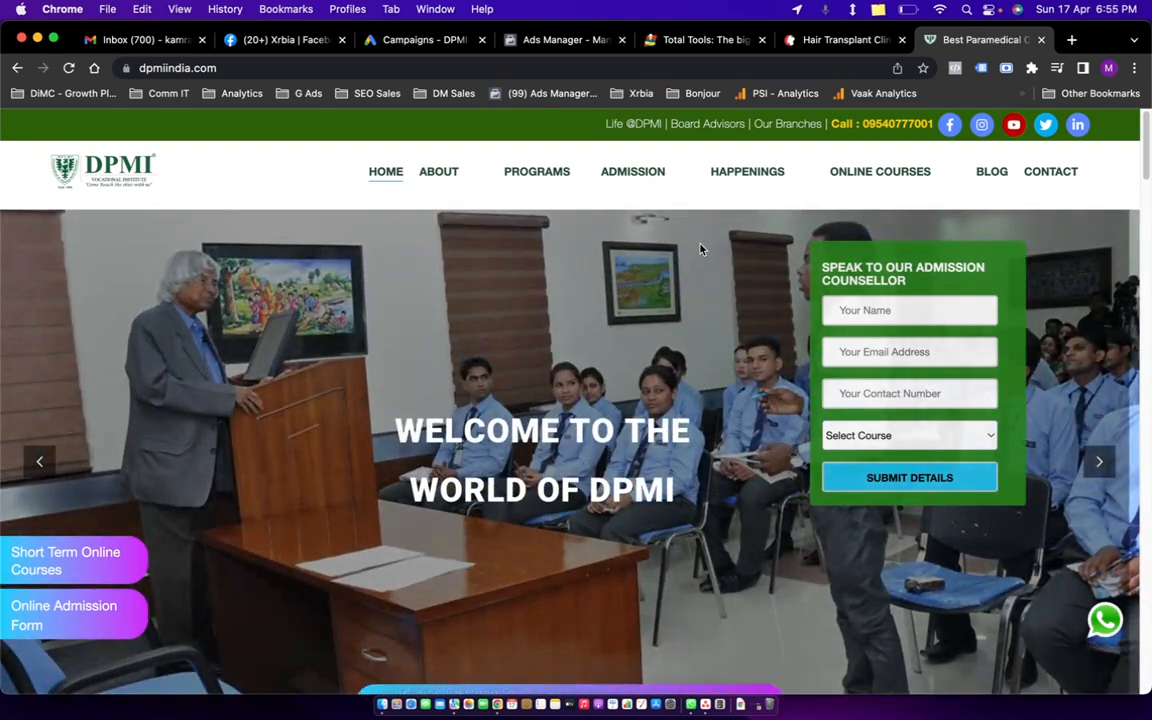
Check the DPMI enquiry form's course options, then return to the Google Ads campaigns tab.
mouse_move(656, 188)
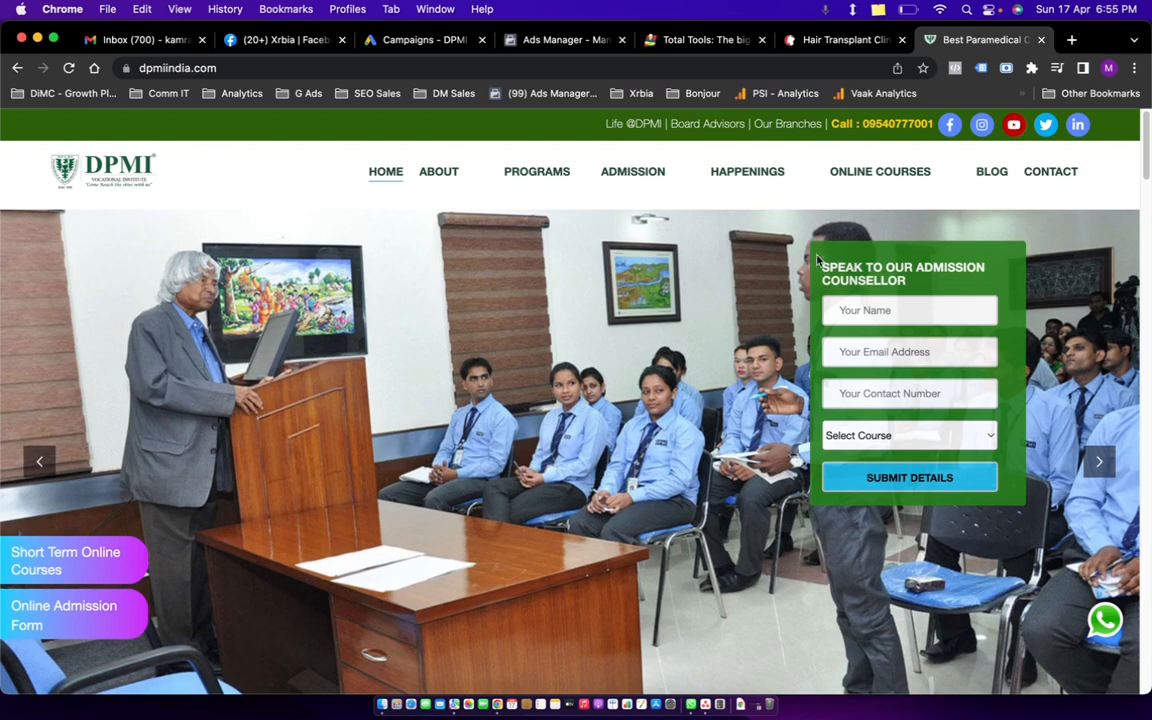
click(872, 436)
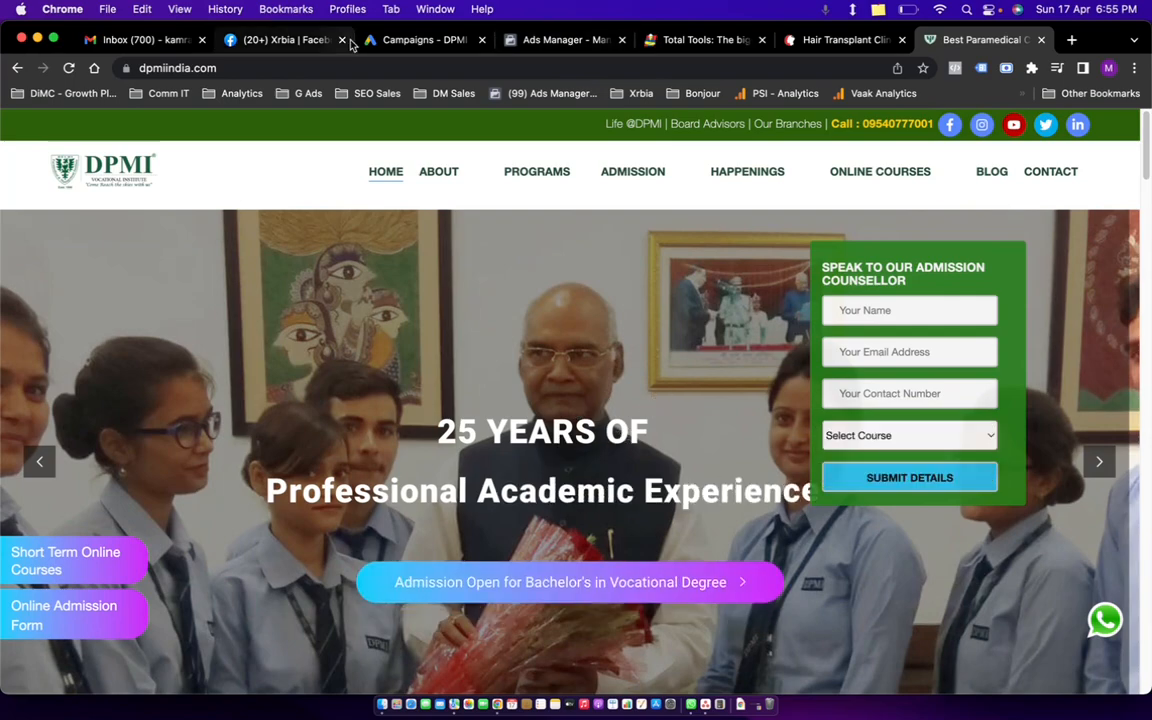
click(421, 40)
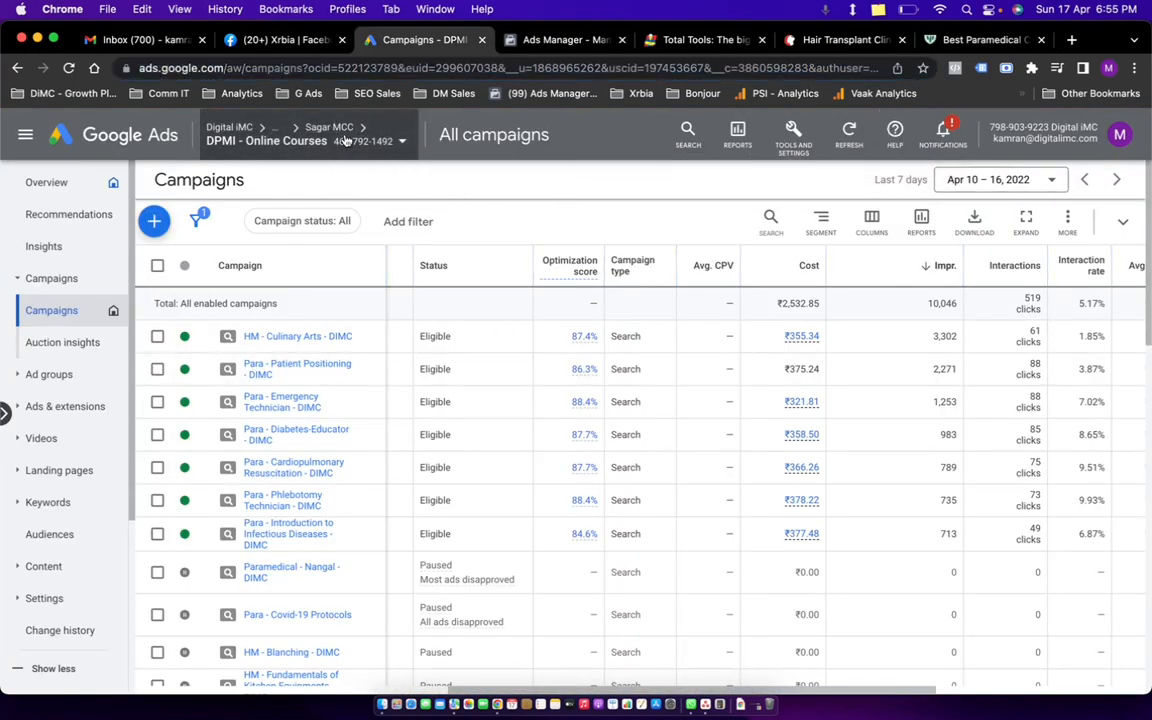
Return to the Ads Manager tab, keeping the current ad account unchanged.
mouse_move(314, 140)
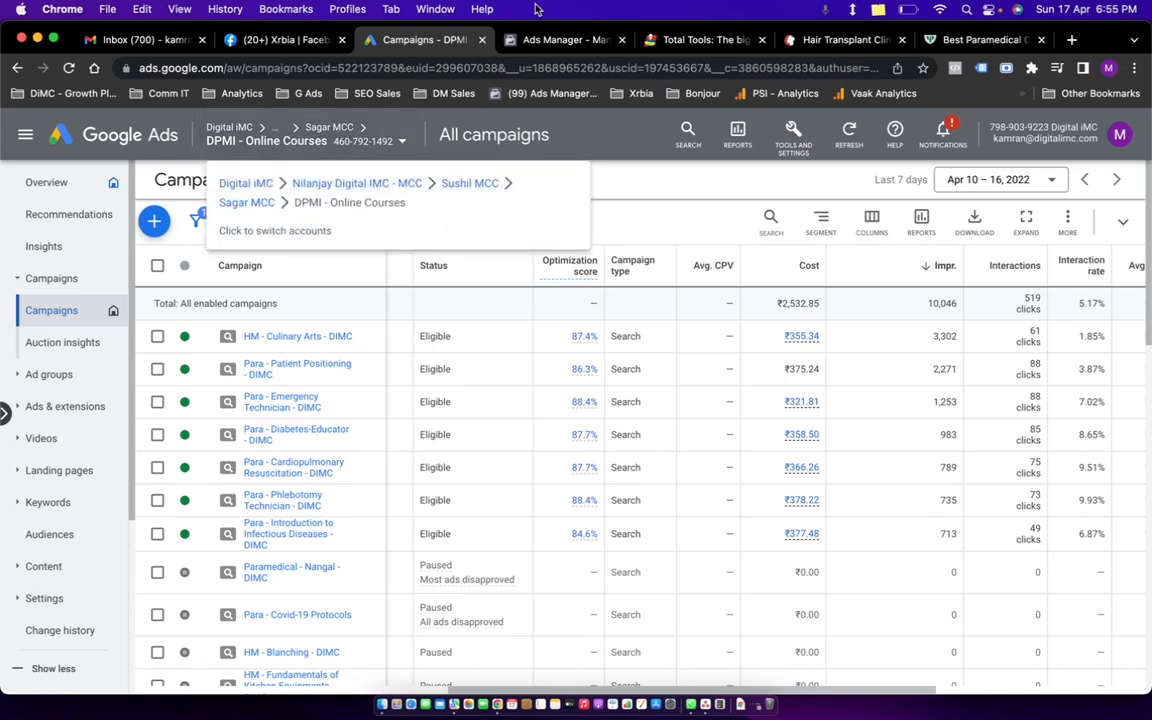
click(530, 42)
click(313, 136)
click(465, 140)
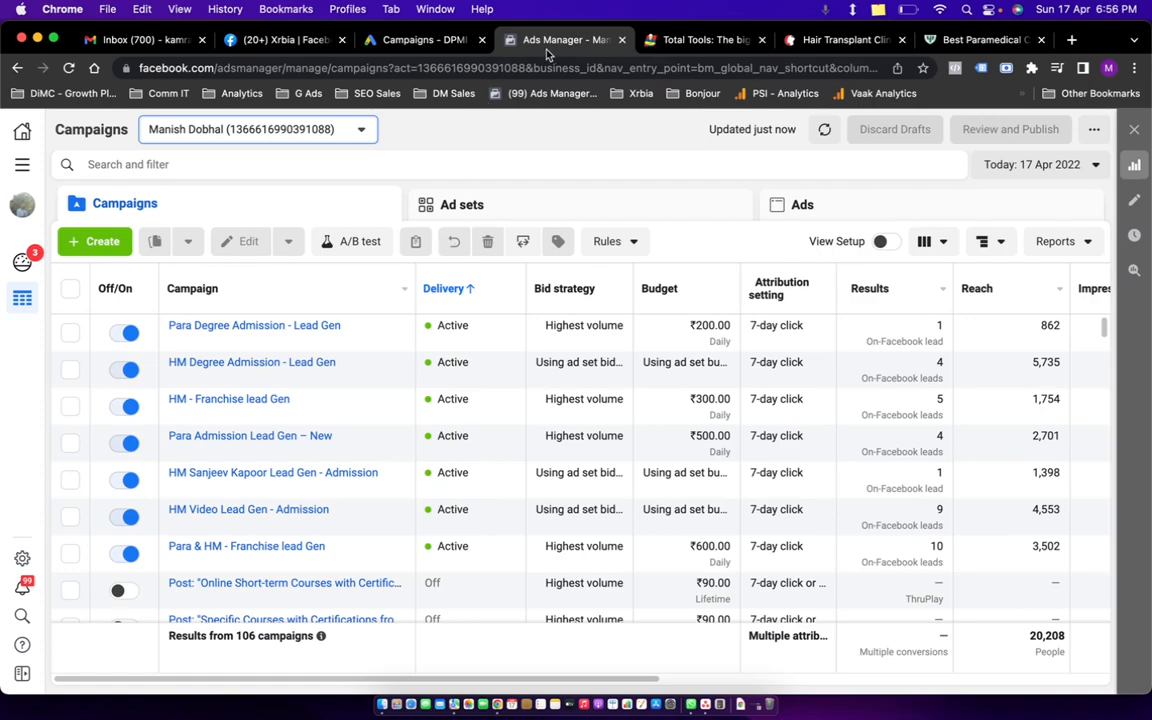
Move the DPMI tab beside Ads Manager, browse the site, and start a new campaign with + Create.
drag(940, 47, 665, 45)
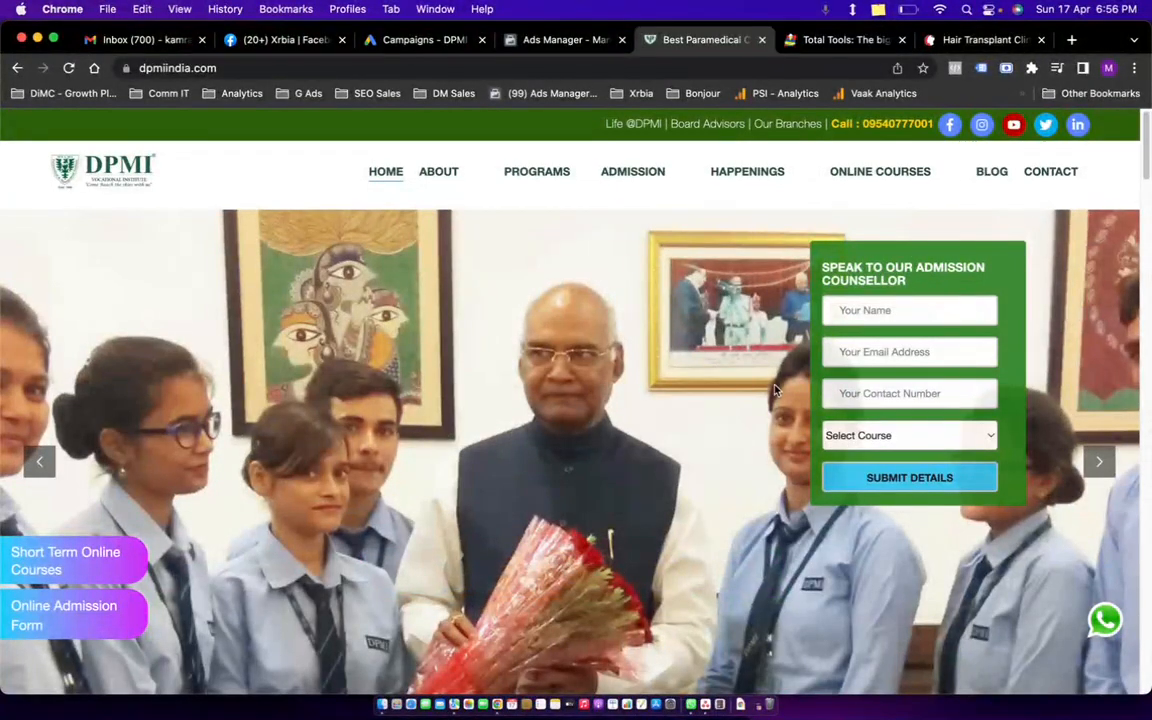
scroll(733, 604, down, 1)
scroll(733, 604, down, 10)
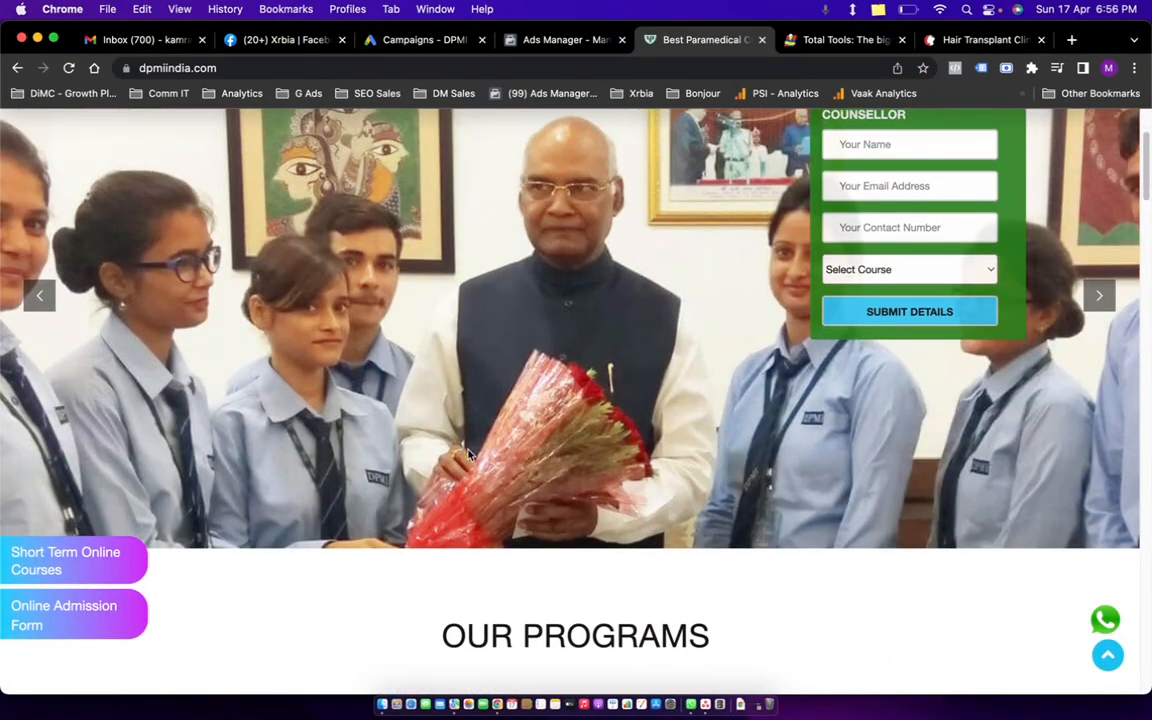
scroll(582, 507, down, 1)
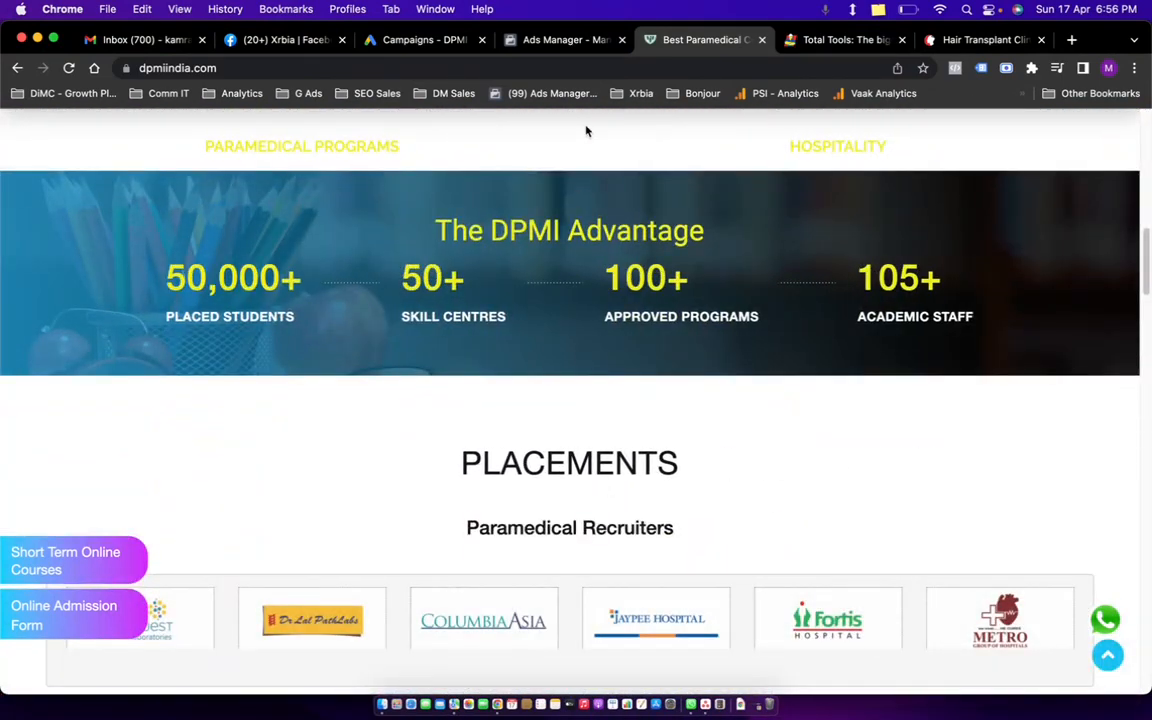
click(545, 40)
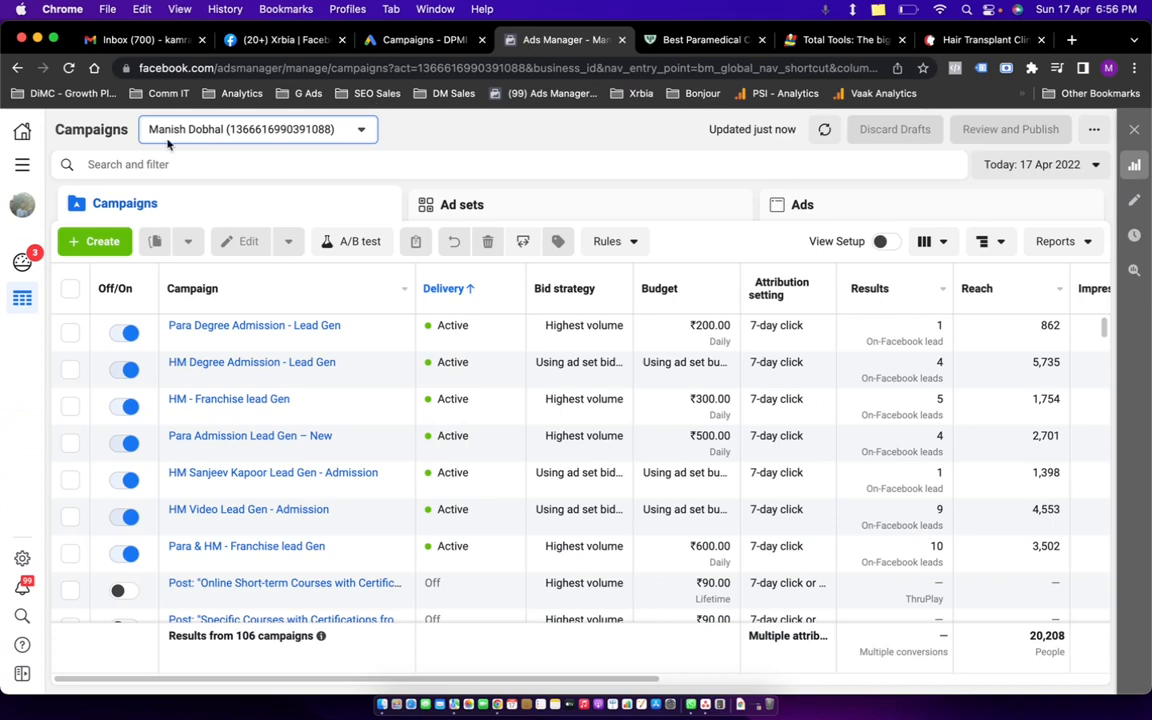
click(97, 250)
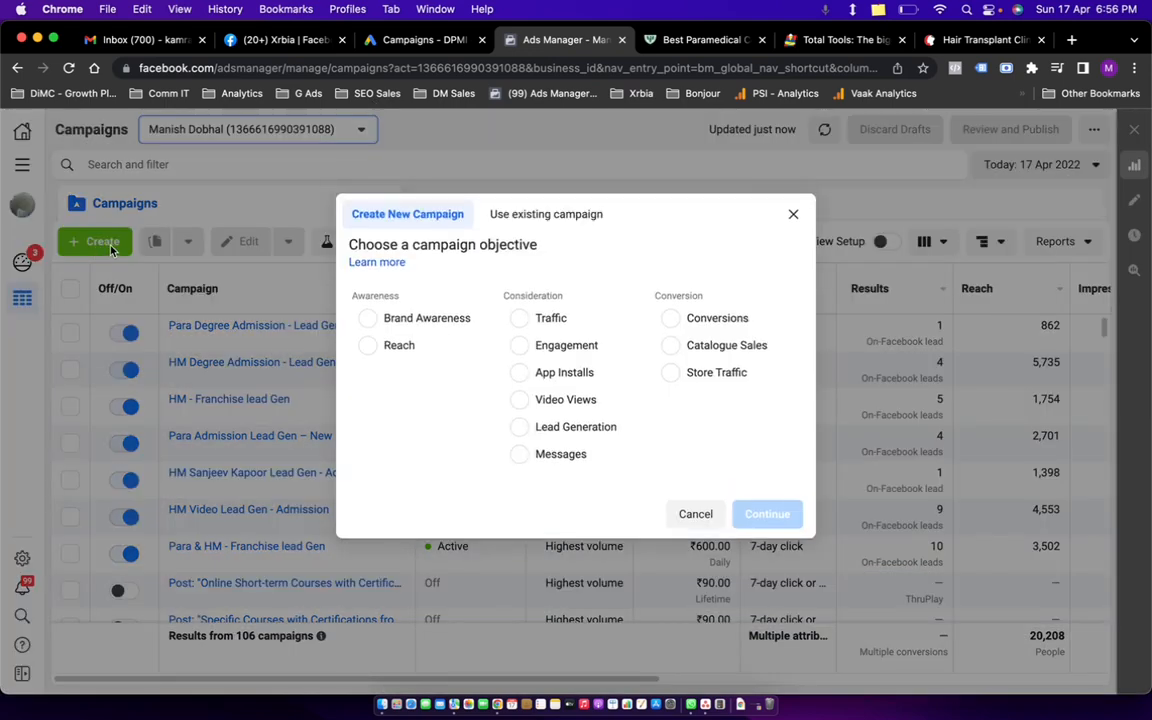
Preview the campaign objectives: Brand Awareness, Reach, Traffic, Engagement, Conversions, Catalogue Sales, Store Traffic.
click(431, 319)
click(405, 298)
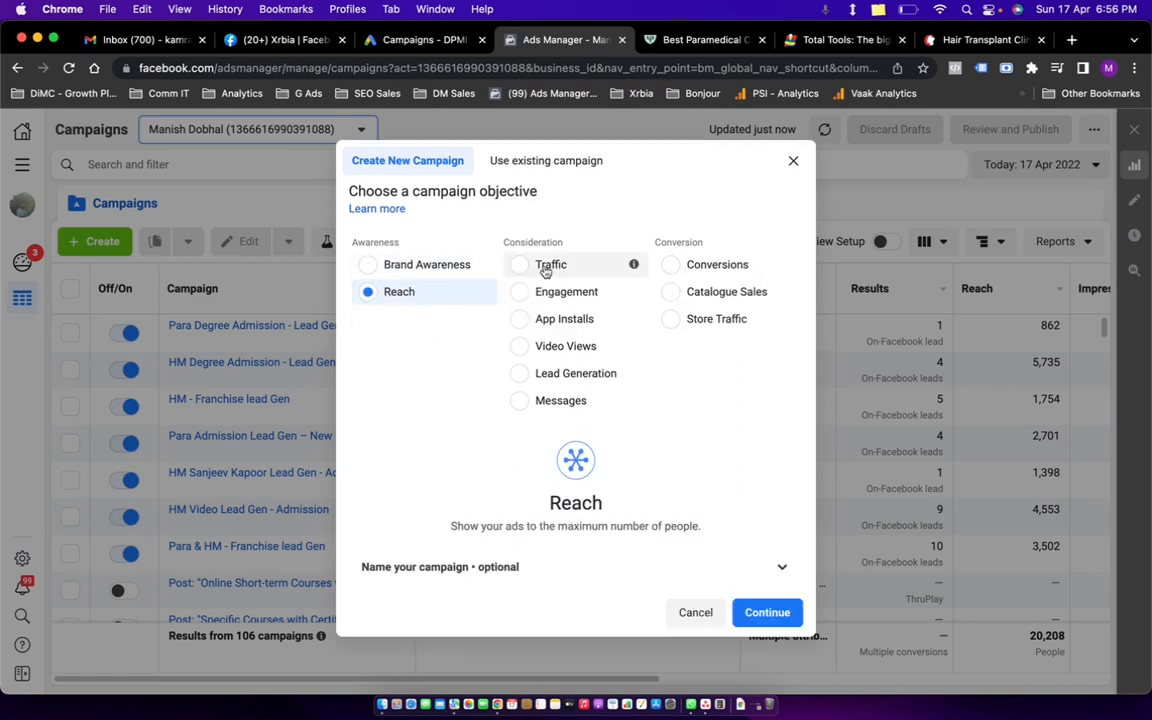
click(545, 268)
click(550, 292)
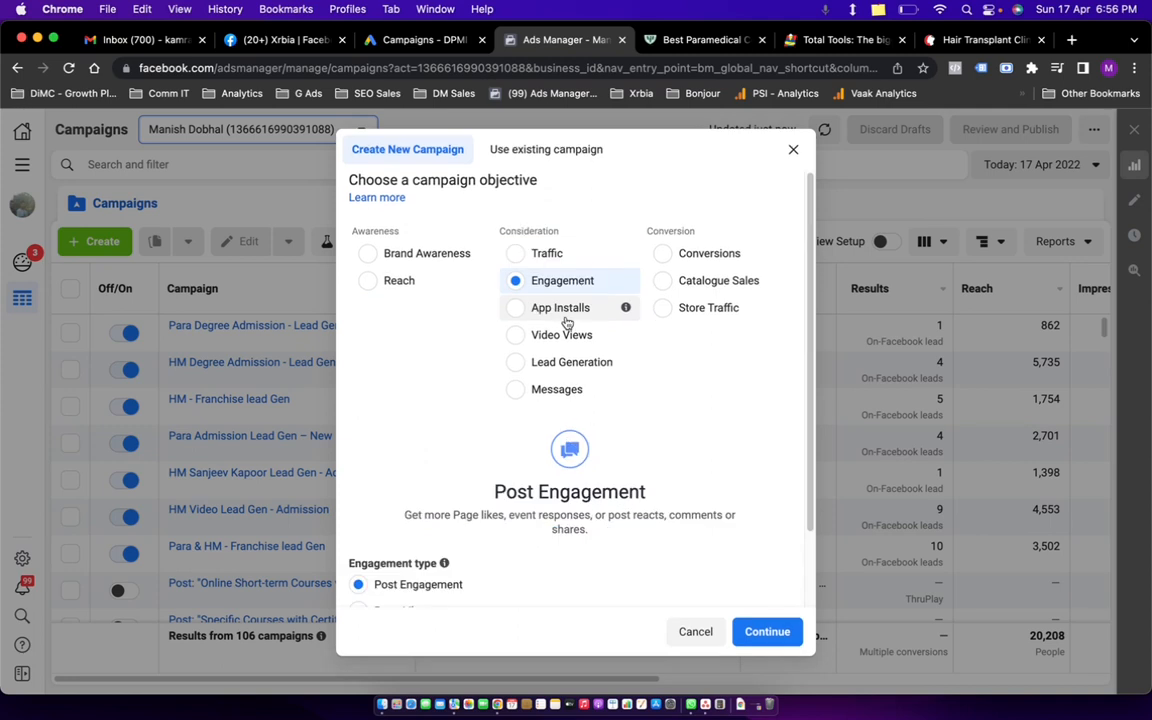
click(691, 261)
click(676, 286)
click(686, 262)
click(697, 288)
click(692, 313)
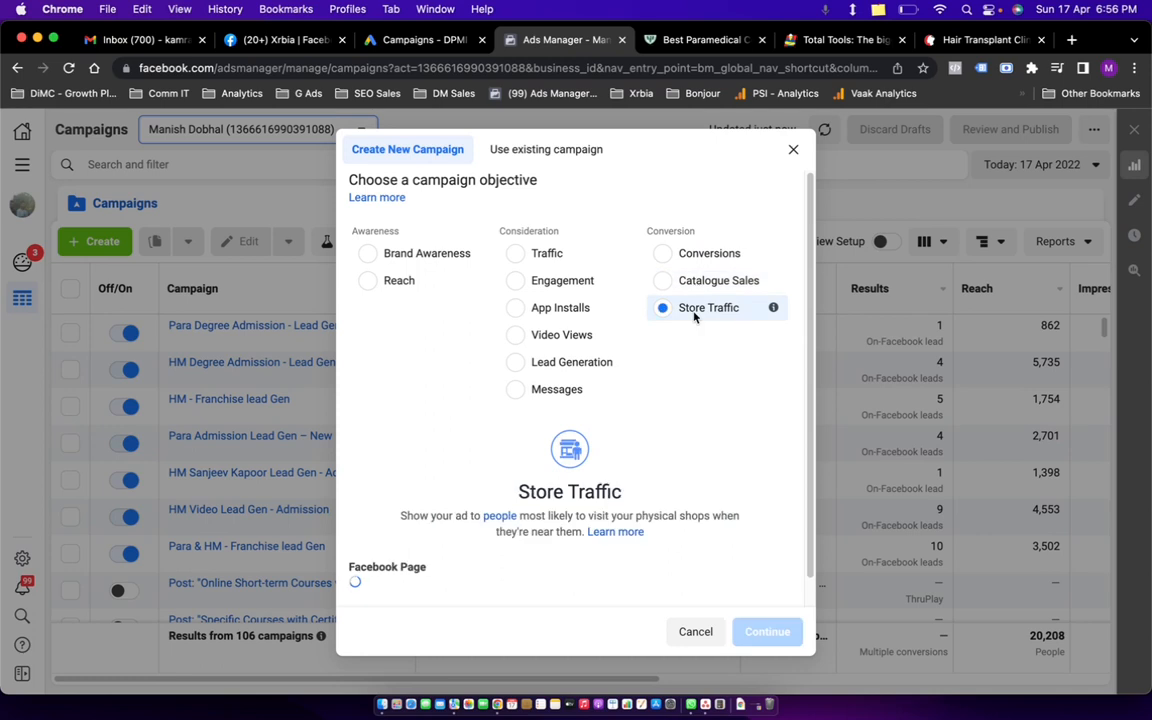
click(697, 286)
click(689, 254)
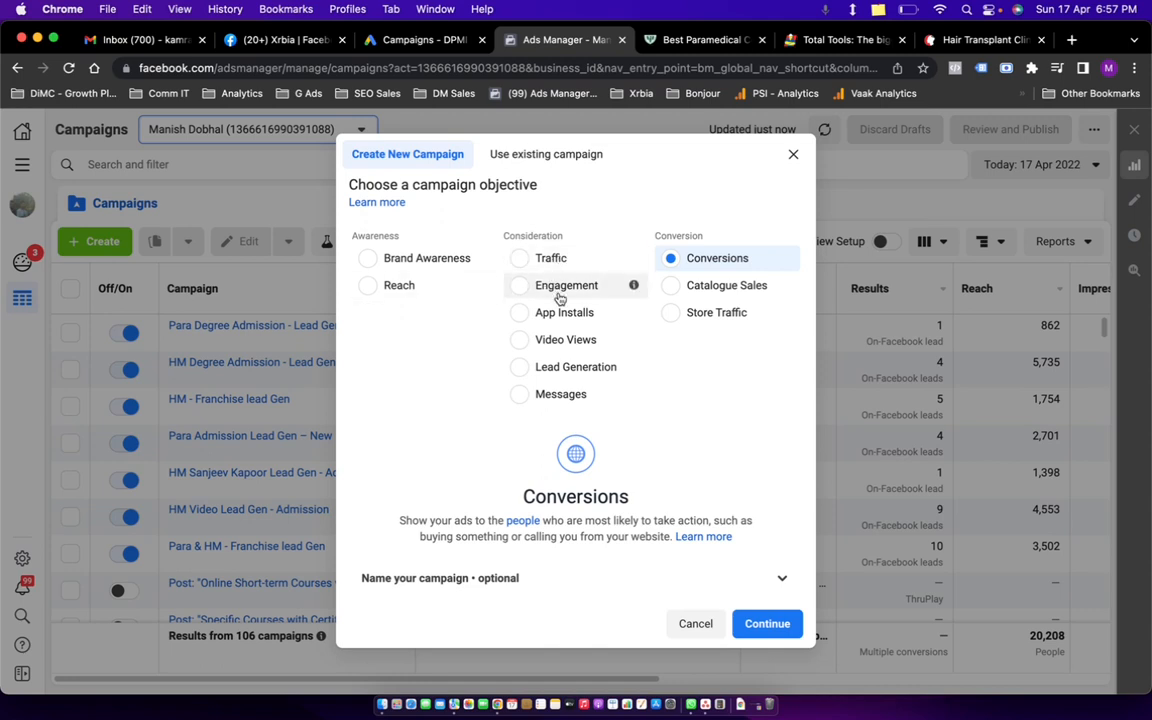
Choose Lead Generation as the objective and expand the optional campaign naming fields.
click(570, 369)
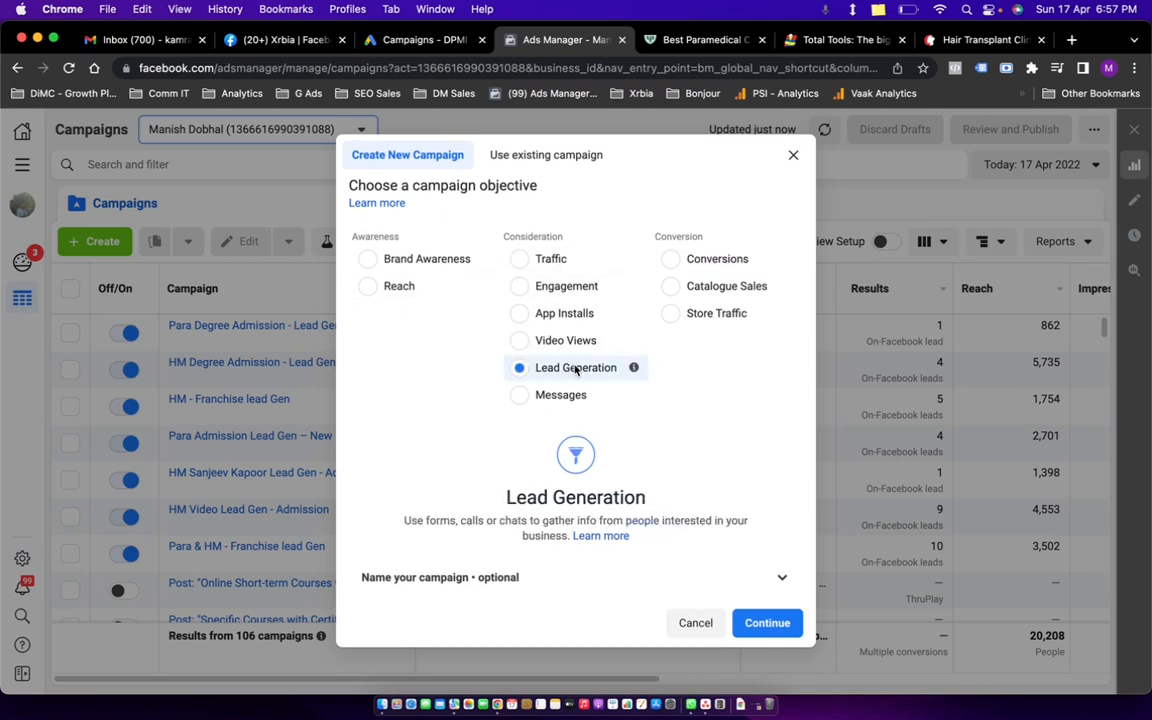
click(762, 574)
scroll(693, 472, down, 3)
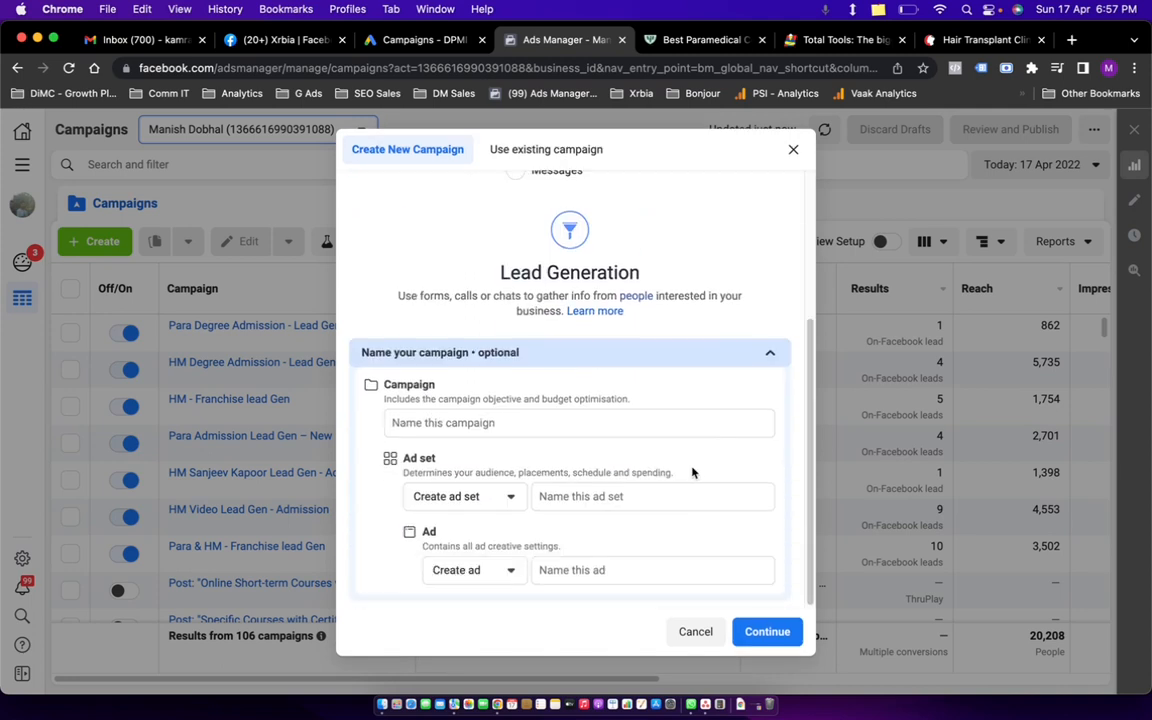
Name the campaign 'Test 1', the ad set 'new' and the ad 'Ads', then create the draft.
click(462, 423)
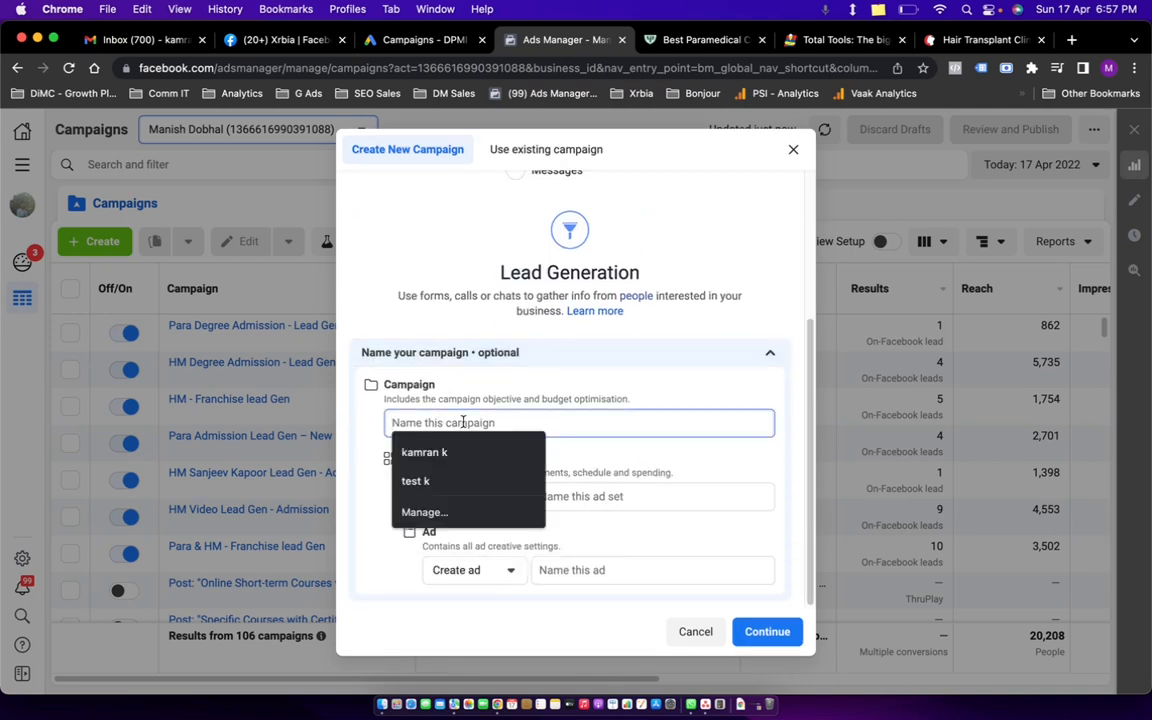
text(Test 1)
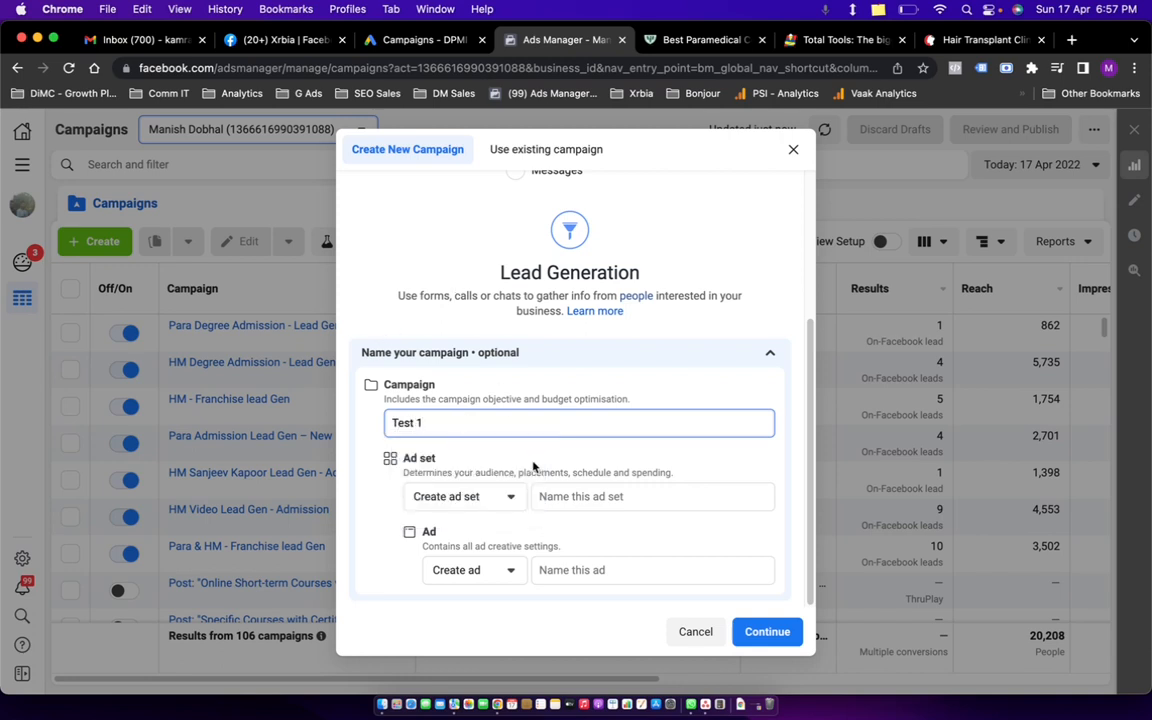
click(549, 496)
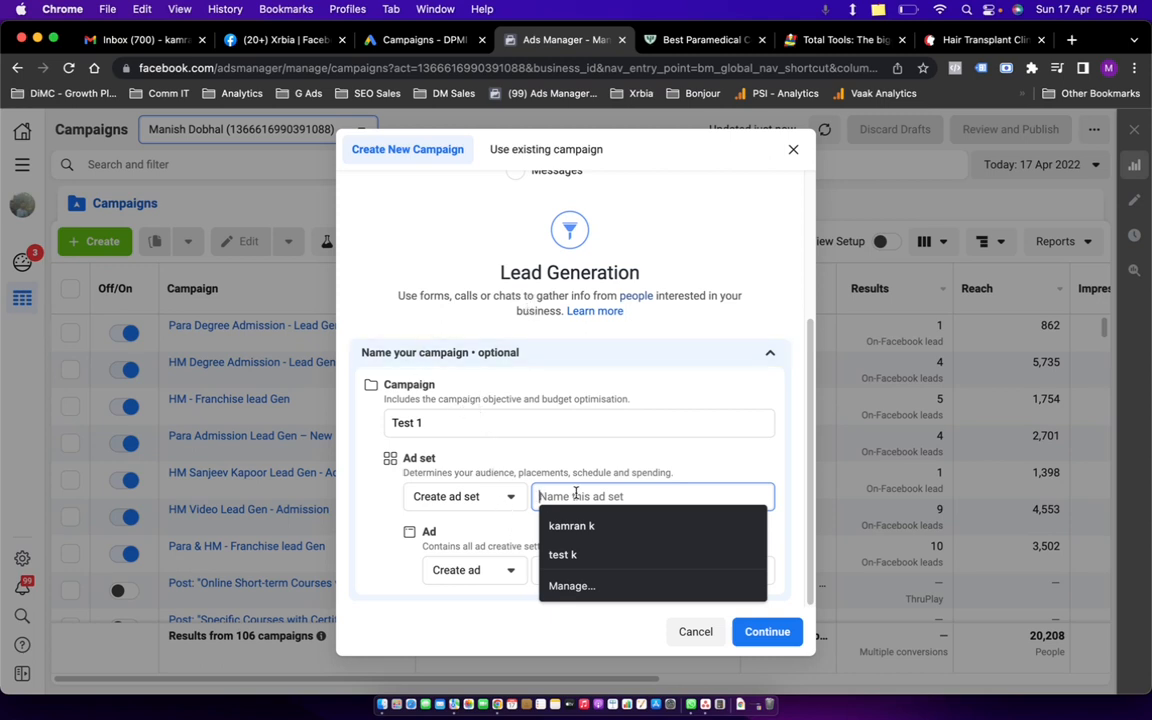
text(kamr)
key(BackSpace)
key(BackSpace)
key(BackSpace)
key(BackSpace)
text(new)
click(571, 586)
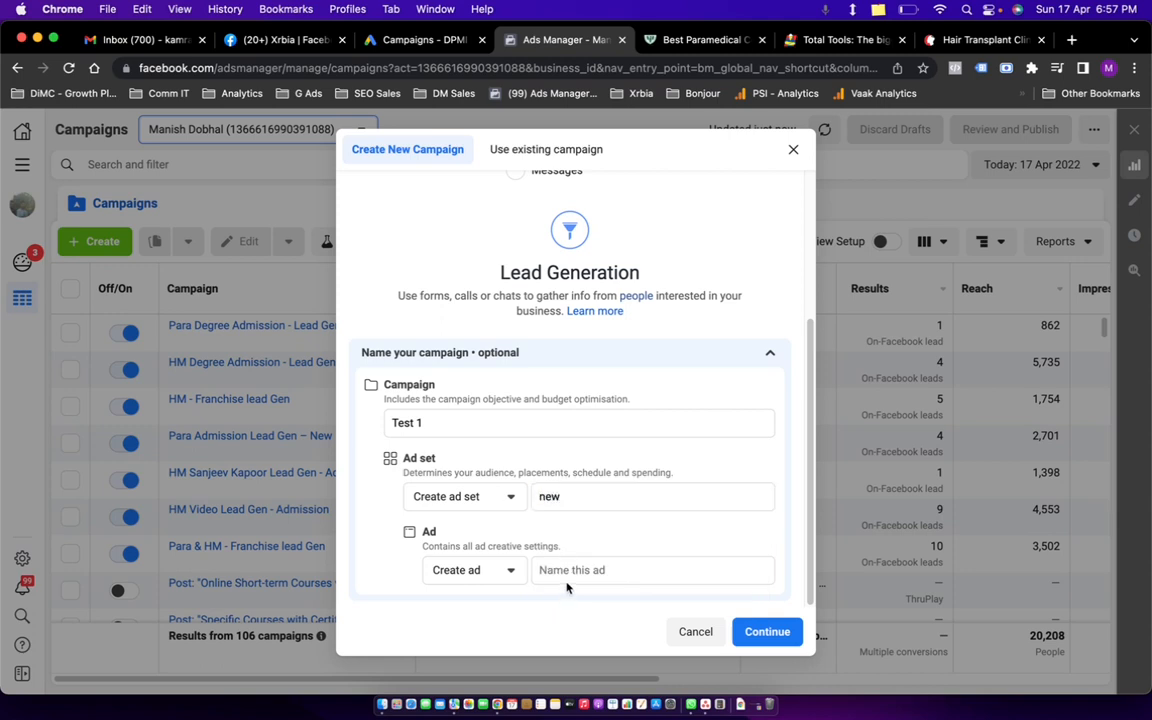
click(577, 572)
text(Ads)
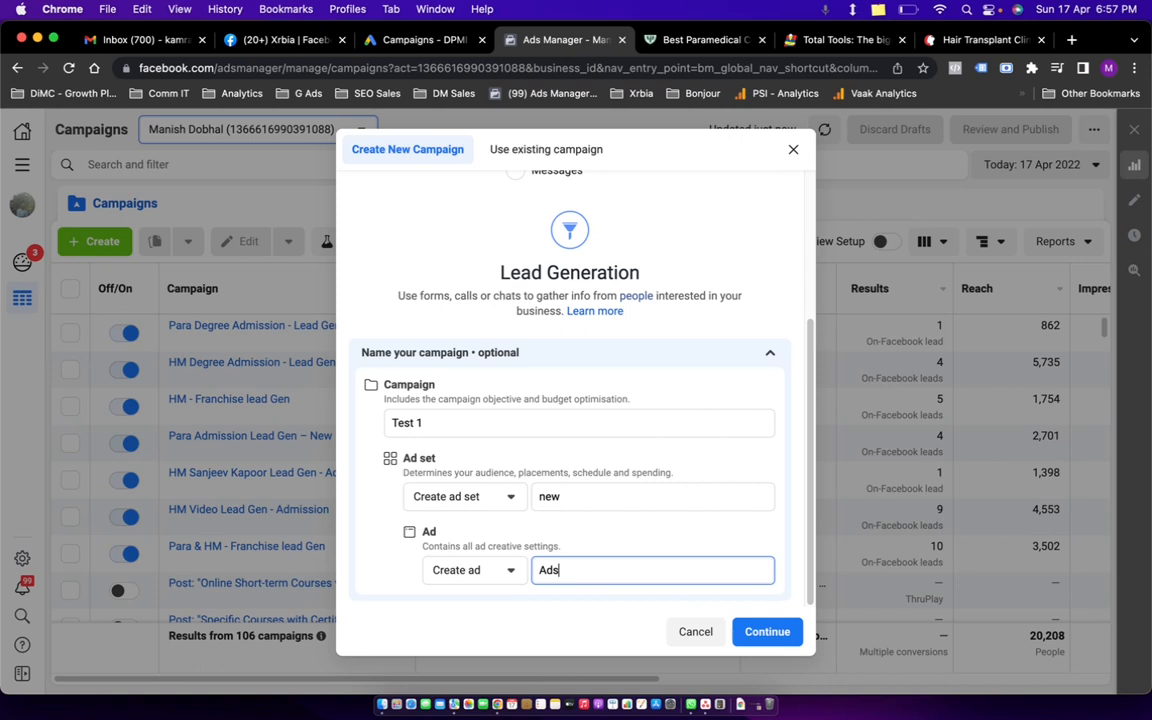
click(796, 634)
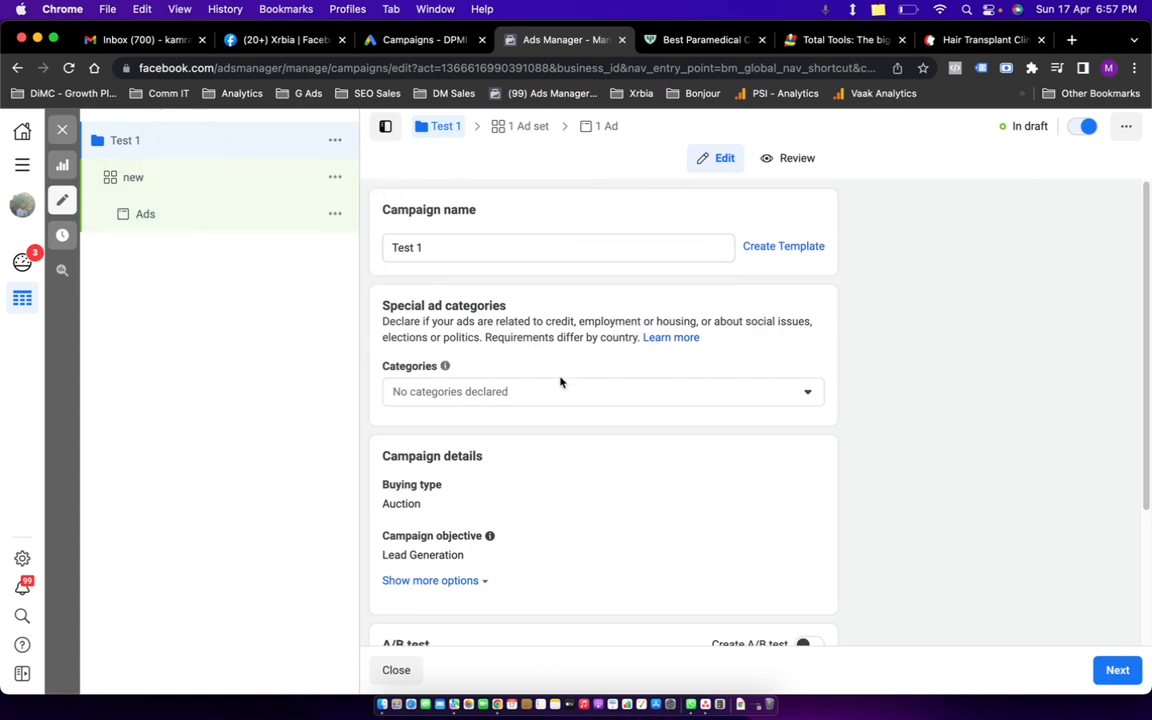
click(571, 402)
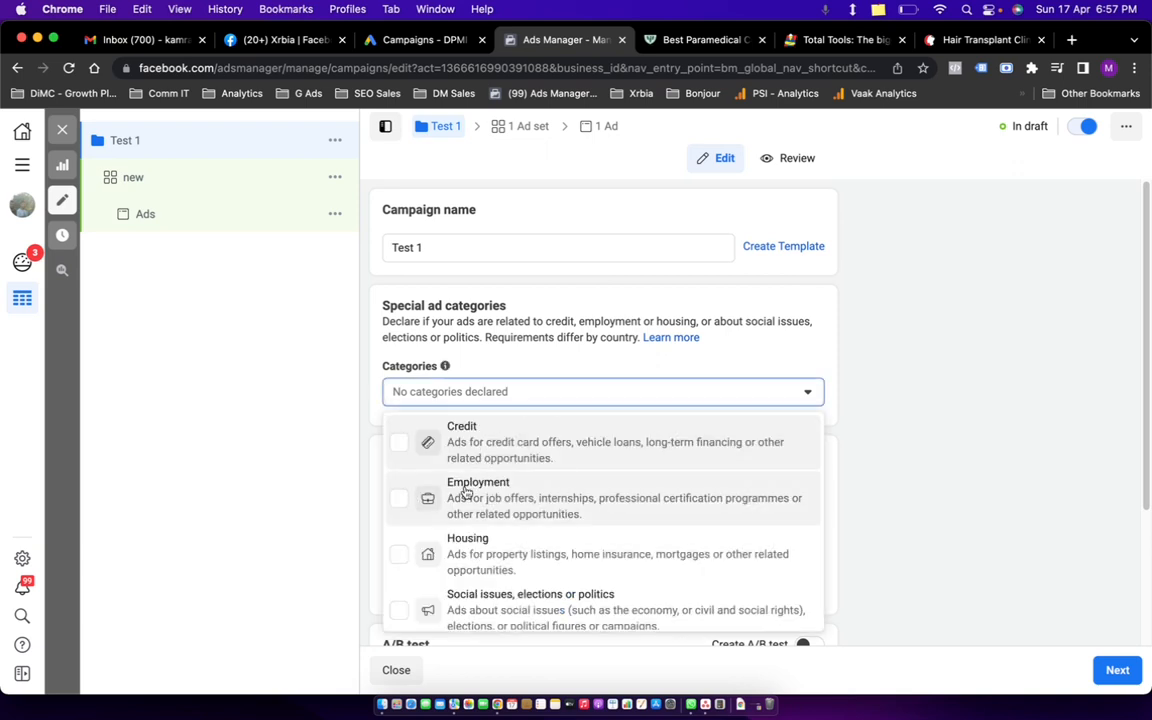
scroll(600, 527, down, 1)
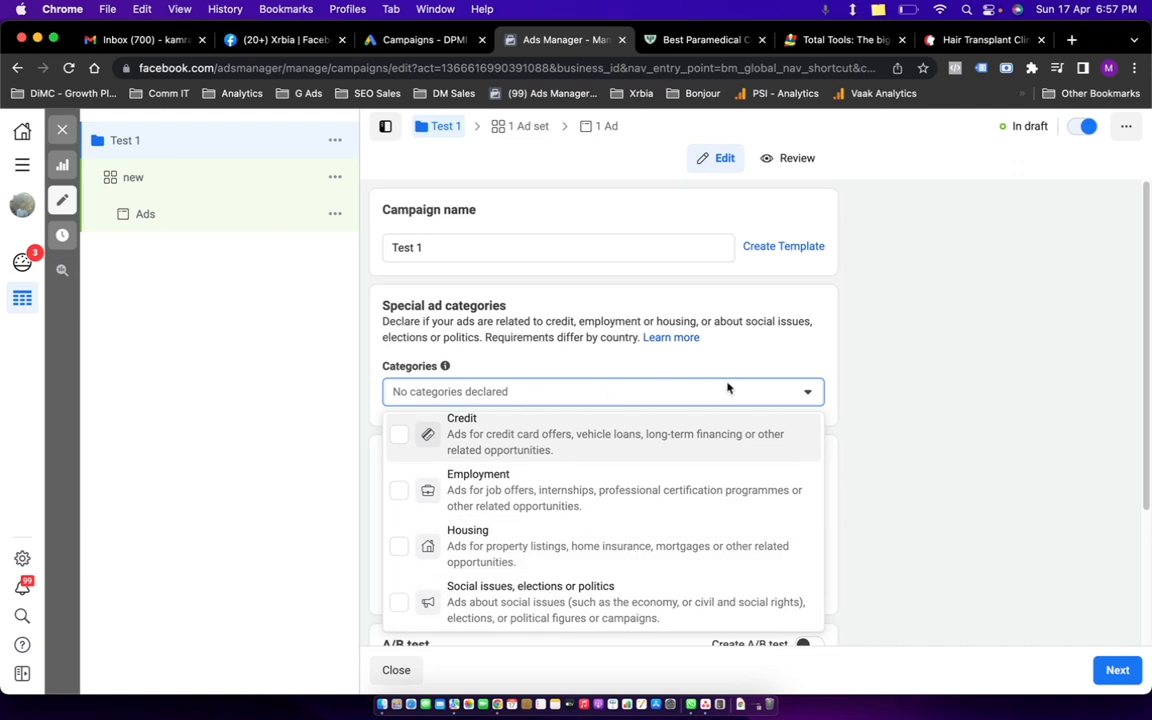
click(861, 371)
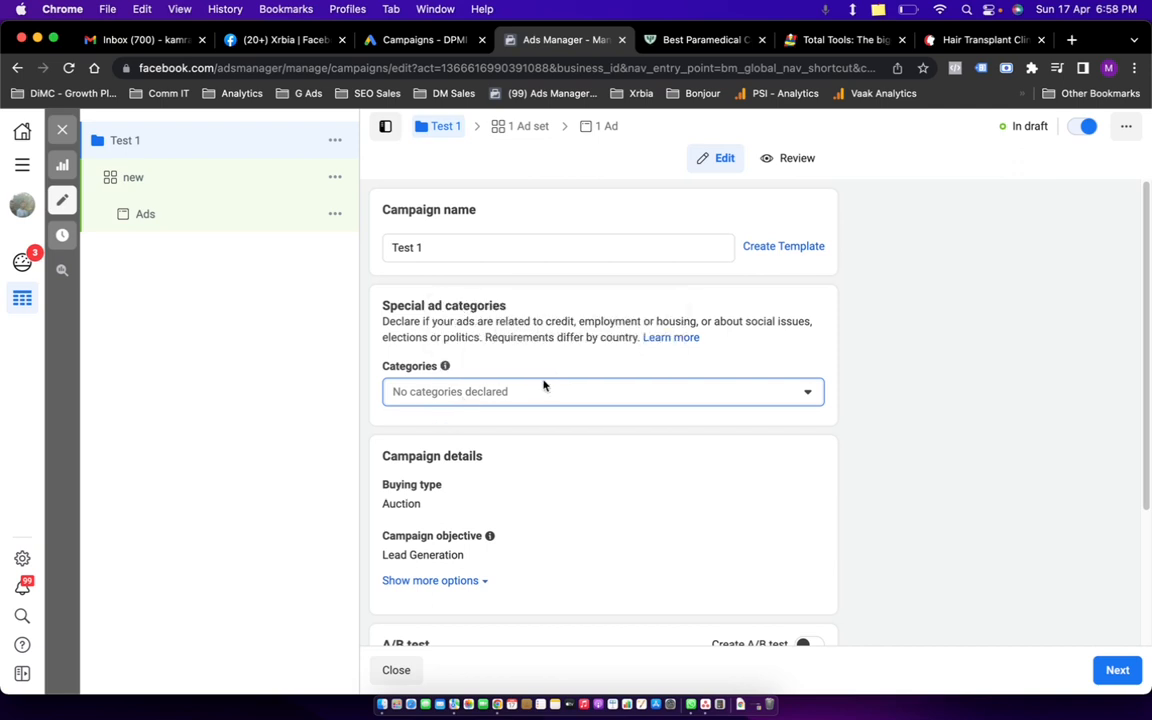
click(560, 398)
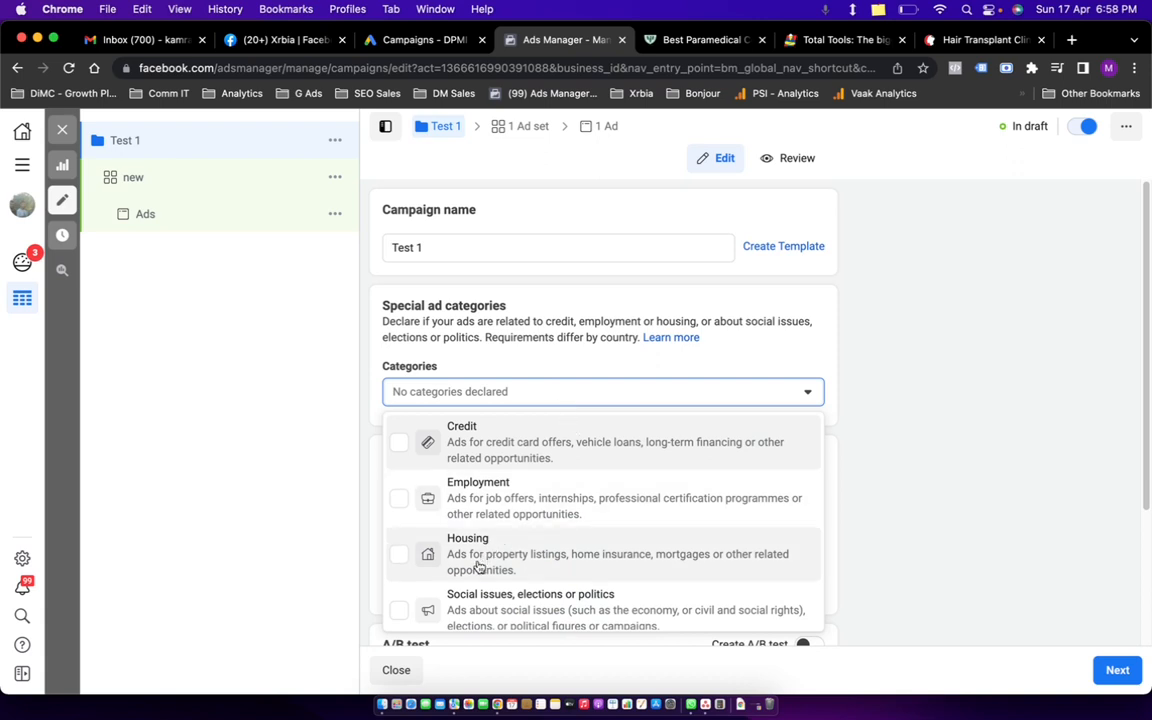
click(399, 602)
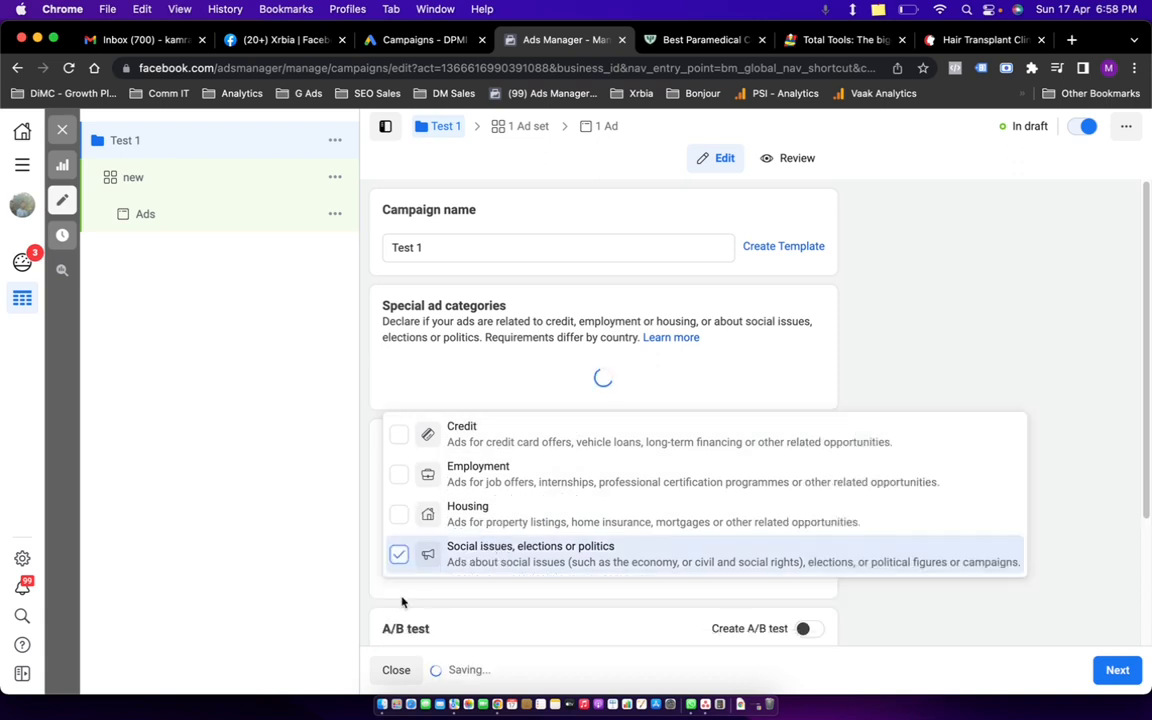
click(900, 368)
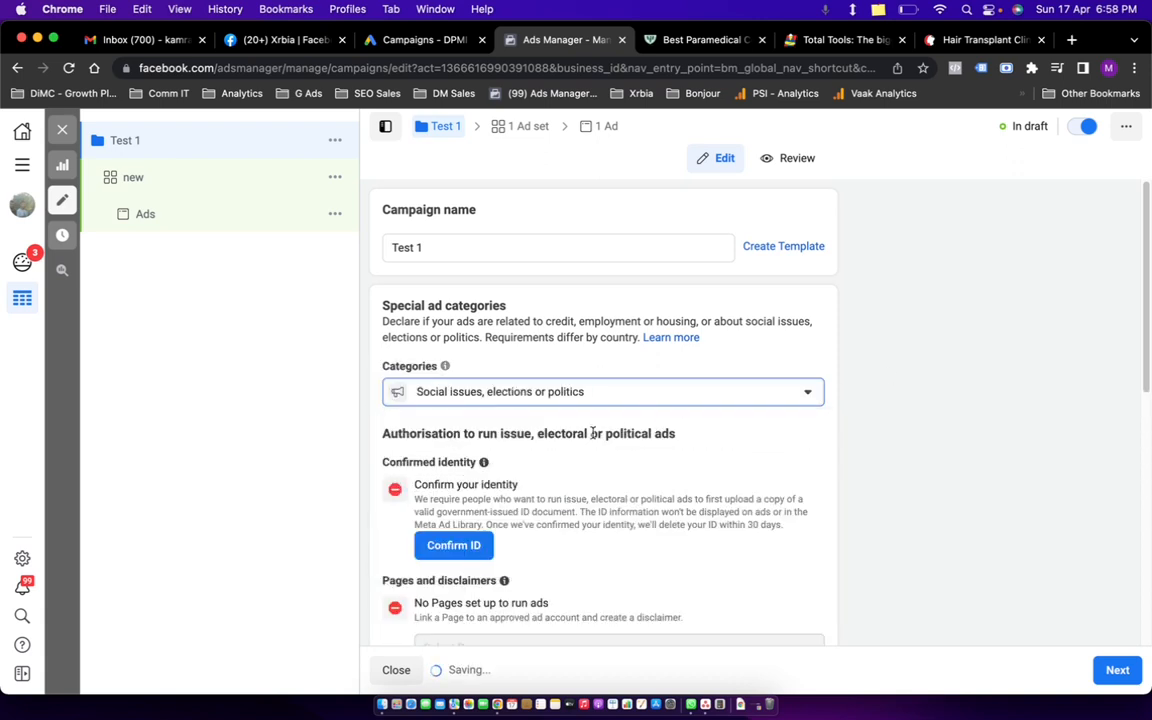
scroll(505, 485, down, 3)
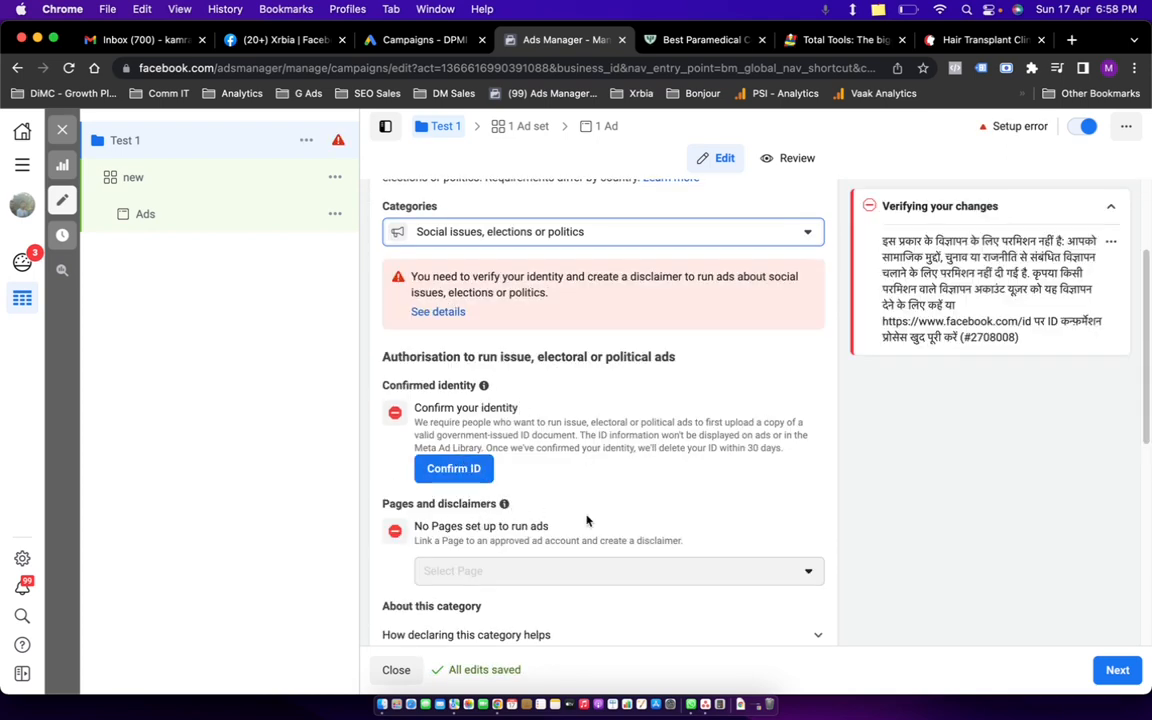
click(594, 232)
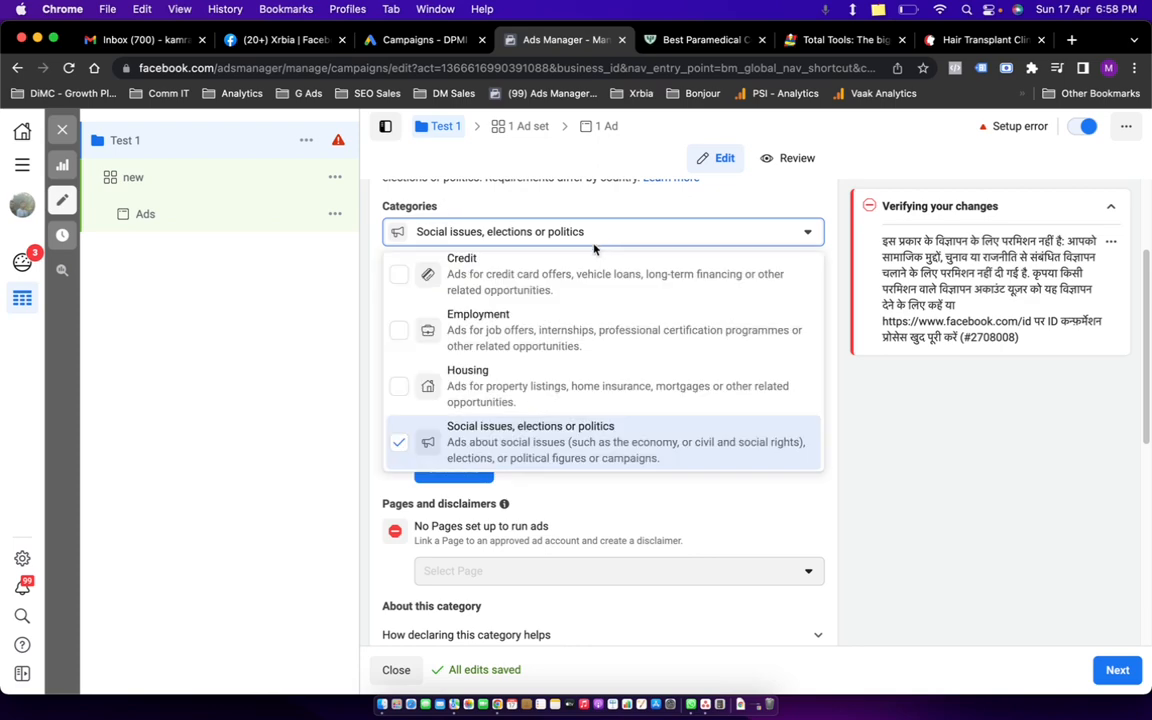
click(399, 449)
click(1022, 472)
scroll(509, 375, up, 3)
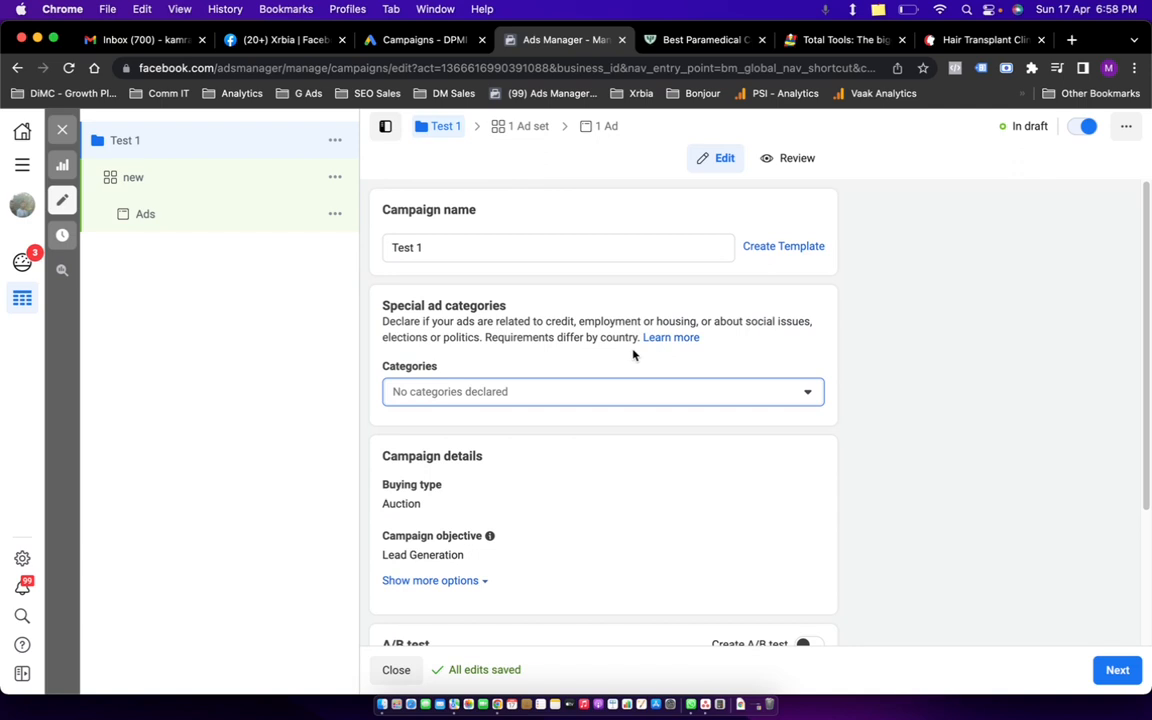
Edit the buying type and keep it set to Auction.
scroll(681, 375, down, 3)
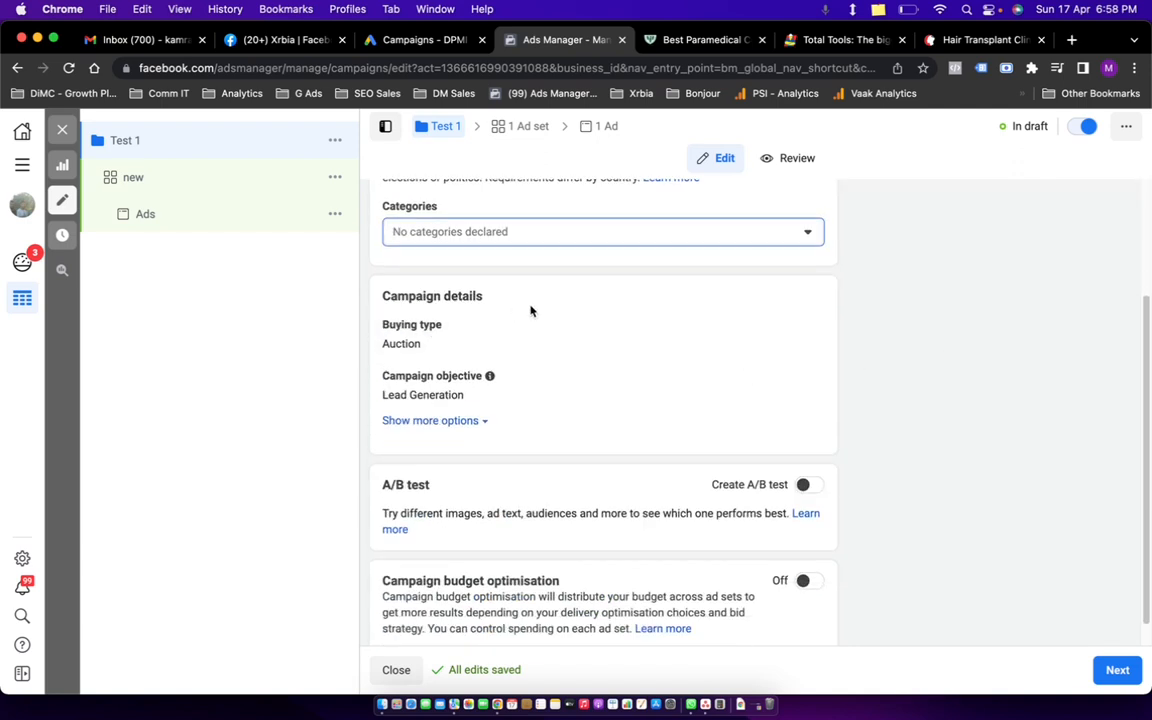
mouse_move(717, 334)
click(806, 330)
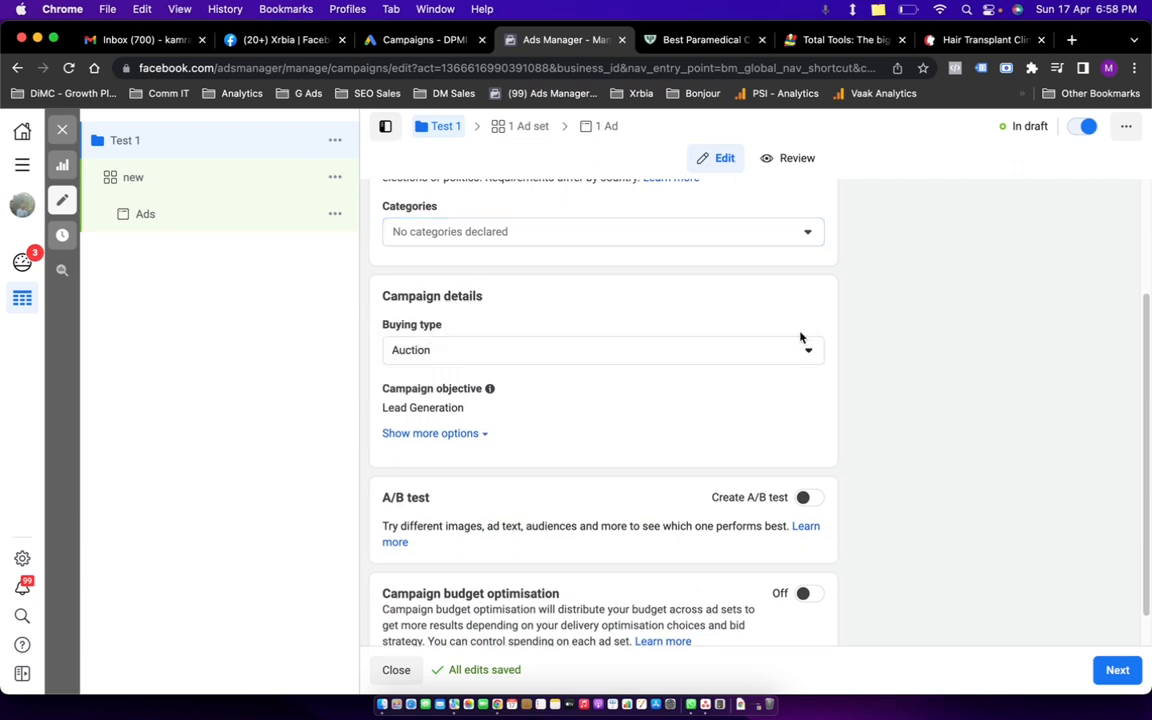
click(676, 347)
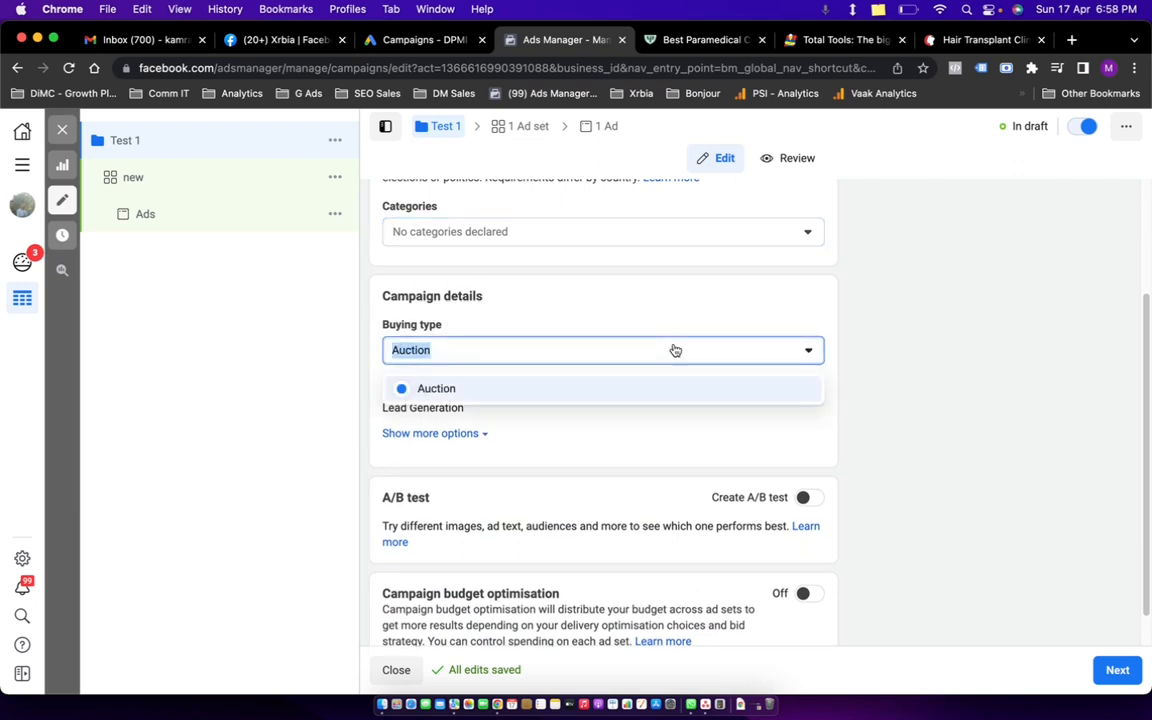
click(491, 392)
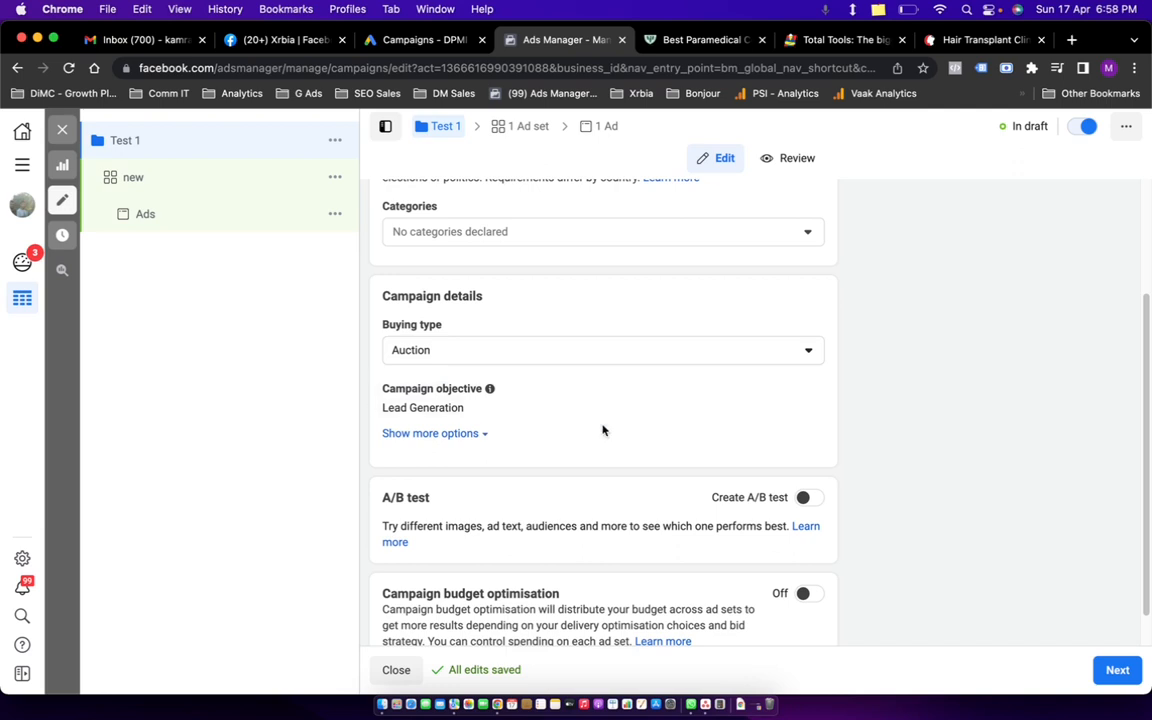
Show the campaign objective choices, leaving Lead Generation selected.
click(801, 392)
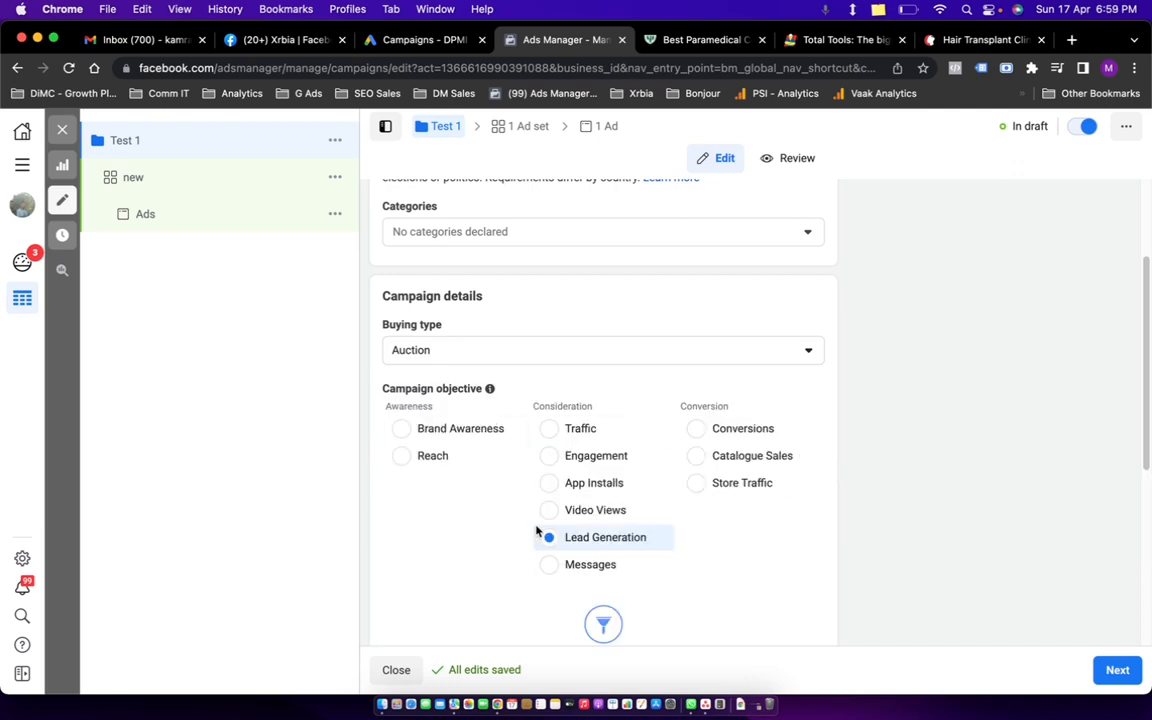
mouse_move(820, 455)
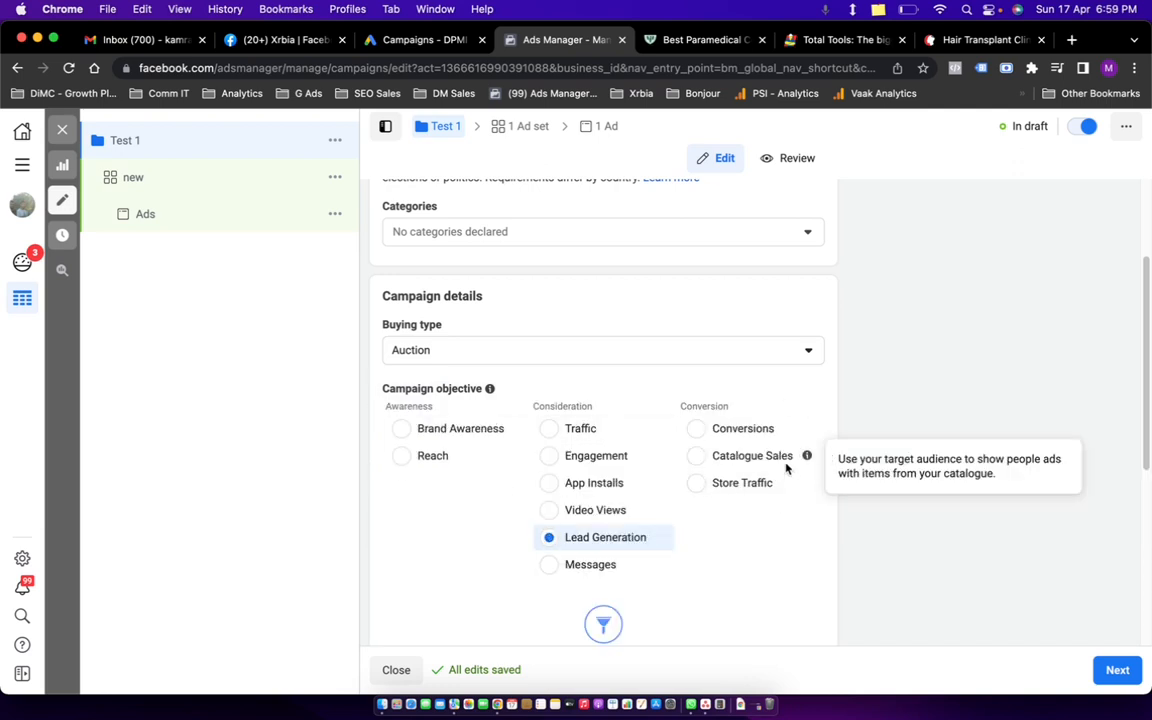
scroll(700, 470, down, 5)
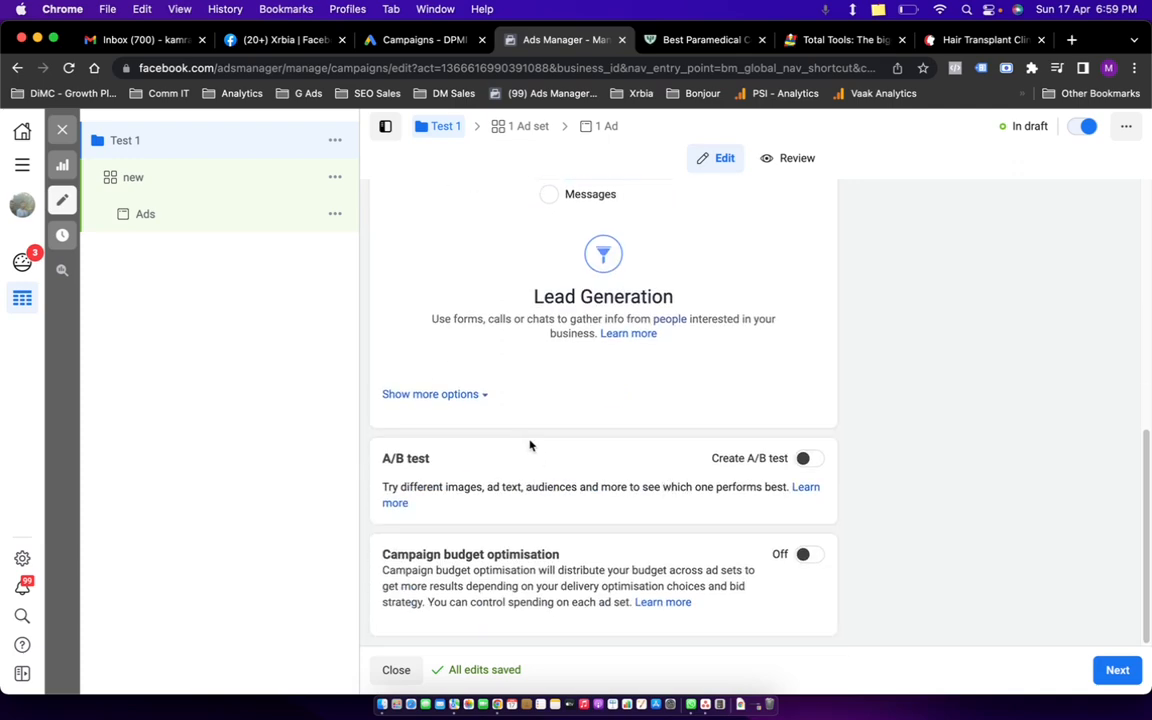
scroll(560, 415, up, 4)
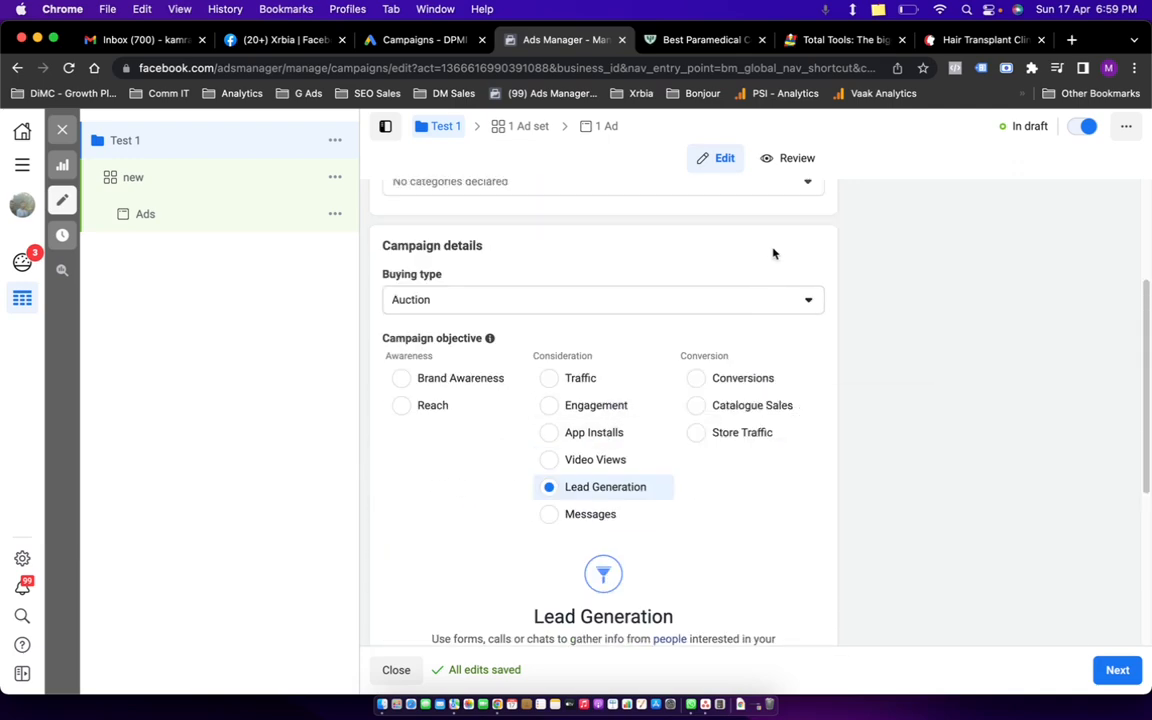
scroll(681, 406, down, 4)
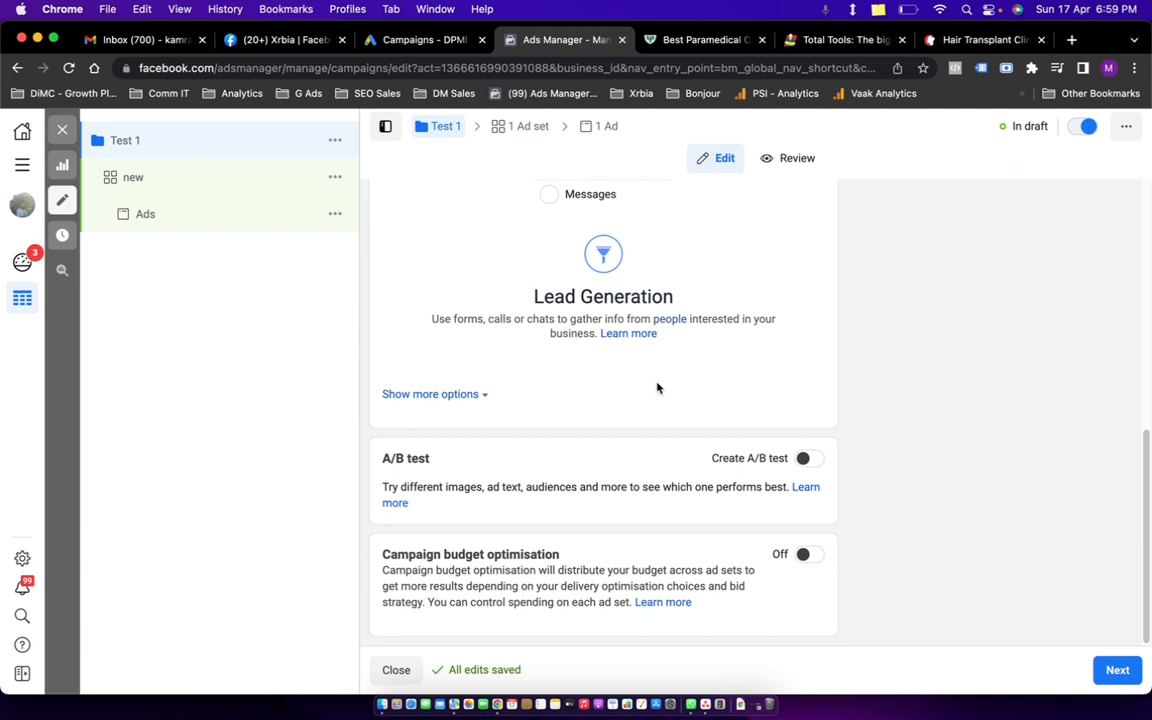
Toggle A/B testing and campaign budget optimisation on then back off, and continue to the ad set.
click(808, 458)
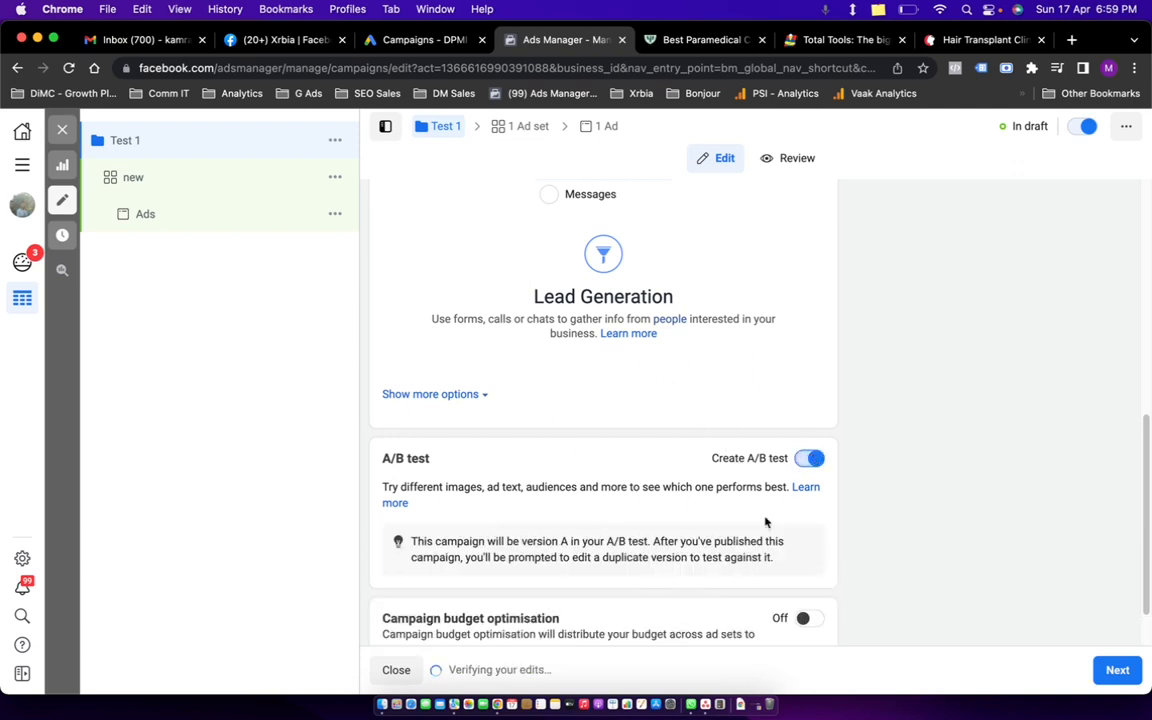
click(810, 460)
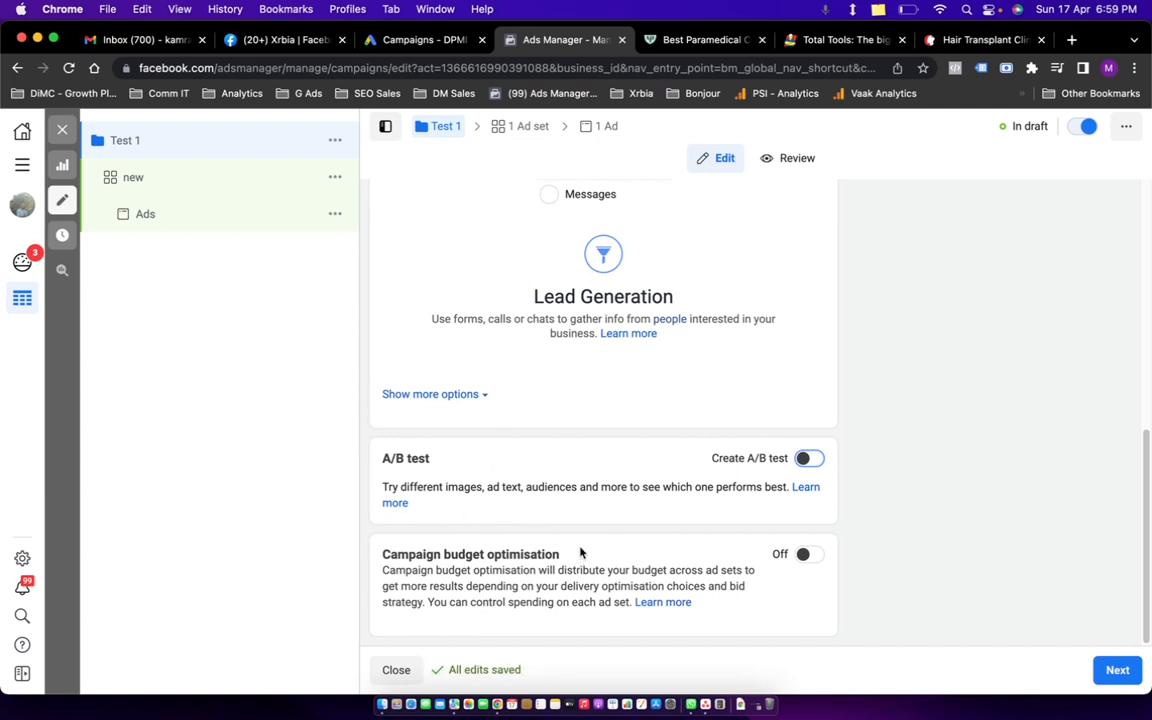
click(812, 554)
scroll(669, 460, down, 5)
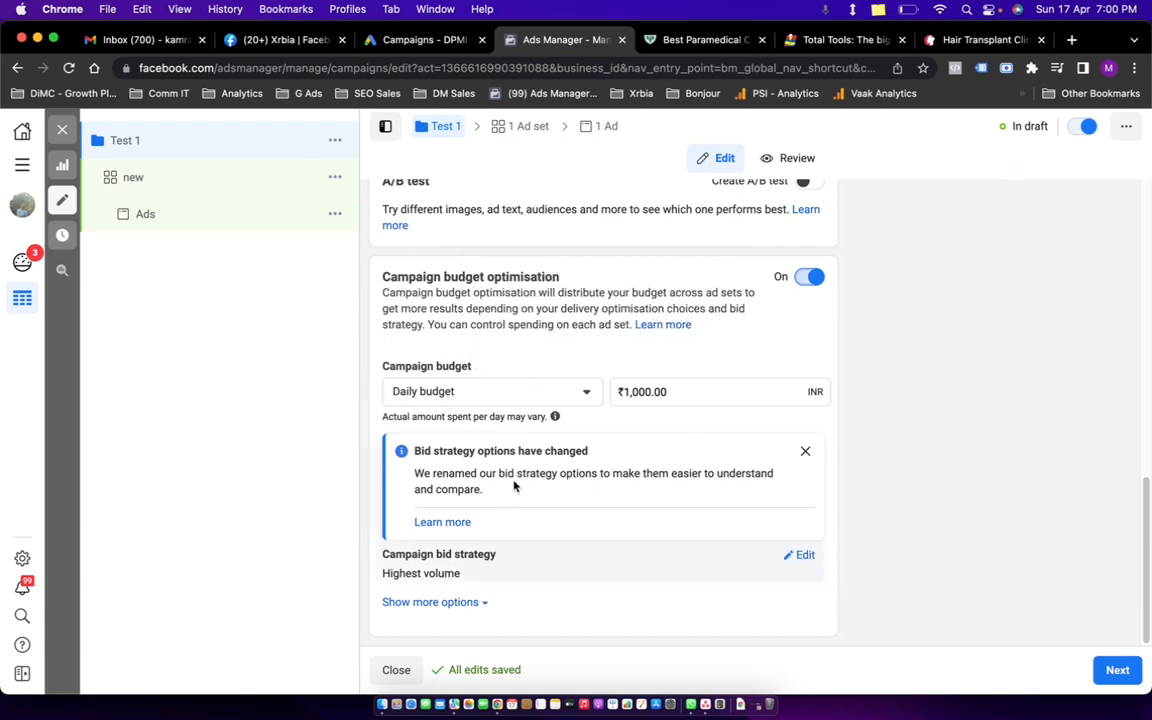
click(807, 278)
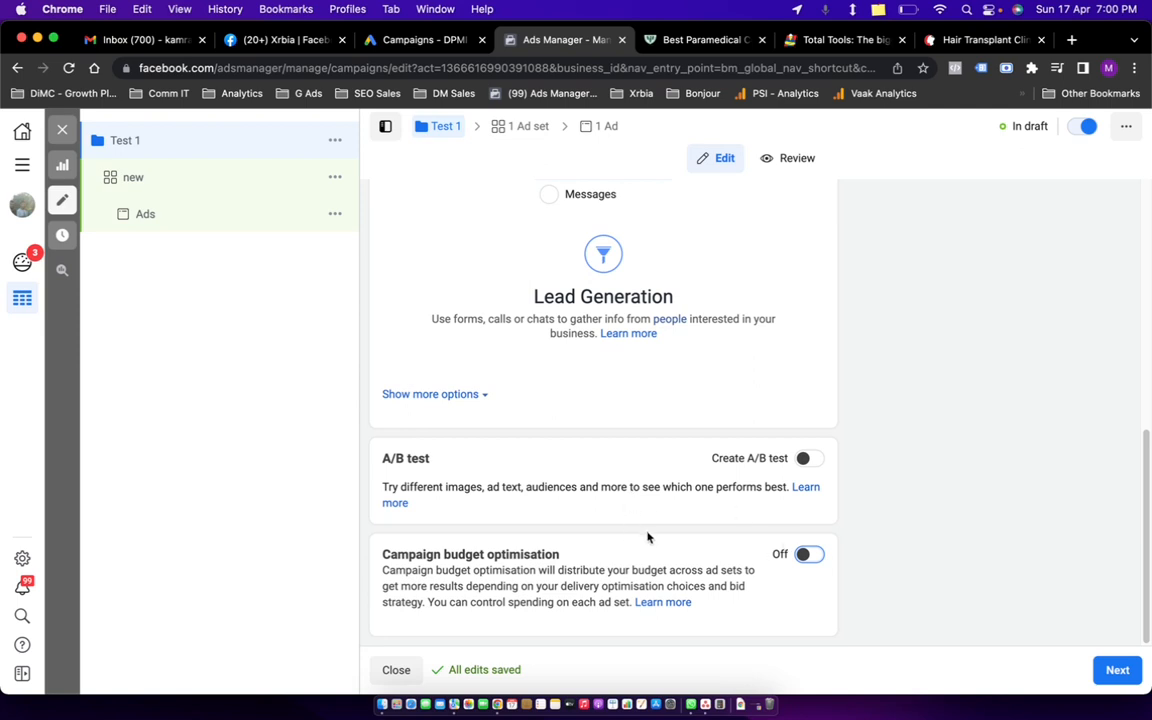
click(1112, 674)
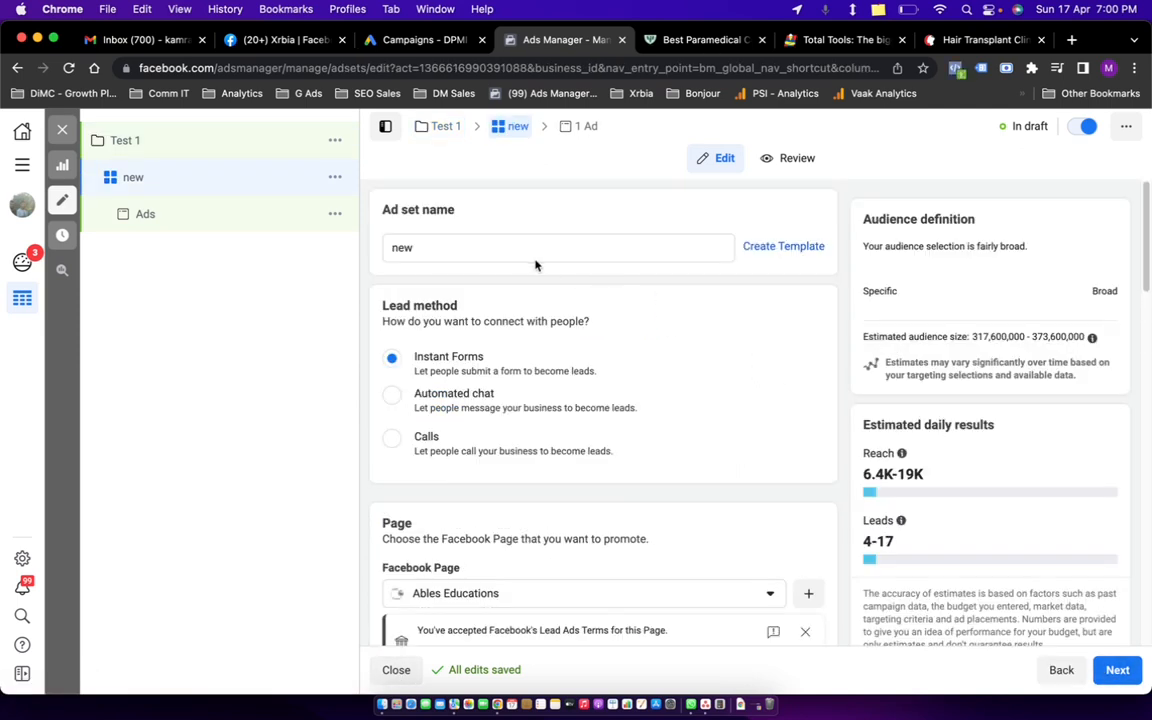
Rename the ad set to 'Ad Set' and change the lead method from Automated chat to Calls.
double_click(532, 250)
text(Ad Set)
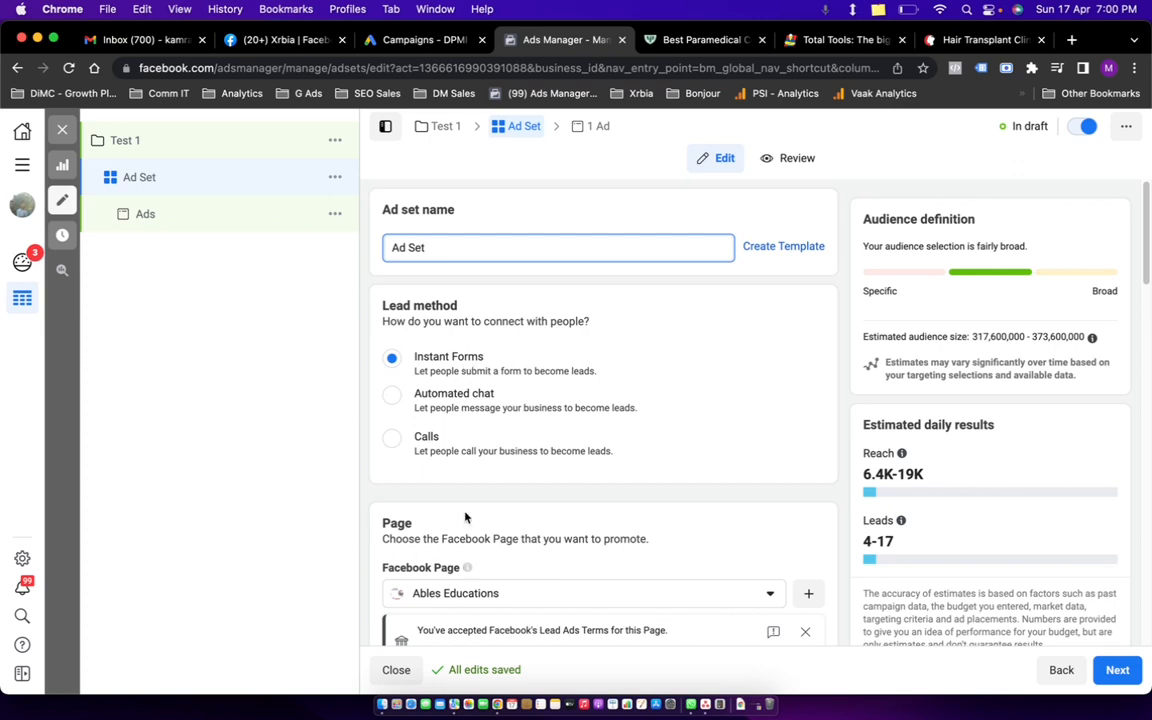
click(393, 396)
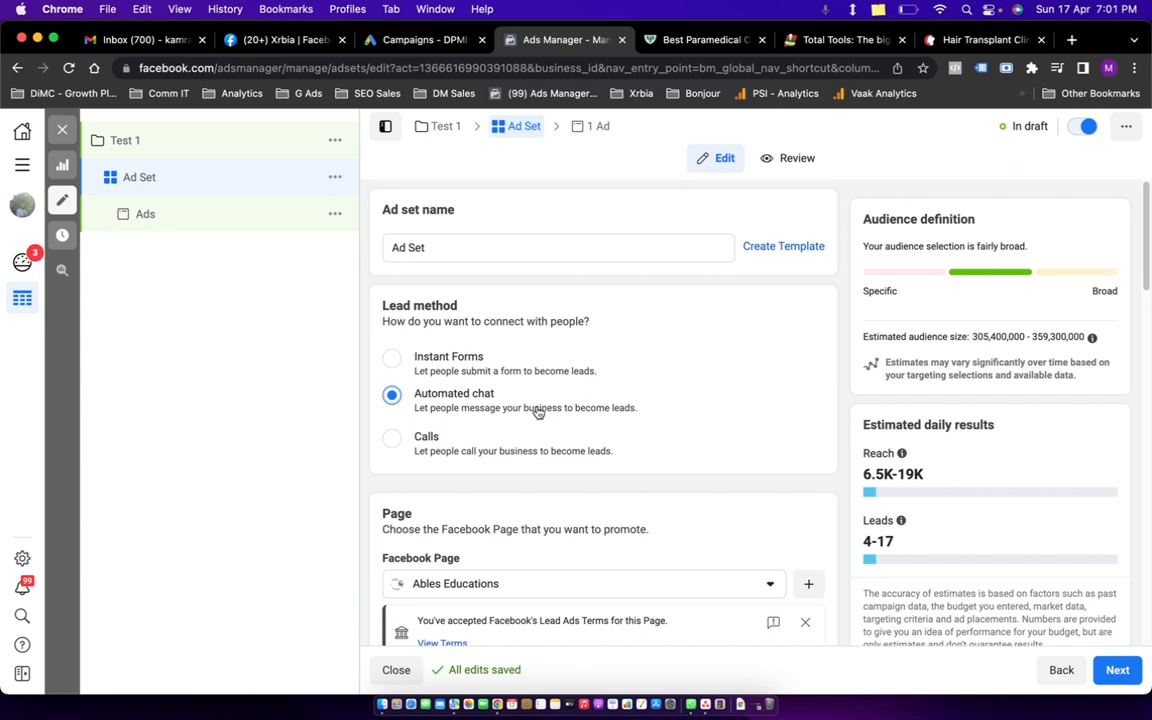
click(398, 440)
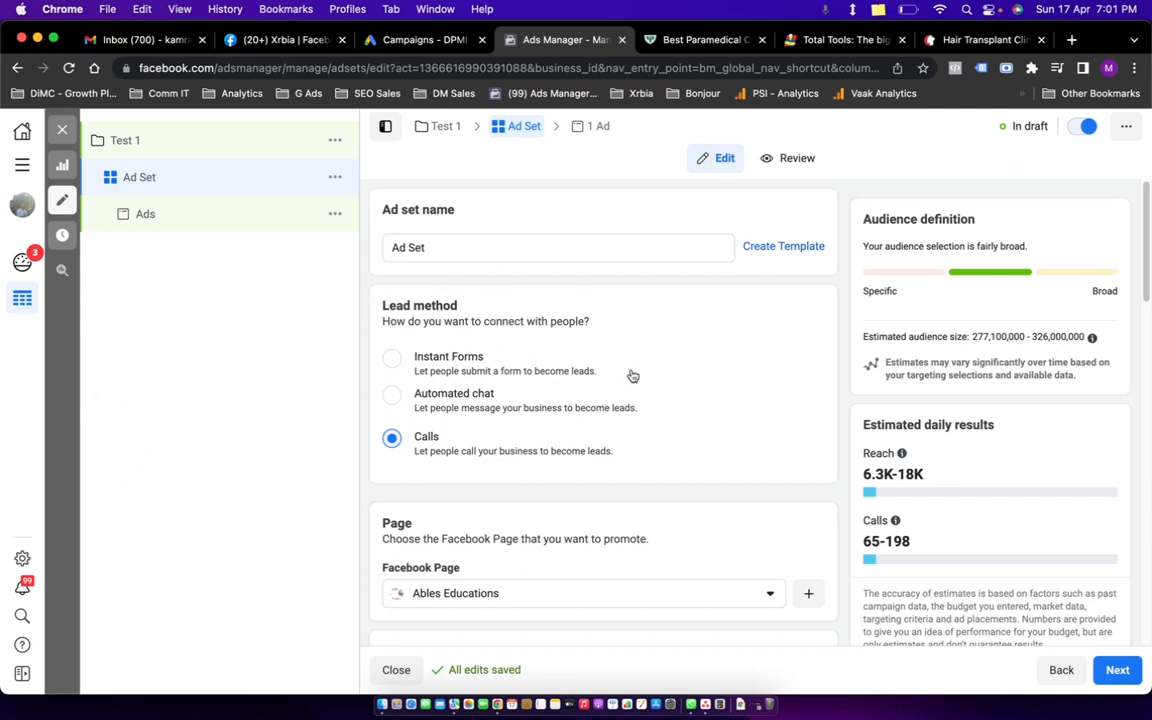
Switch the lead method back to Instant Forms.
click(392, 359)
scroll(585, 420, down, 3)
click(579, 441)
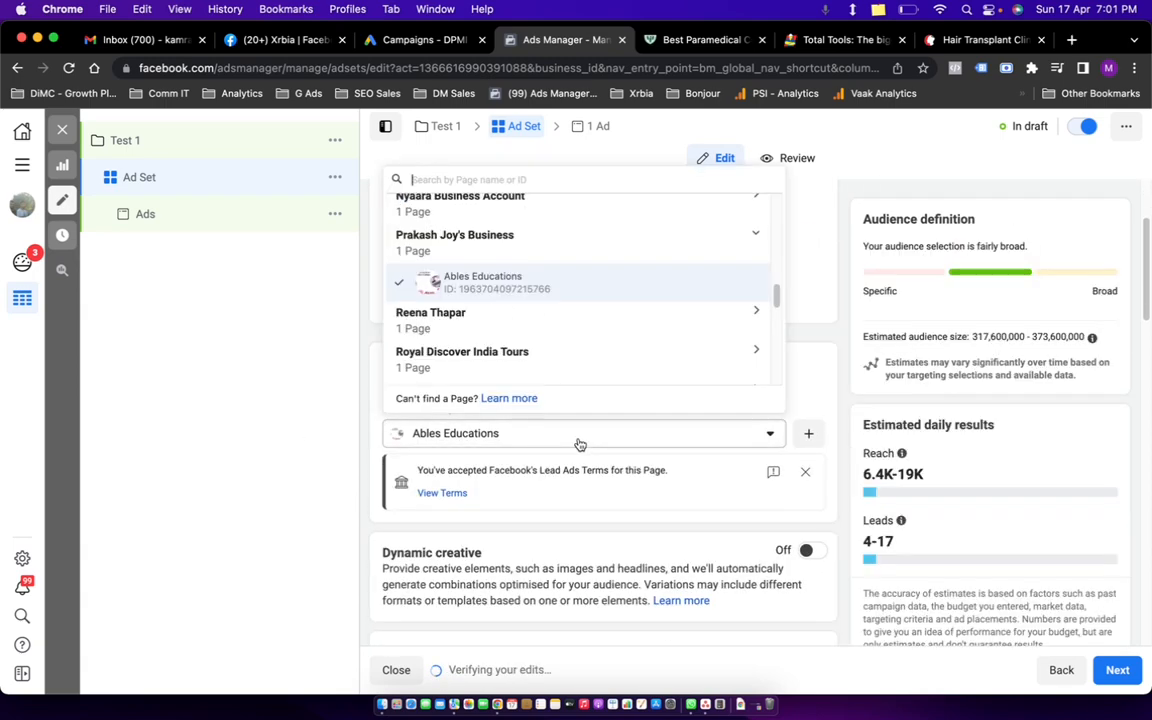
scroll(530, 280, up, 10)
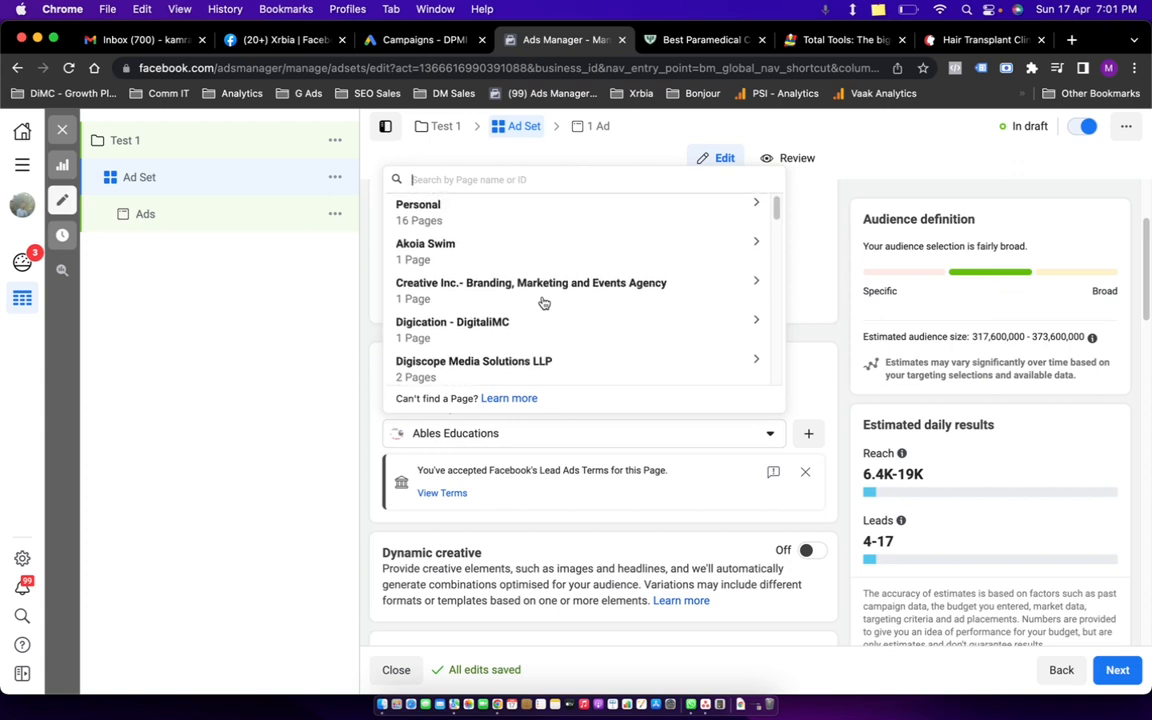
Select DPMI Delhi as the promoted Page and open its accepted Lead Ads Terms.
text(digi)
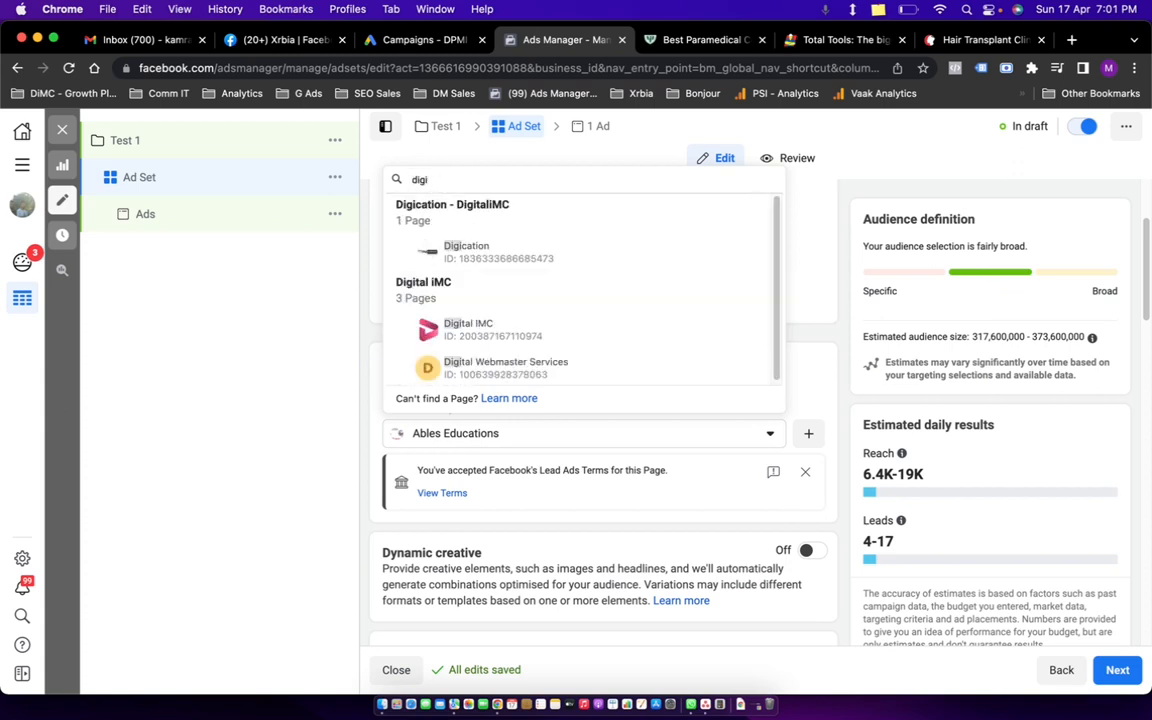
key(BackSpace)
key(BackSpace)
key(BackSpace)
key(BackSpace)
text(dpim)
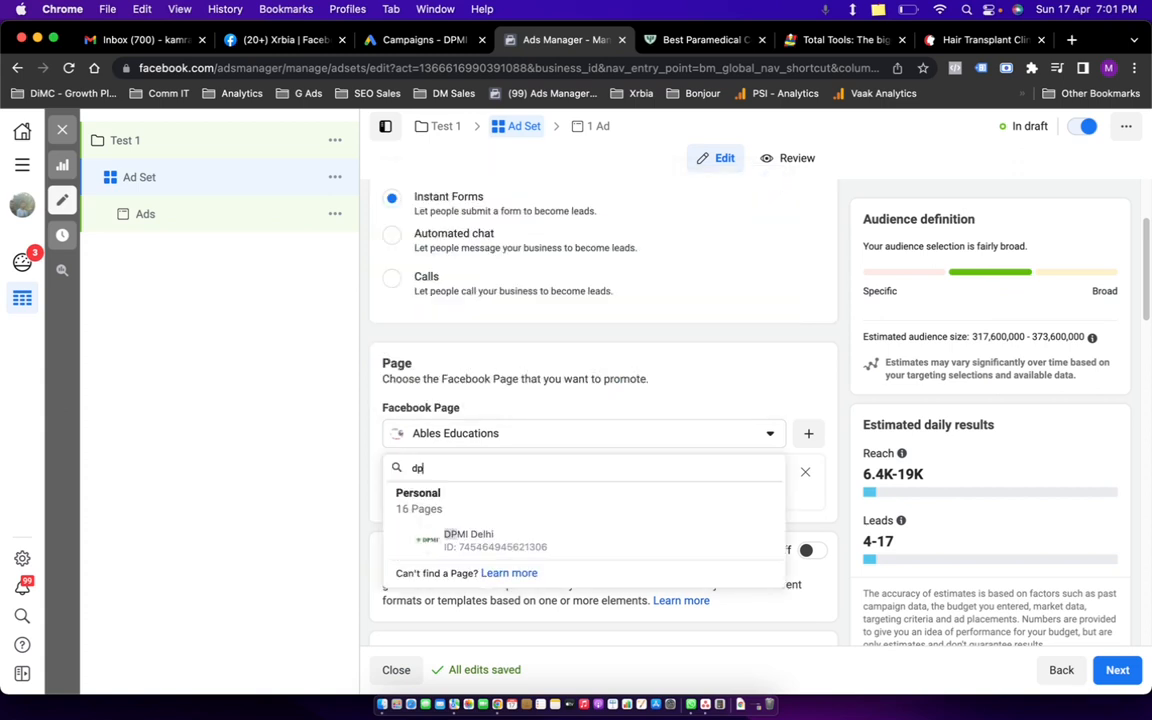
key(BackSpace)
key(BackSpace)
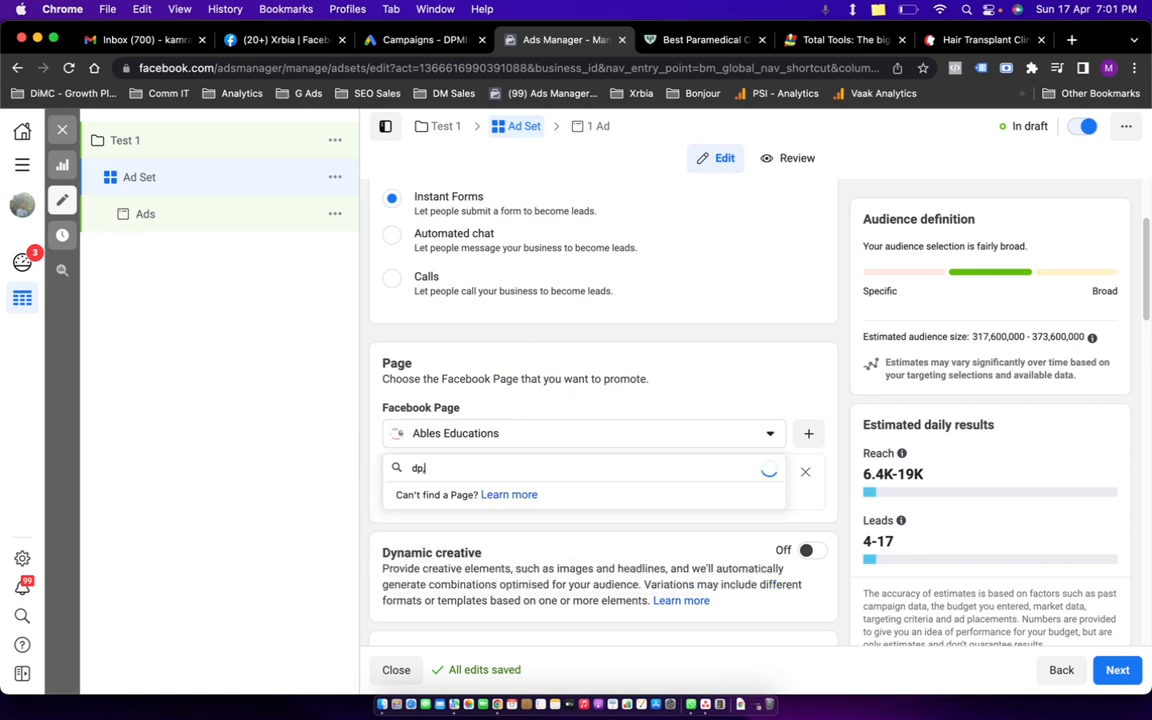
click(490, 540)
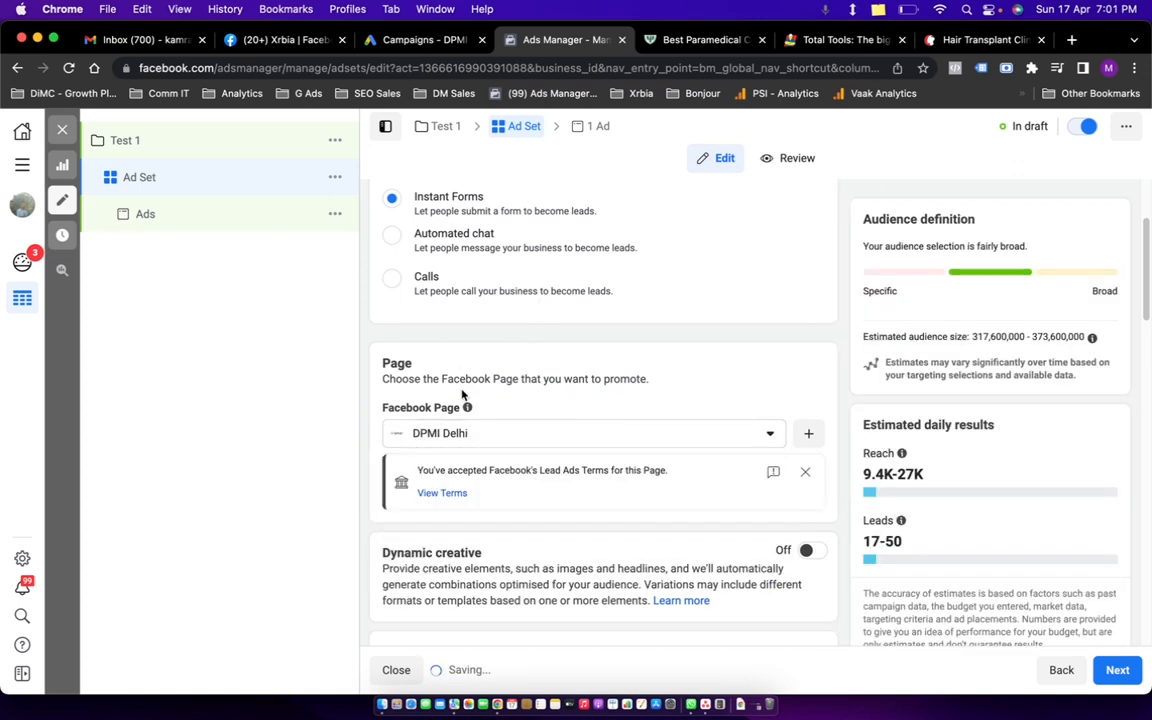
click(450, 492)
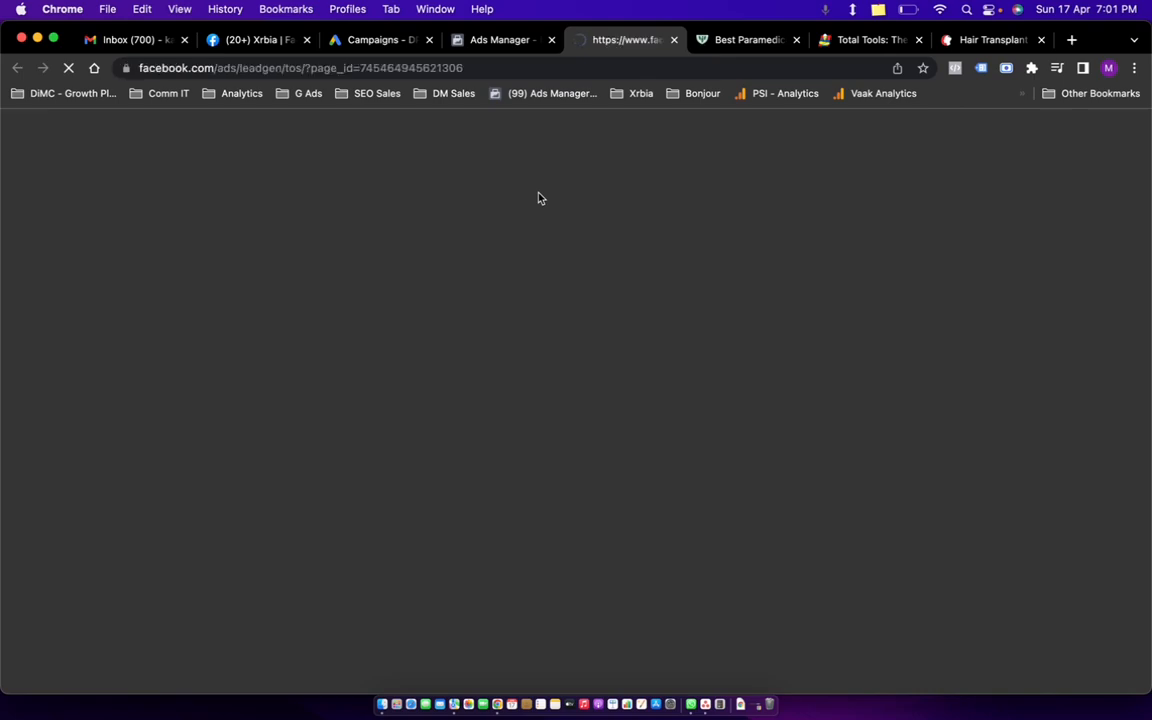
Return to the Lead Ads Terms page, confirm it covers DPMI Delhi, and close it.
key(super+Tab)
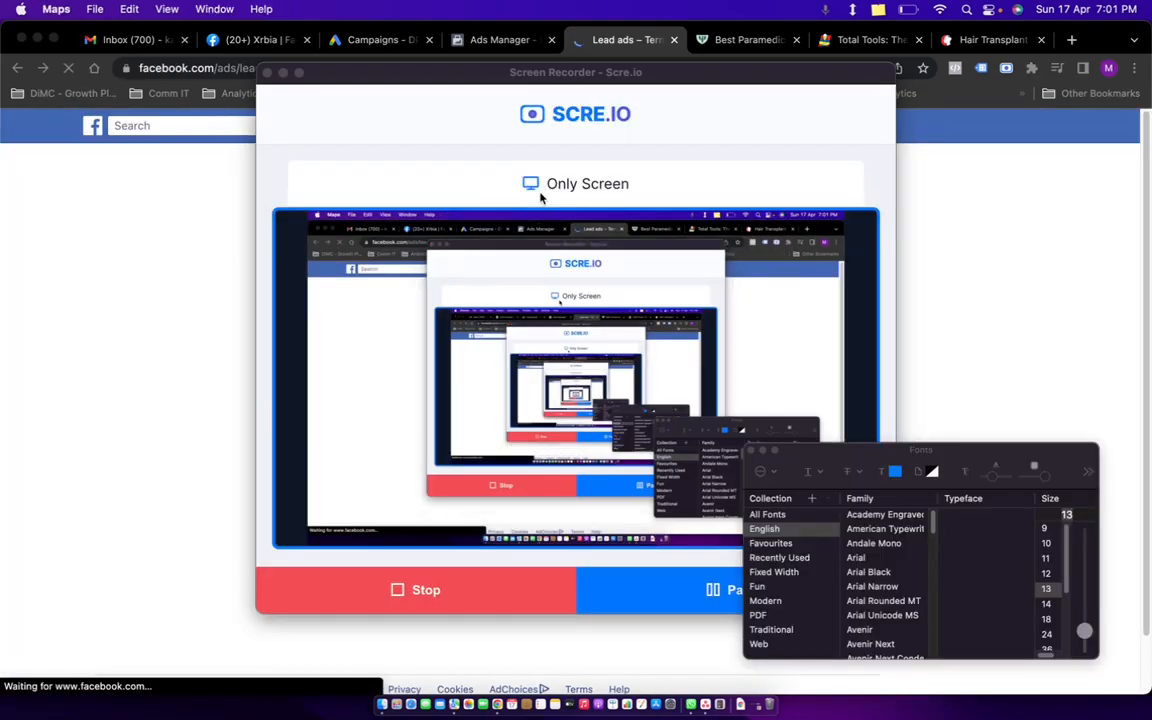
key(super+Tab)
key(super+Tab)
key(super+Tab)
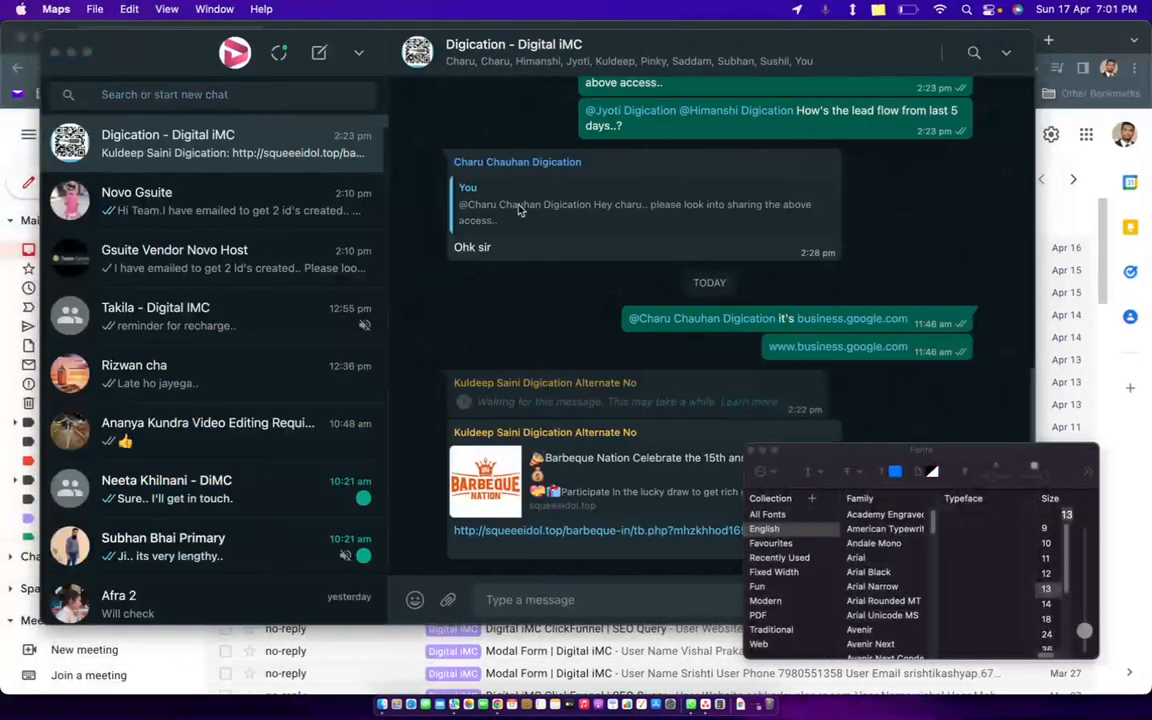
key(super+Tab)
click(943, 287)
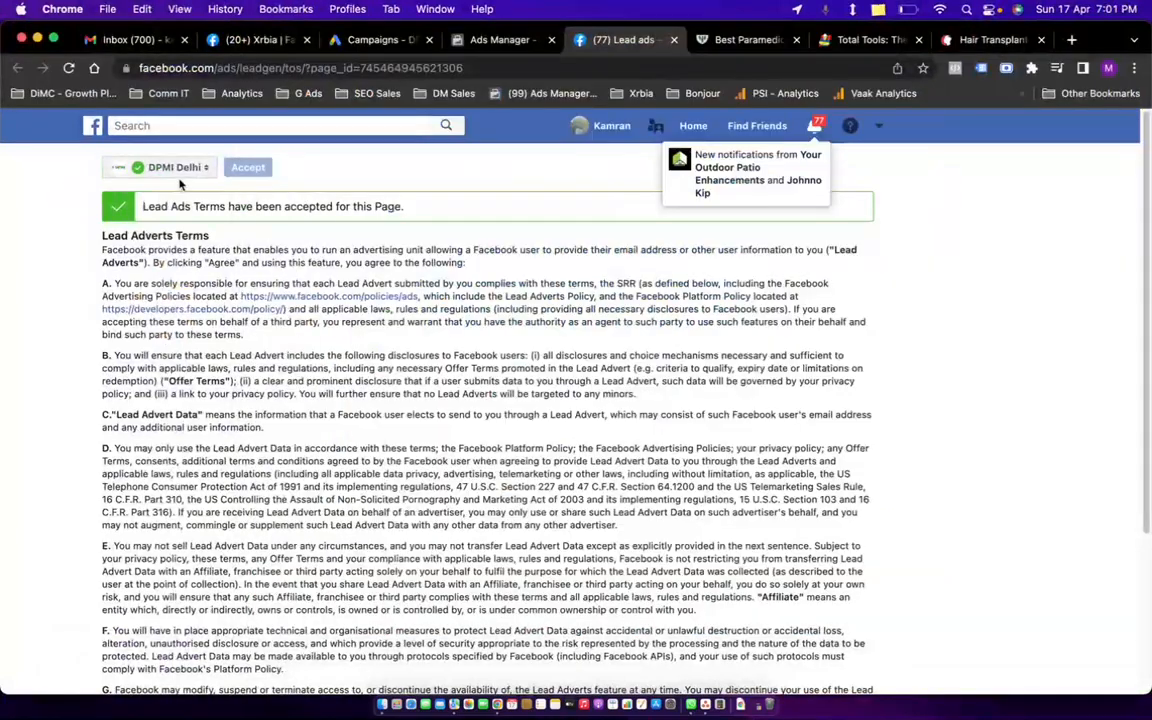
scroll(300, 346, down, 4)
scroll(600, 348, up, 4)
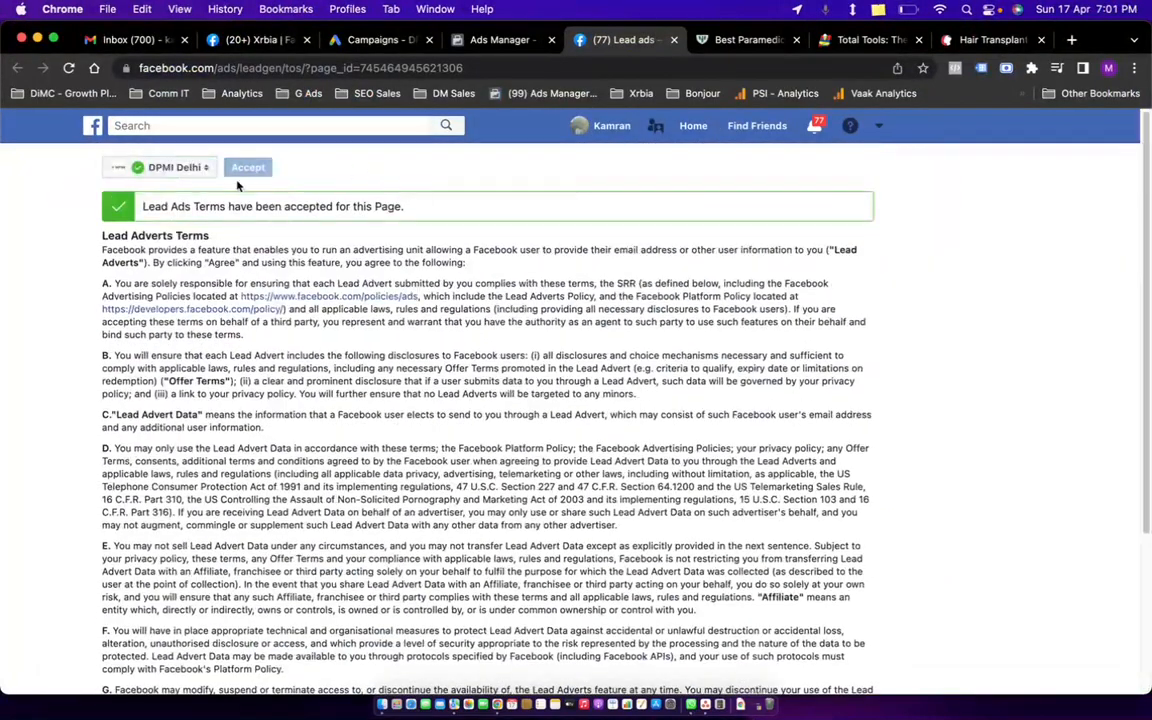
click(178, 168)
click(12, 247)
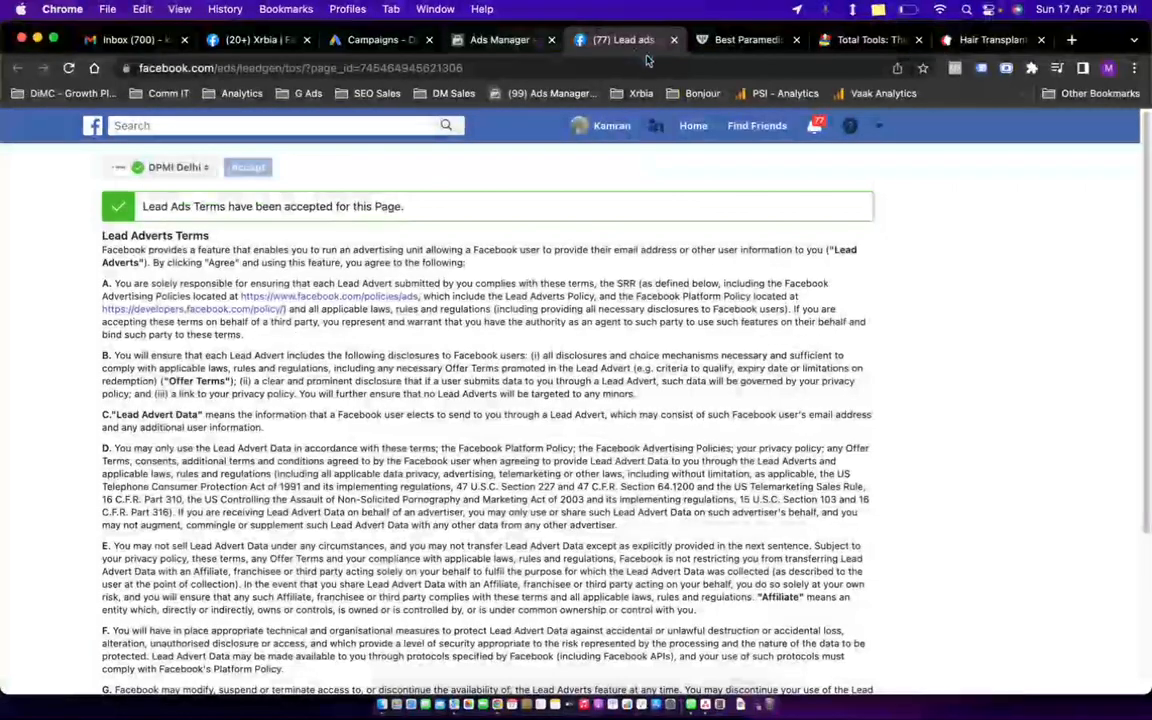
click(673, 41)
Look over the catalogue list without selecting any catalogue.
scroll(687, 400, down, 5)
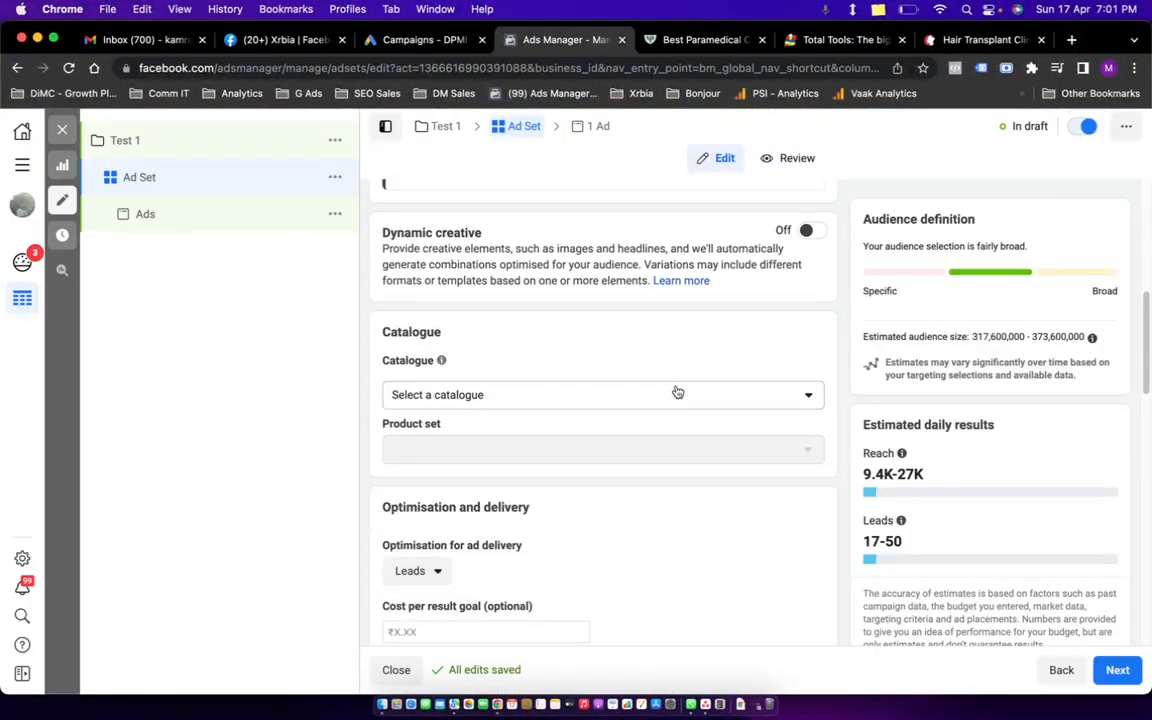
click(525, 402)
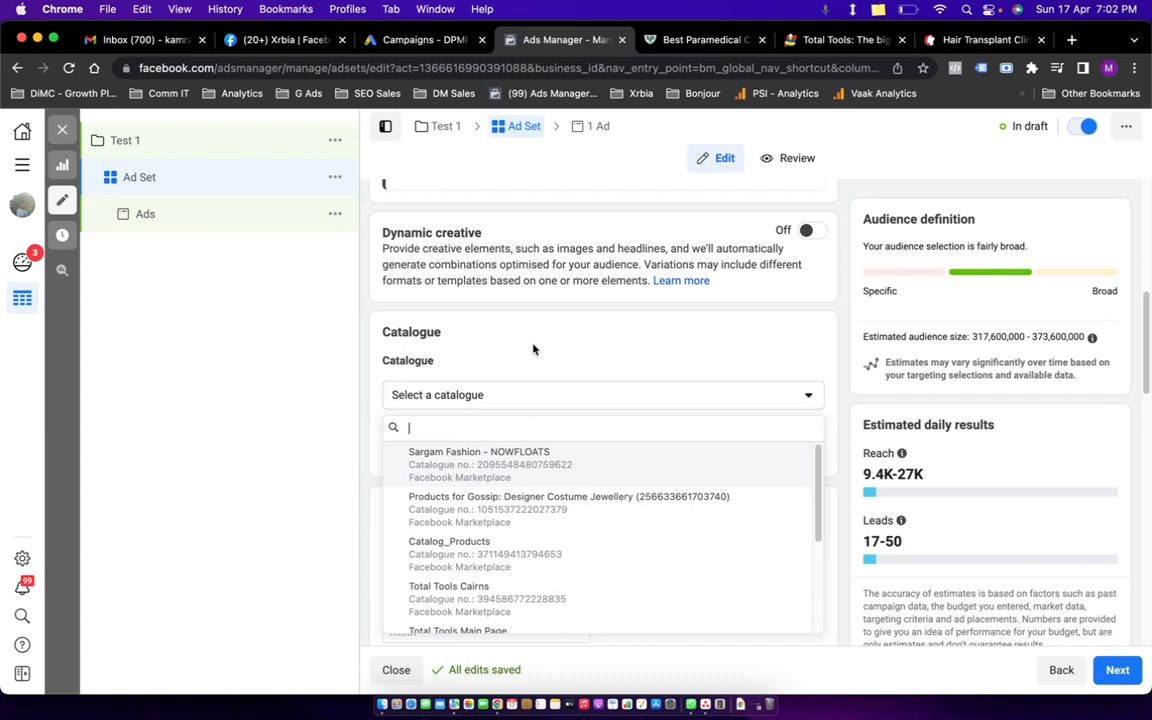
click(565, 356)
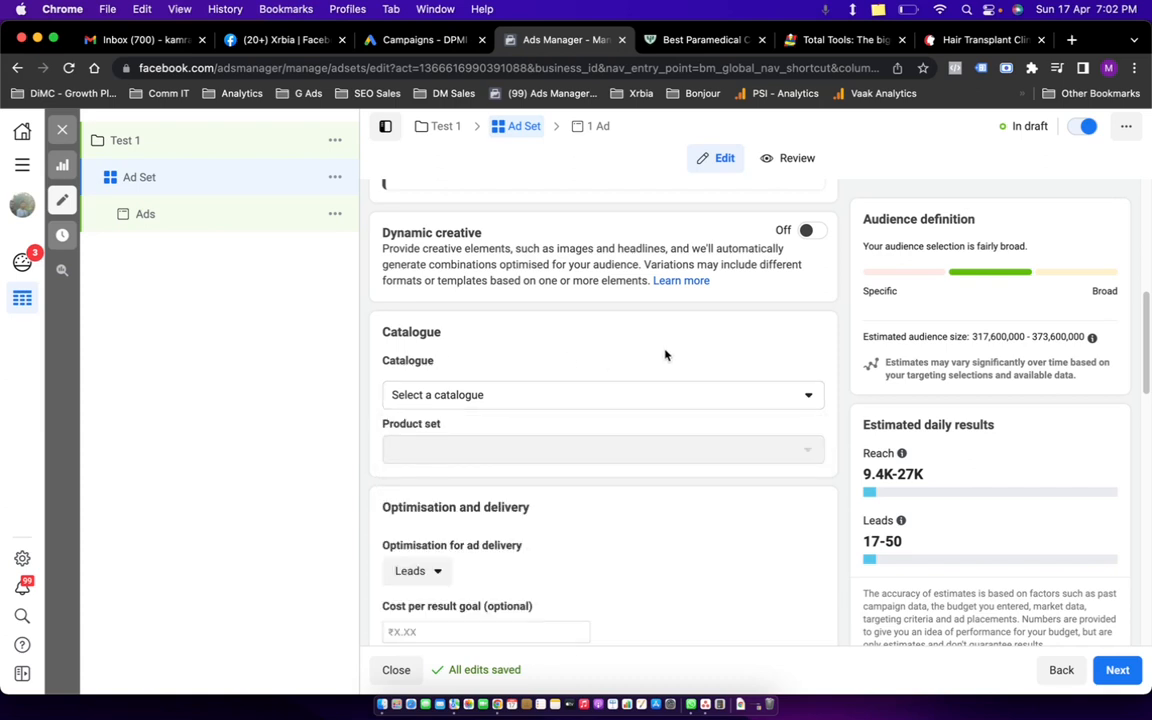
scroll(665, 355, up, 2)
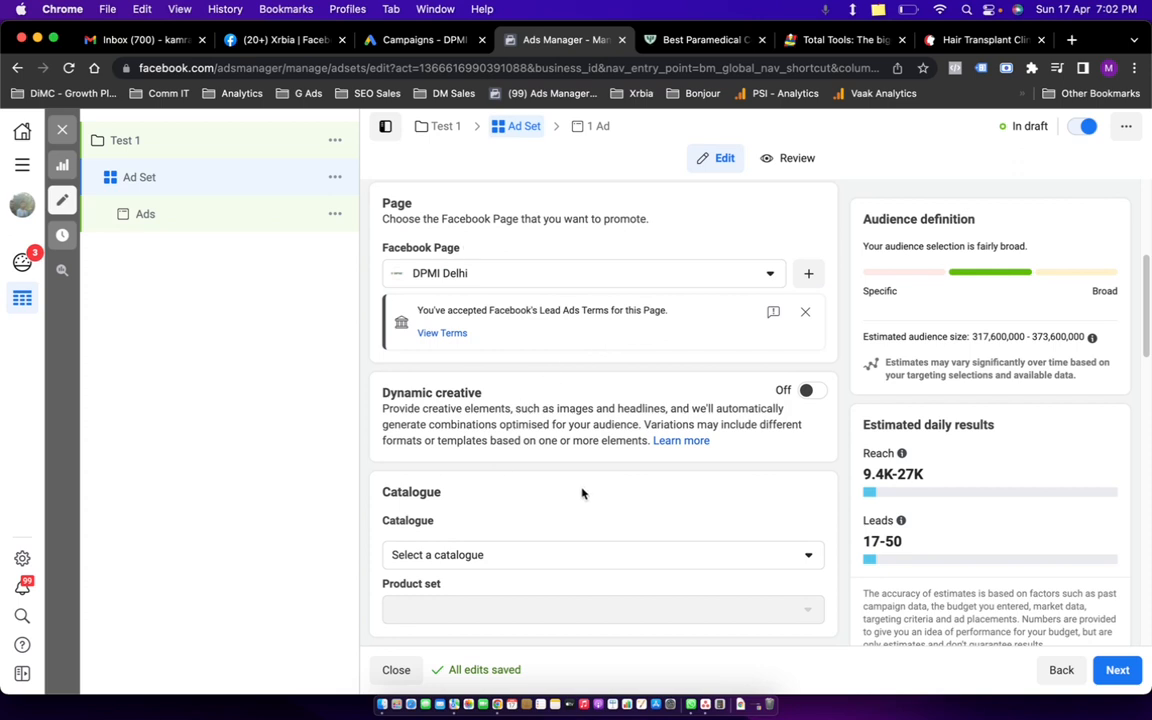
Bring up the choices for optimisation for ad delivery.
scroll(600, 445, down, 3)
scroll(617, 535, down, 3)
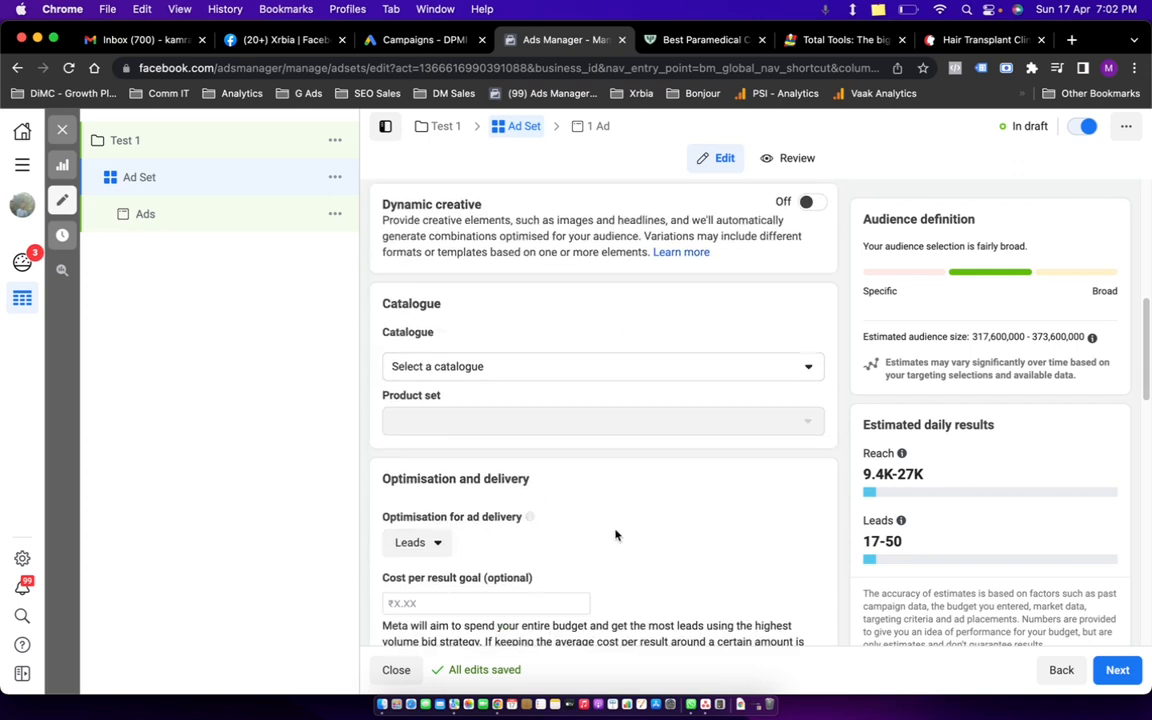
scroll(575, 440, down, 3)
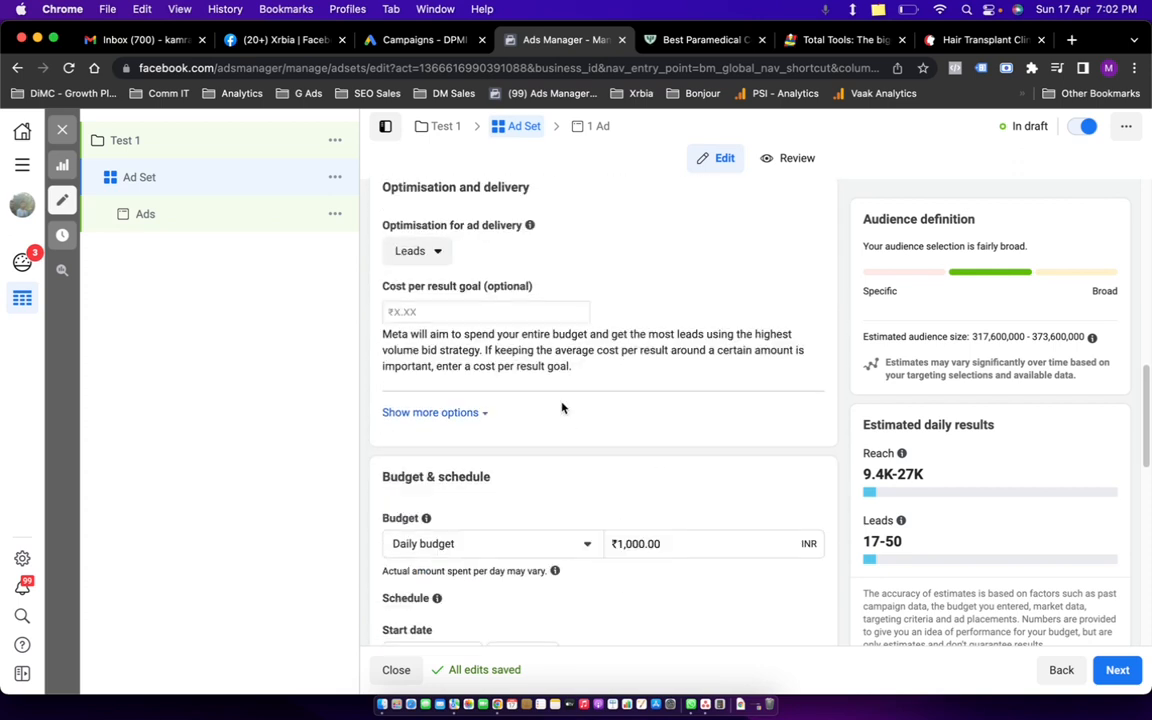
click(430, 252)
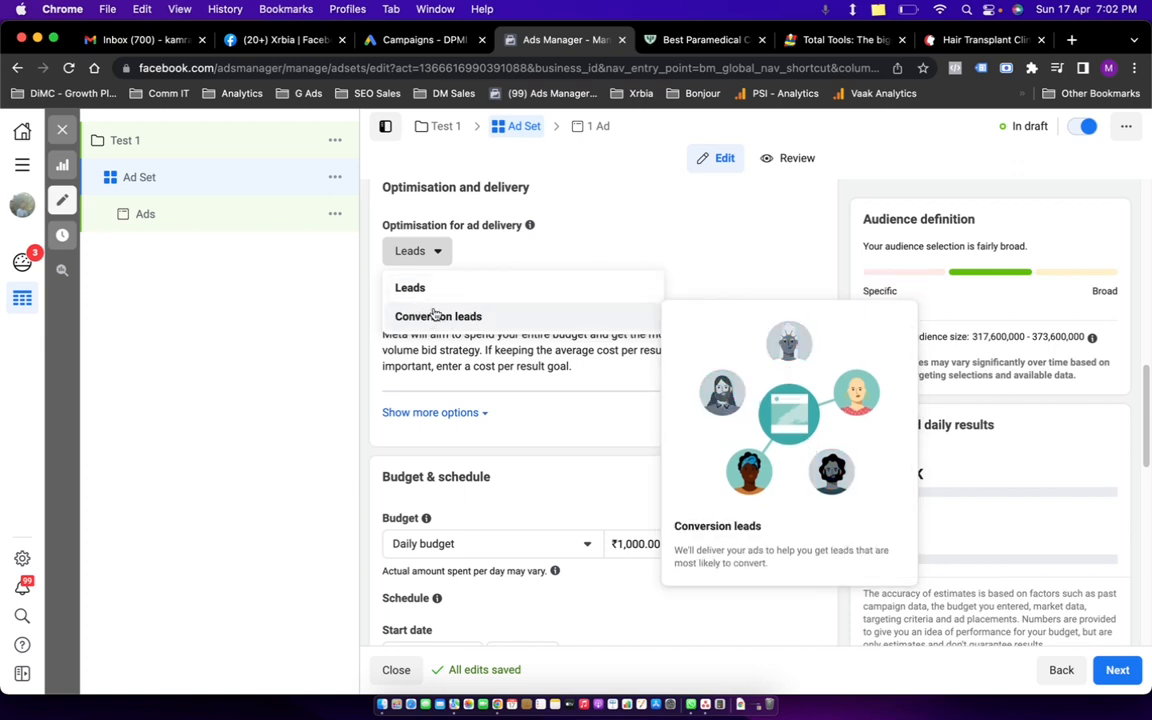
Keep Leads as the delivery optimisation and leave the cost per result goal blank.
click(438, 290)
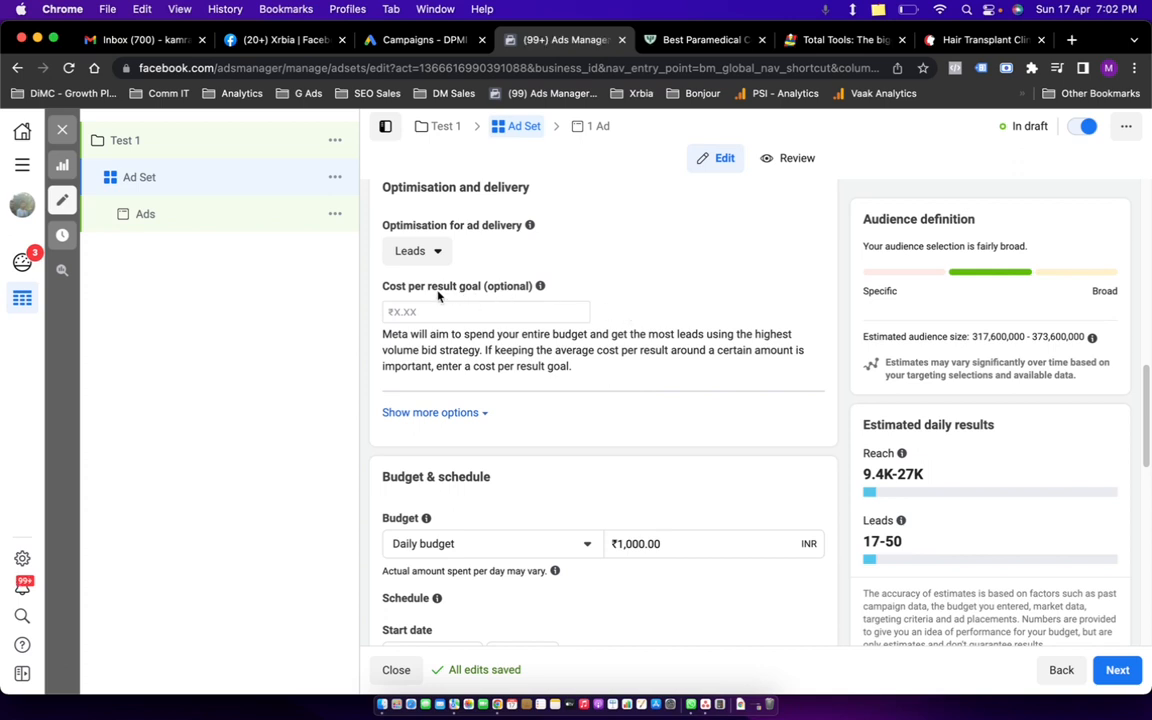
click(455, 311)
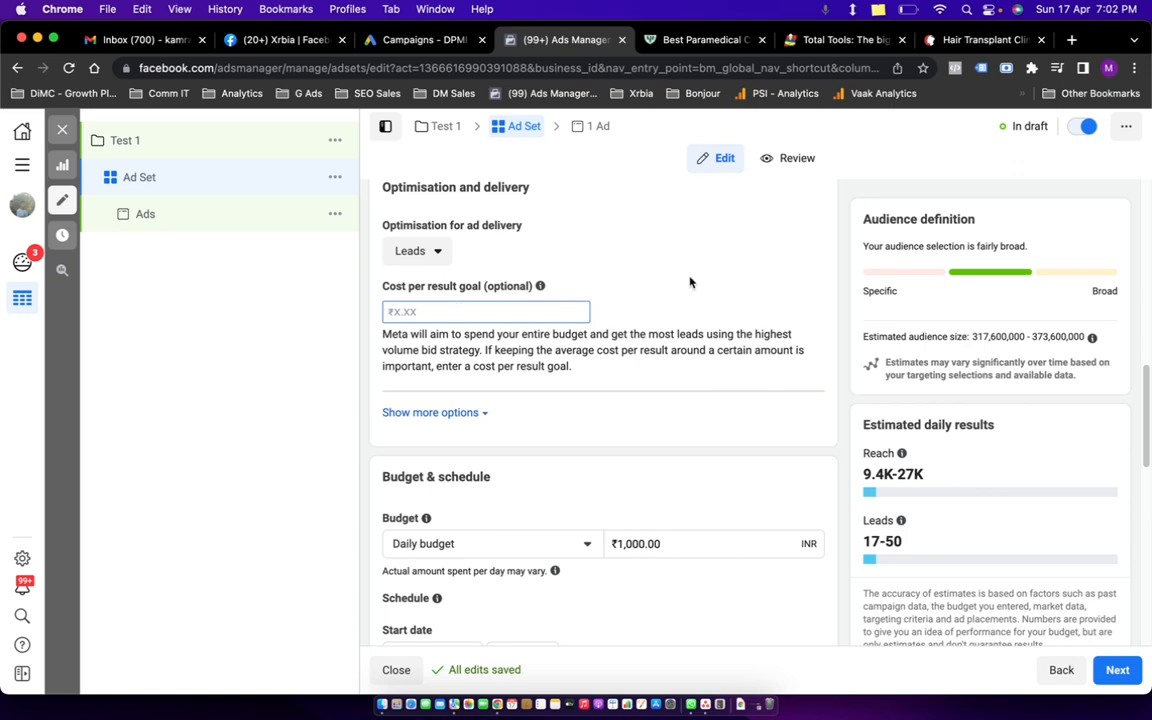
scroll(694, 350, down, 8)
scroll(603, 365, down, 2)
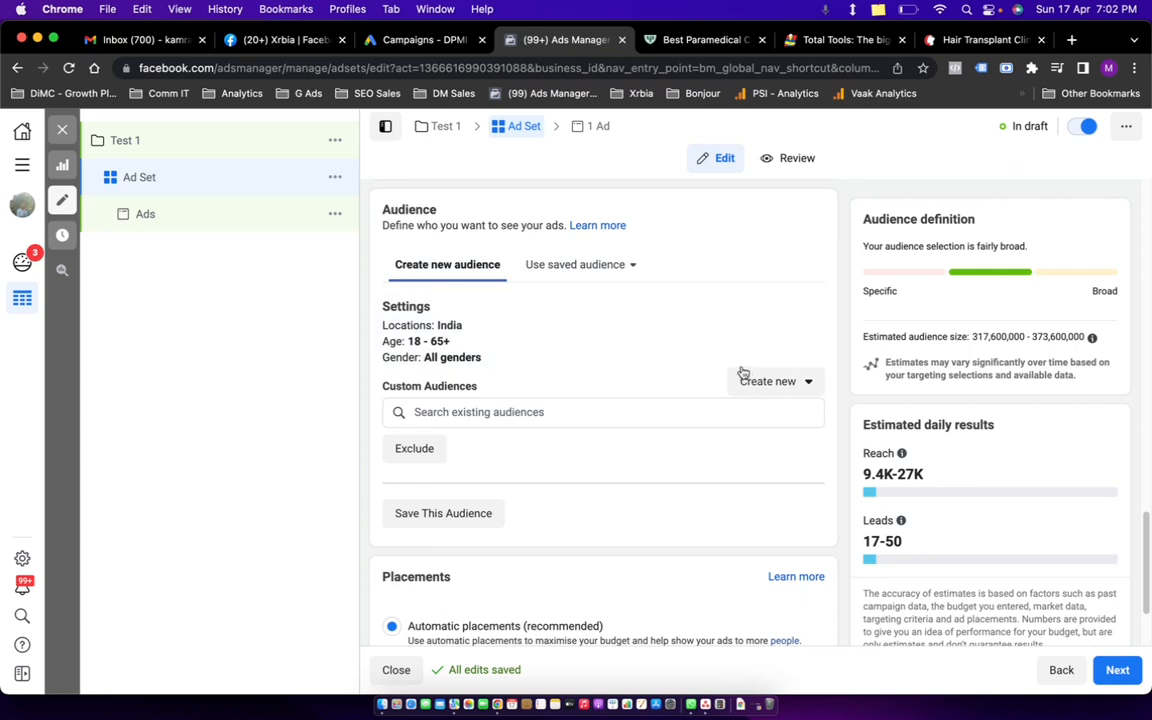
scroll(656, 442, down, 3)
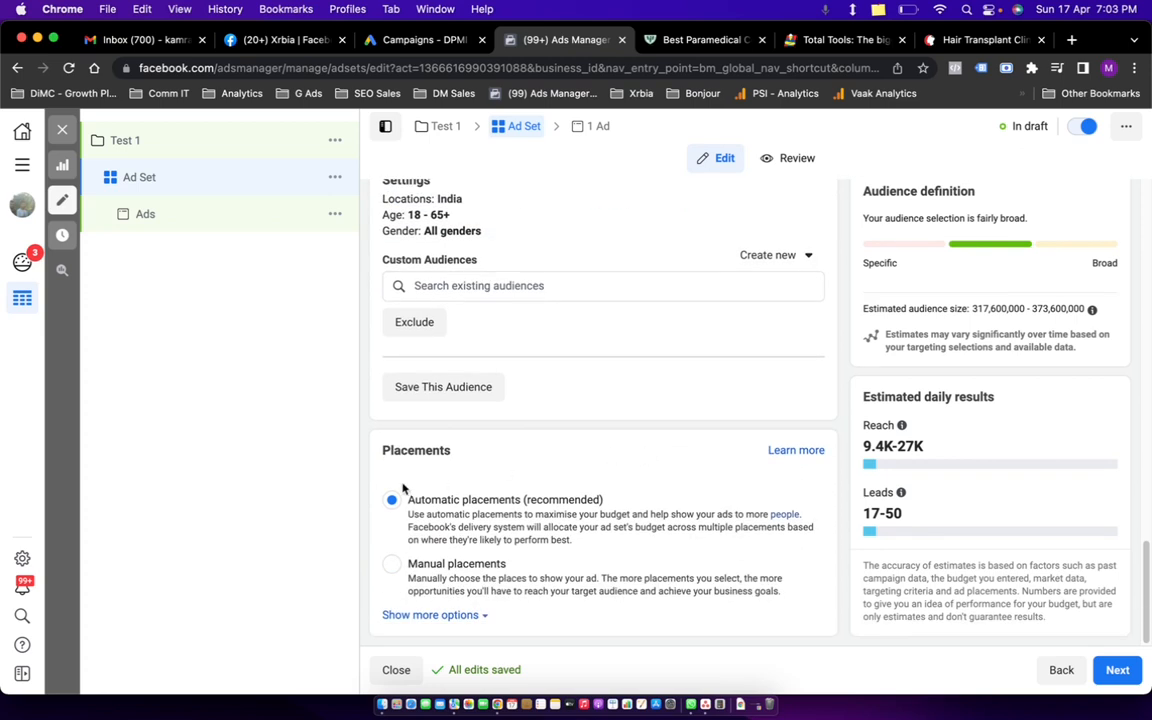
click(511, 285)
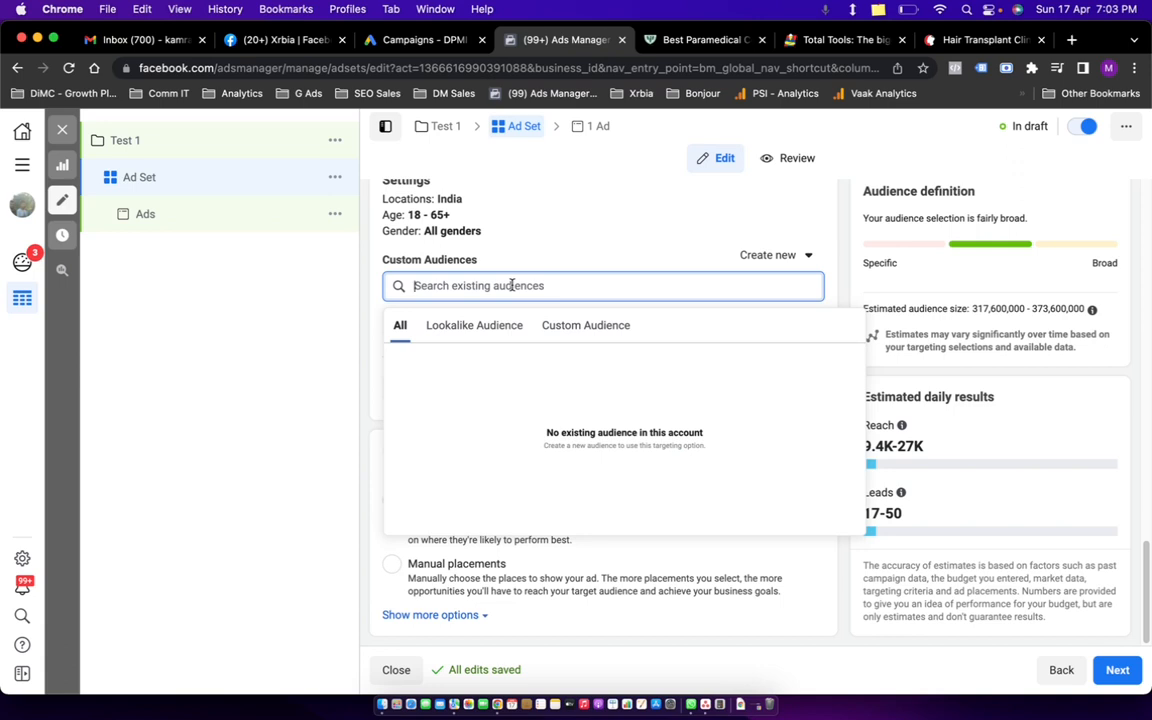
text(edu)
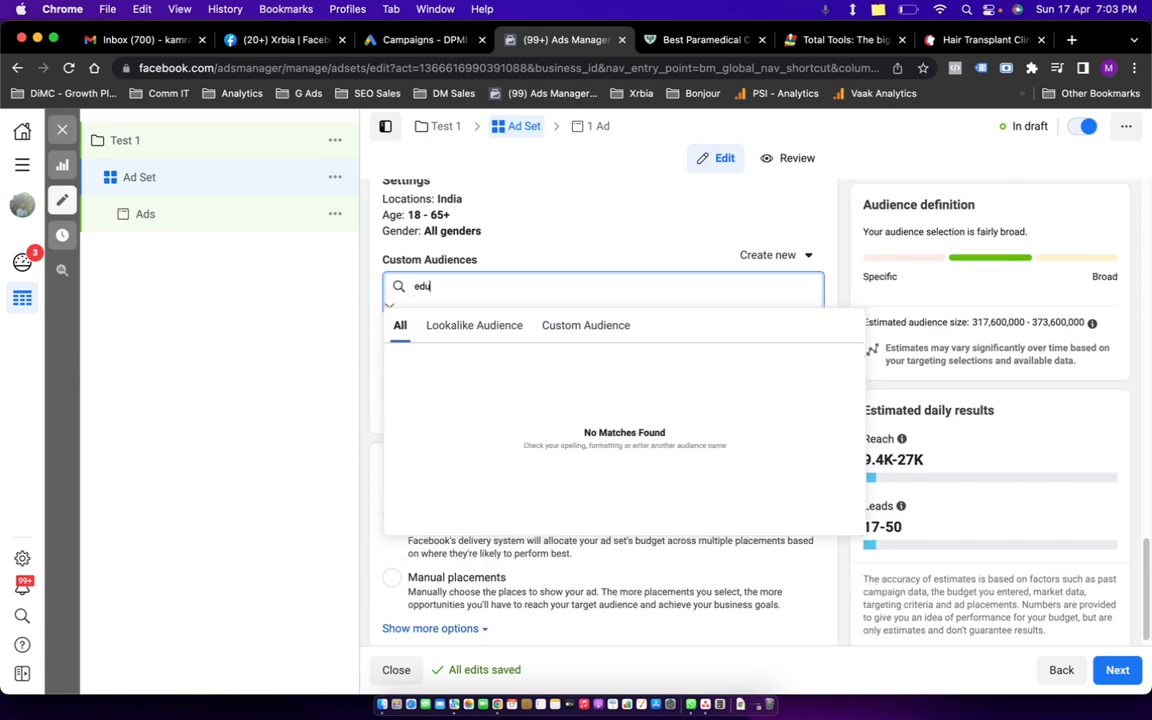
key(BackSpace)
key(BackSpace)
key(BackSpace)
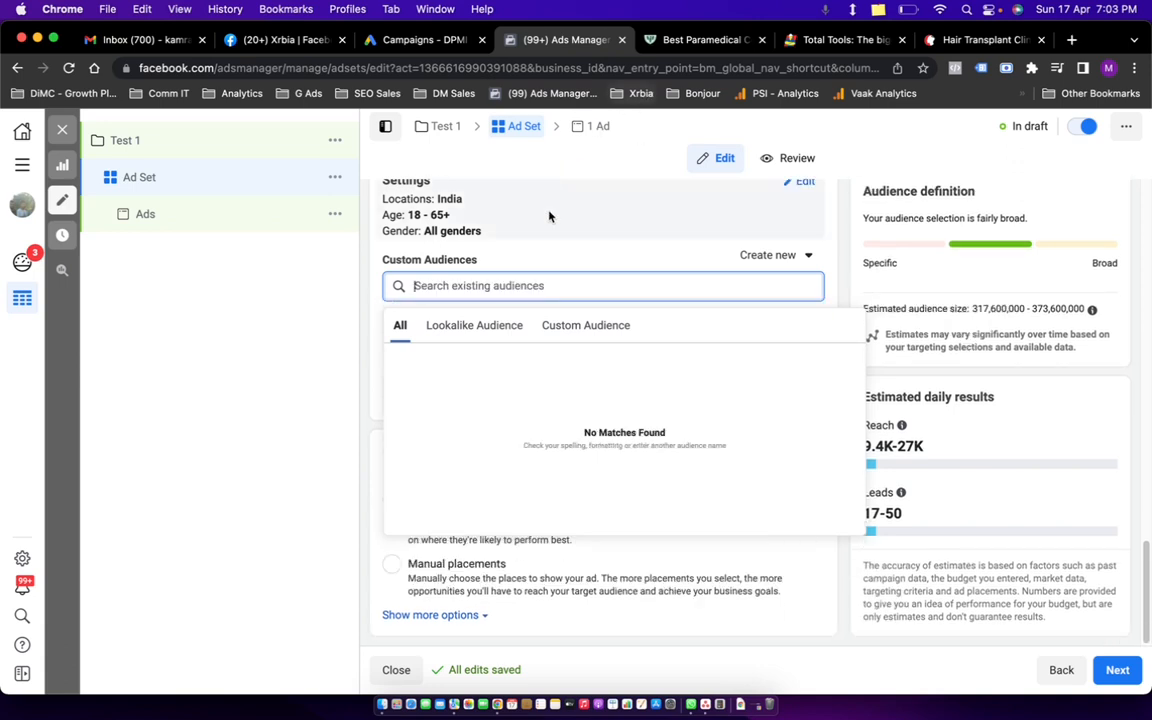
click(548, 239)
scroll(537, 398, up, 3)
scroll(540, 393, up, 3)
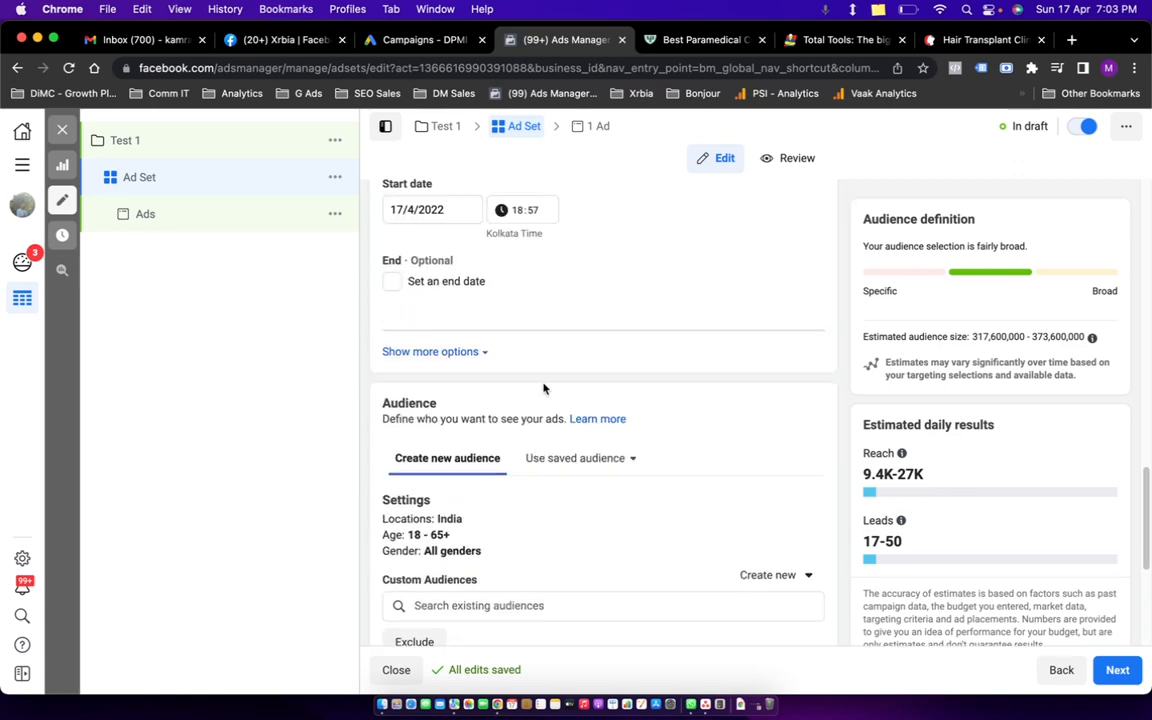
scroll(544, 388, up, 2)
scroll(544, 388, down, 5)
scroll(542, 386, up, 2)
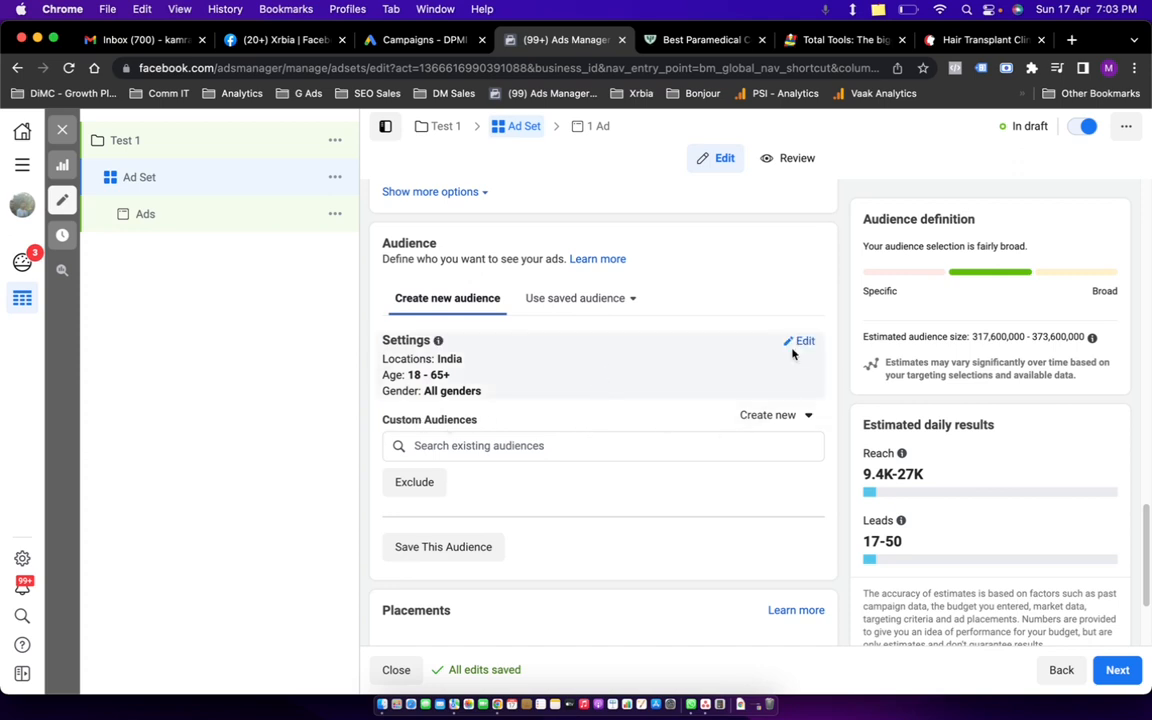
Replace India with Delhi, India as the audience's targeted location.
click(802, 343)
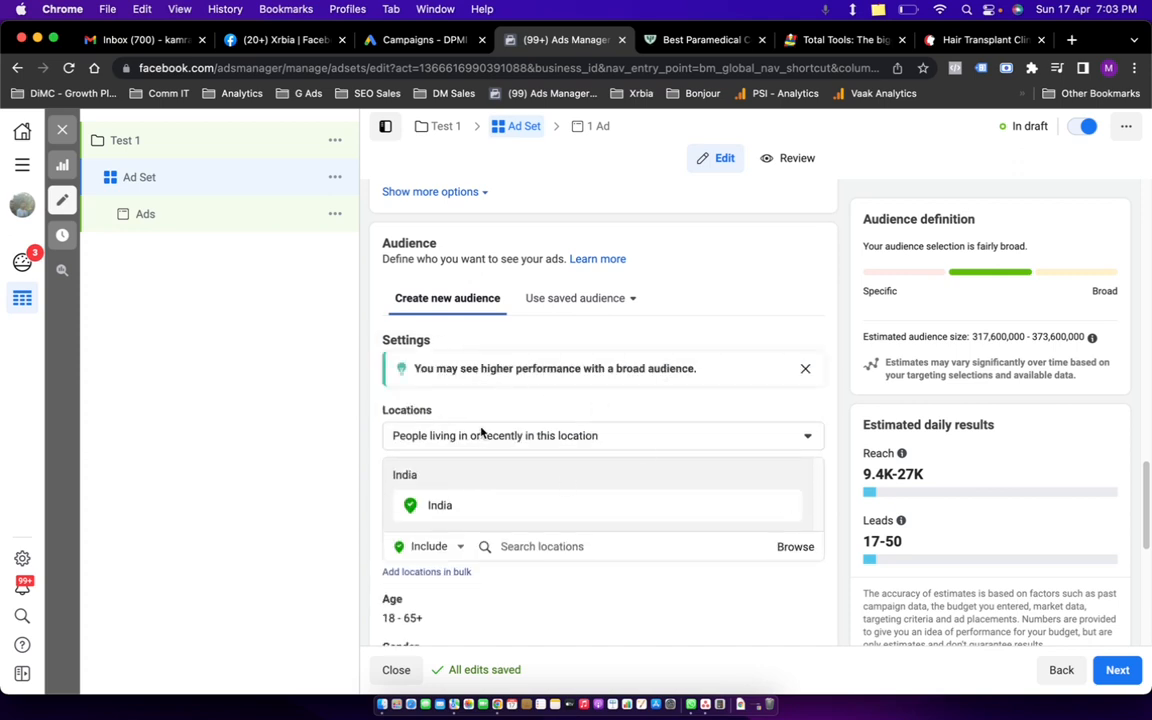
scroll(500, 430, down, 2)
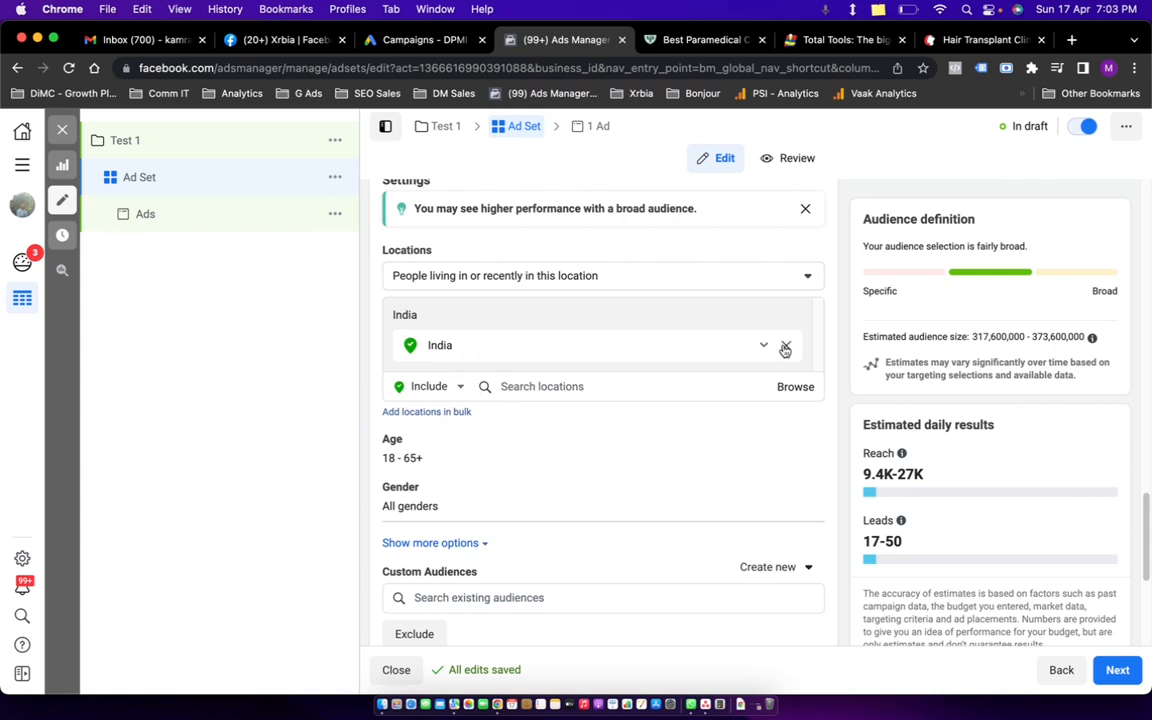
click(504, 336)
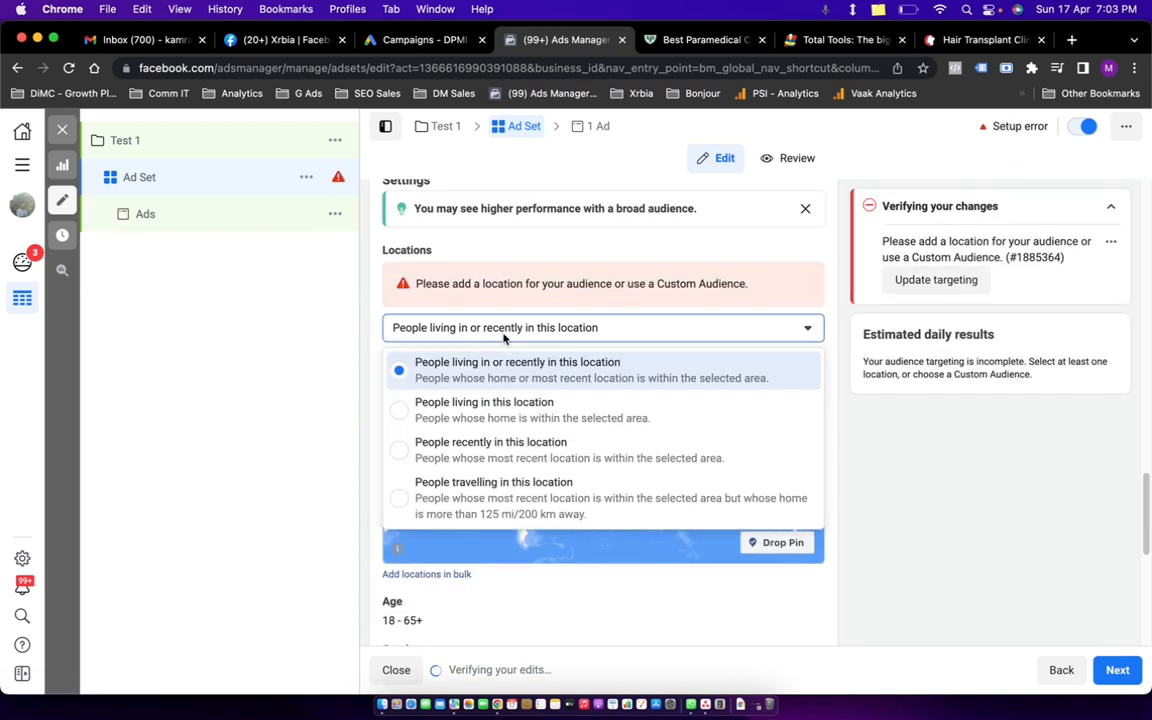
click(506, 332)
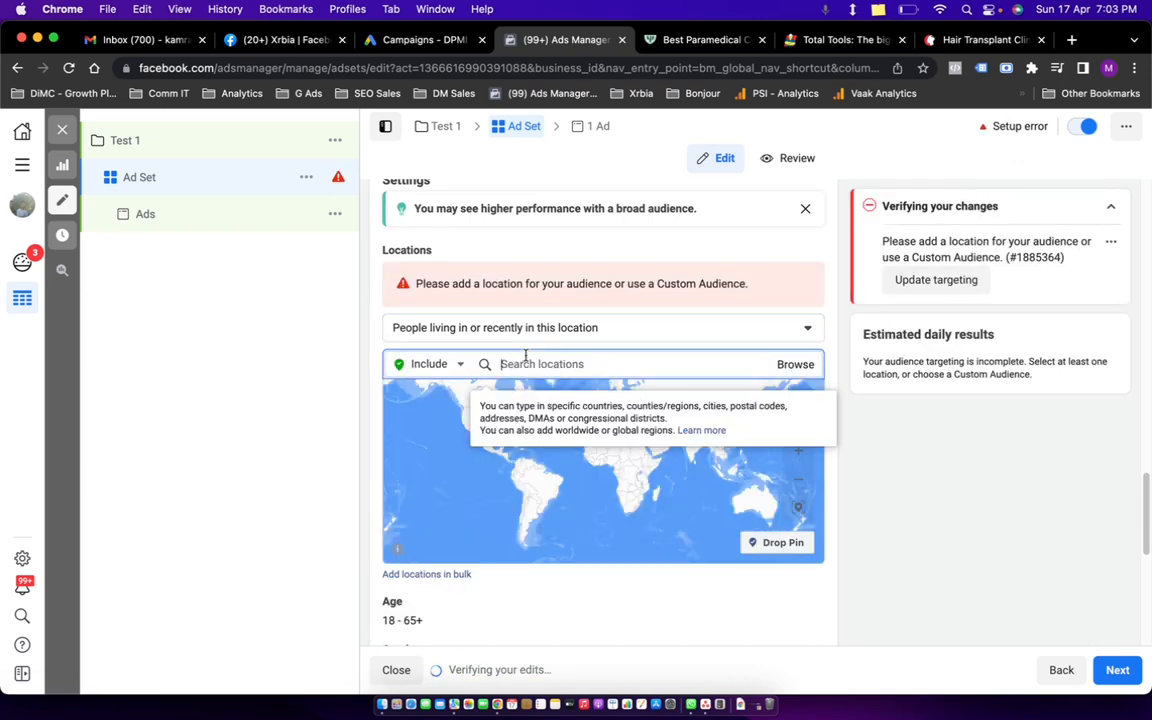
click(520, 364)
text(delhi)
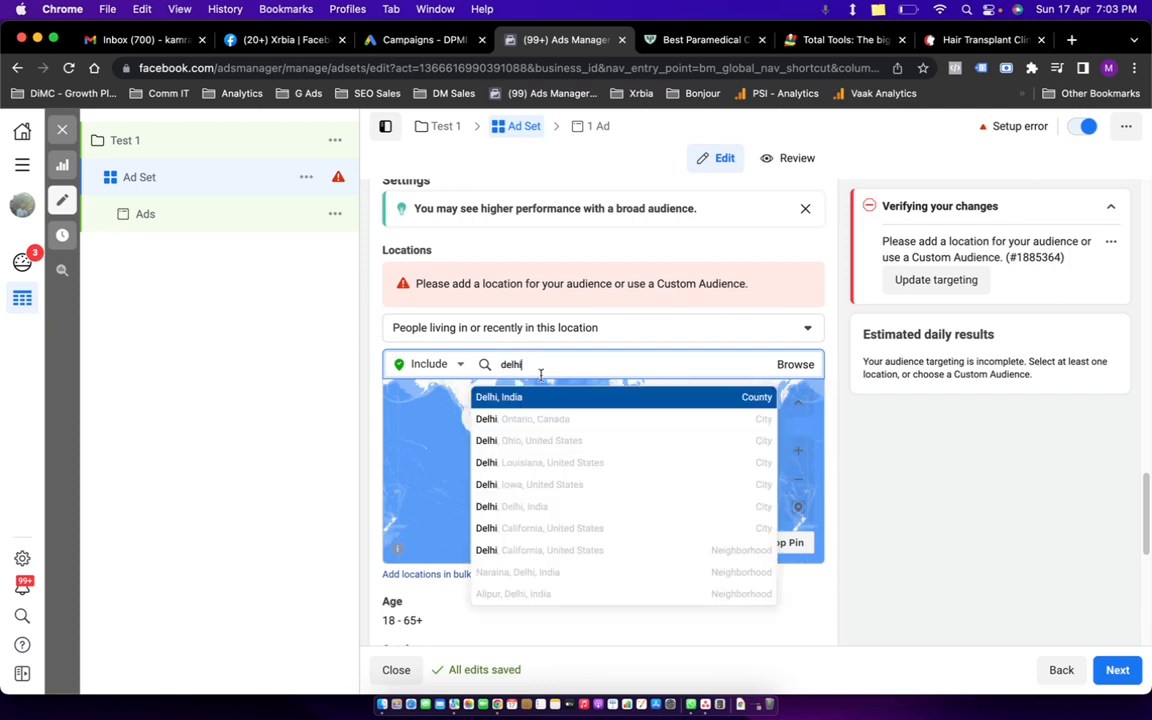
click(645, 398)
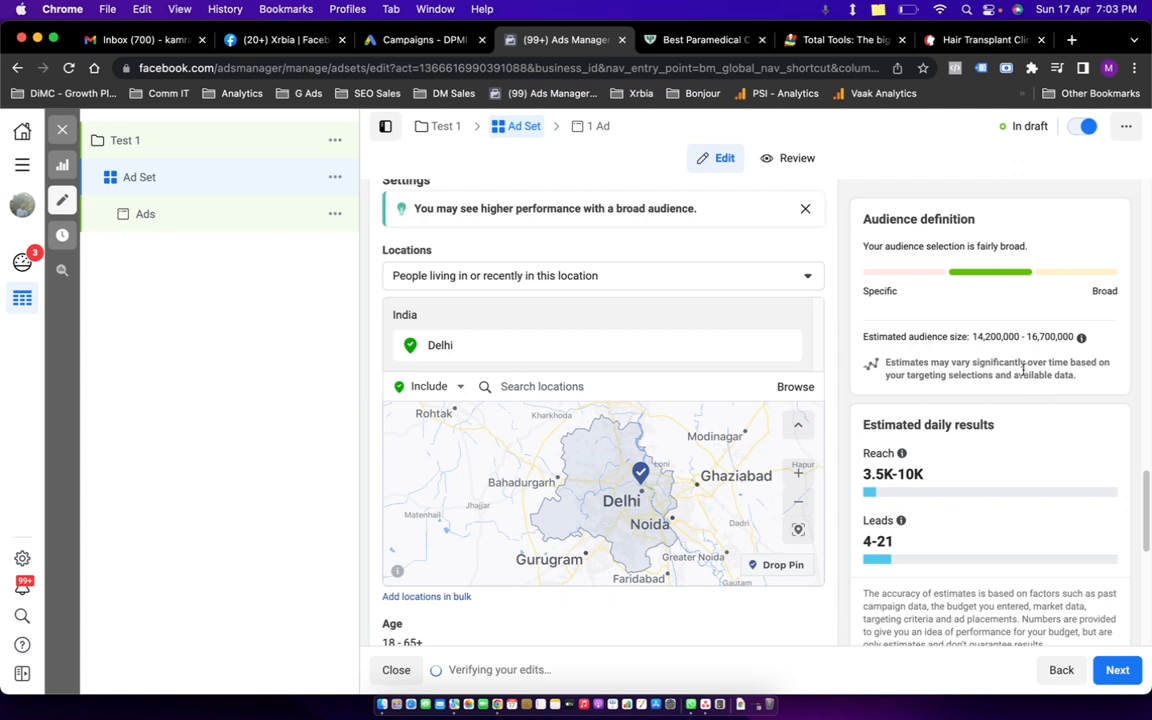
scroll(676, 316, down, 3)
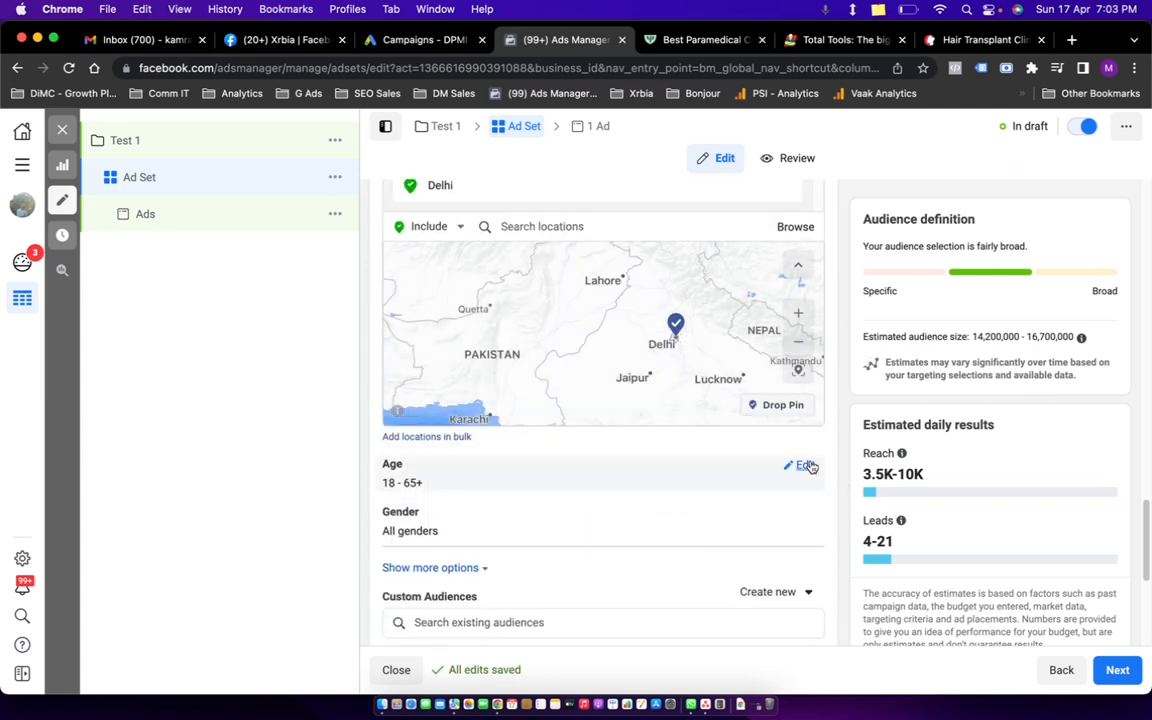
Set the audience age range to 18–24.
click(804, 466)
click(412, 489)
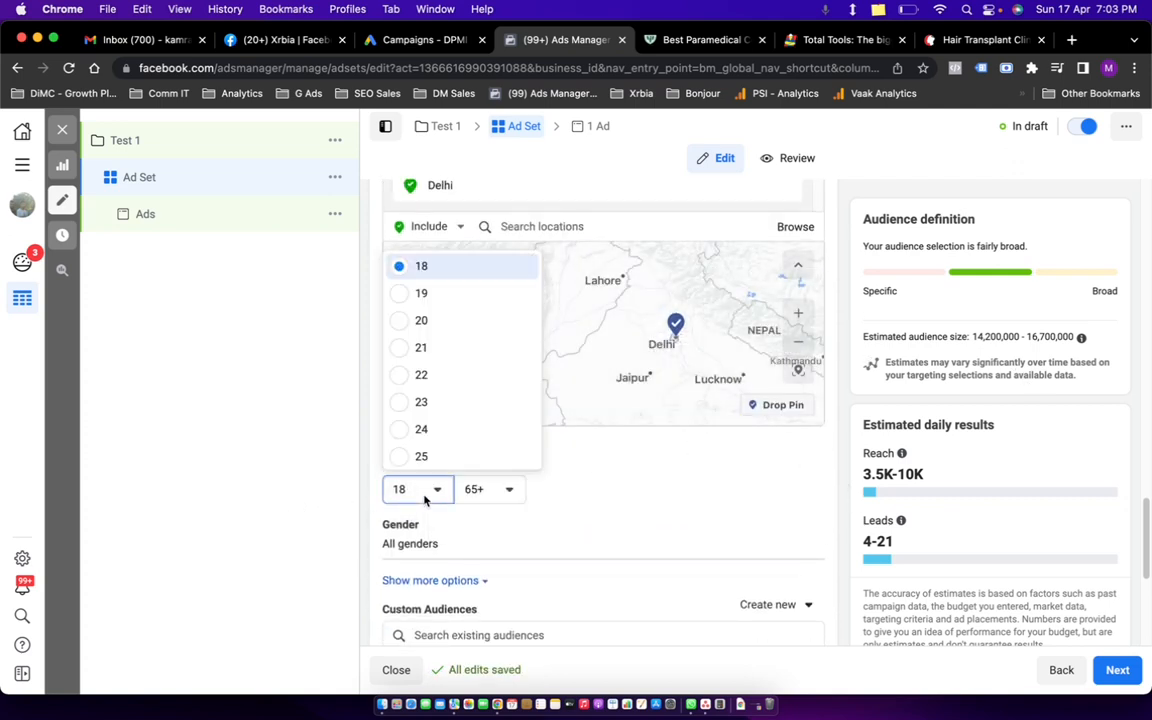
click(490, 489)
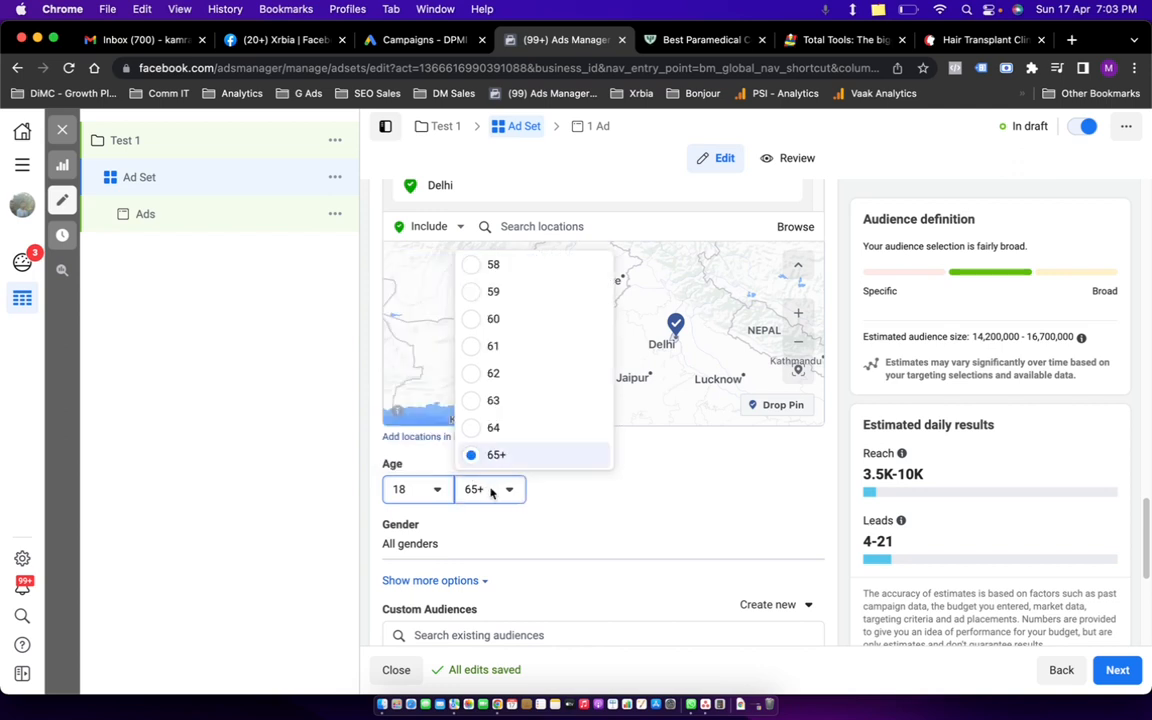
scroll(505, 340, up, 5)
scroll(511, 345, up, 5)
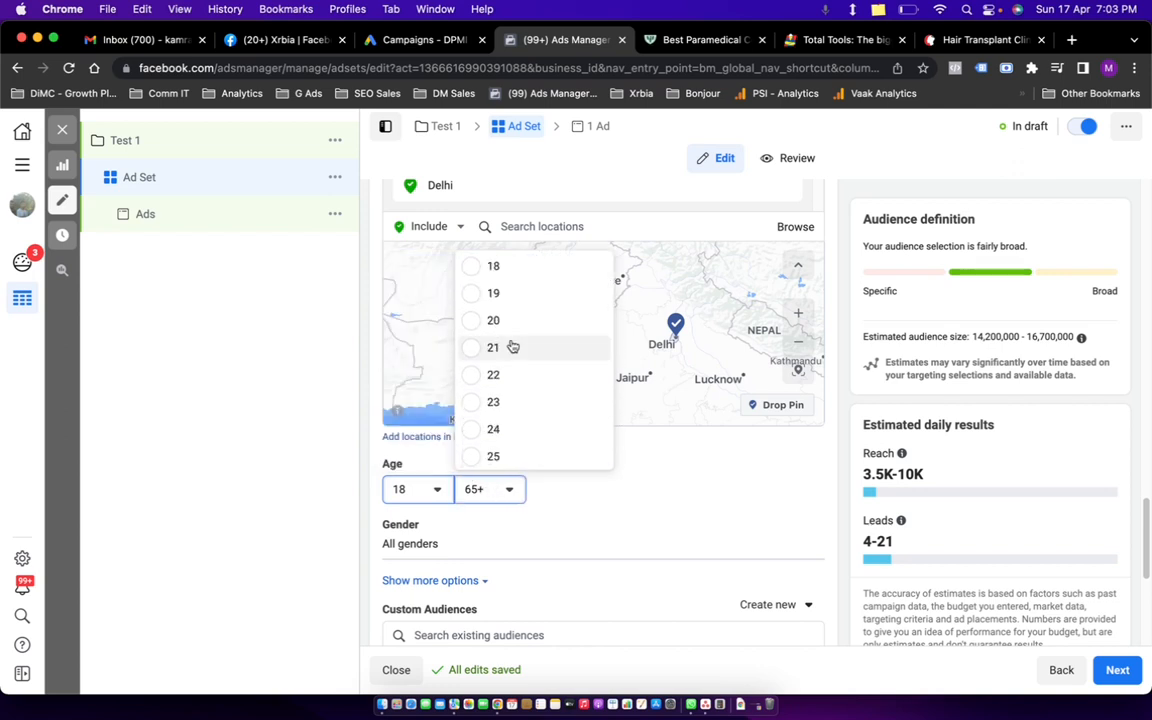
click(475, 440)
scroll(625, 543, down, 5)
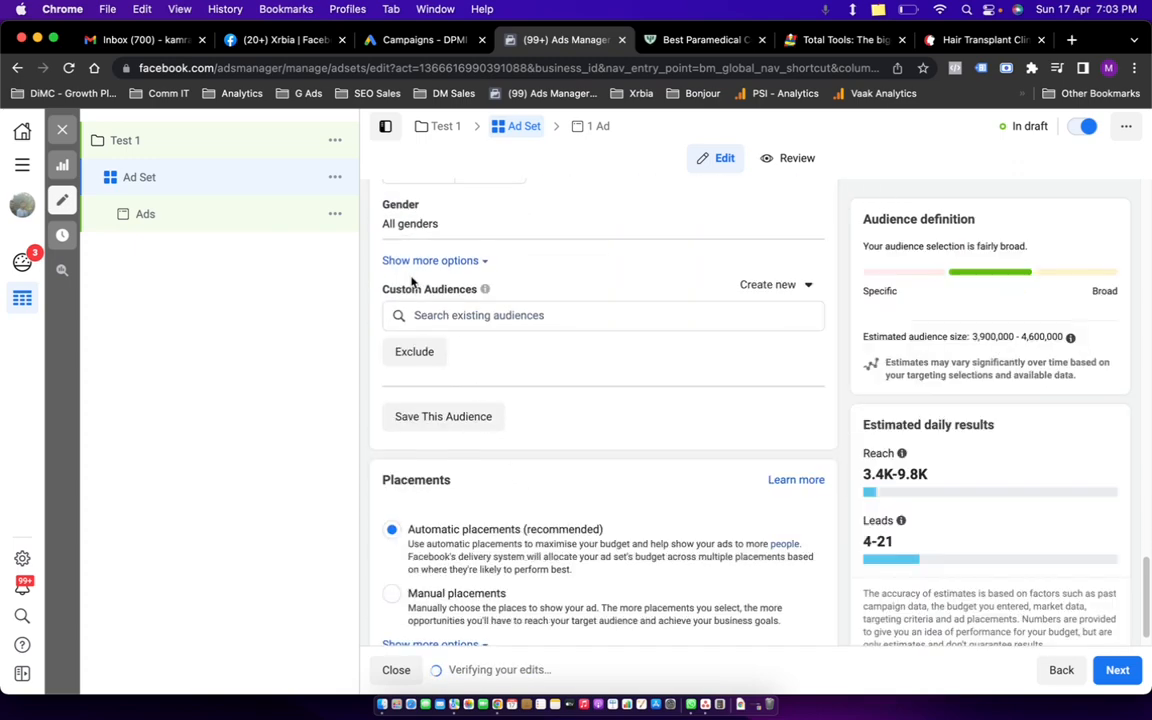
Check the custom audience search and dismiss it without adding an audience.
click(497, 316)
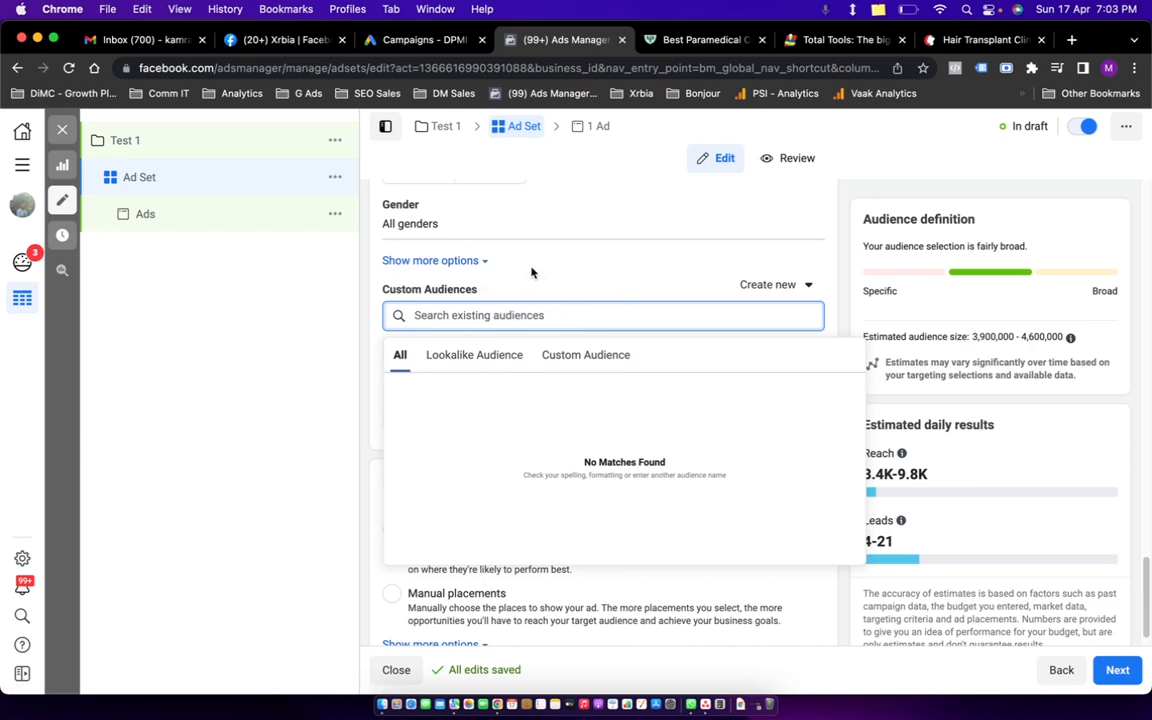
click(484, 248)
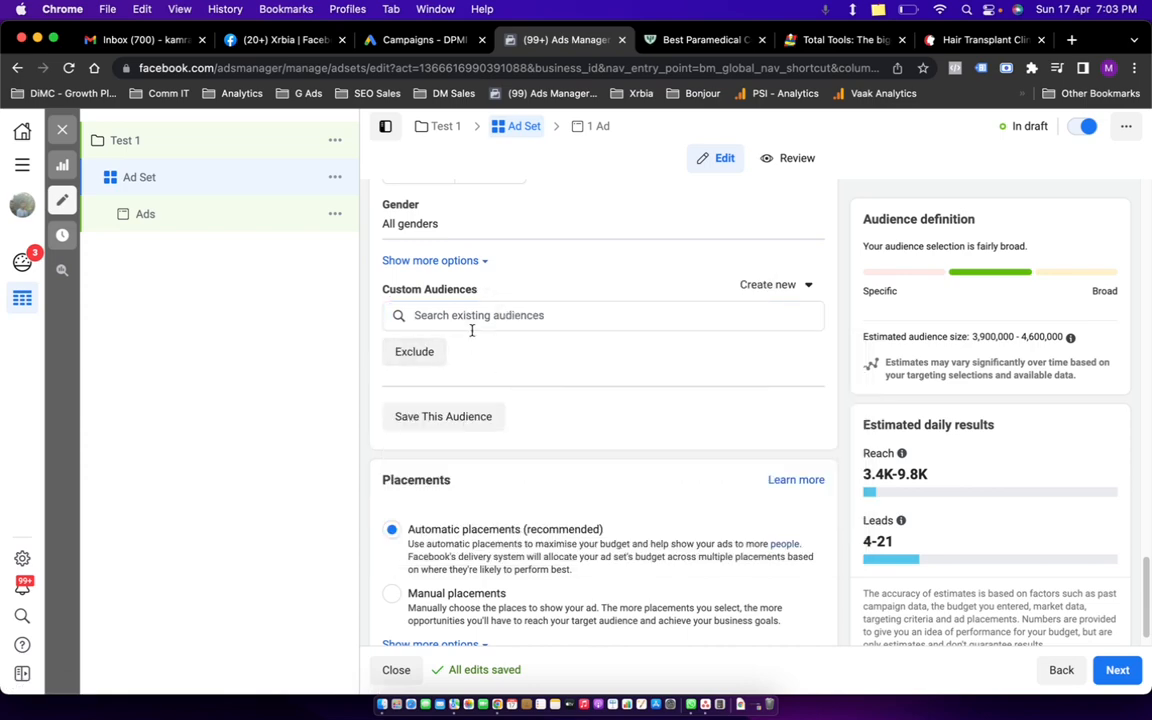
scroll(481, 339, up, 3)
scroll(603, 365, up, 5)
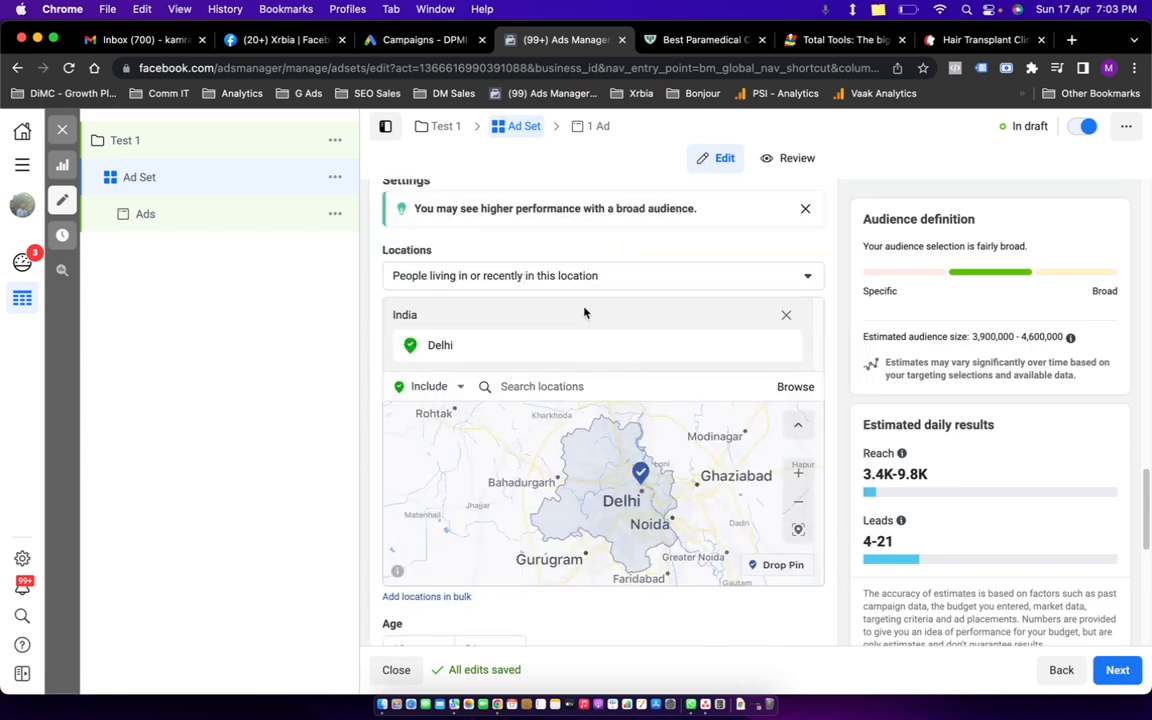
scroll(584, 311, up, 5)
scroll(604, 377, up, 10)
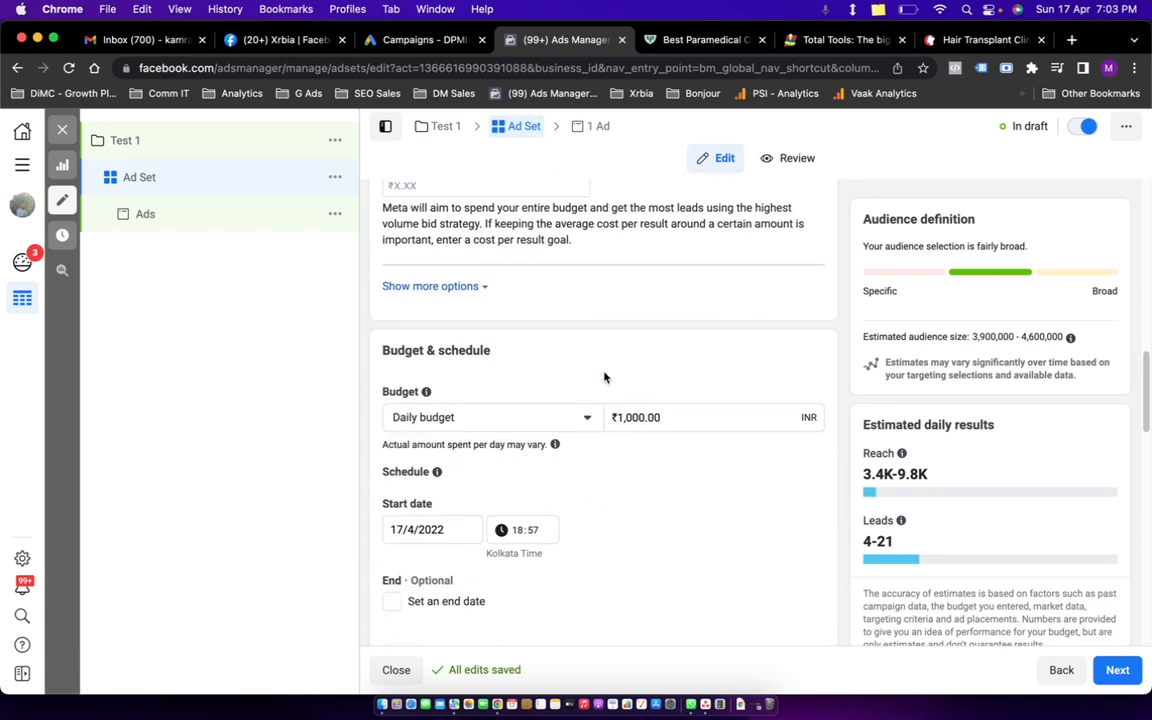
scroll(606, 378, down, 8)
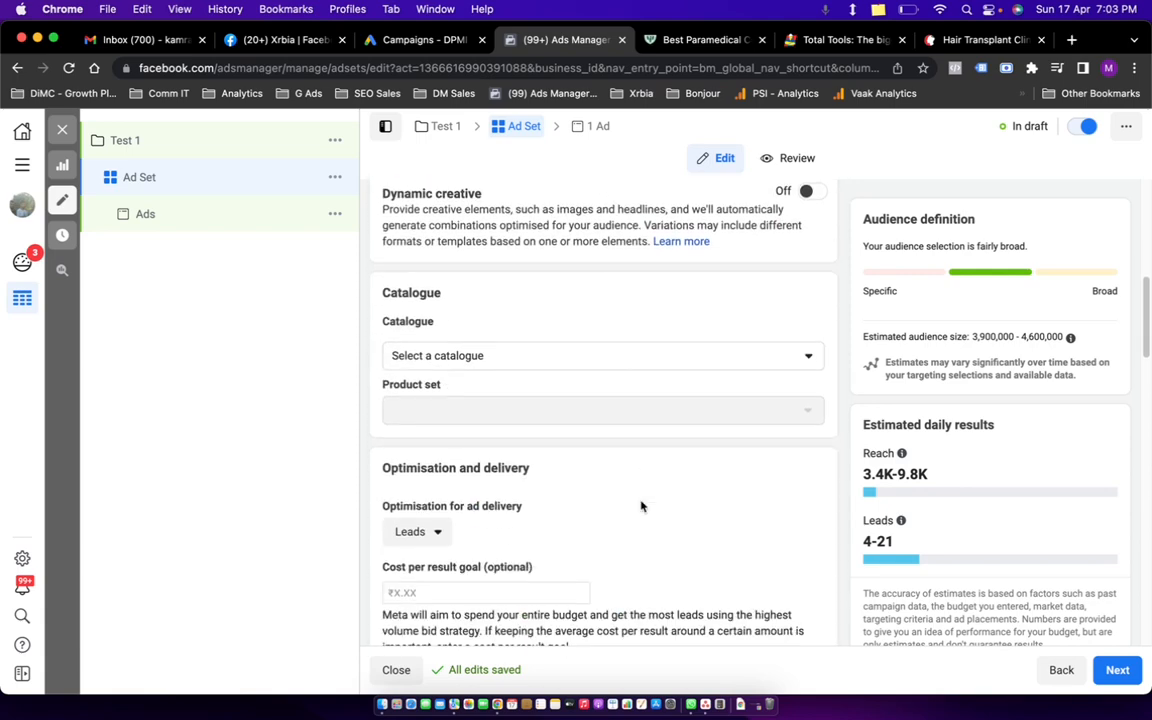
scroll(625, 477, down, 8)
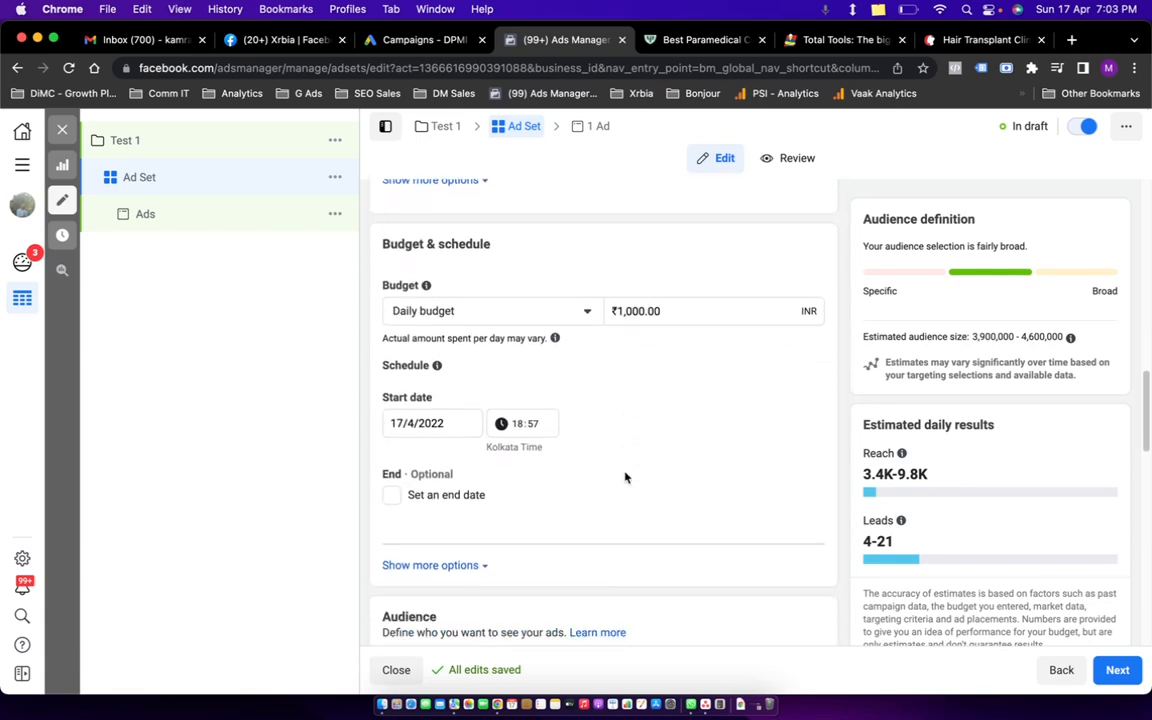
scroll(625, 477, down, 7)
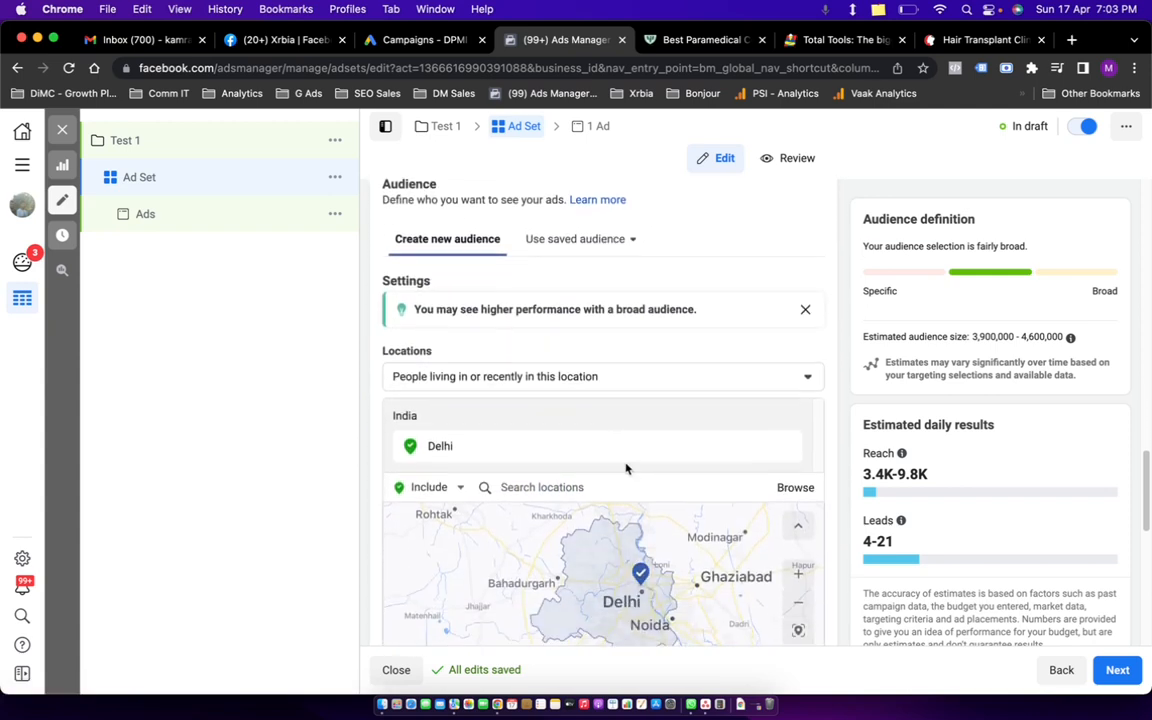
scroll(550, 553, down, 8)
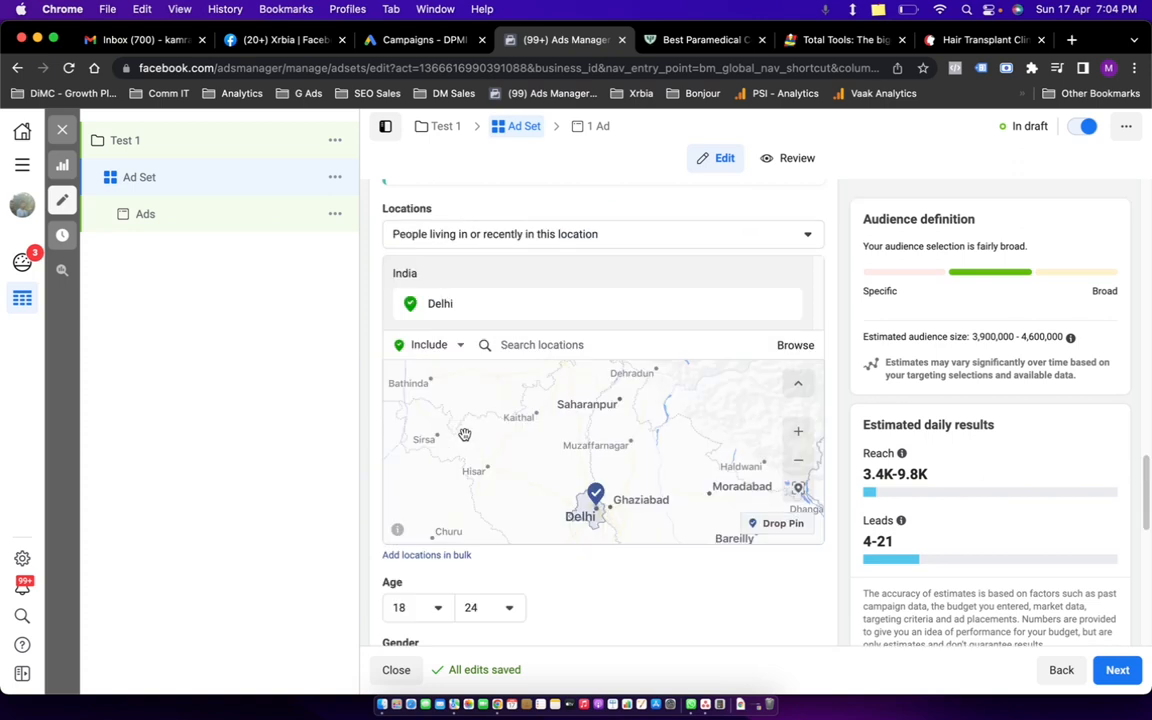
scroll(555, 558, down, 3)
scroll(560, 530, down, 3)
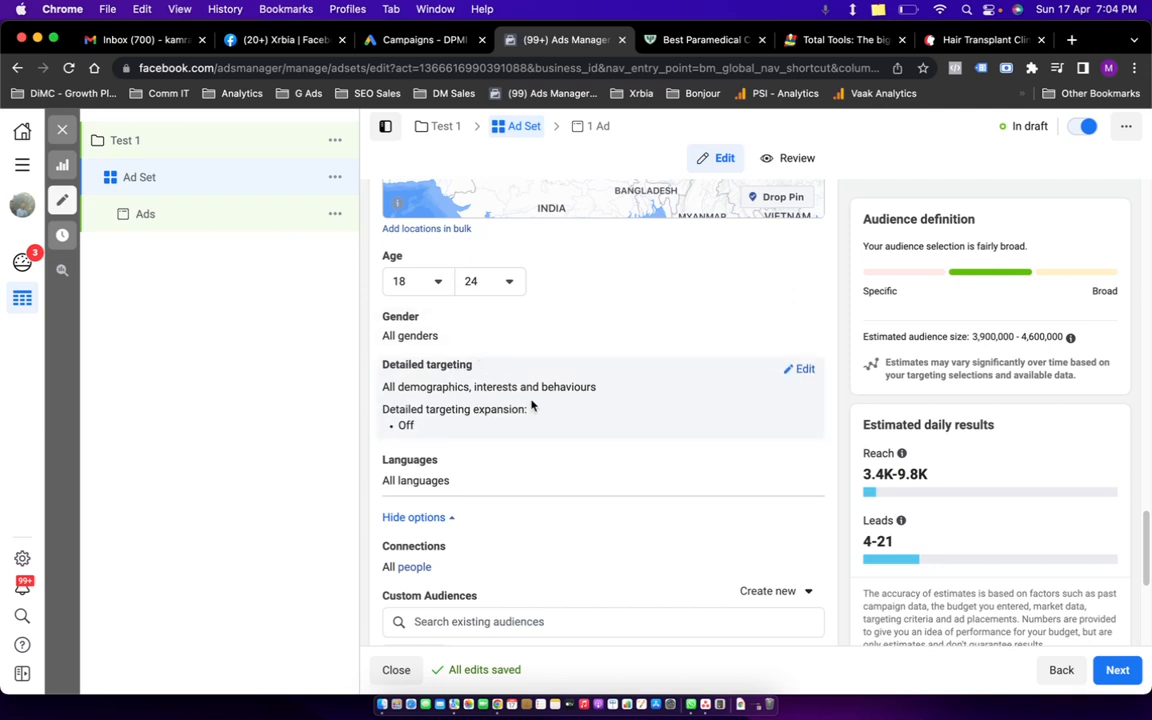
Add the Medical Students interest to detailed targeting, leaving targeting expansion off.
click(803, 370)
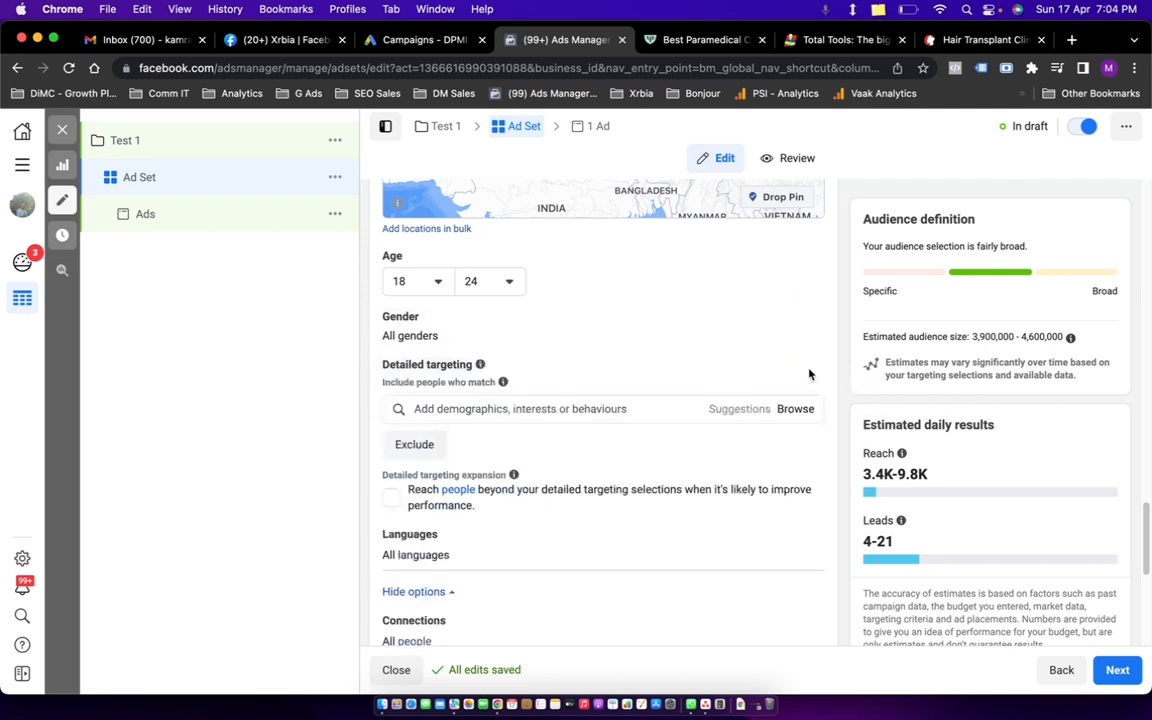
click(635, 407)
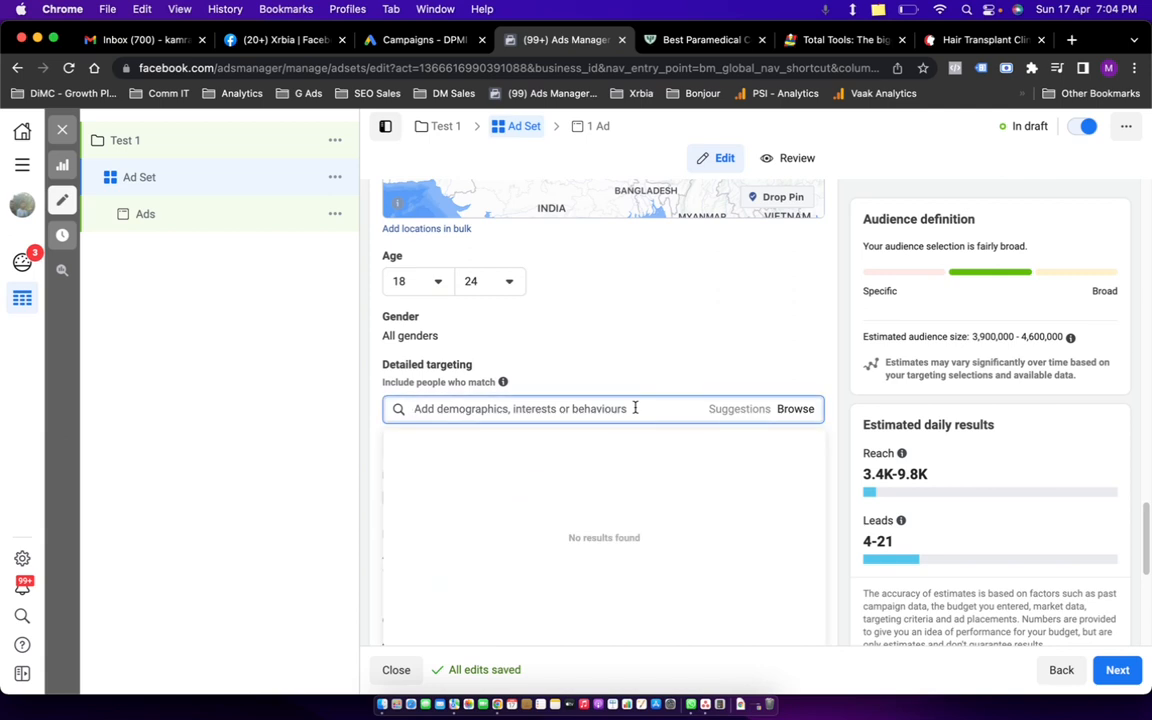
text(students)
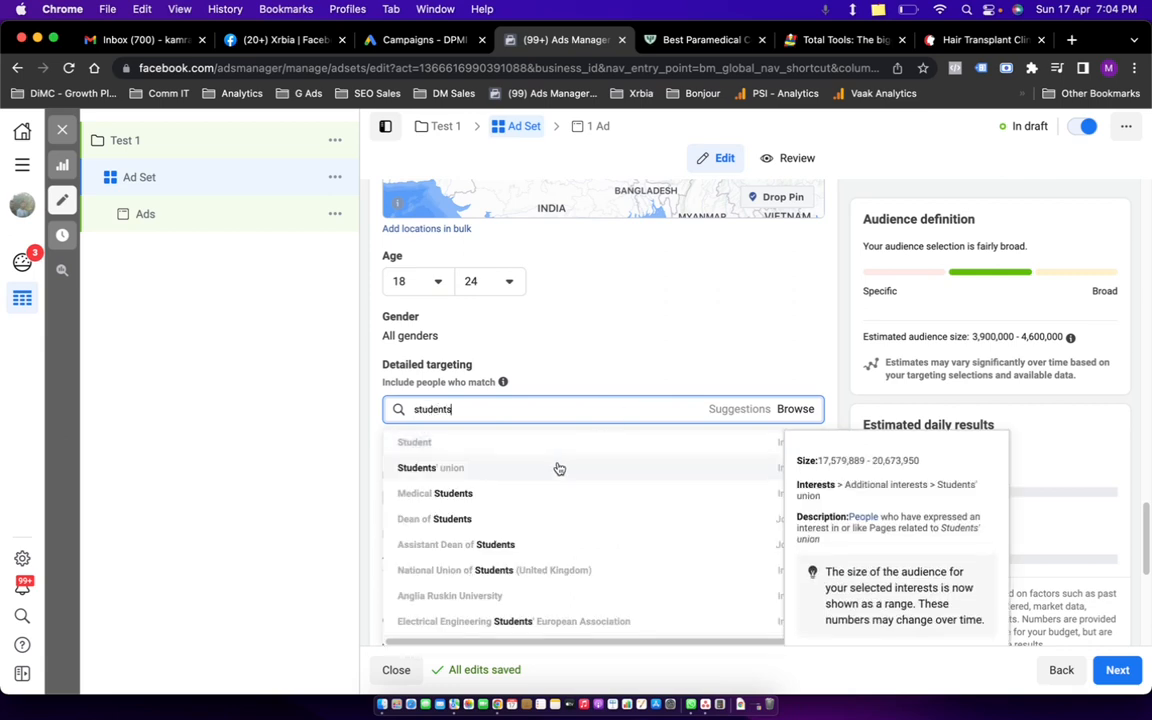
click(486, 490)
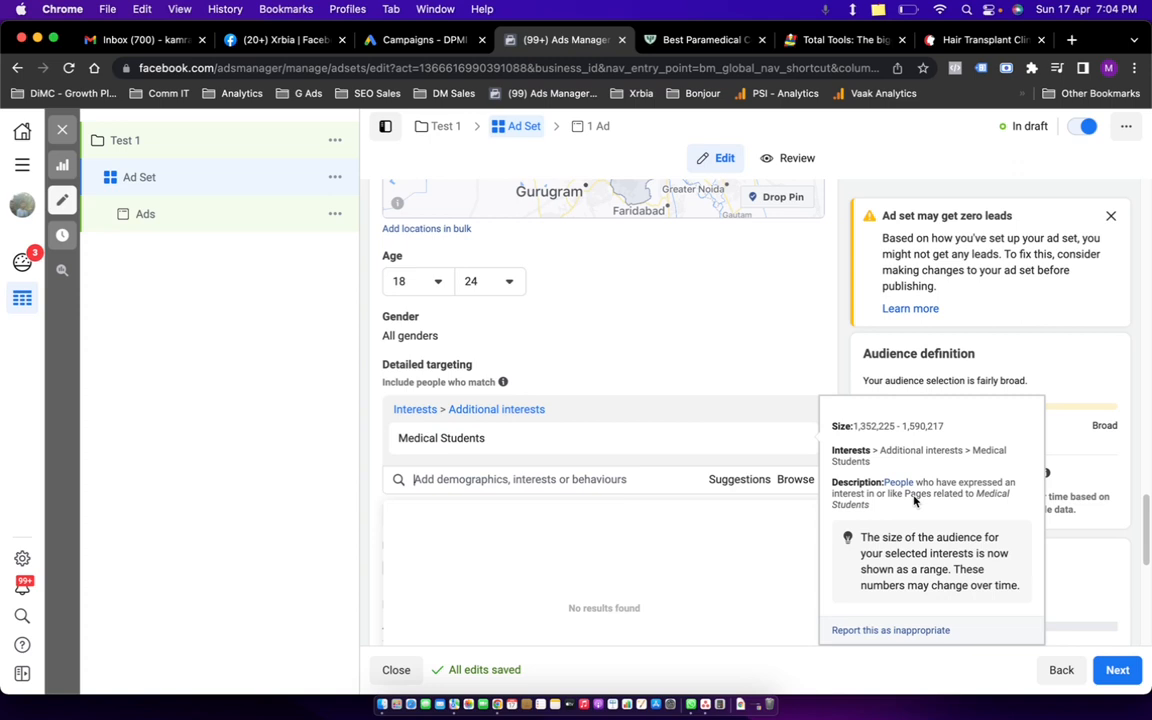
click(370, 423)
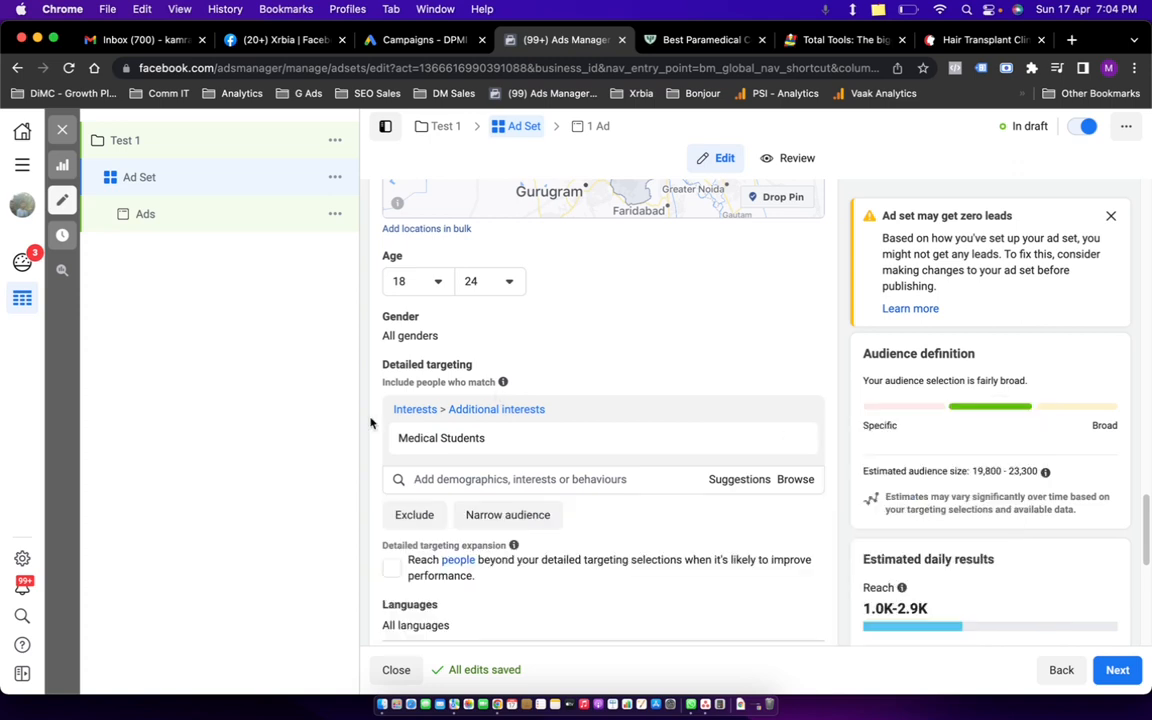
scroll(510, 445, down, 3)
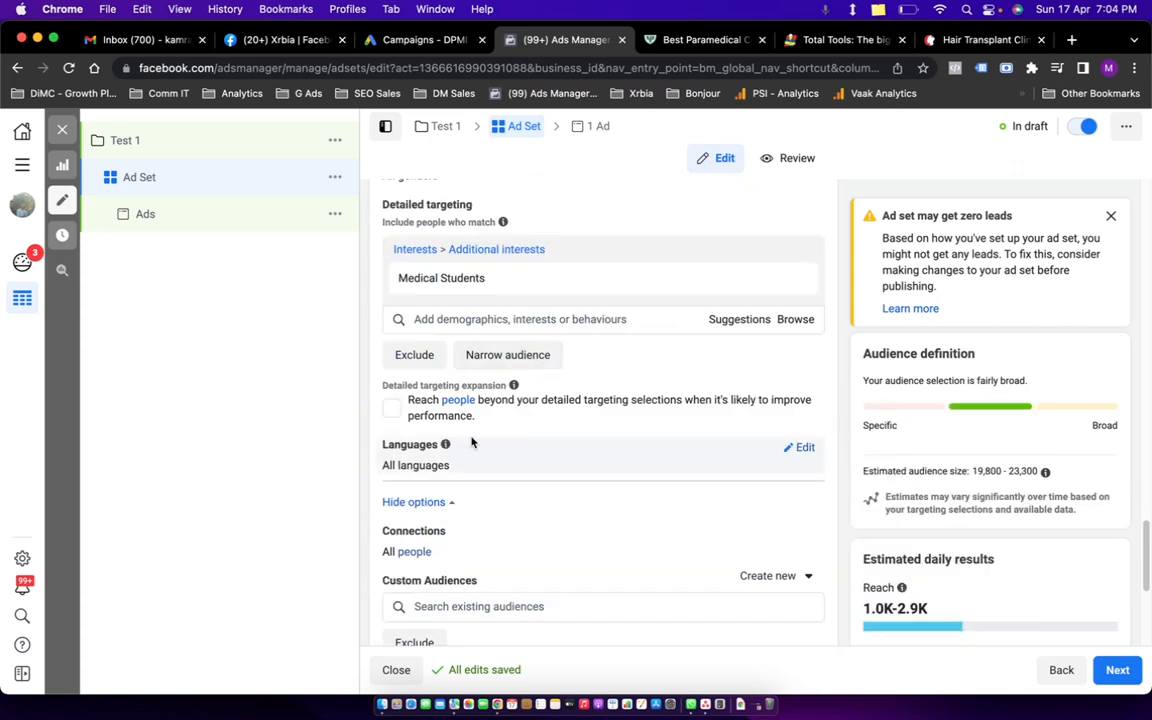
click(391, 409)
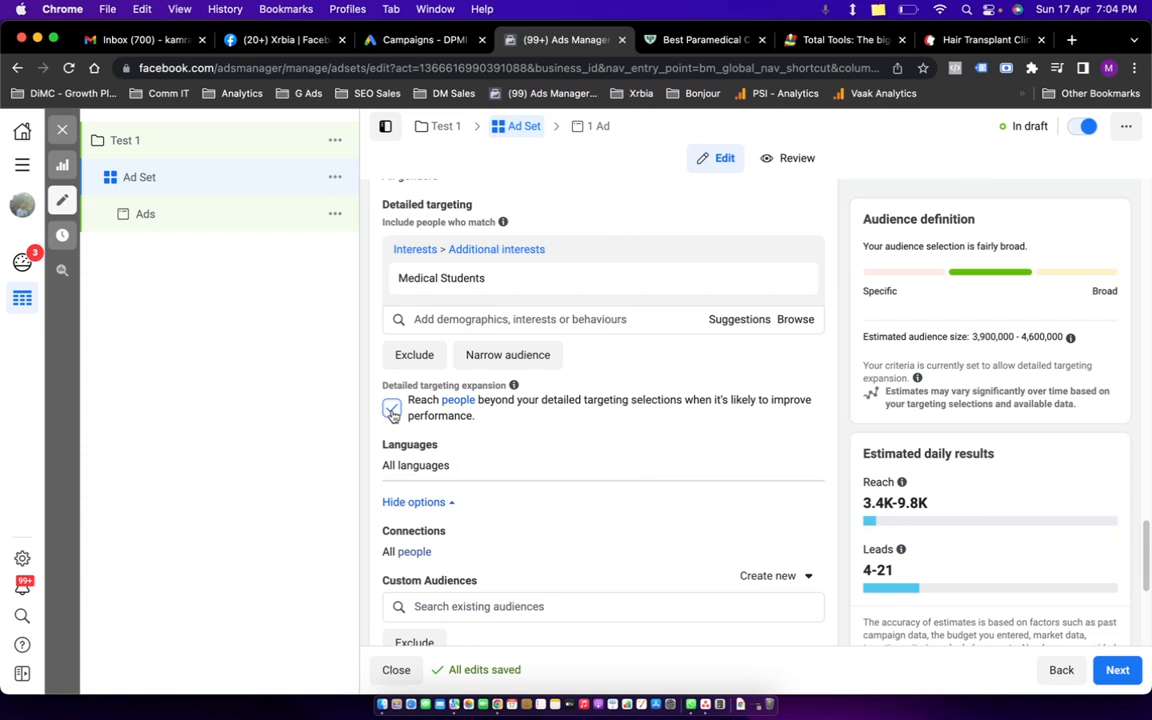
click(392, 412)
Try targeting people who like or follow the Page, then reset connections to none.
scroll(510, 415, down, 3)
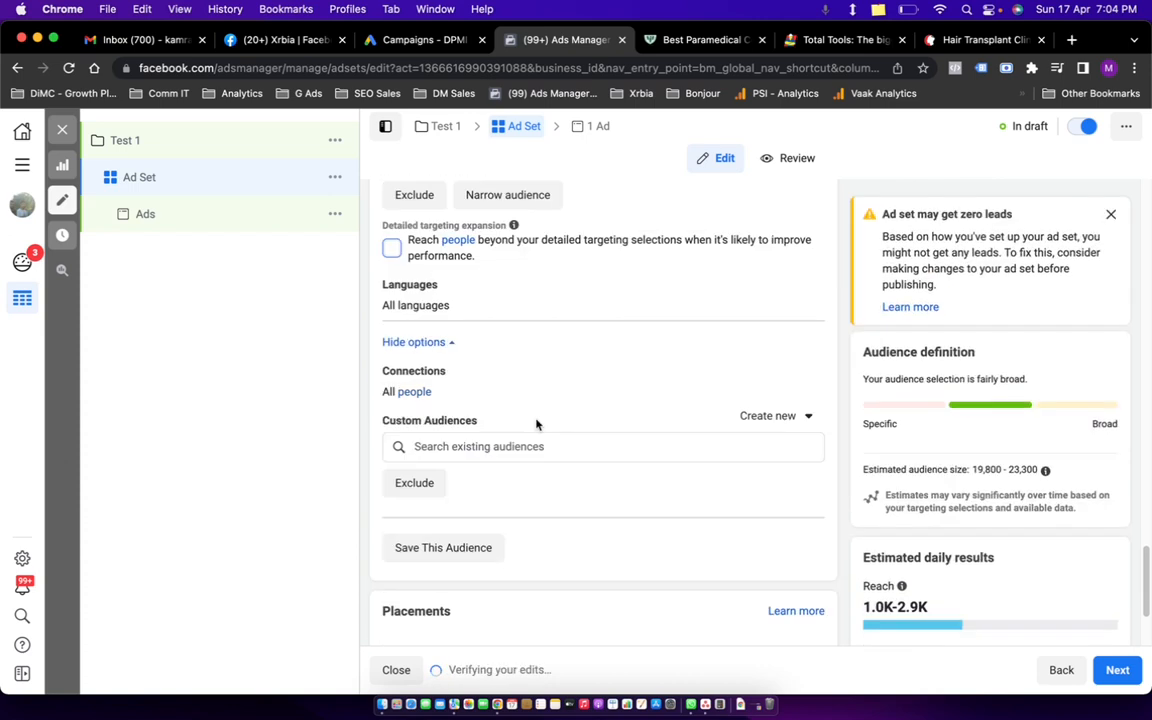
click(802, 374)
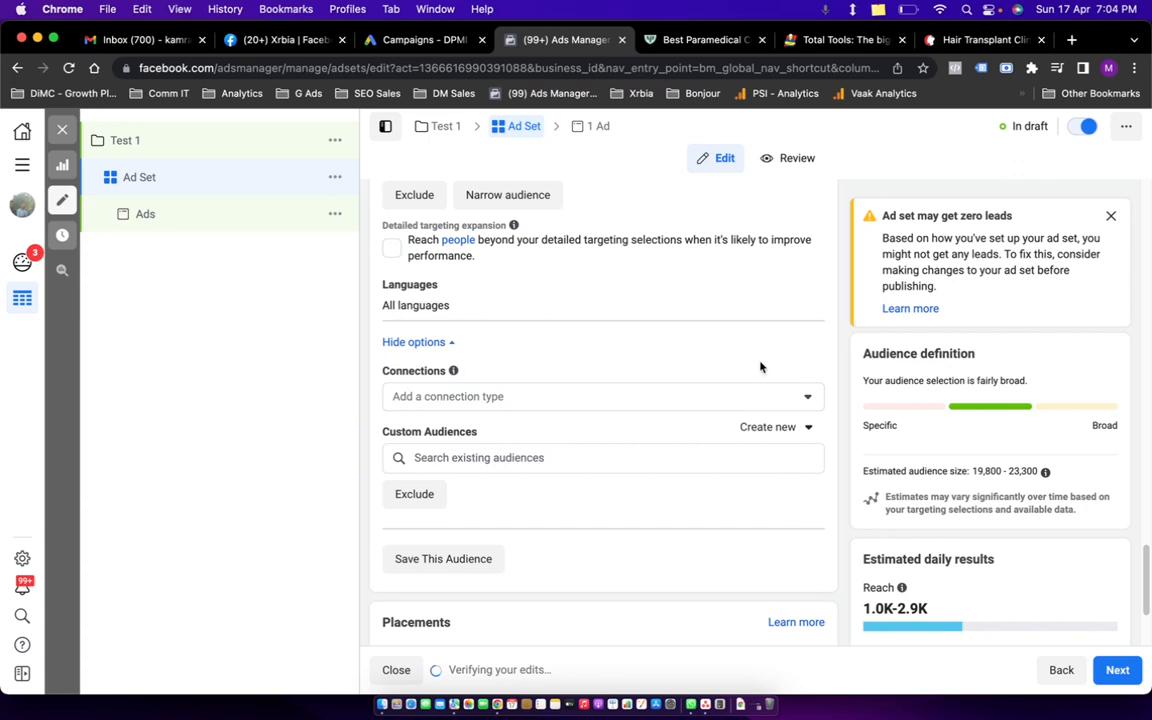
click(508, 396)
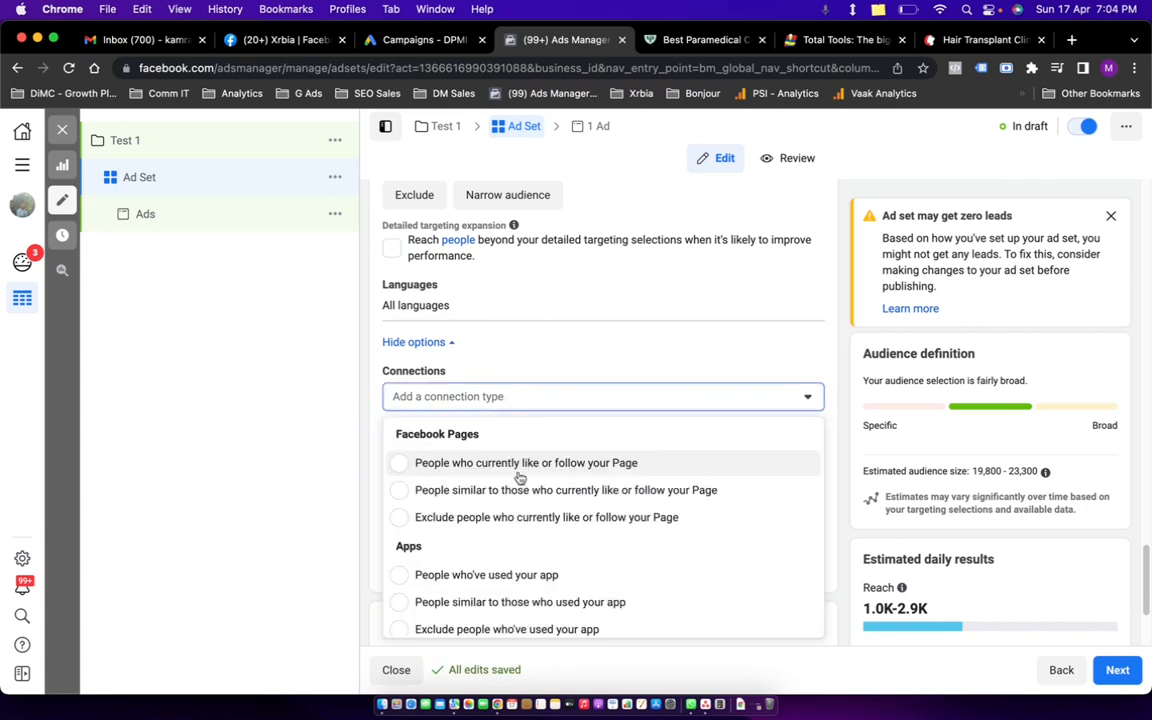
scroll(488, 503, down, 3)
scroll(488, 503, up, 3)
click(398, 465)
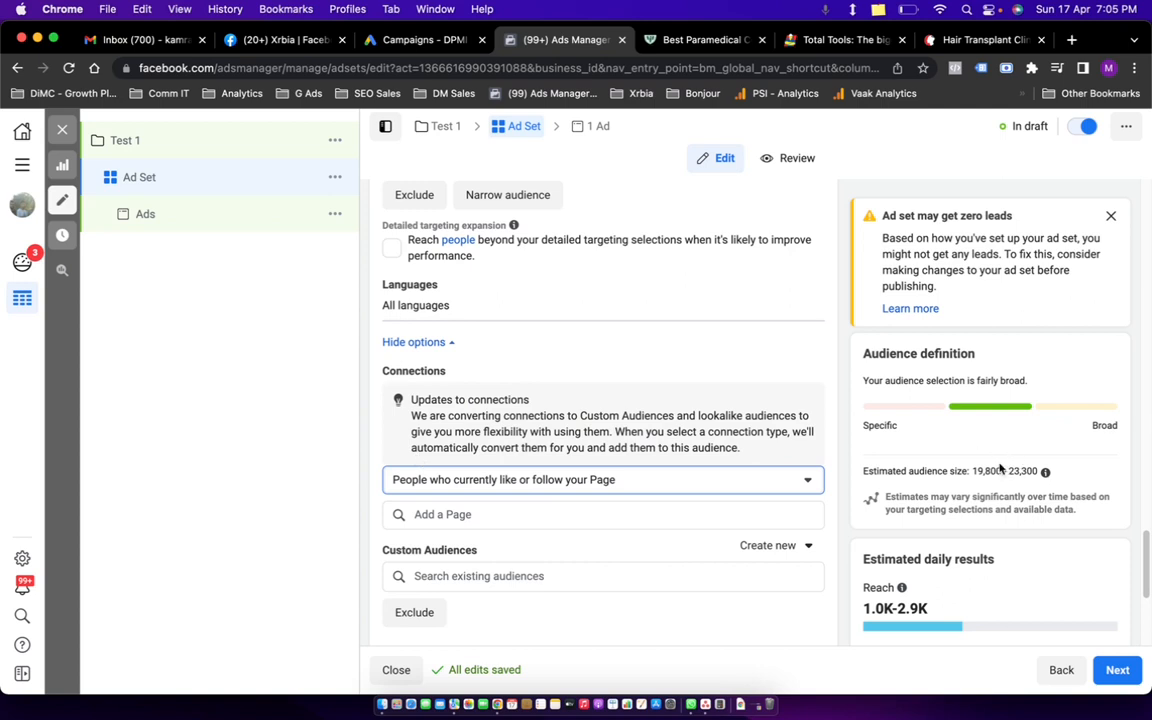
click(624, 482)
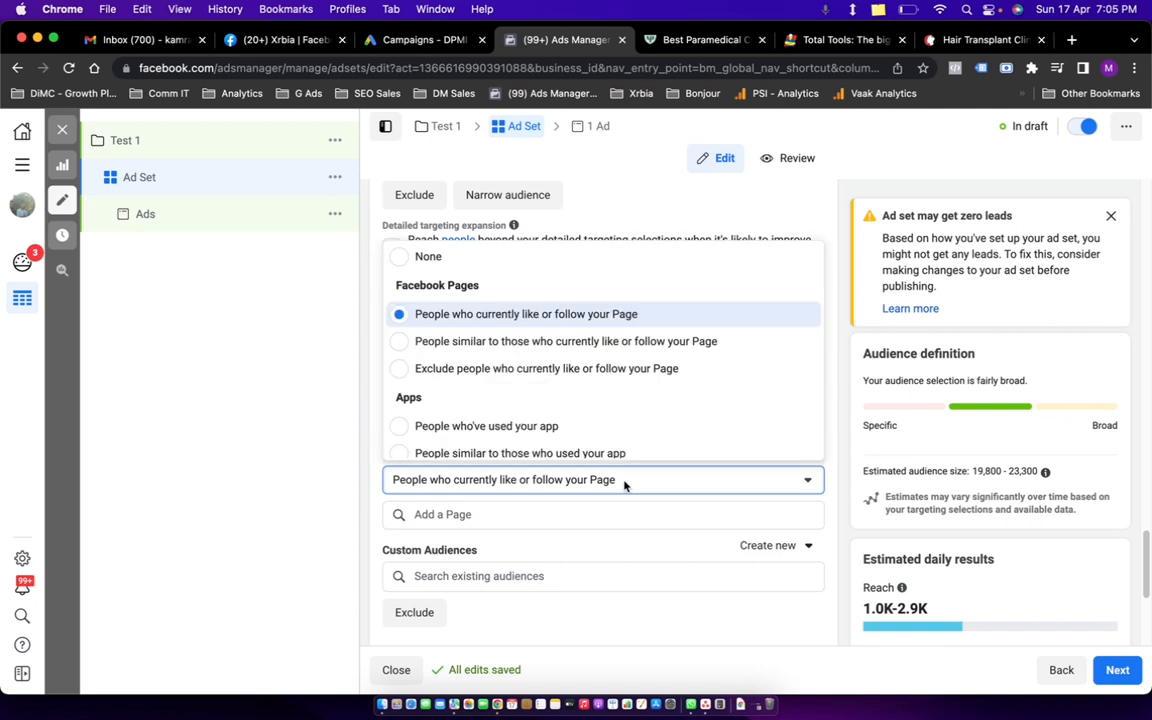
click(401, 257)
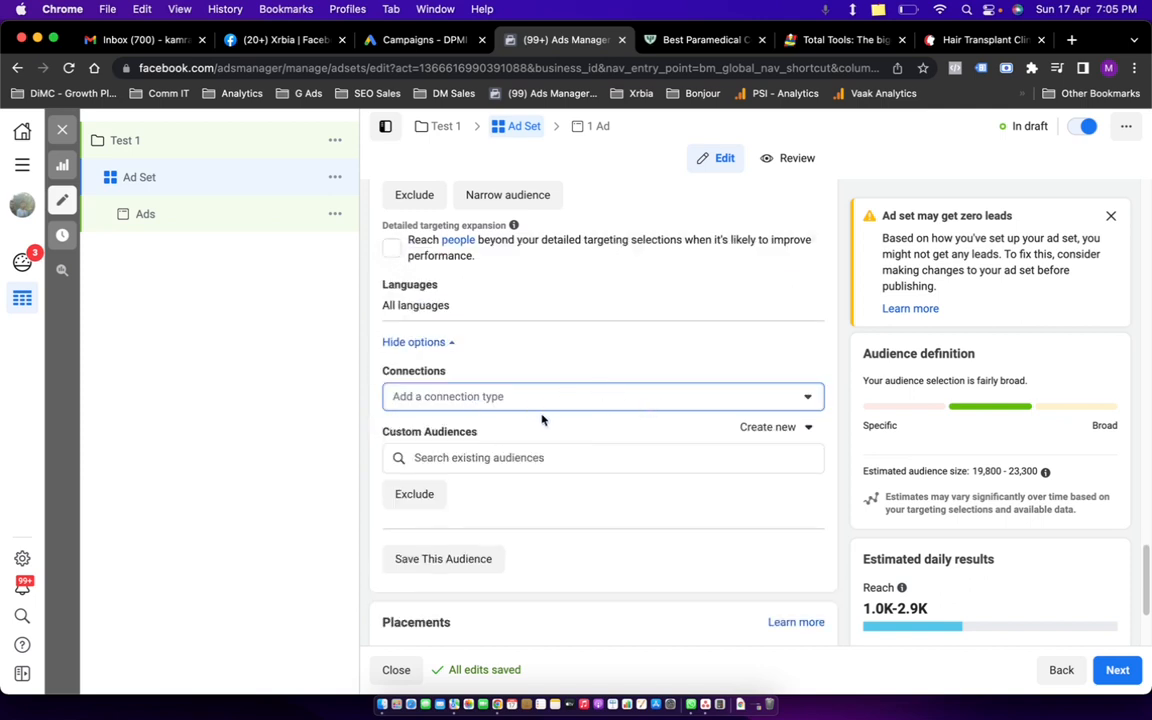
scroll(564, 424, up, 3)
Try excluding, then including Page followers, finally leaving the connection type as None.
click(541, 559)
click(542, 558)
click(542, 557)
scroll(520, 458, down, 2)
scroll(437, 421, up, 3)
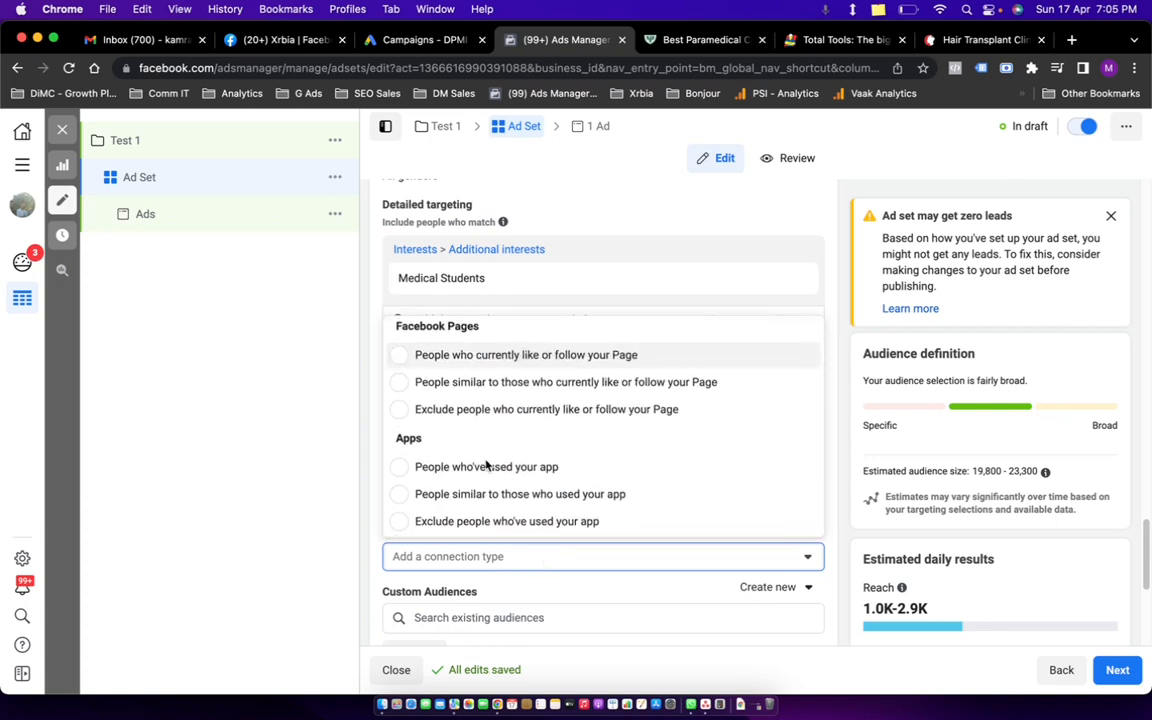
click(399, 416)
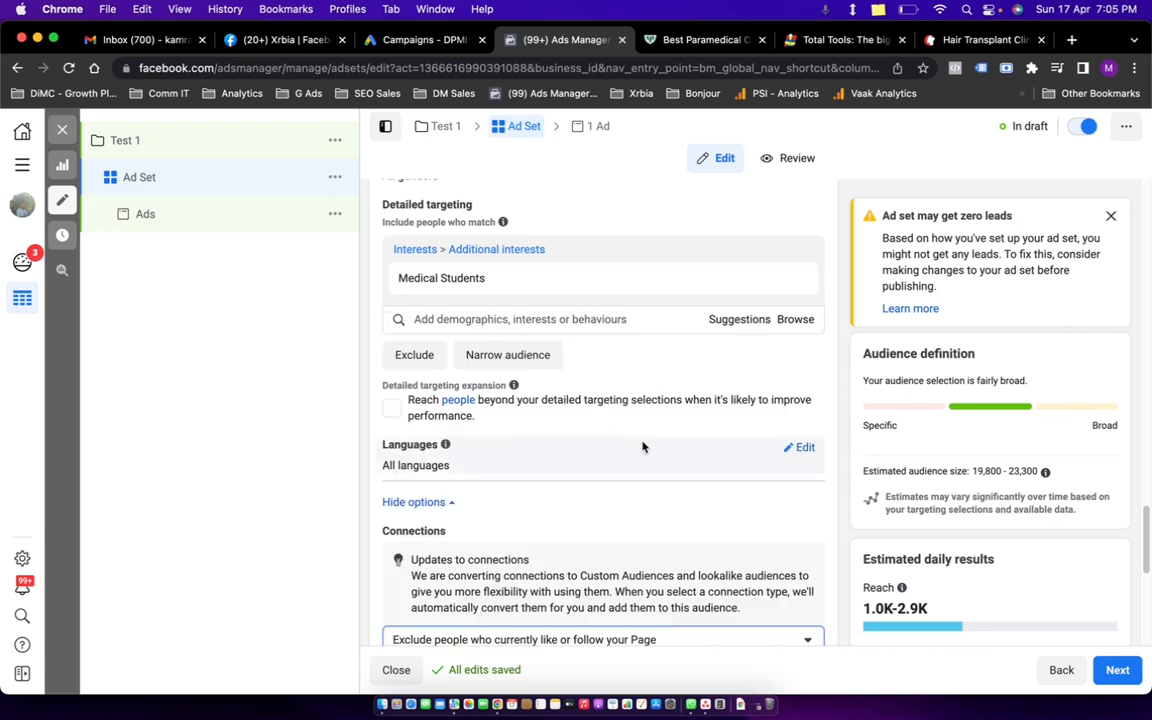
scroll(643, 447, down, 3)
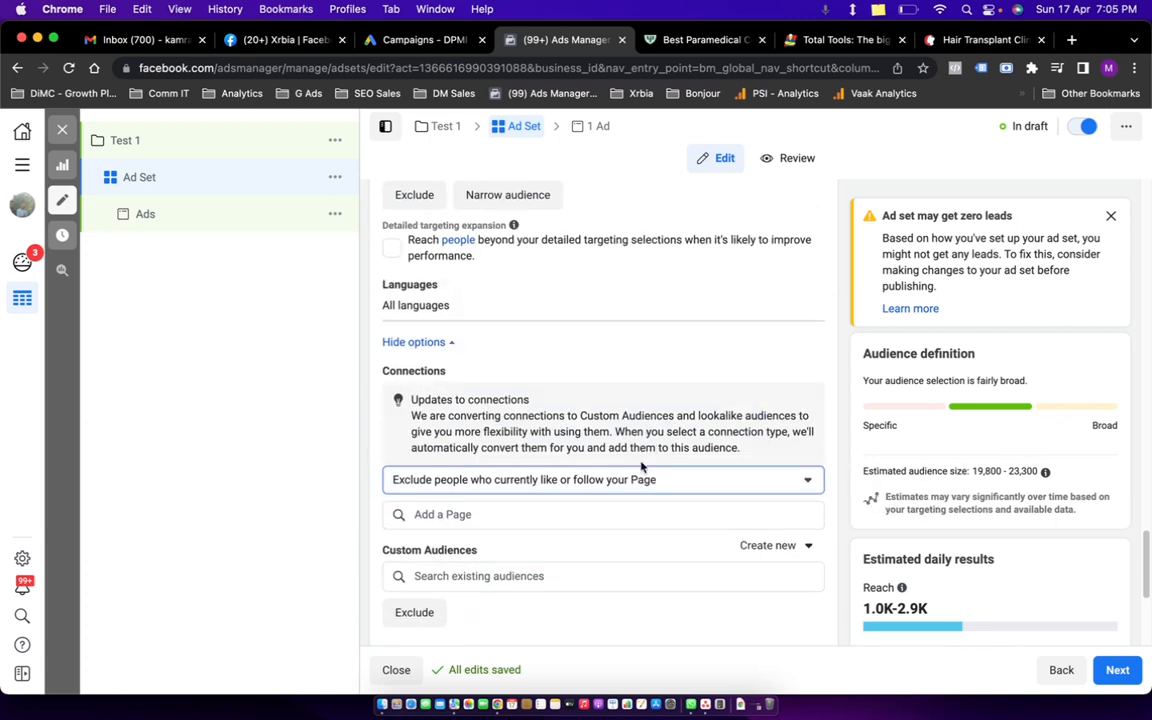
click(615, 481)
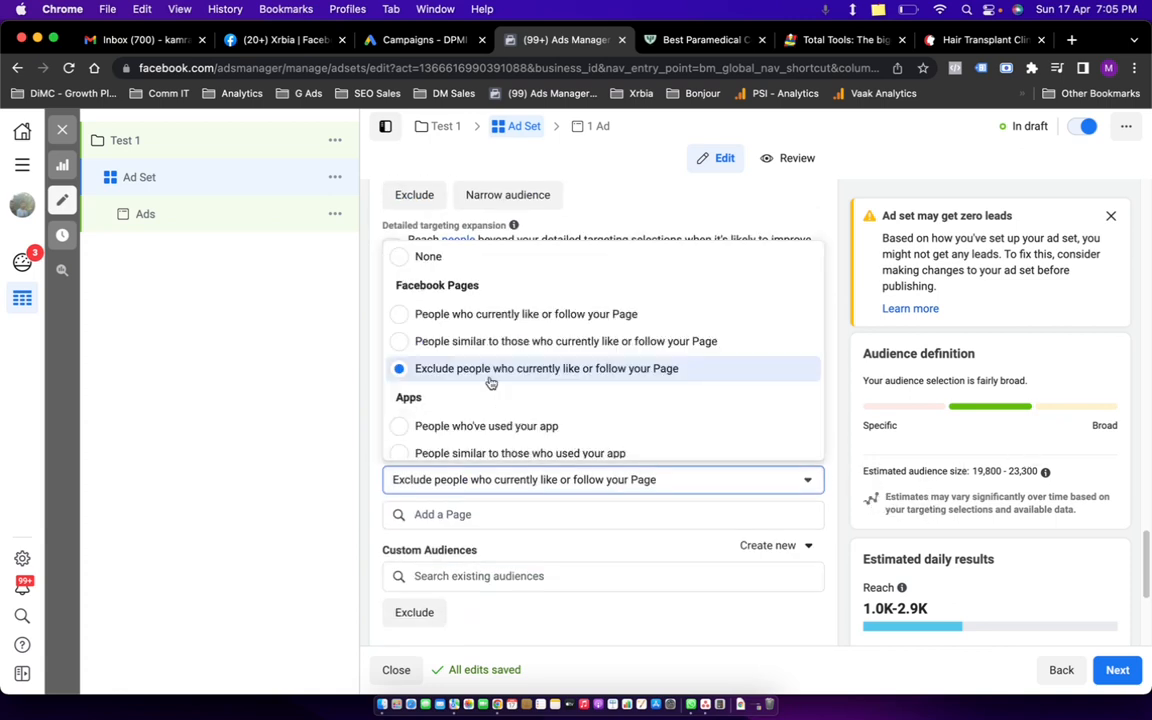
click(404, 318)
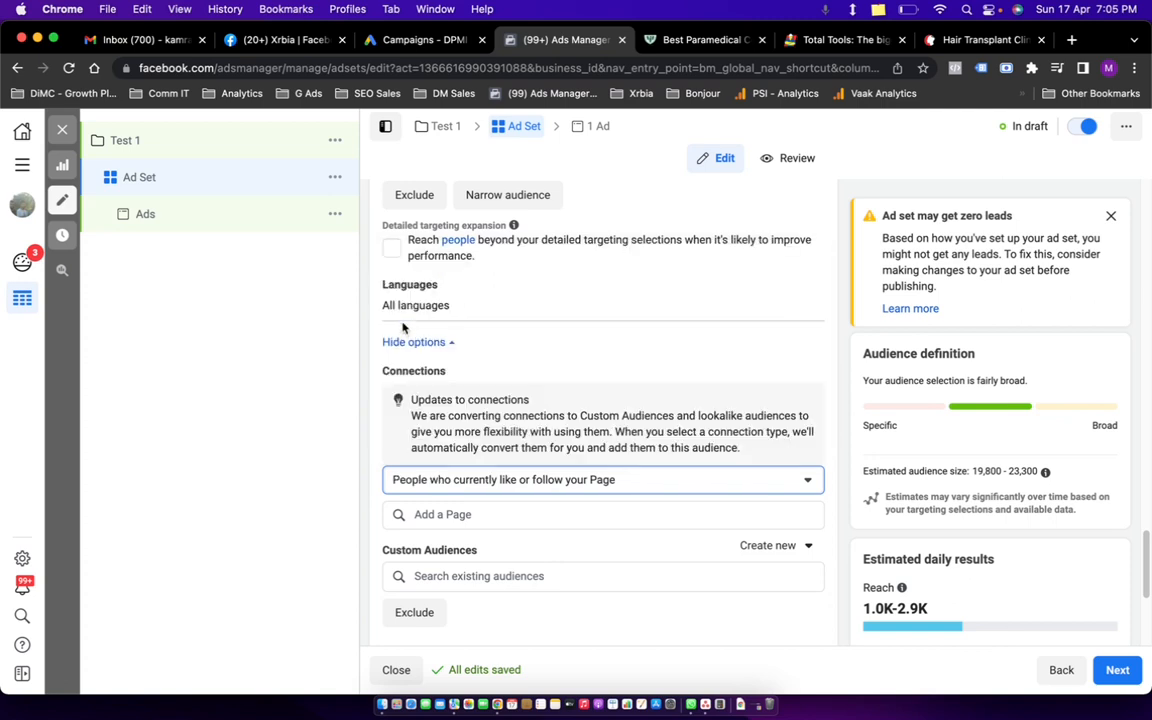
scroll(928, 548, down, 3)
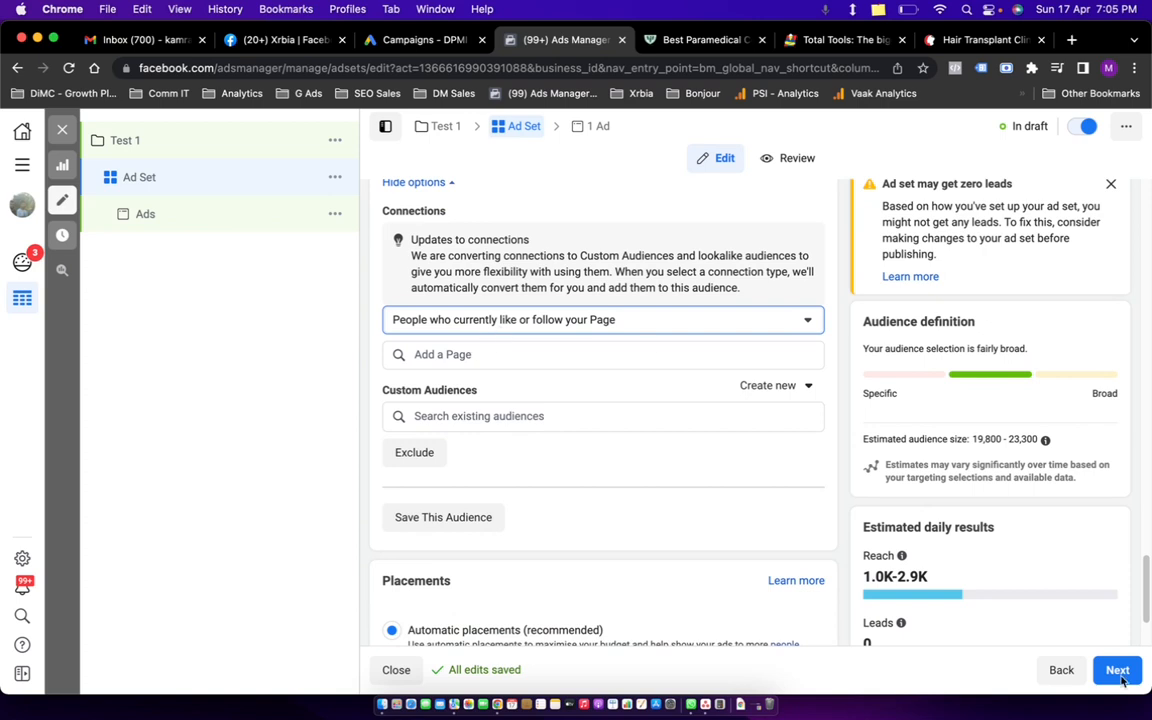
click(624, 322)
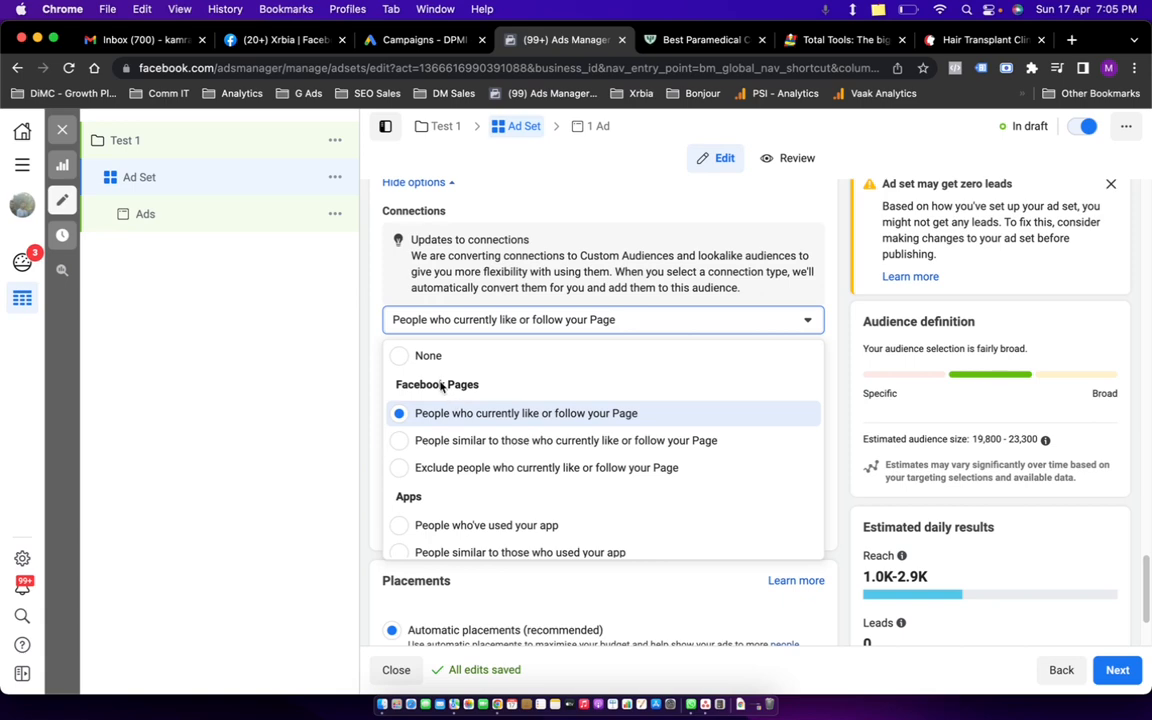
click(405, 357)
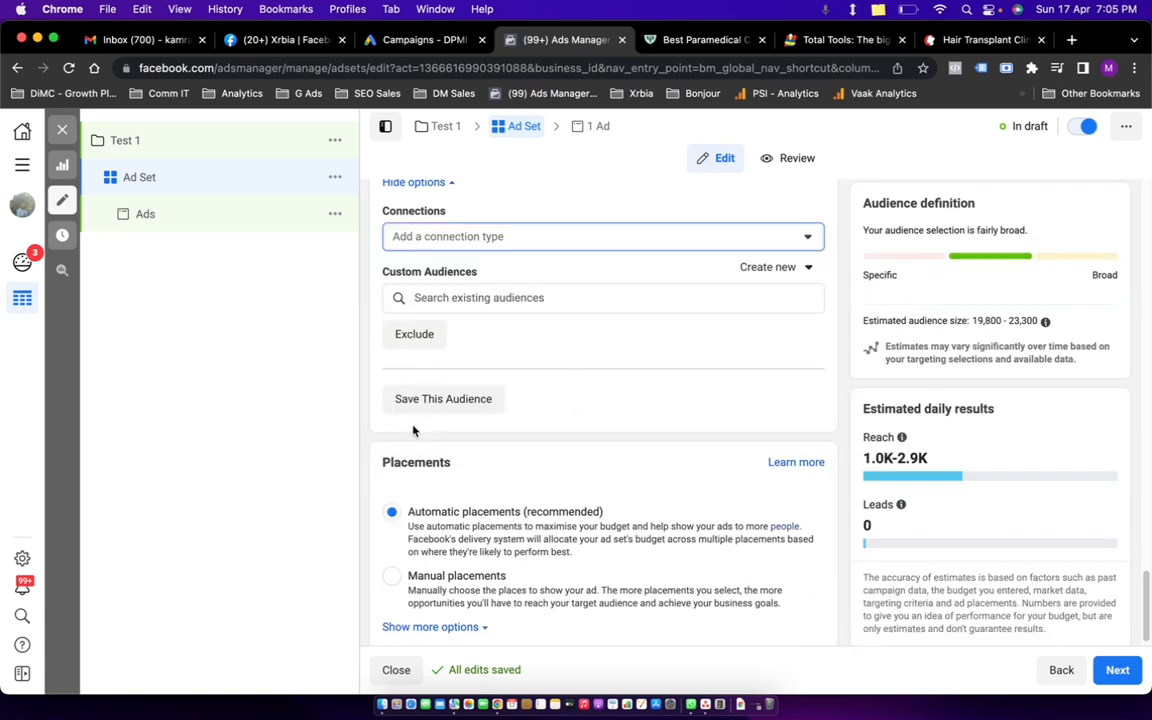
scroll(560, 447, down, 1)
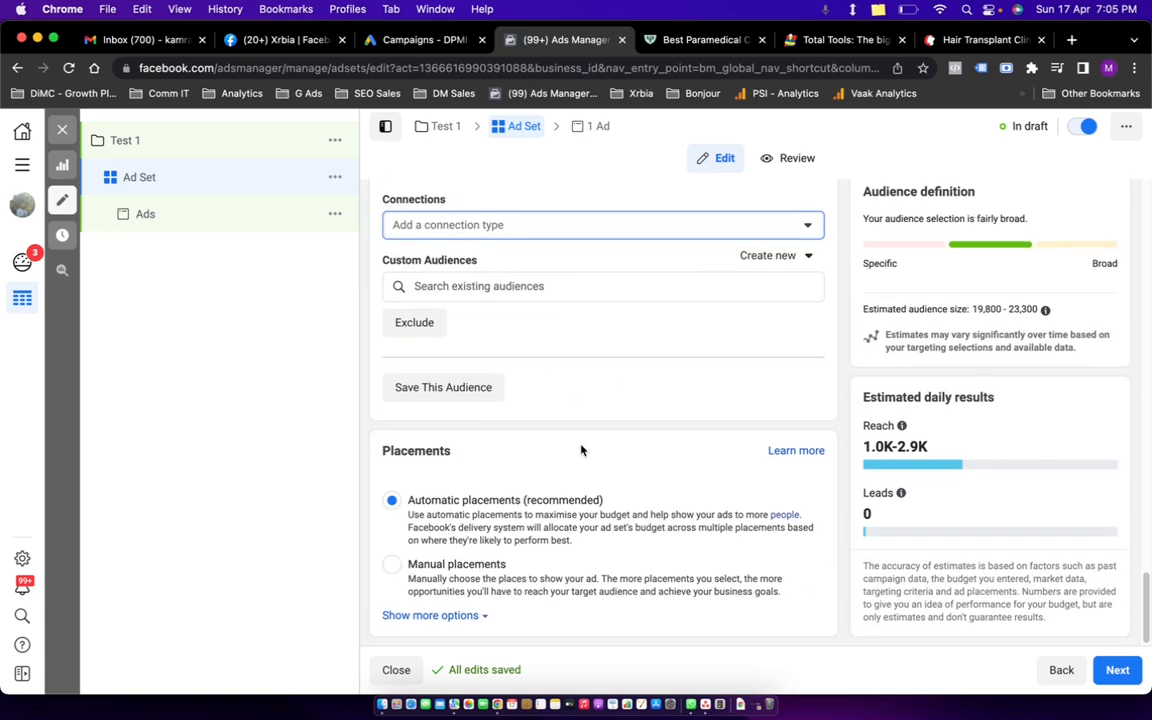
Switch to manual placements and toggle the Facebook, Instagram and Audience Network platforms.
click(466, 566)
scroll(553, 442, down, 5)
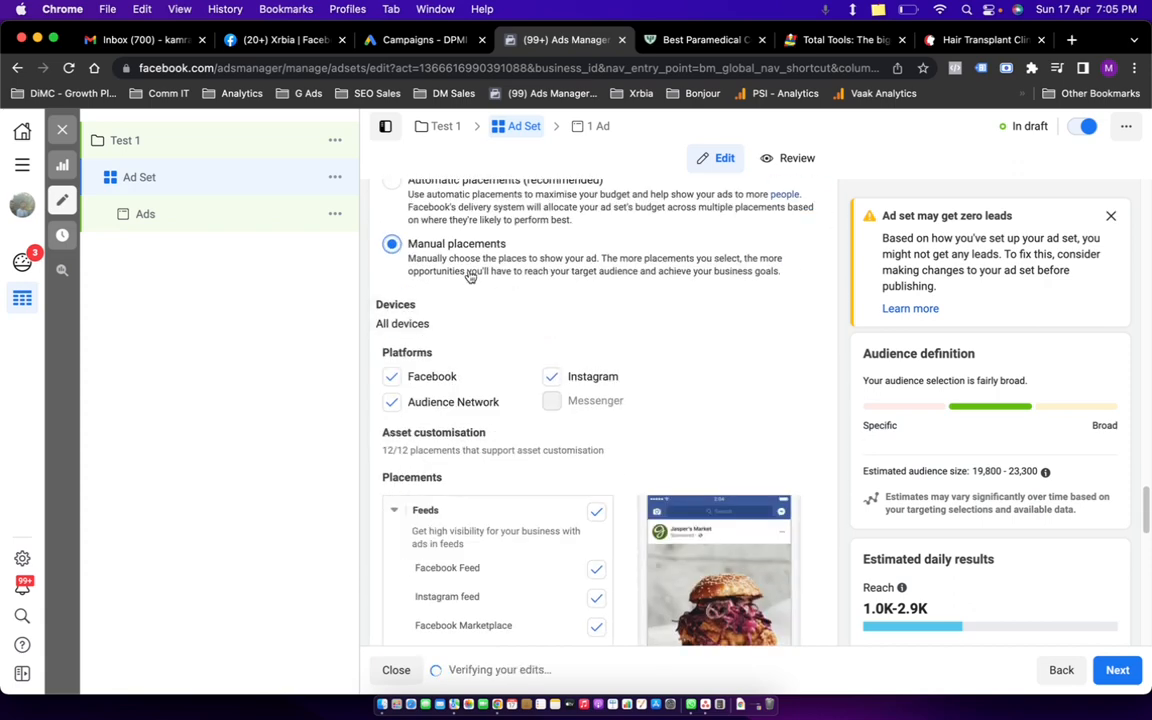
click(551, 377)
click(391, 402)
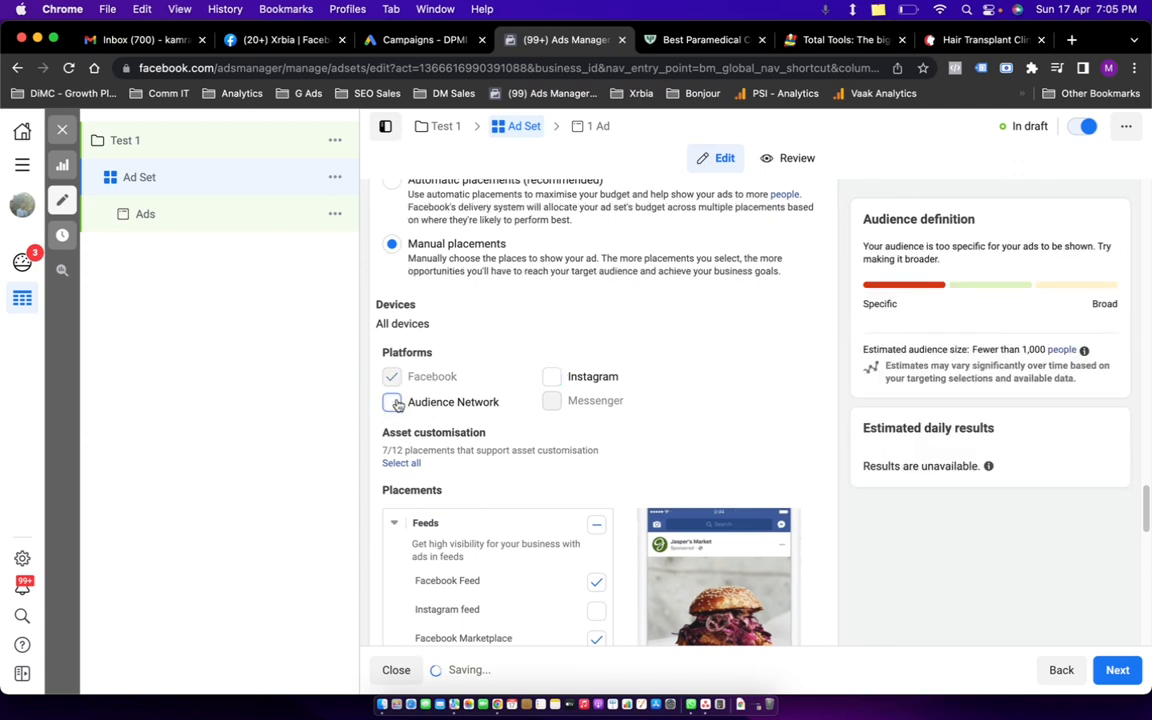
click(551, 377)
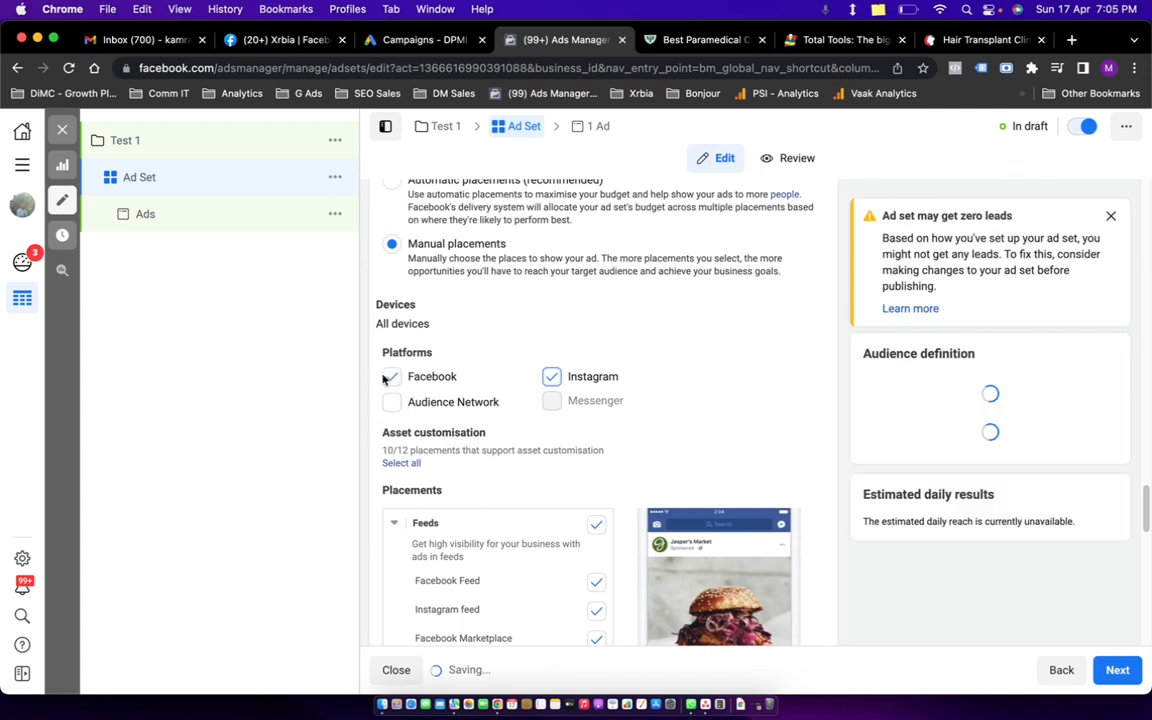
click(391, 377)
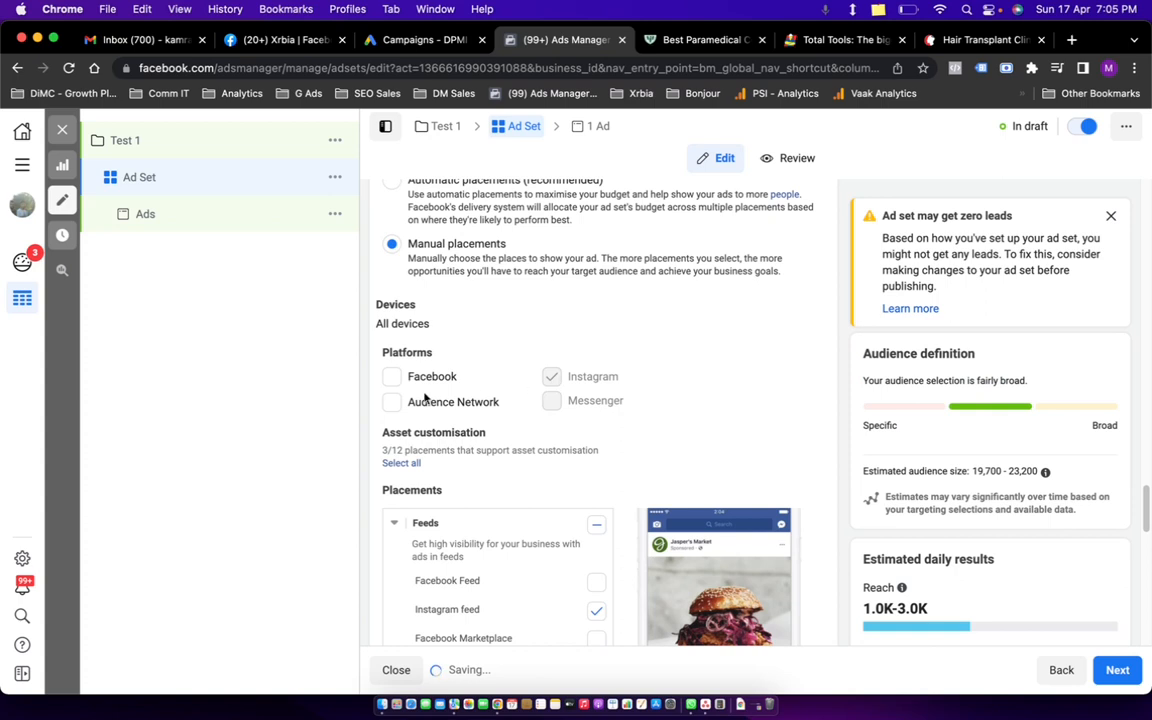
click(391, 402)
click(551, 377)
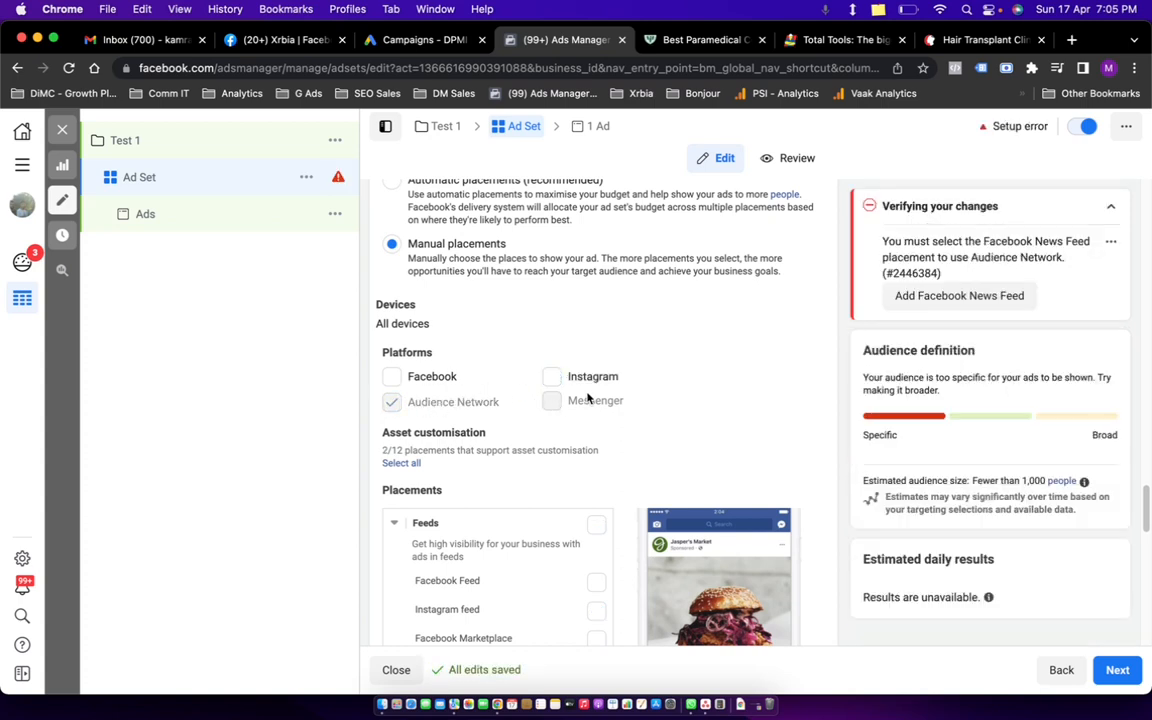
scroll(589, 399, down, 3)
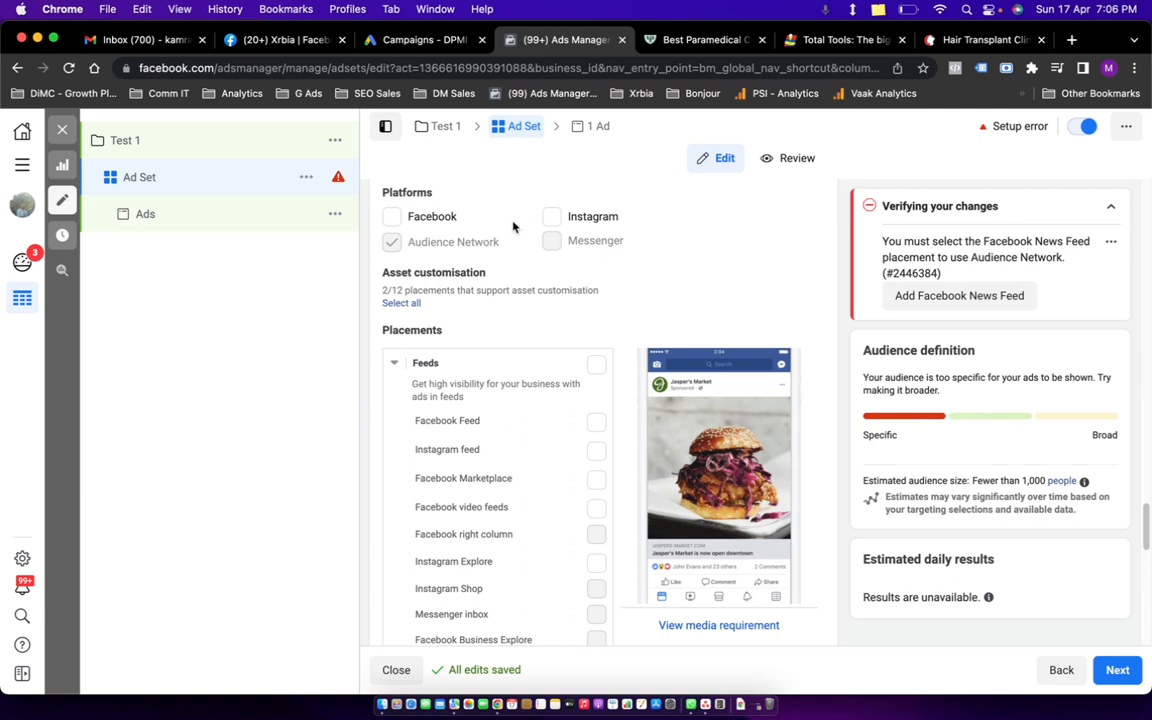
Finish with Facebook and Instagram checked and Audience Network excluded.
click(391, 217)
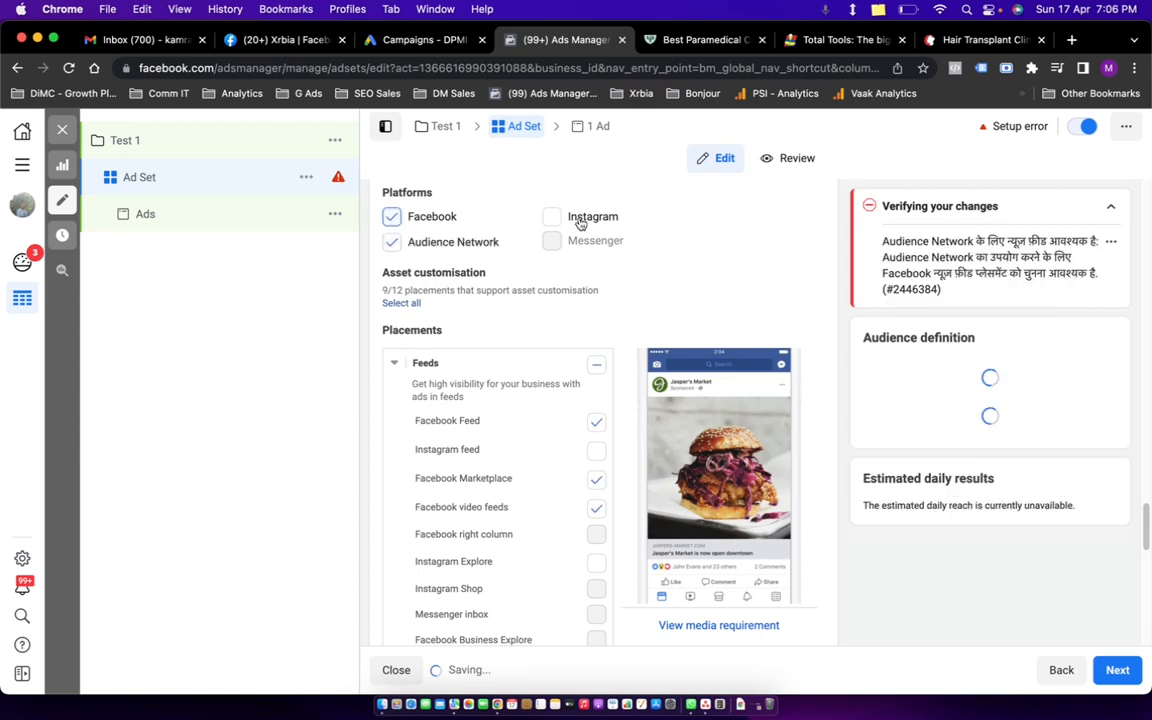
click(551, 217)
click(413, 244)
scroll(599, 355, down, 10)
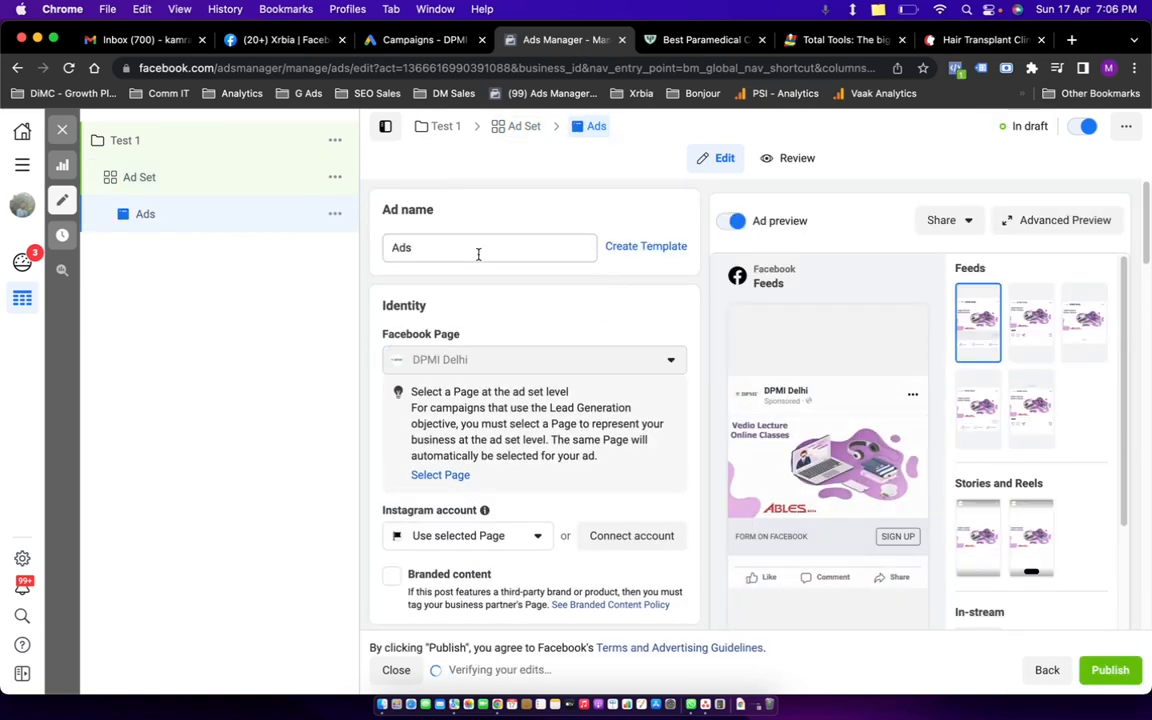
Keep the ad name as 'Ads'.
double_click(475, 251)
click(516, 306)
scroll(590, 370, down, 4)
scroll(600, 390, up, 4)
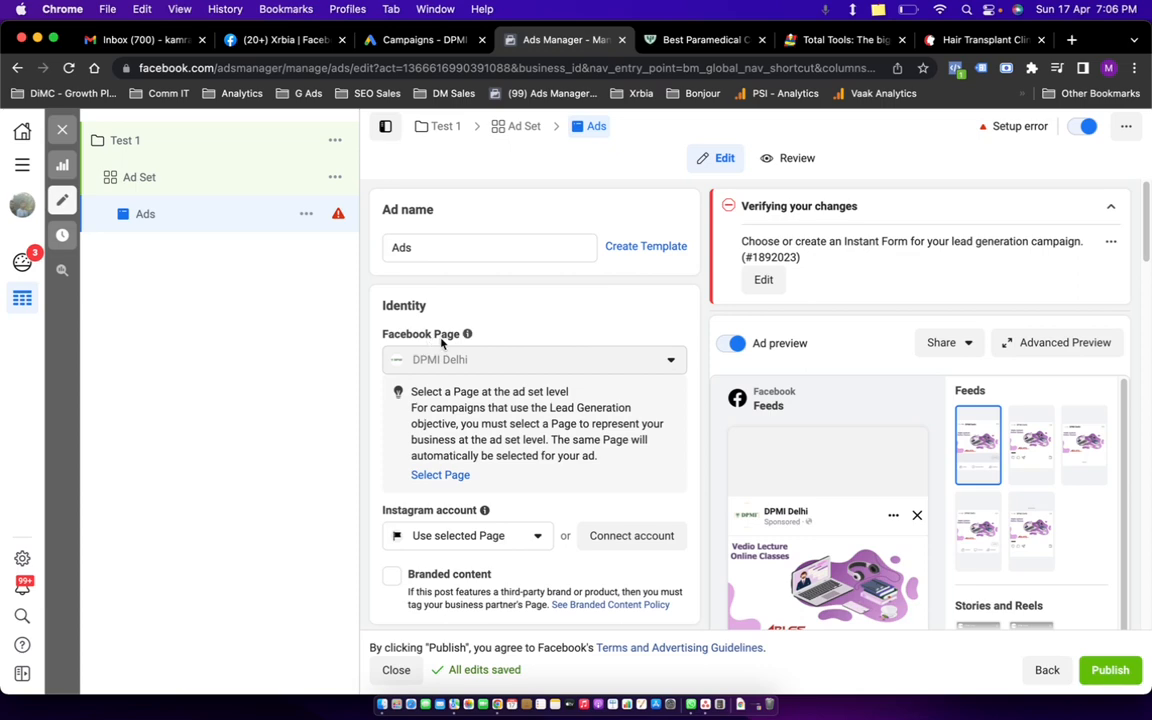
Keep the DPMI Delhi Page as the ad's Instagram identity.
click(460, 535)
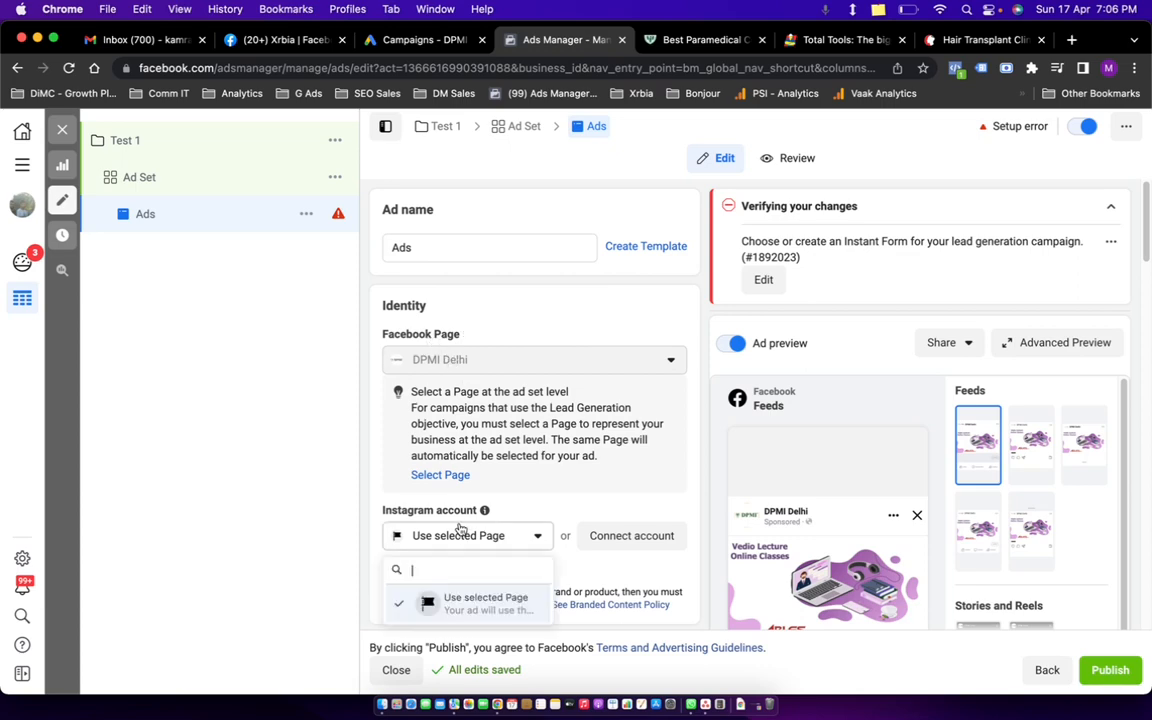
scroll(490, 545, down, 3)
scroll(503, 523, down, 3)
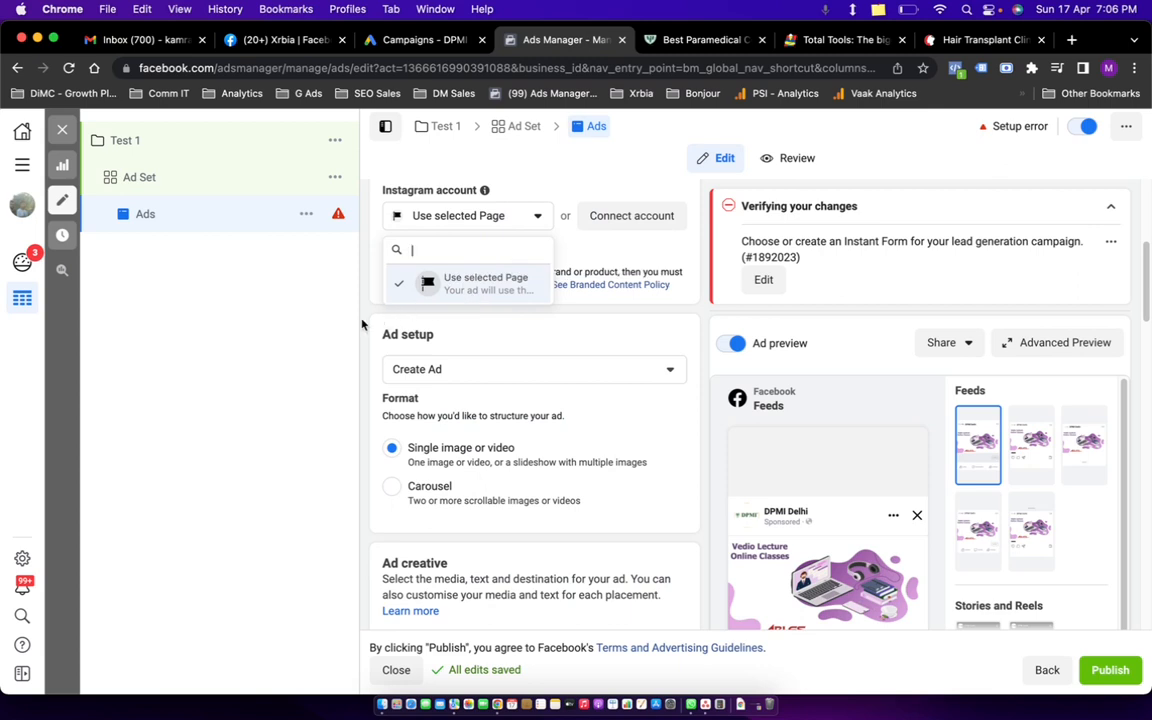
click(395, 324)
scroll(423, 320, up, 2)
scroll(423, 320, up, 1)
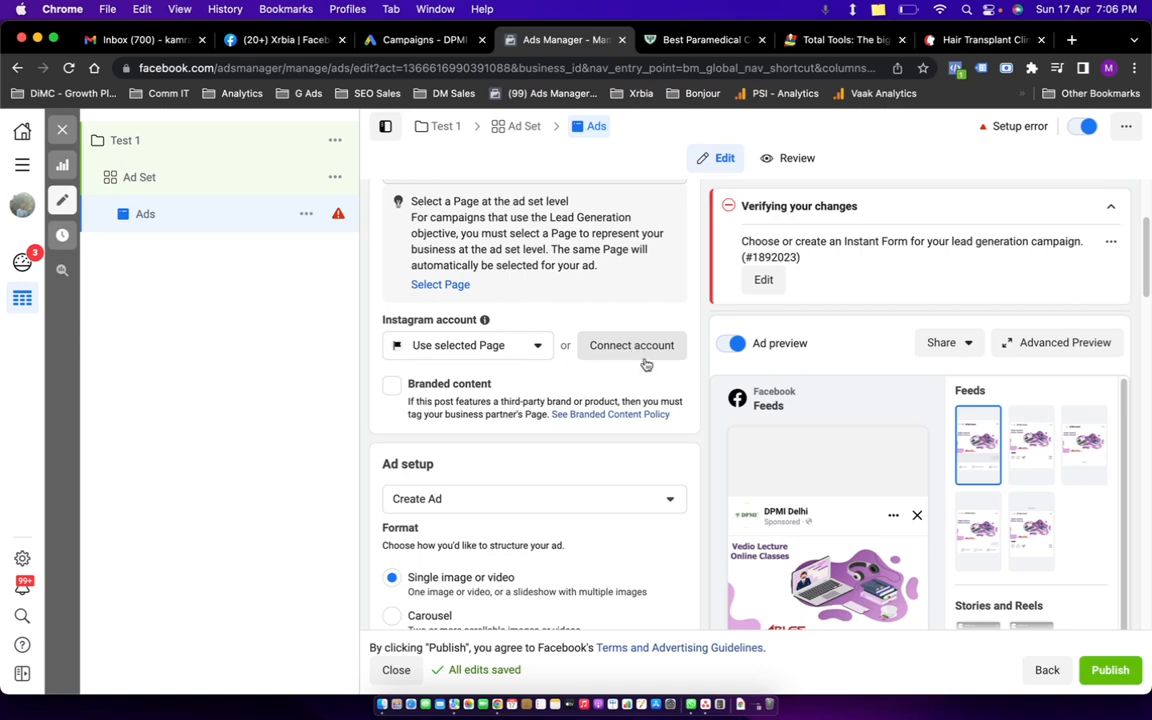
Review the single image or video format and the Ad creative section.
scroll(640, 355, down, 3)
mouse_move(797, 627)
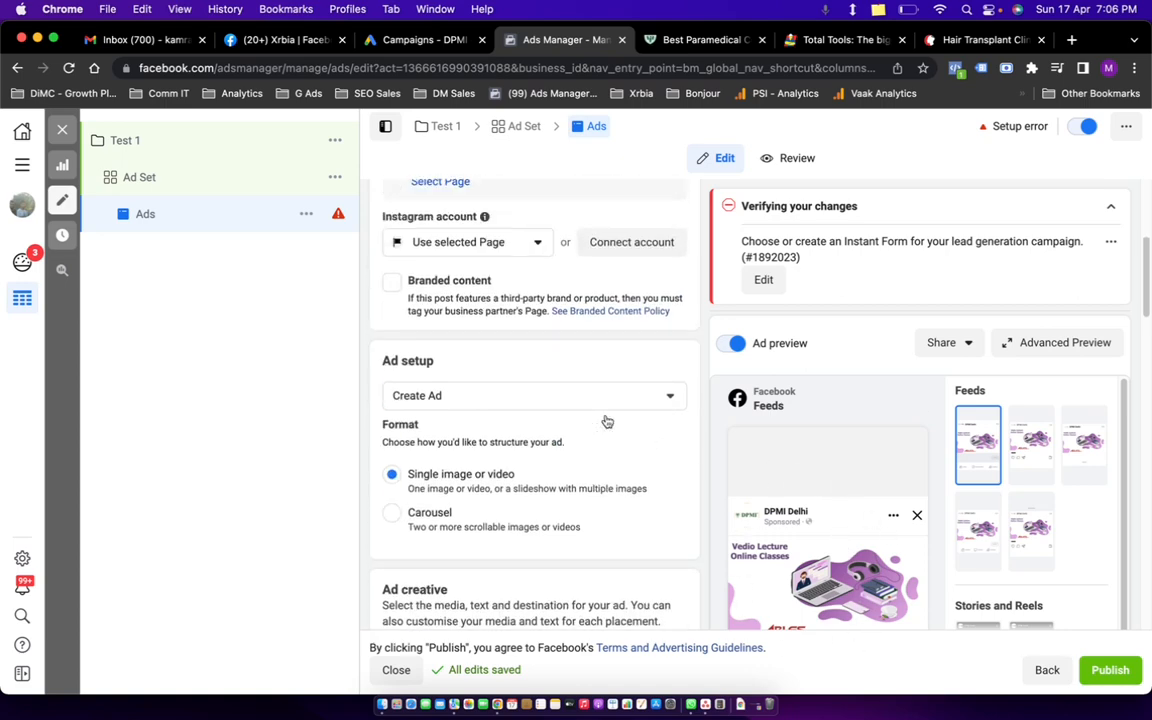
scroll(605, 416, up, 5)
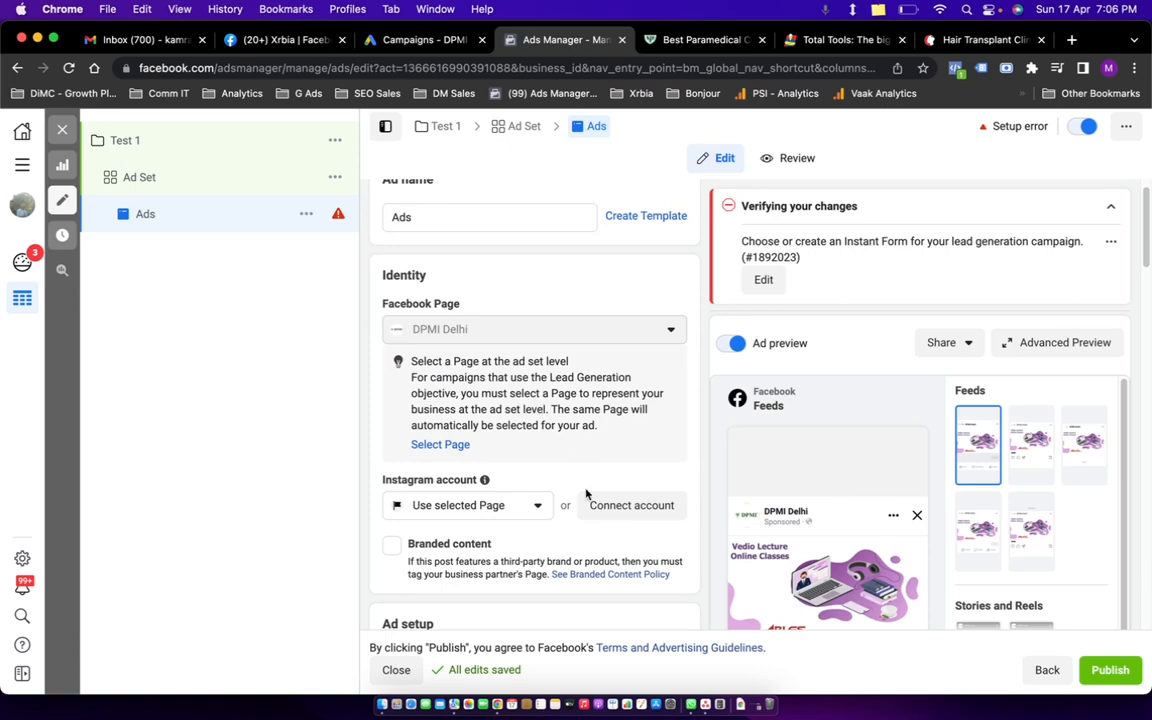
scroll(506, 450, down, 5)
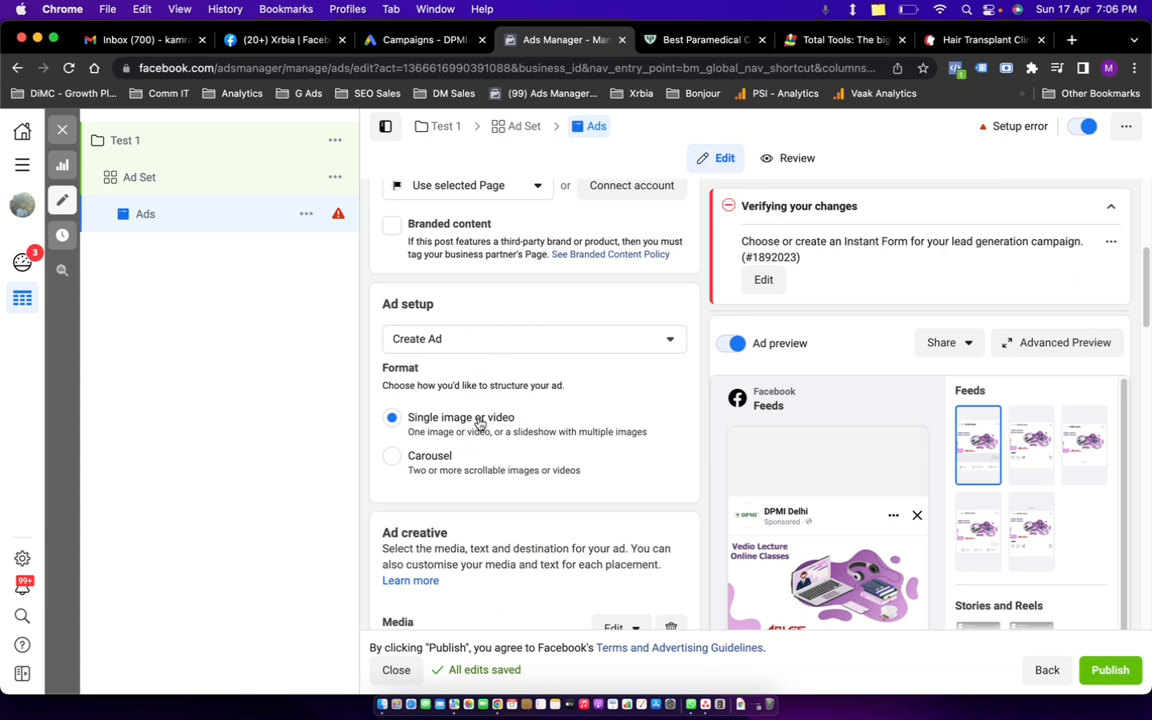
scroll(630, 446, down, 3)
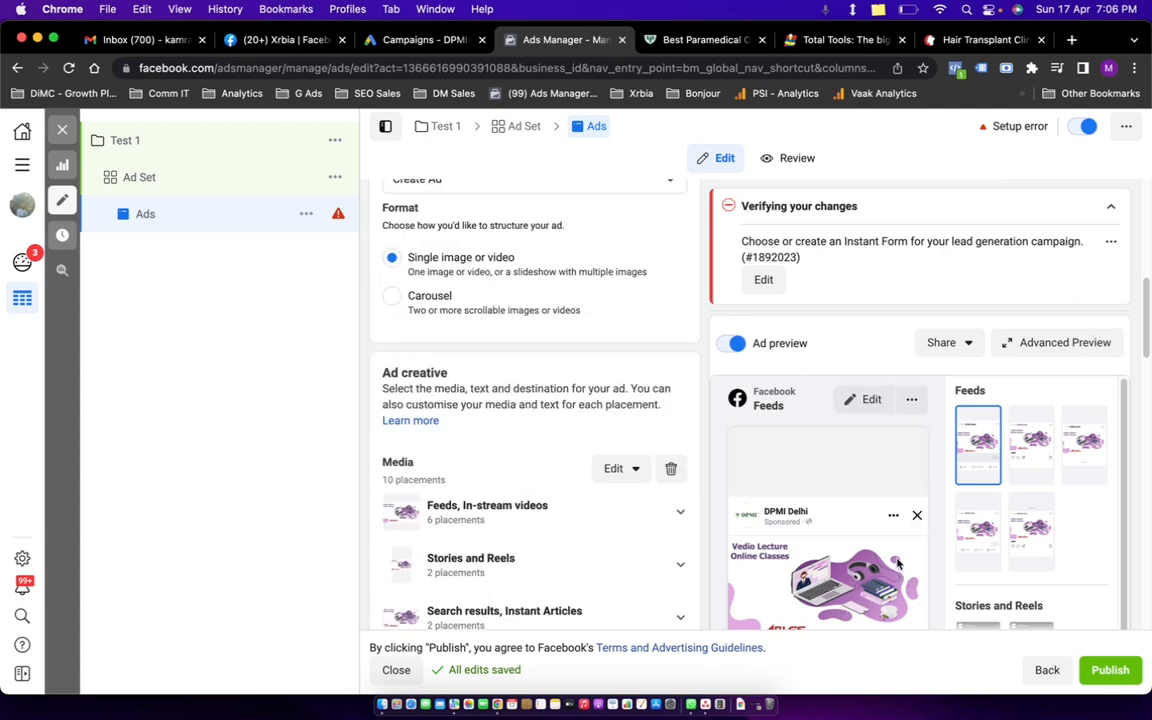
scroll(760, 510, up, 3)
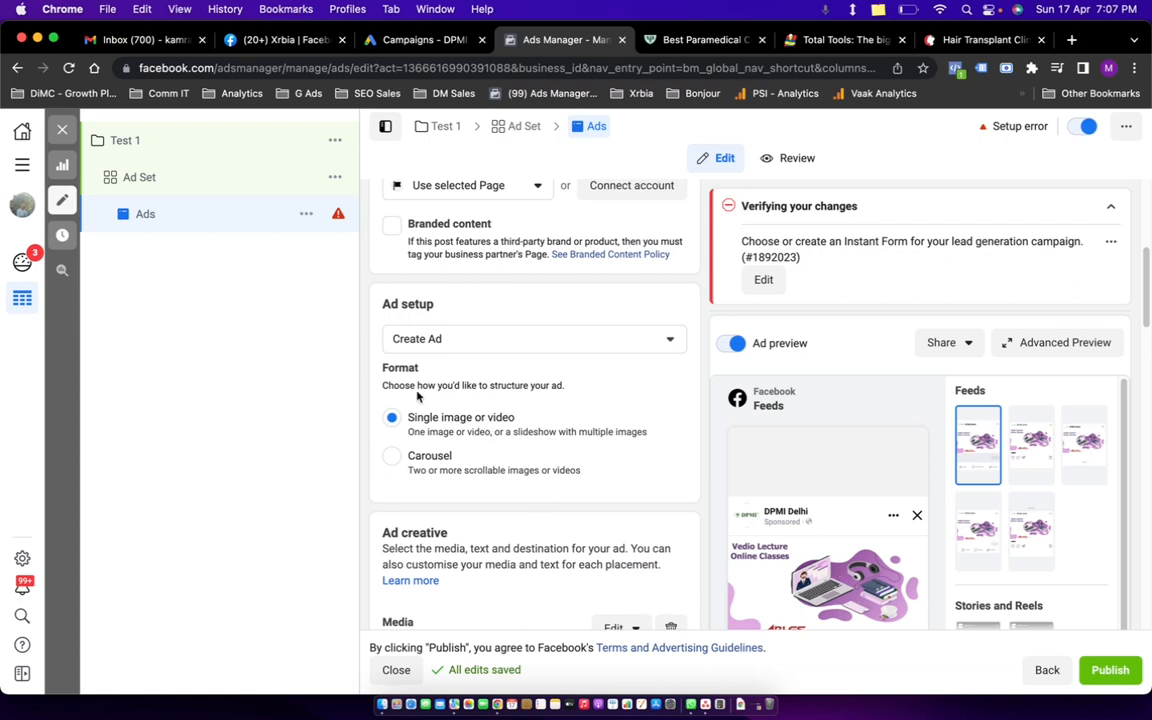
Check the Creative Hub mockup and feed media editing options, backing out of both.
click(495, 343)
click(448, 431)
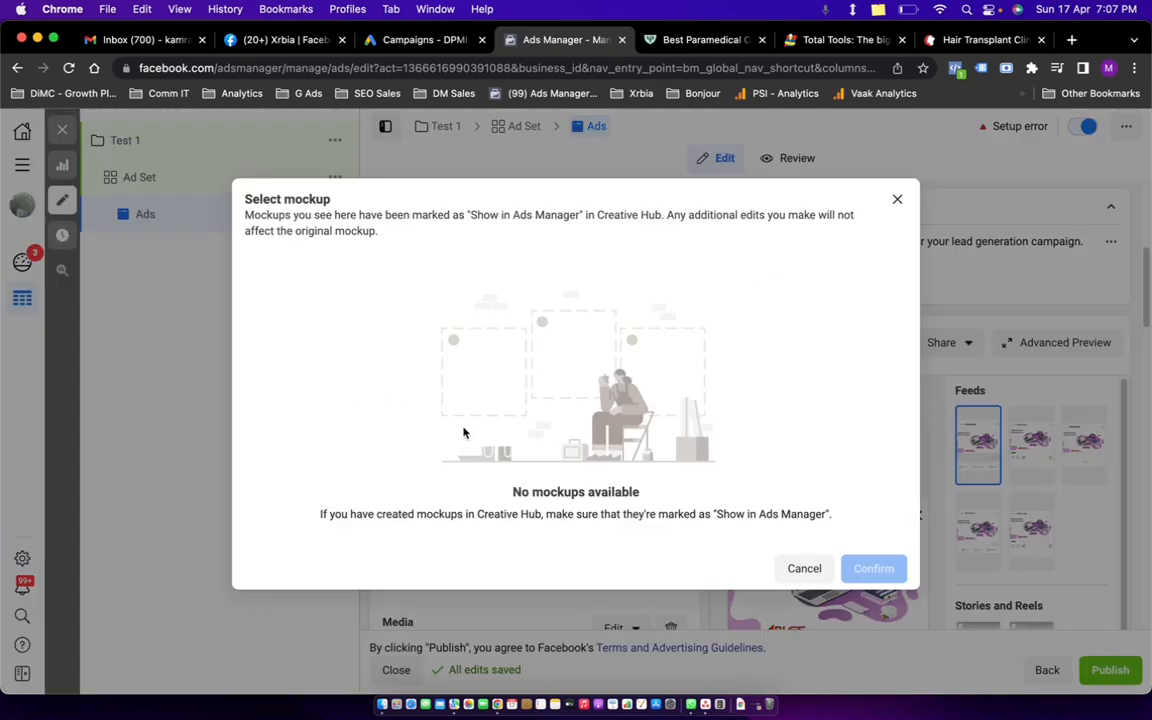
click(798, 568)
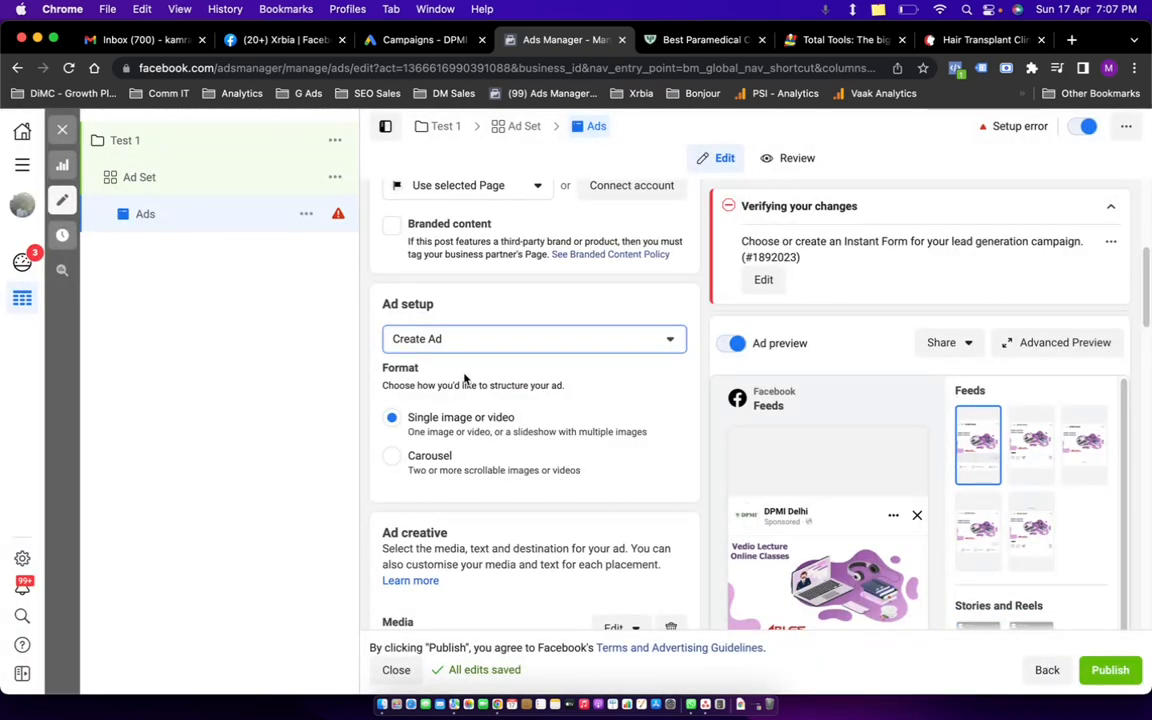
scroll(473, 370, up, 1)
scroll(543, 470, down, 3)
scroll(492, 360, down, 5)
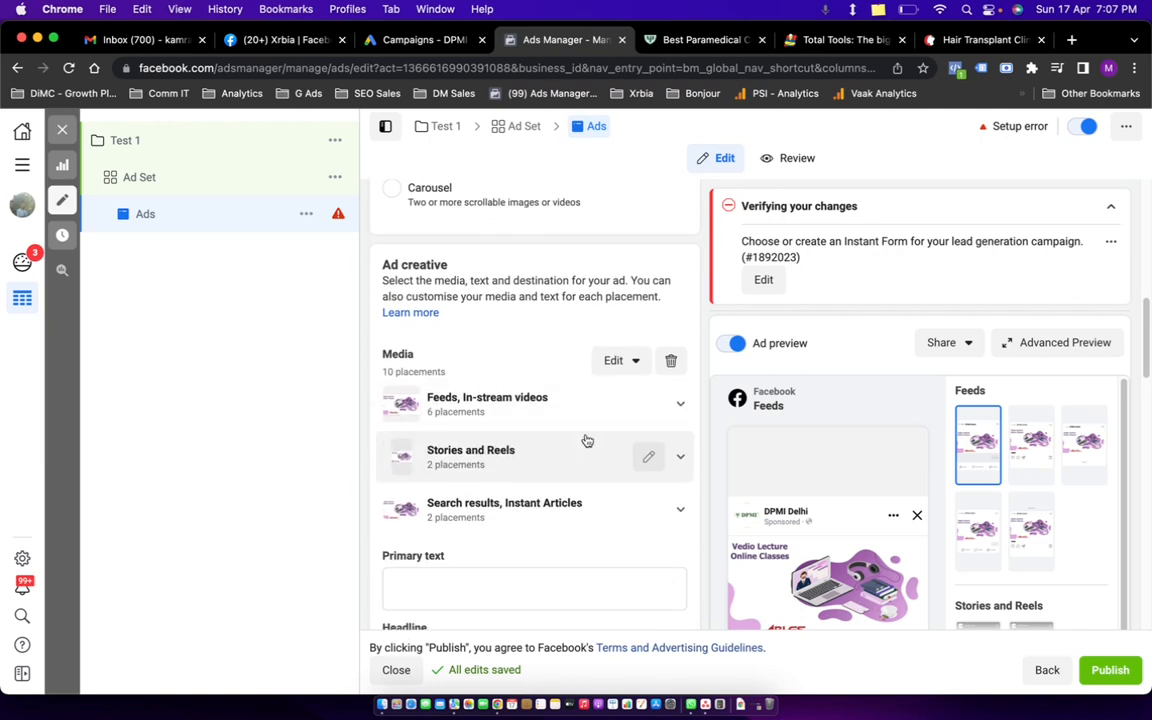
click(650, 404)
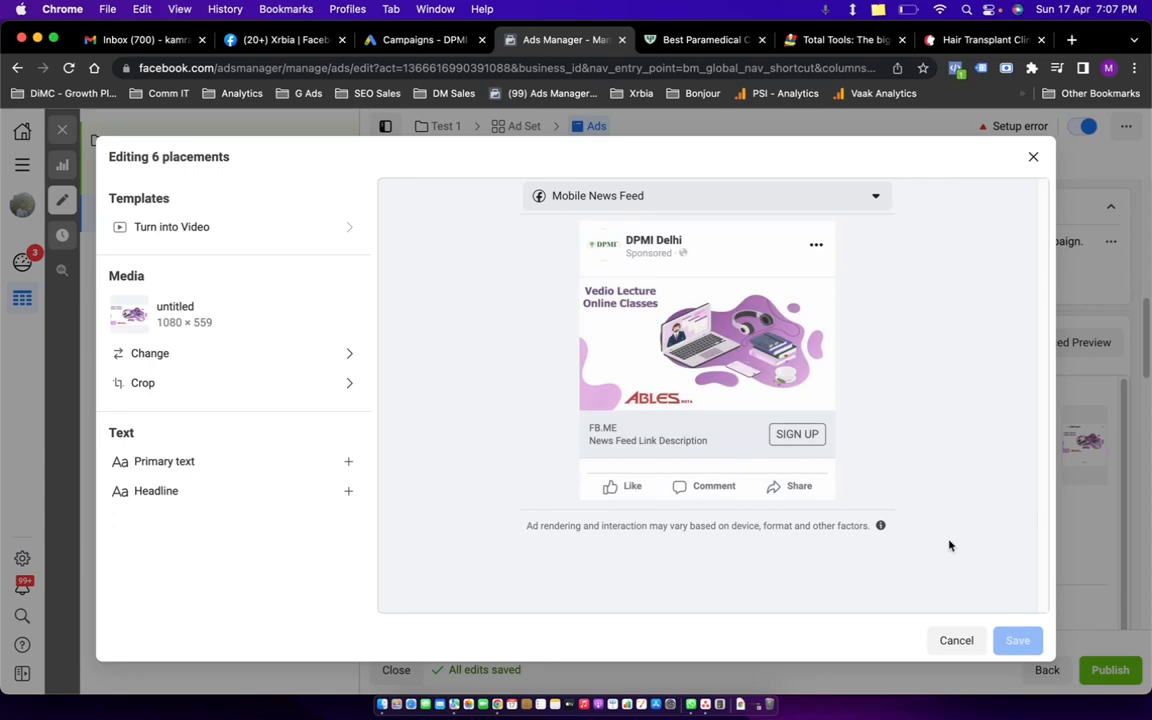
click(957, 641)
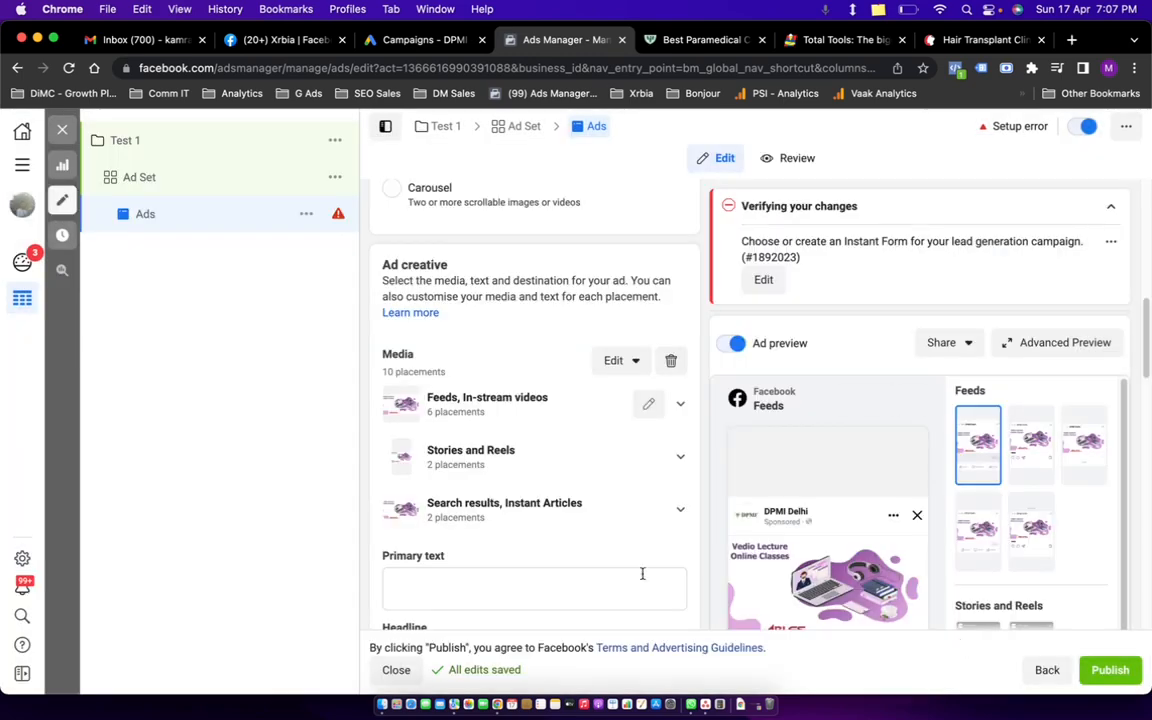
Replace the ad media with the green DPMI paramedical image, keeping the suggested crops.
click(668, 361)
click(423, 390)
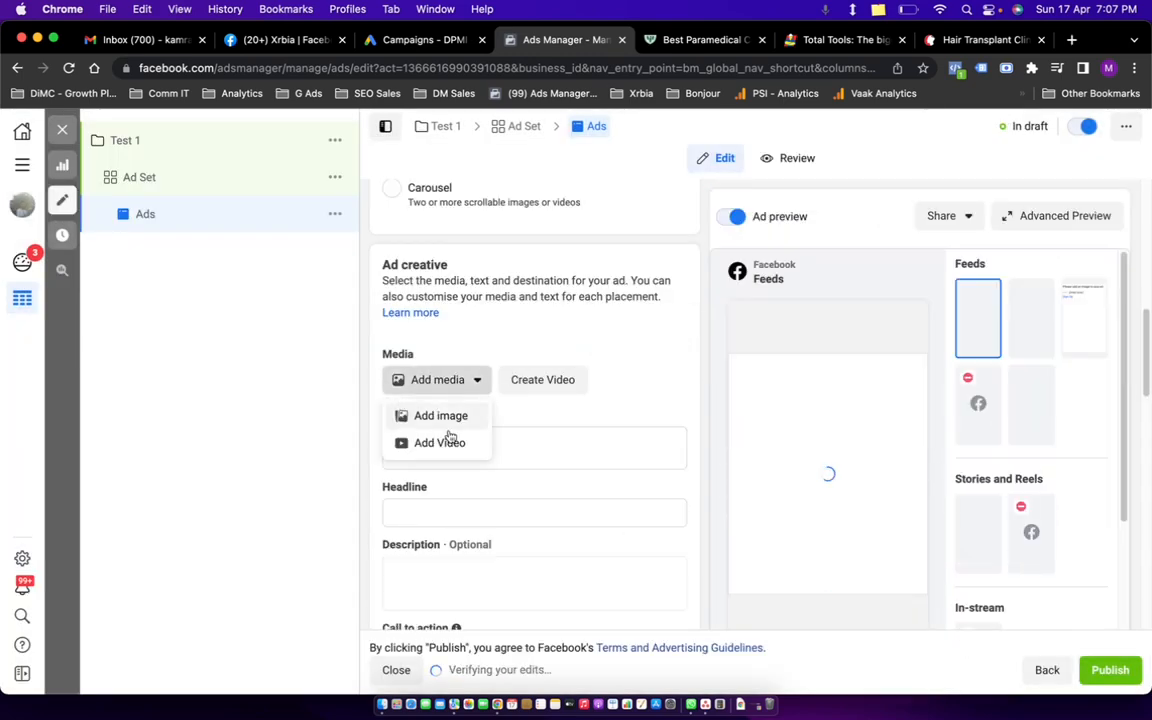
click(450, 418)
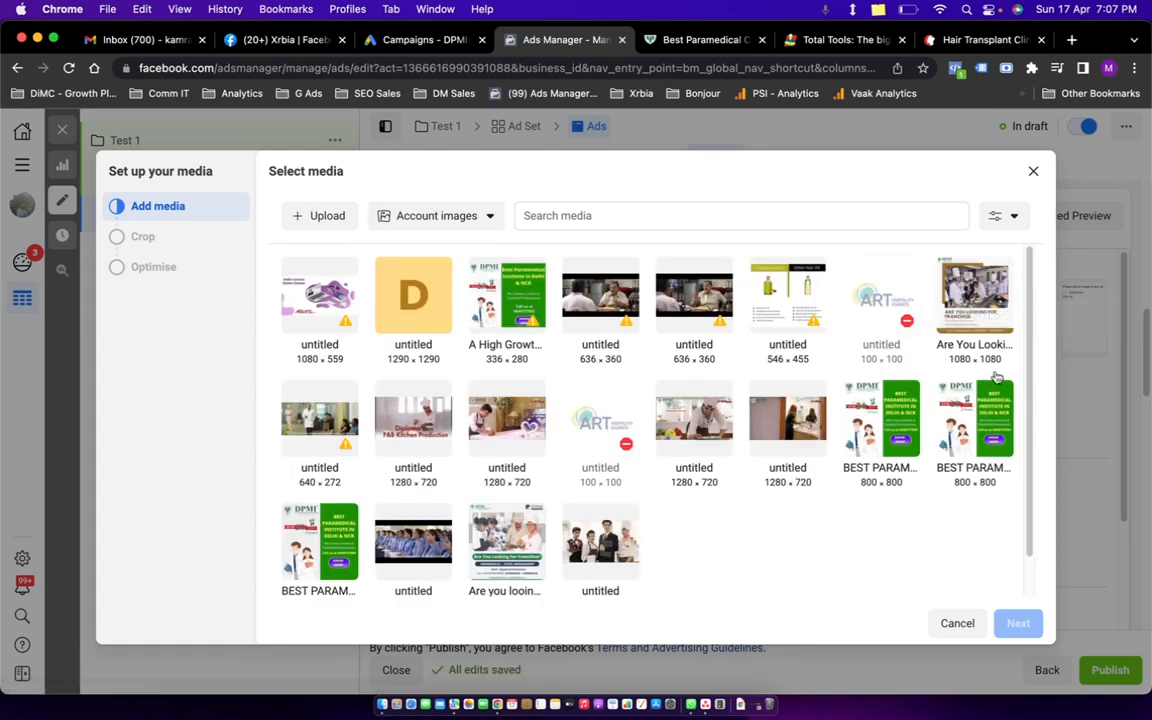
click(306, 552)
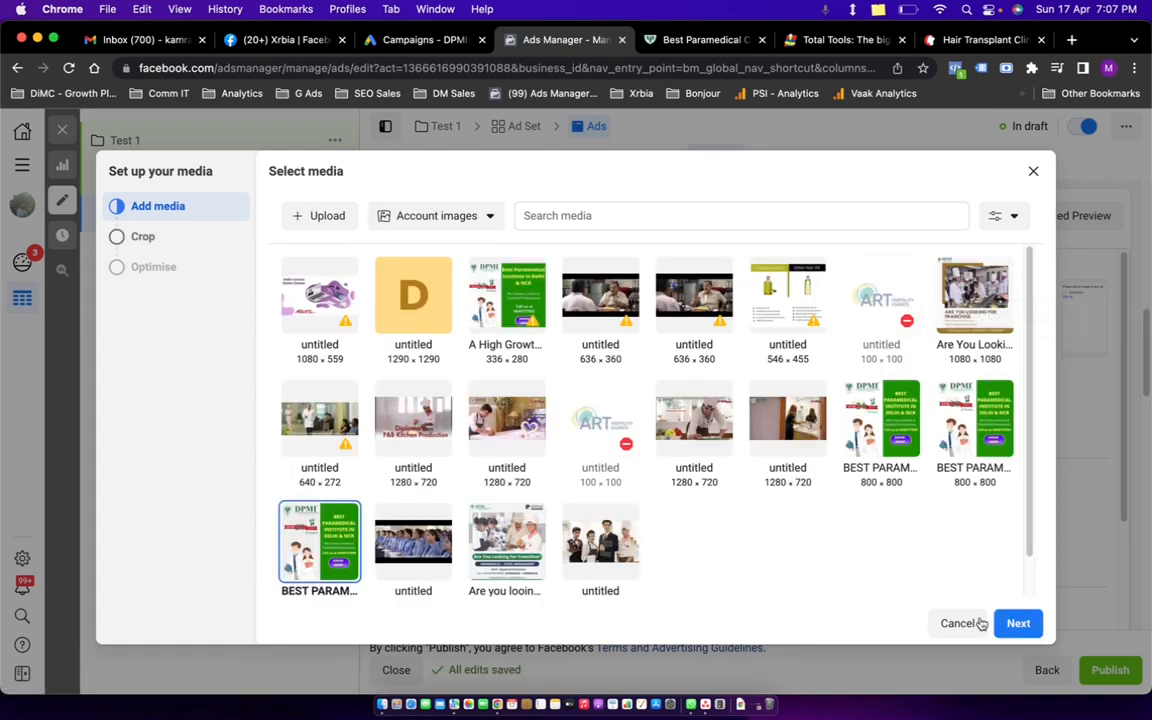
click(1018, 628)
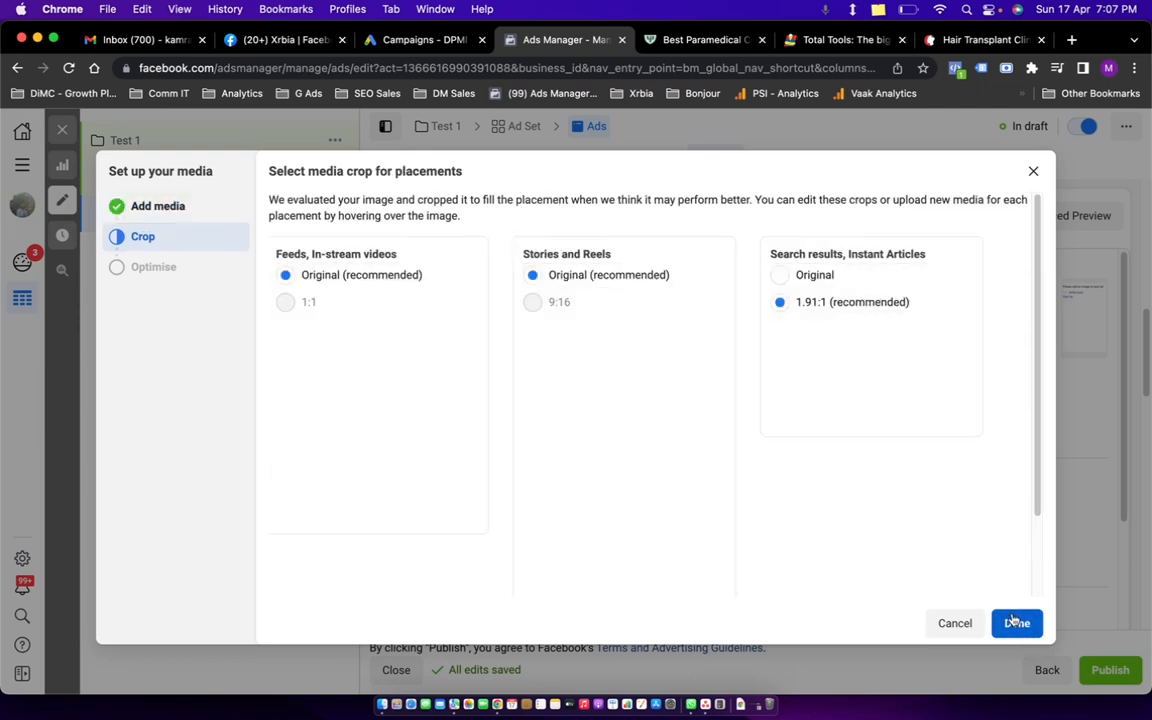
click(1016, 622)
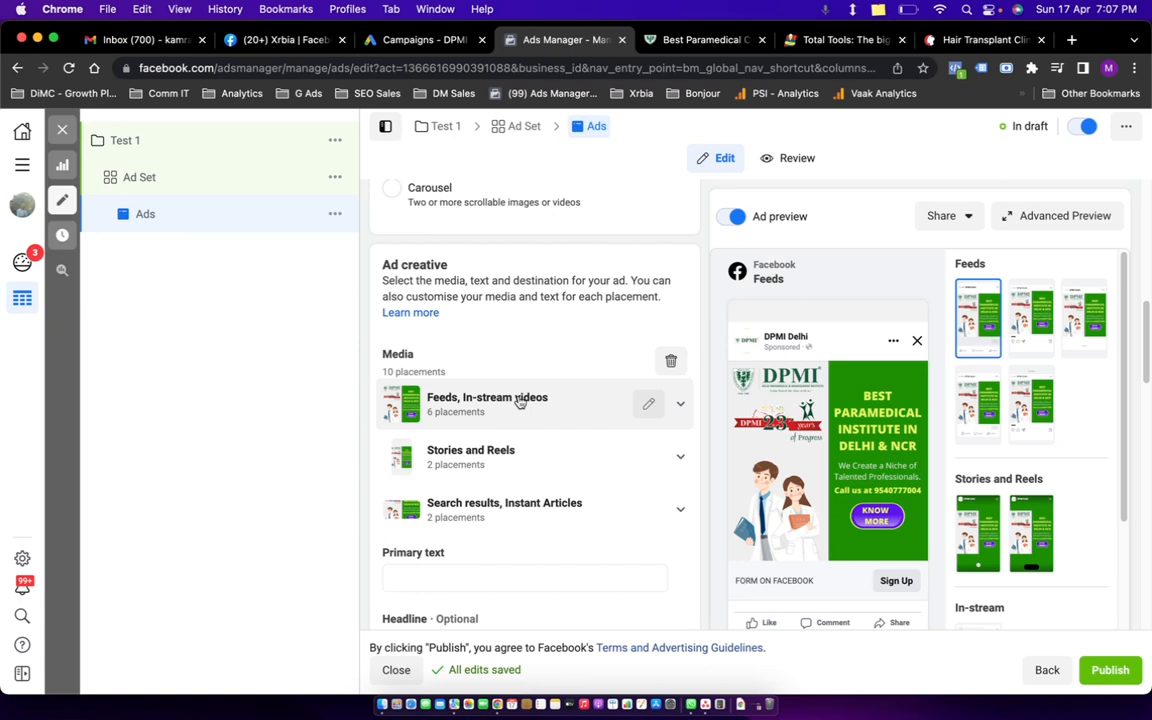
Fill in placeholder ad copy: primary text 'adfadf', headline 'adfad', description 'adff'.
scroll(555, 357, down, 5)
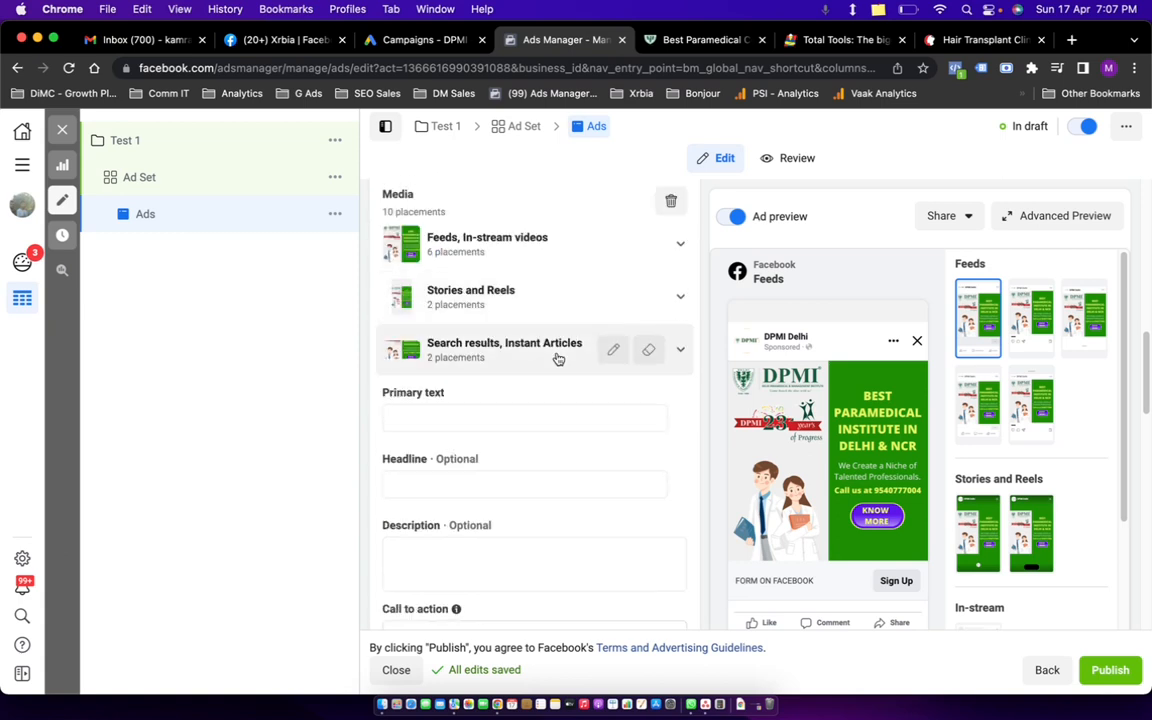
scroll(558, 355, up, 3)
click(460, 414)
text(adfadf)
scroll(571, 451, down, 3)
click(517, 352)
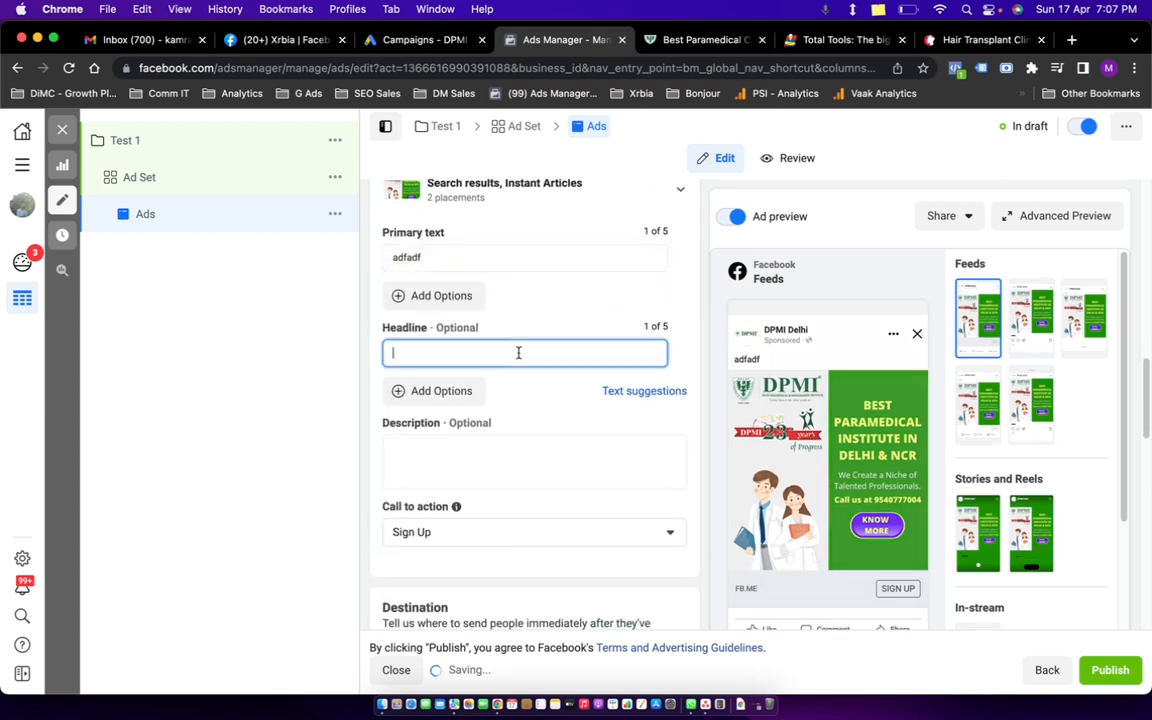
text(adfad)
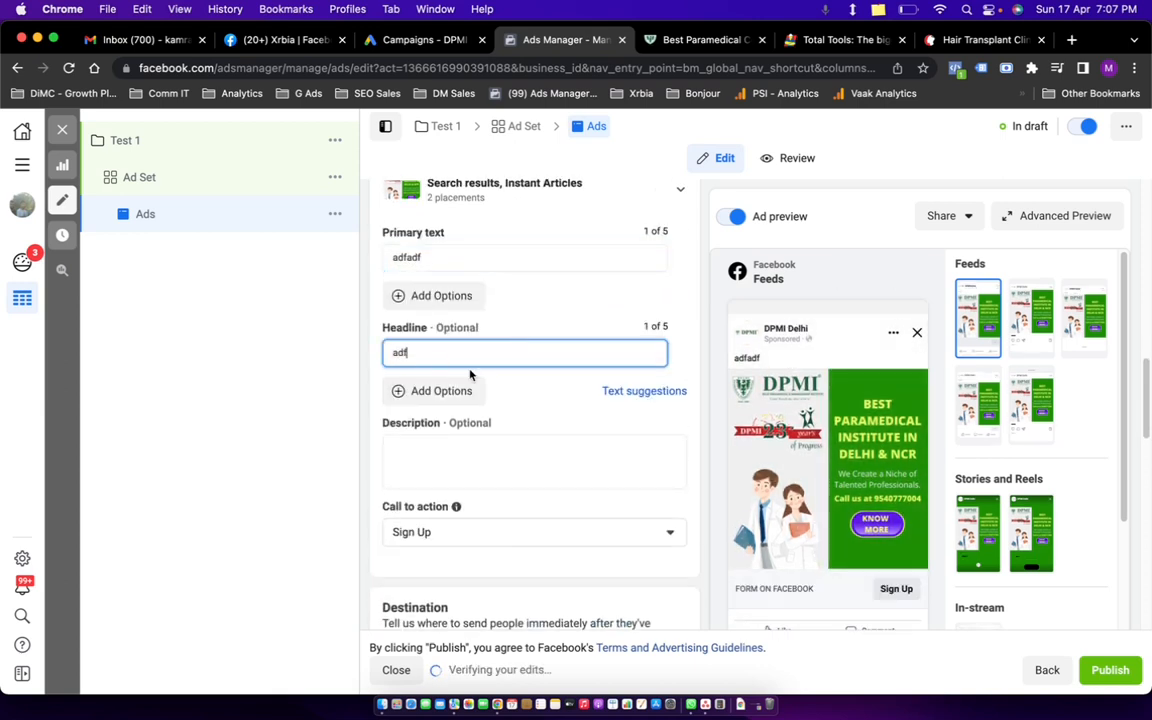
click(449, 459)
text(adff)
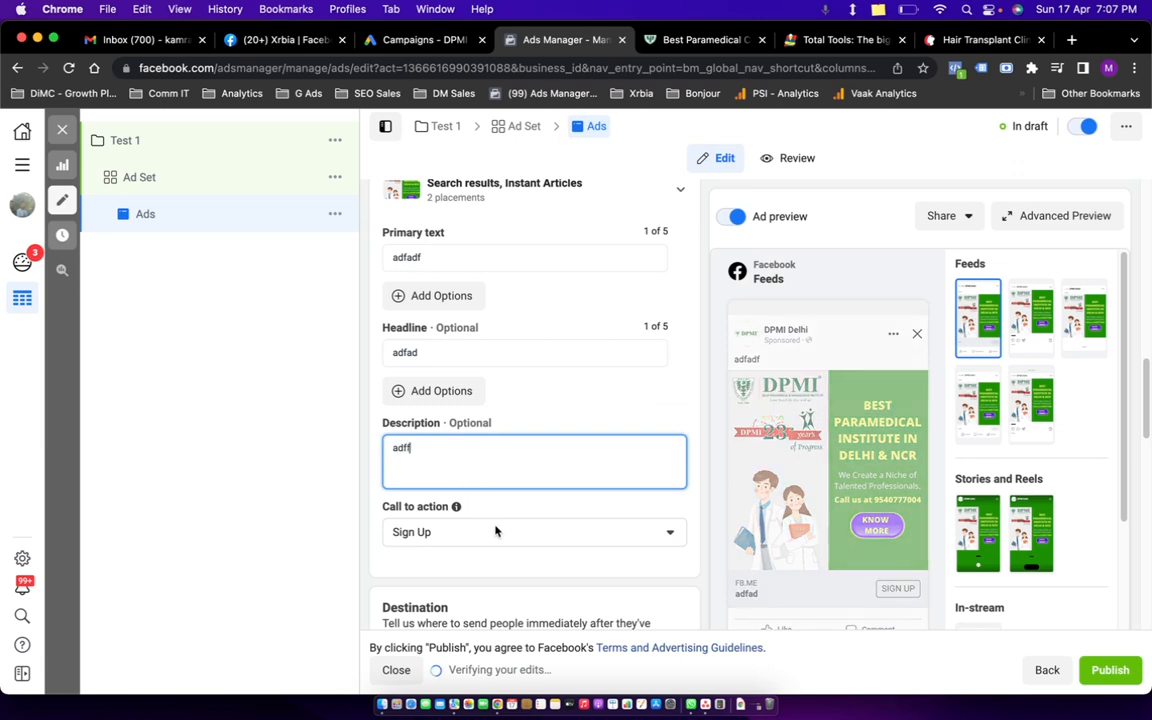
Change the ad's call to action to Learn More.
click(498, 530)
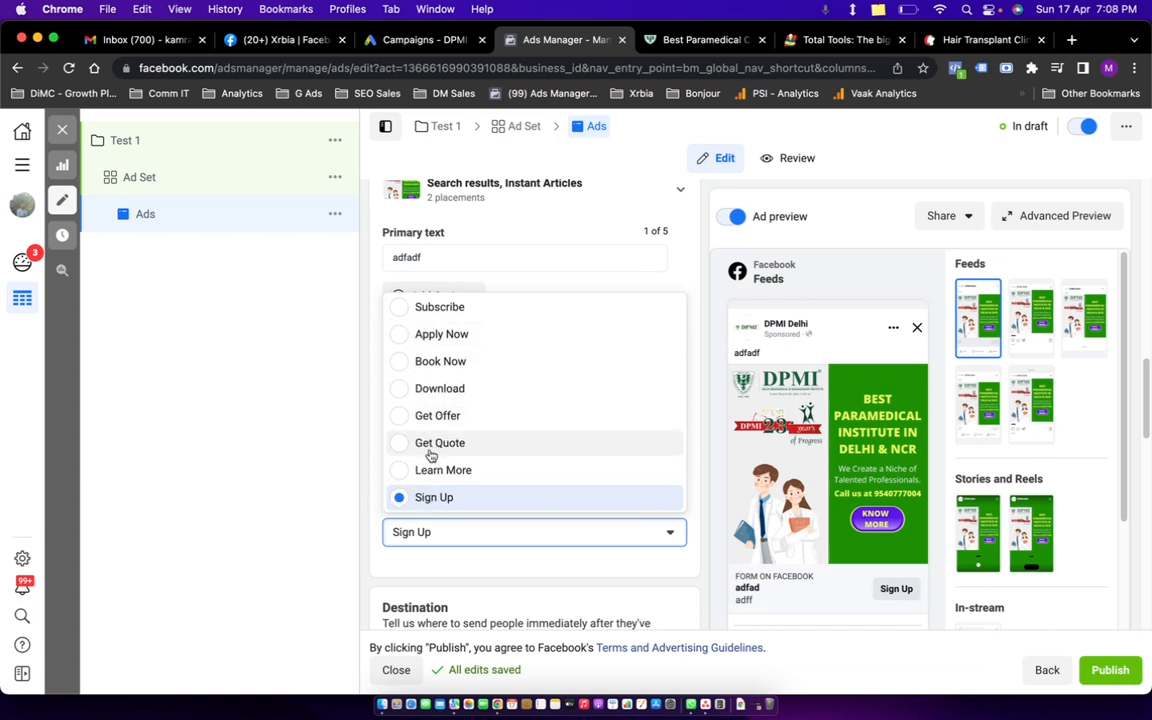
click(405, 472)
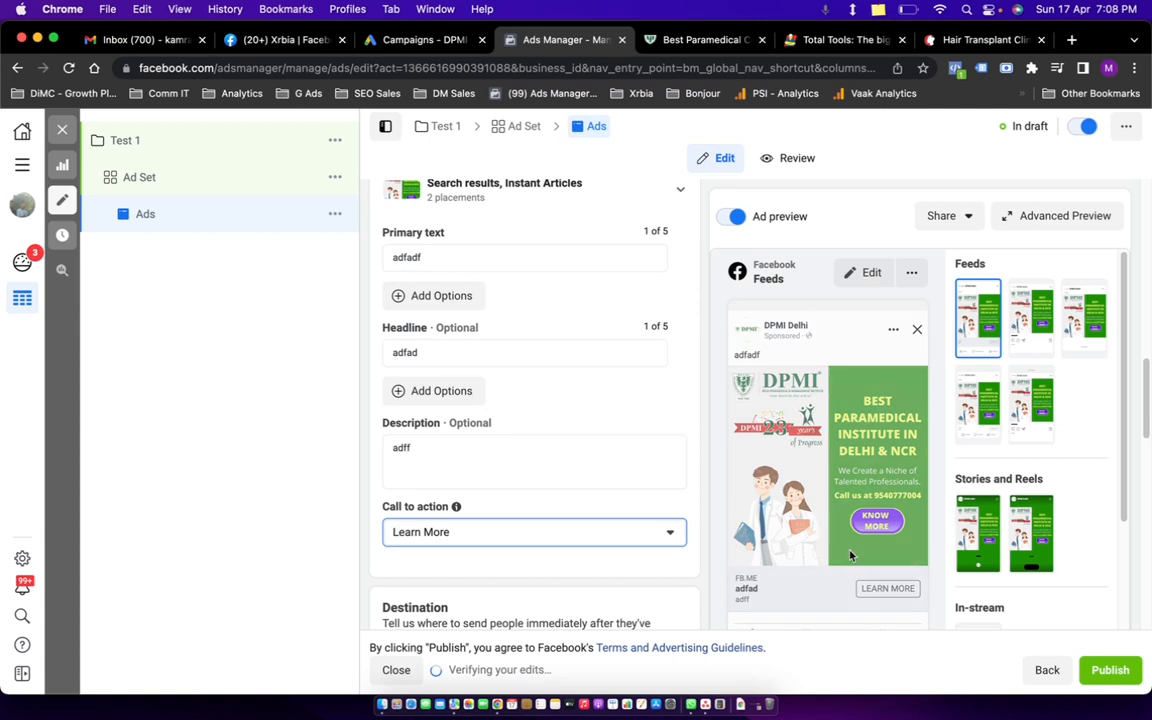
scroll(548, 414, down, 10)
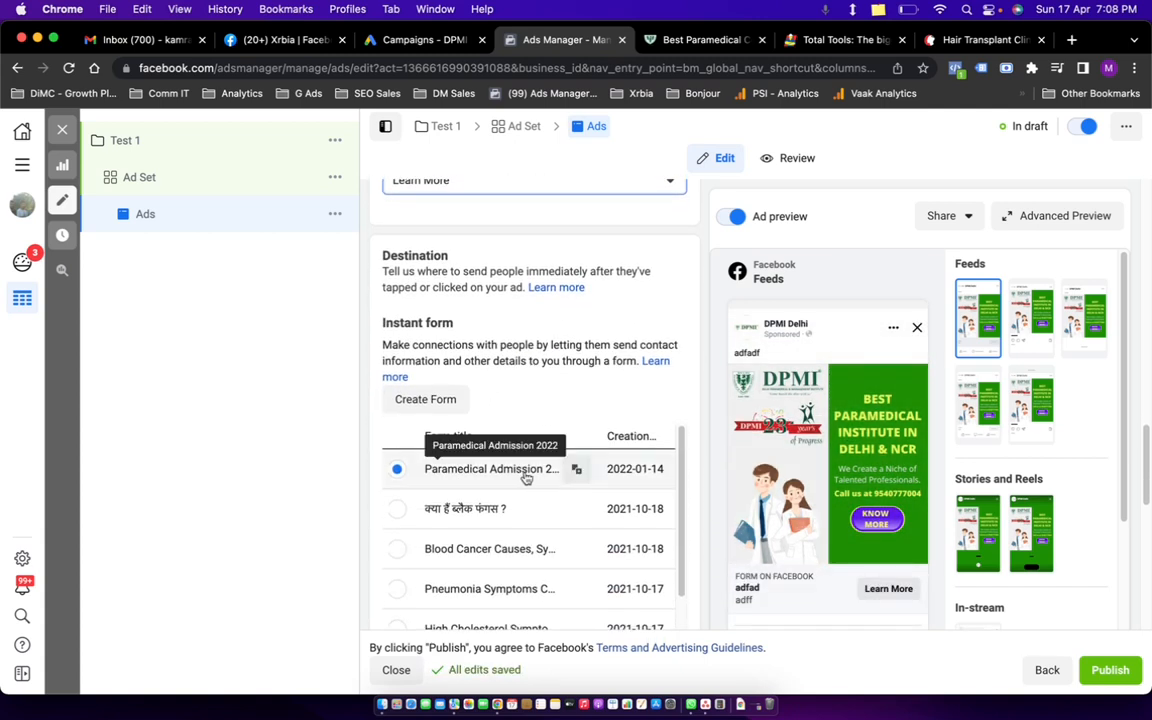
Create a new instant form named 'test' and begin uploading an intro background image.
click(426, 399)
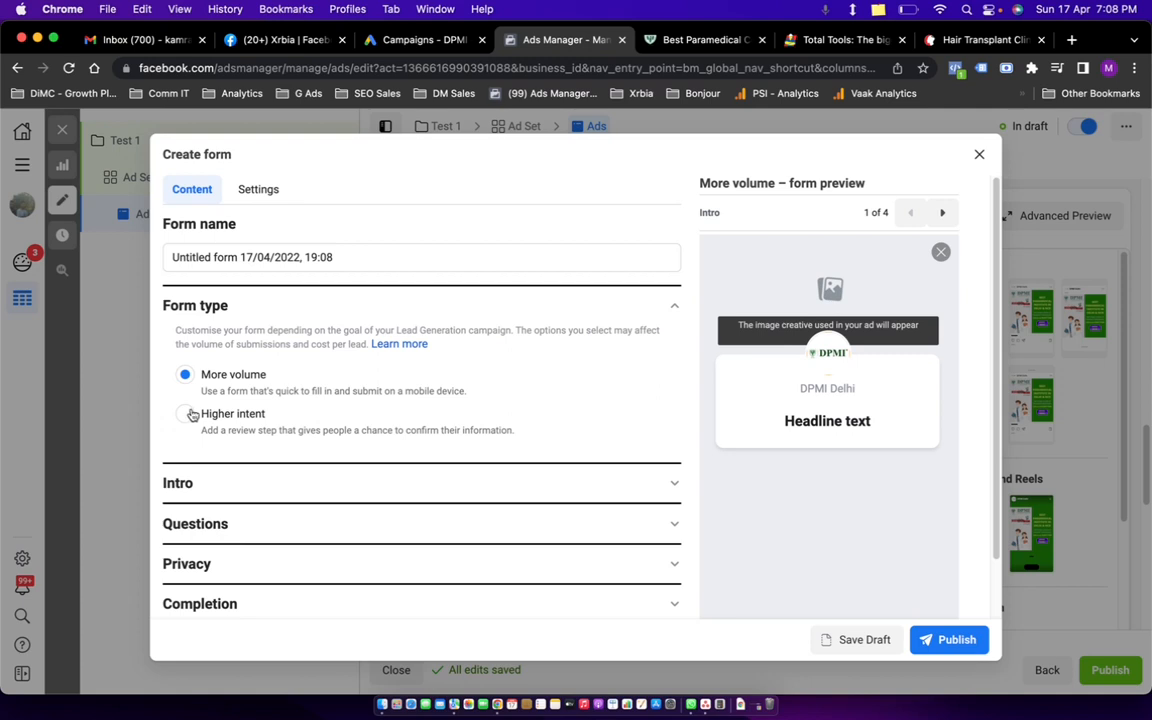
triple_click(259, 258)
text(test)
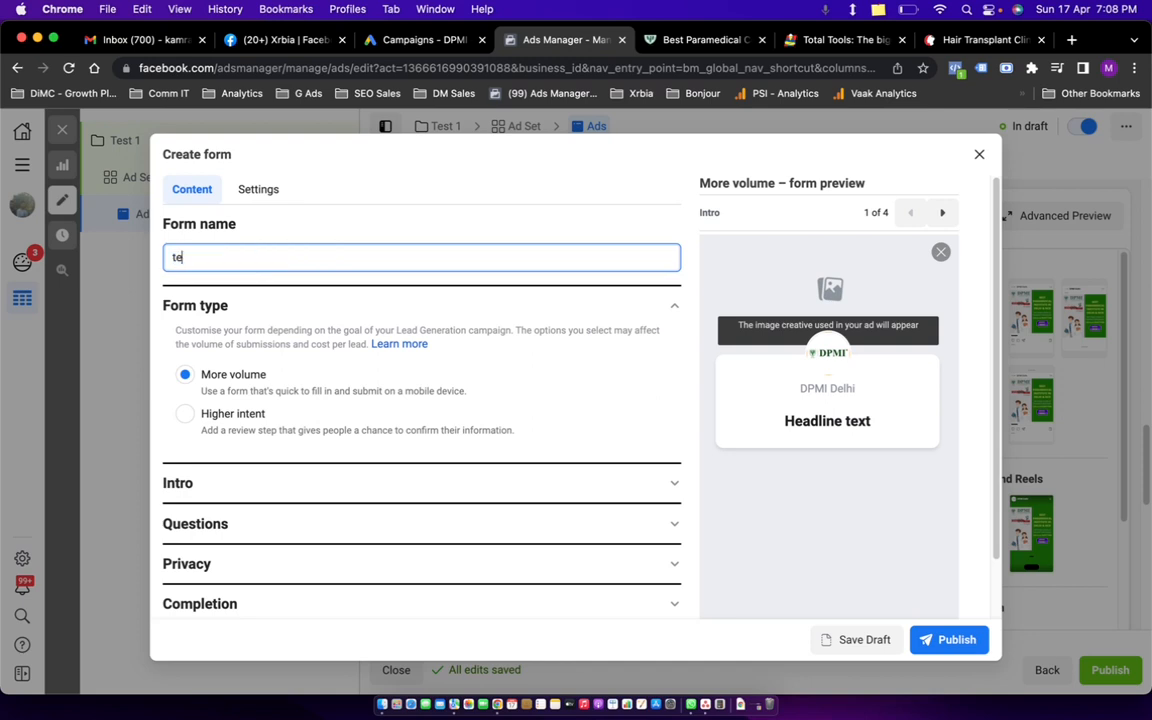
click(322, 234)
click(290, 476)
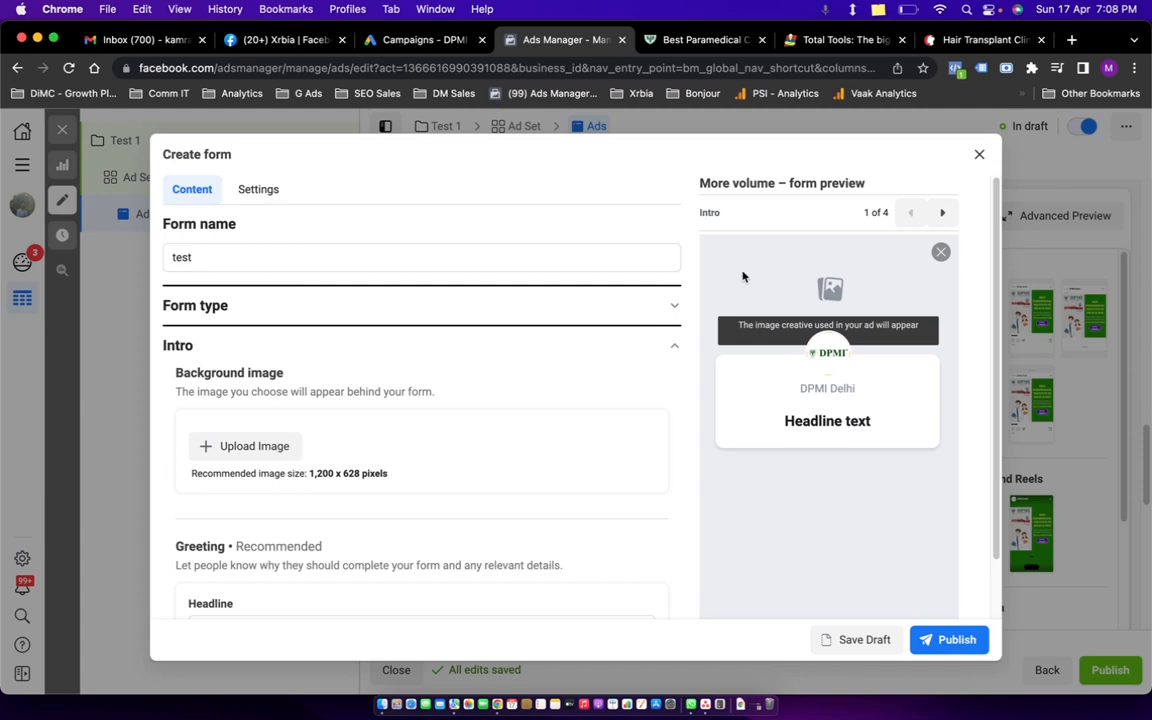
click(275, 454)
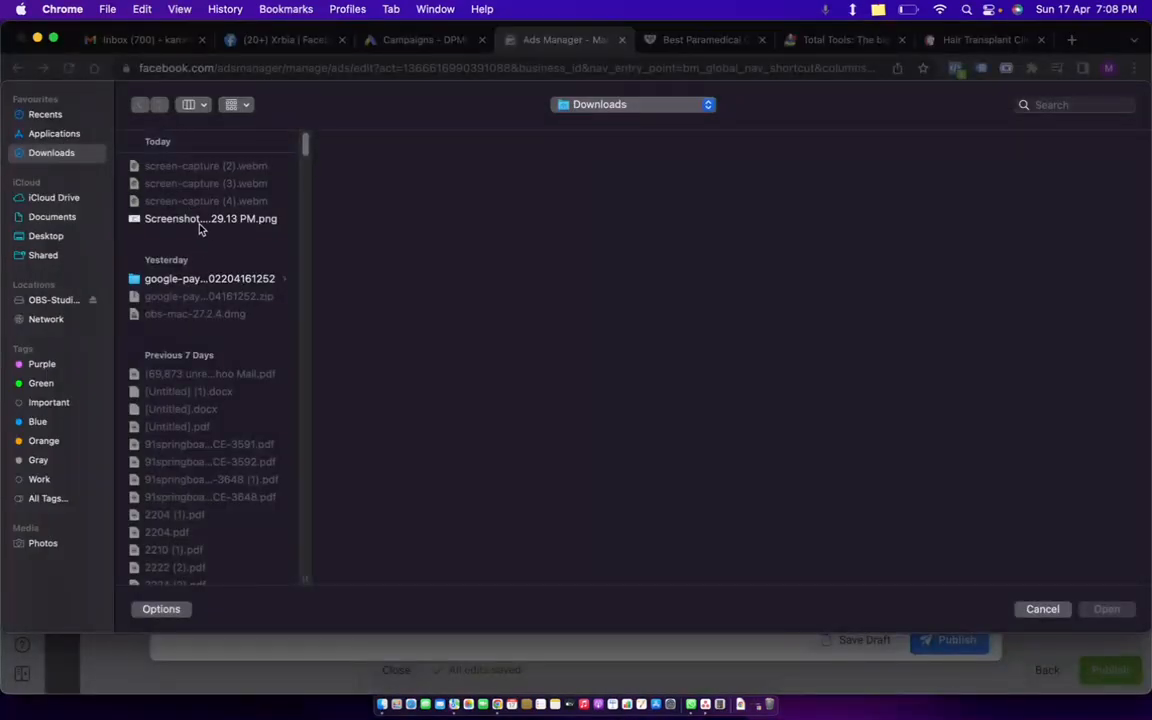
Upload 'Screenshot 2022-04-16 at 12.09.39 PM' from Recents as the form's background image.
click(24, 115)
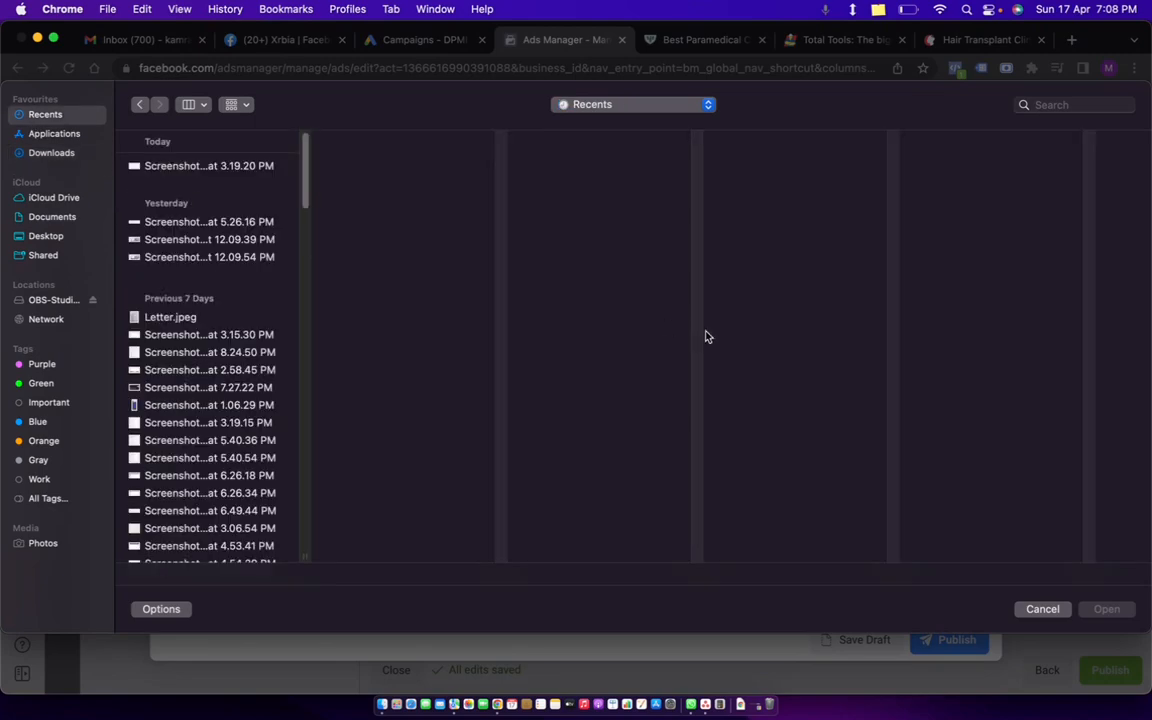
click(160, 166)
click(168, 239)
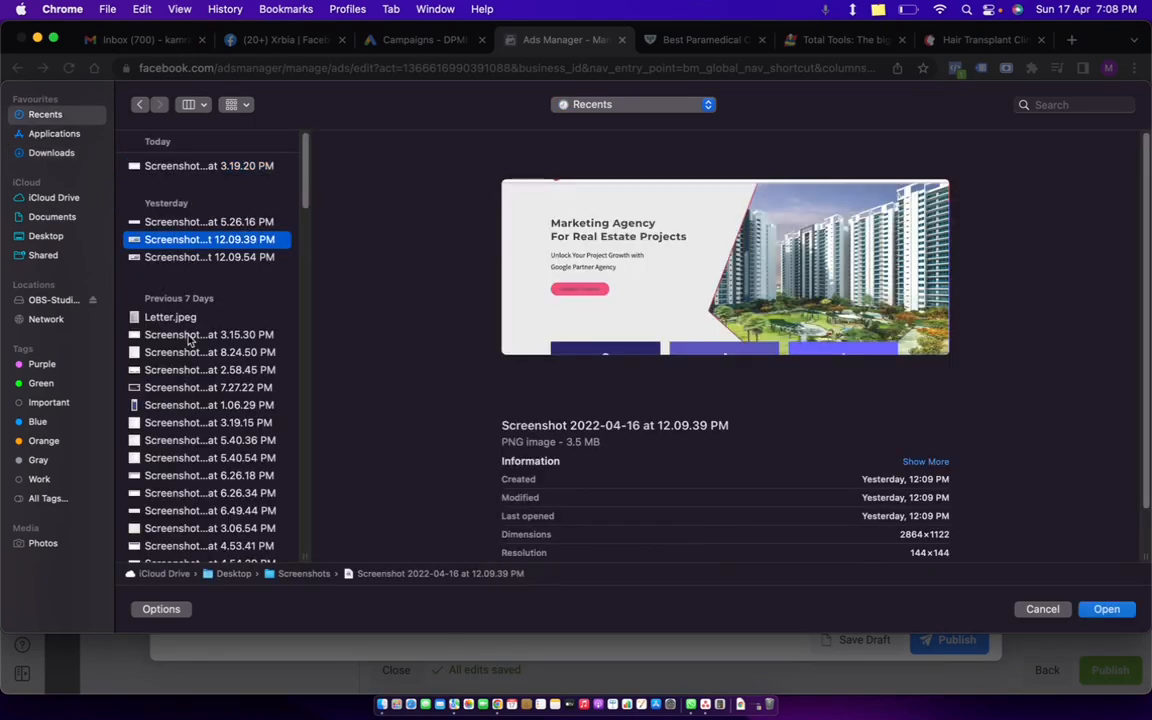
click(1107, 609)
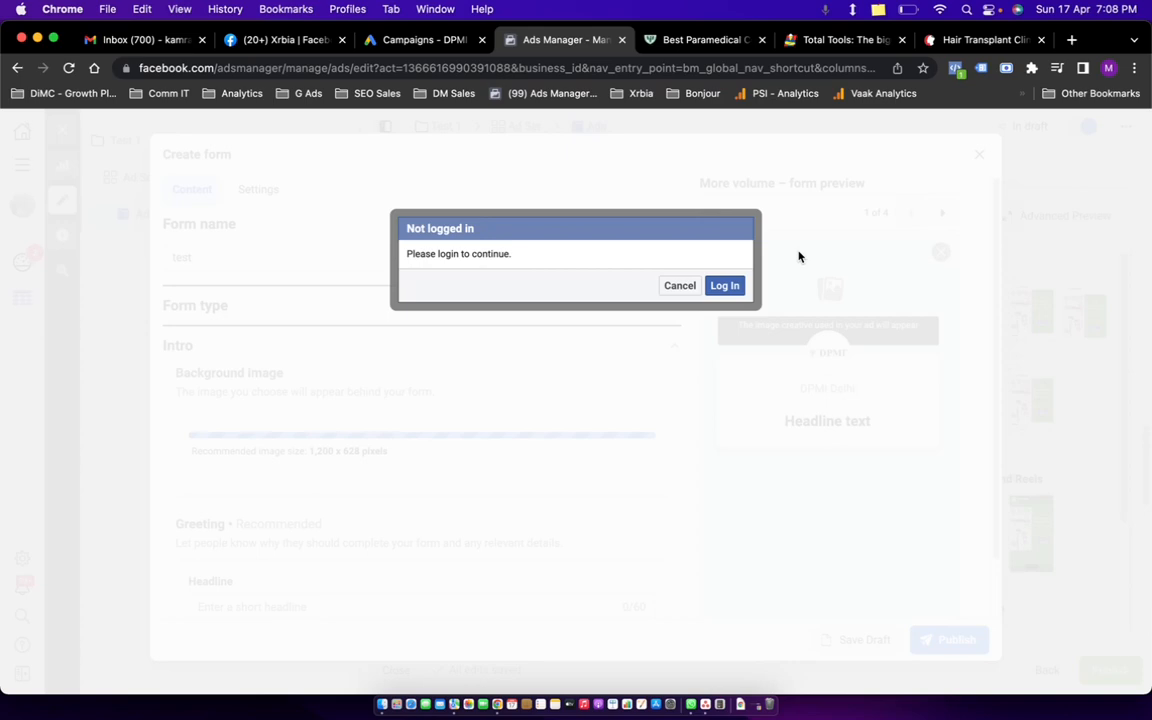
Log back in to the recent Facebook account using Chrome's saved password.
click(724, 287)
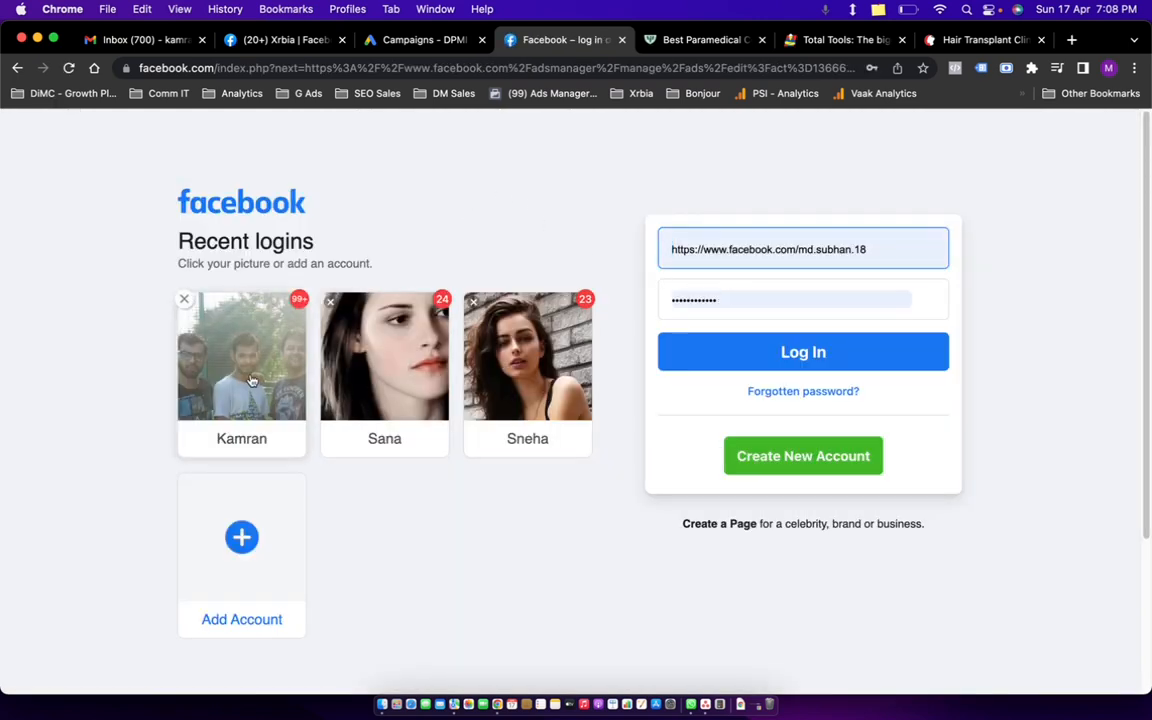
click(253, 381)
click(582, 407)
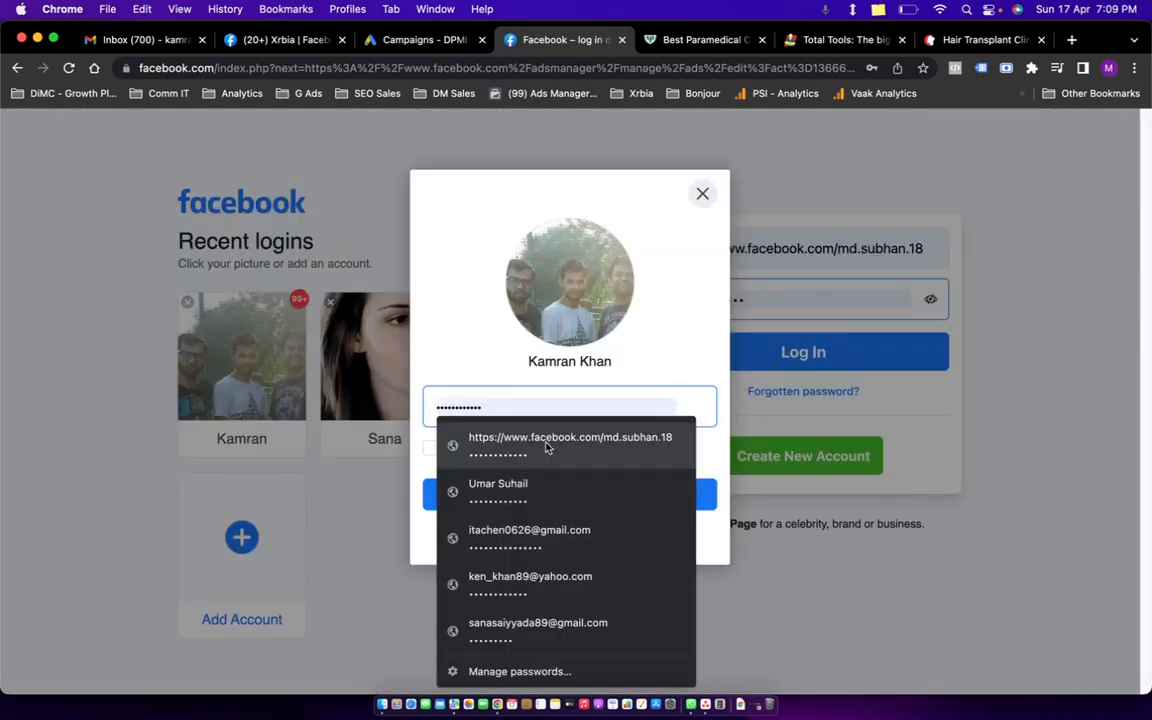
click(533, 577)
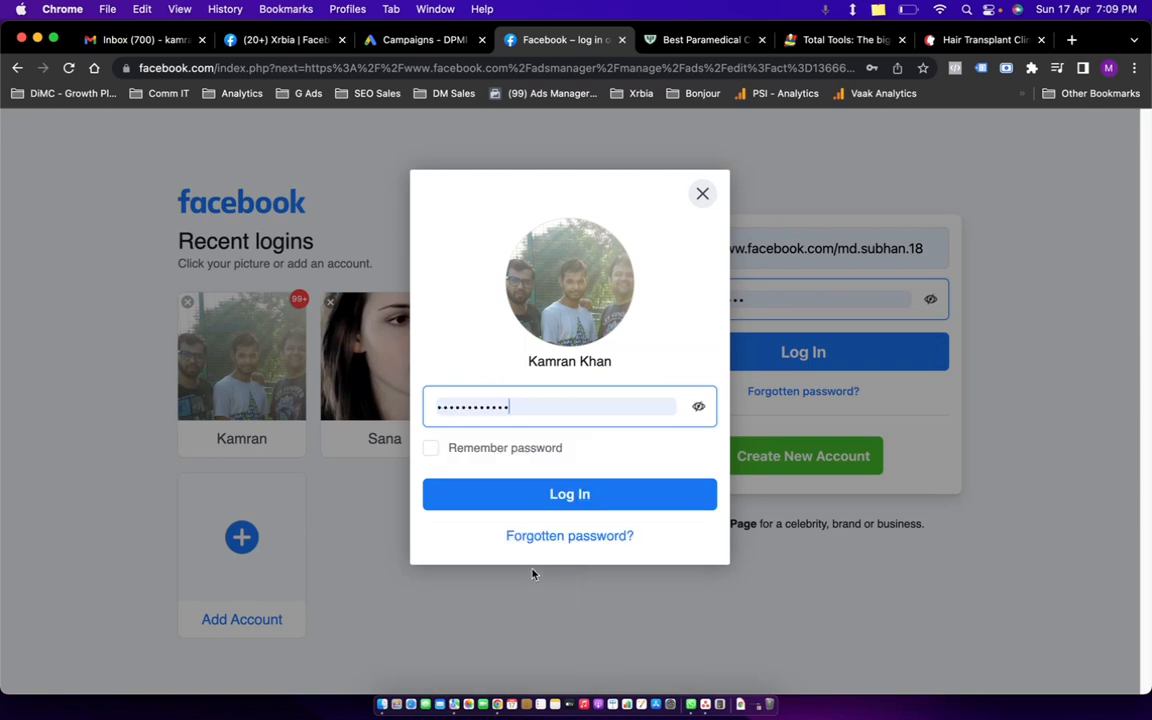
click(645, 494)
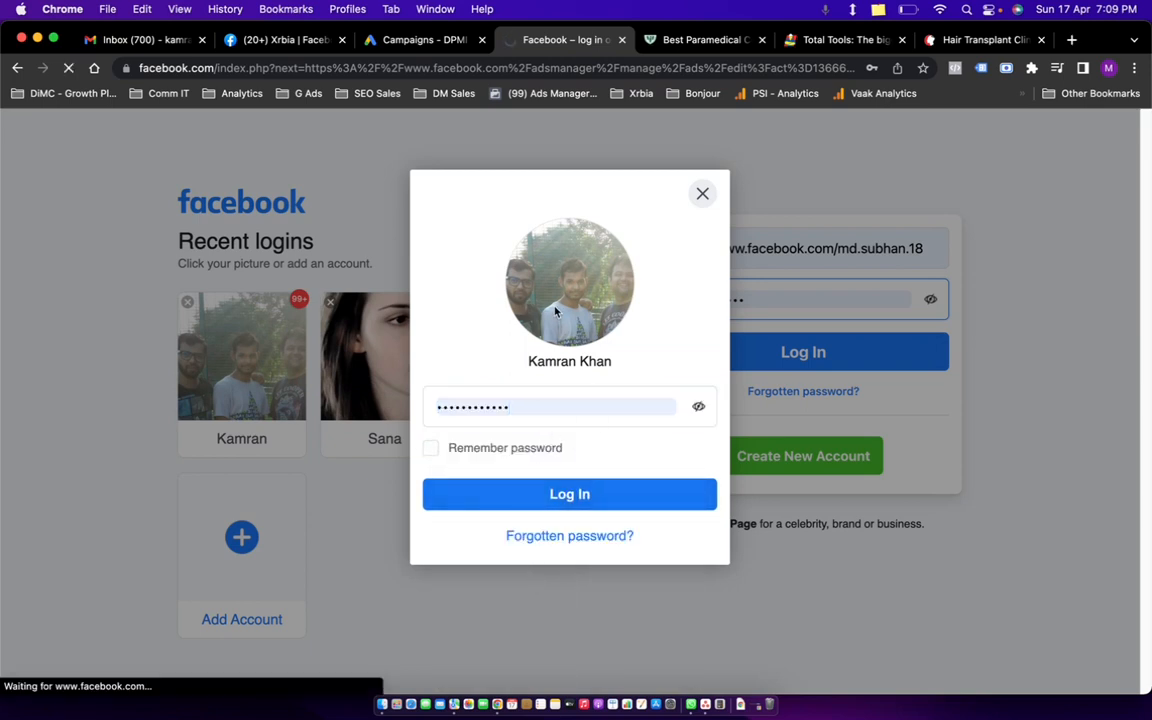
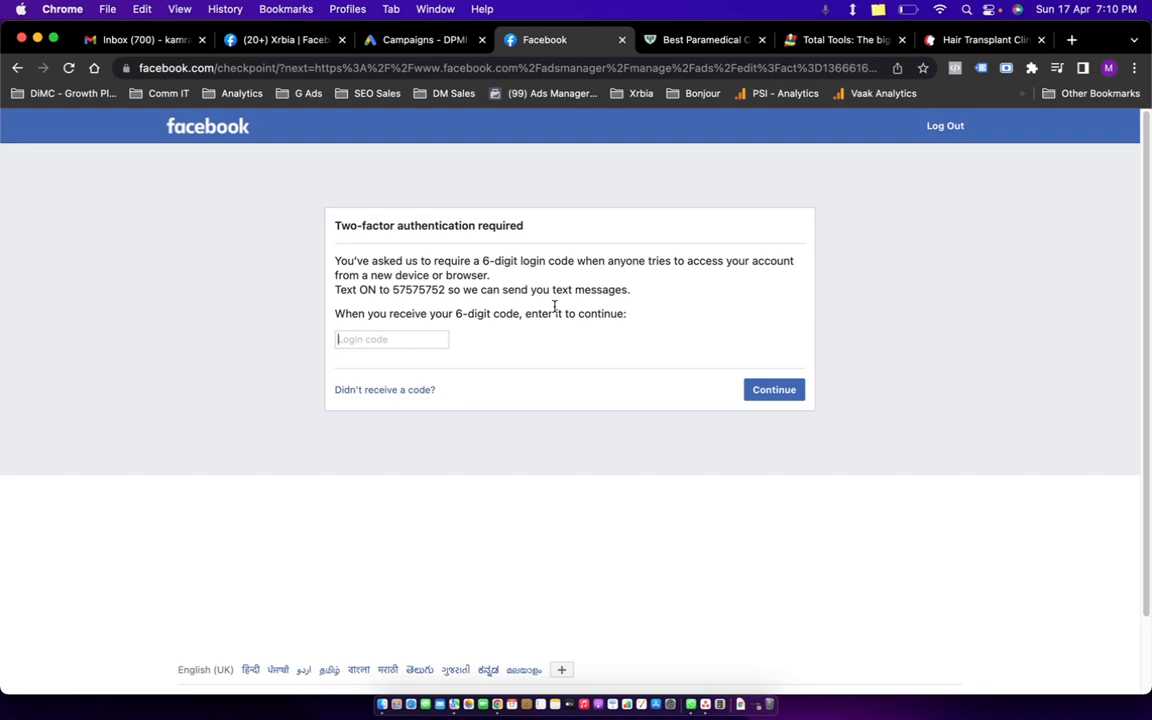
Bring the Chrome window with the draft 'Test 1' ad editor back to the front.
key(ctrl+Left)
key(ctrl+Right)
key(super+grave)
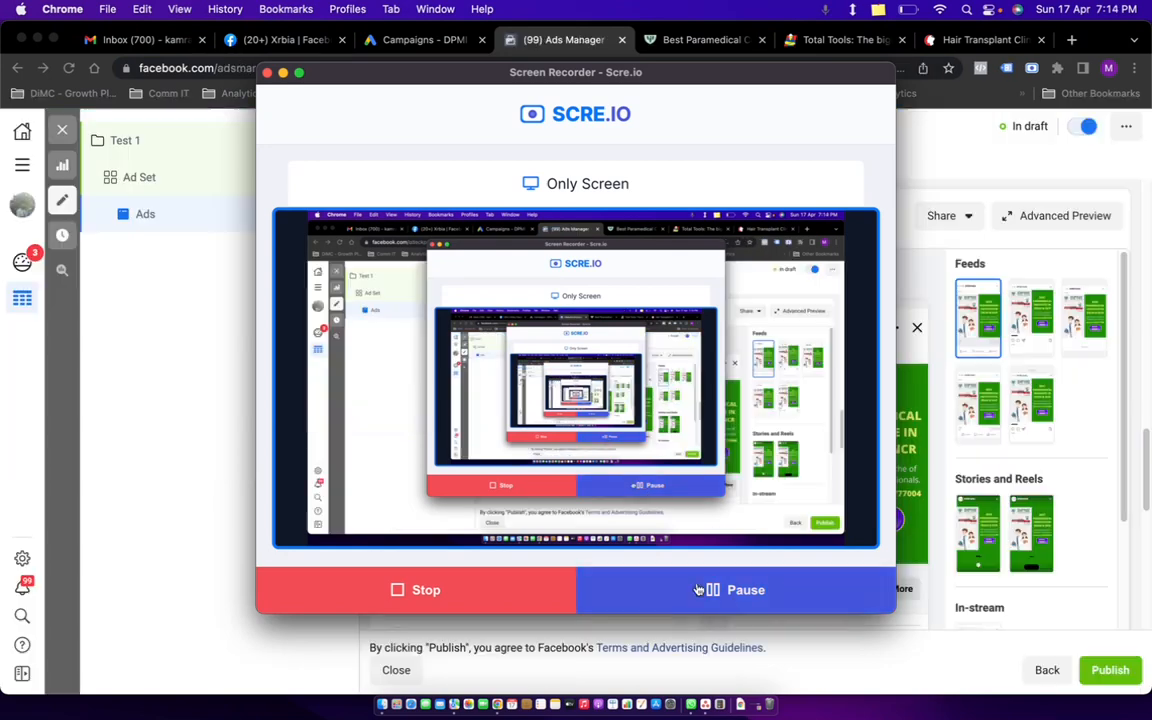
key(super+grave)
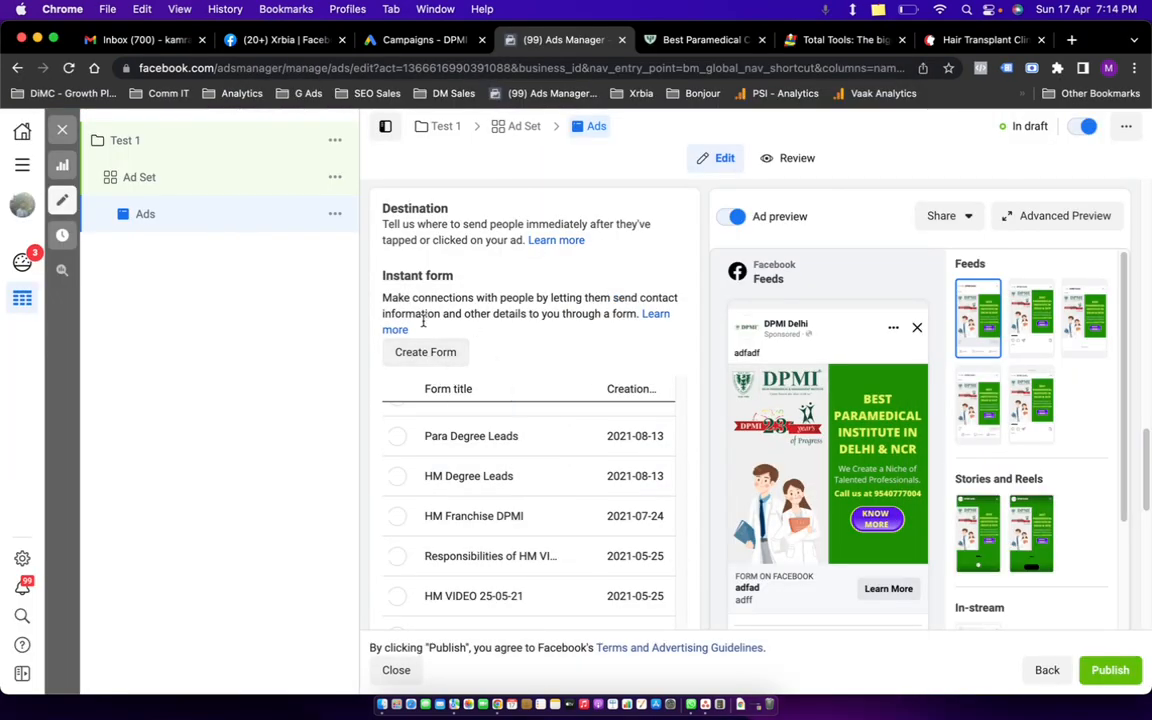
Create a new instant form and rename it 'test'.
click(432, 360)
click(265, 255)
triple_click(265, 255)
text(test)
scroll(352, 350, down, 3)
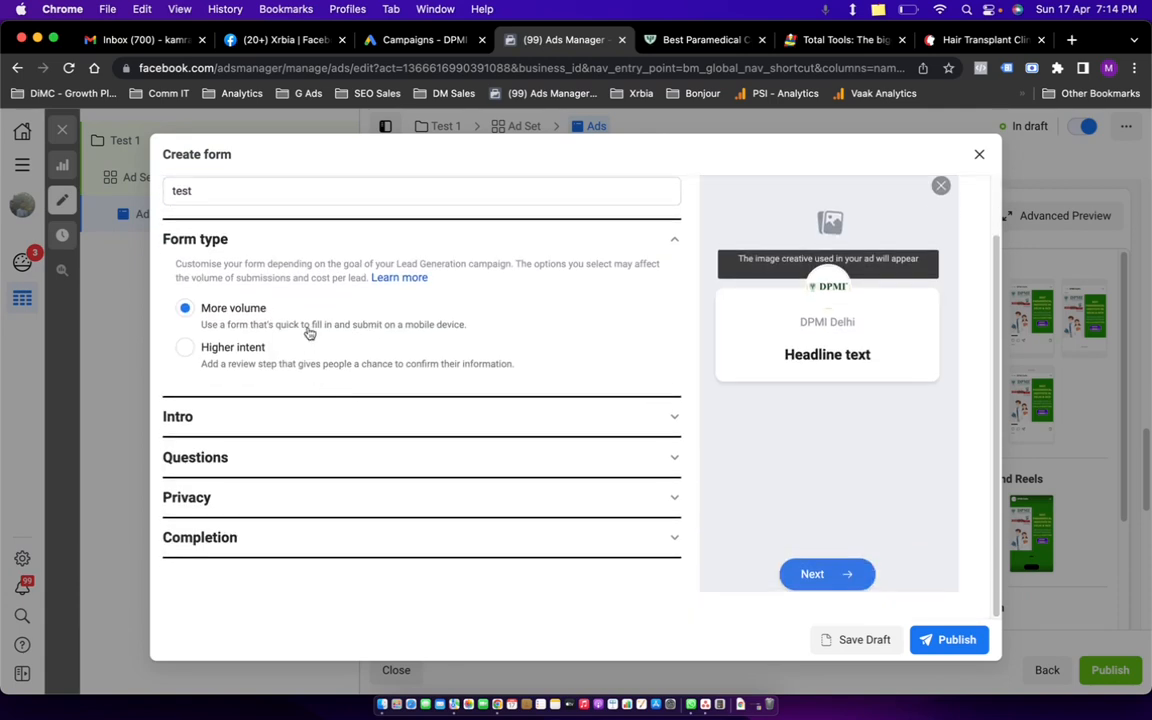
scroll(368, 352, up, 3)
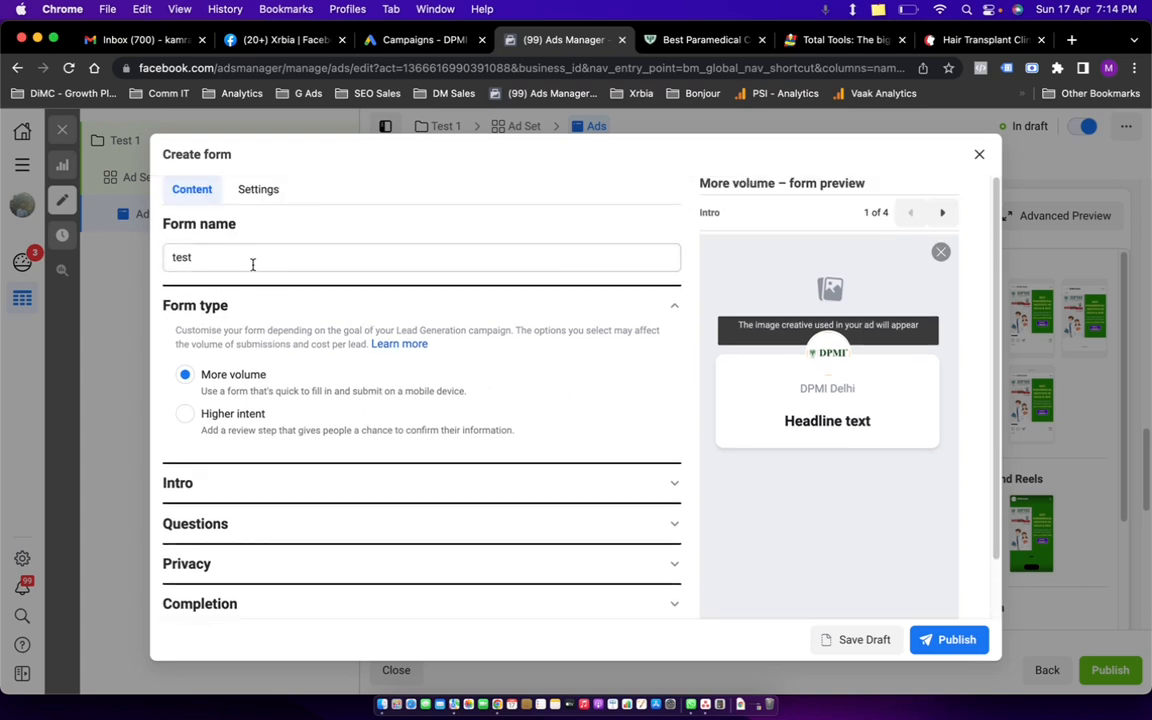
scroll(340, 400, down, 2)
scroll(355, 422, up, 2)
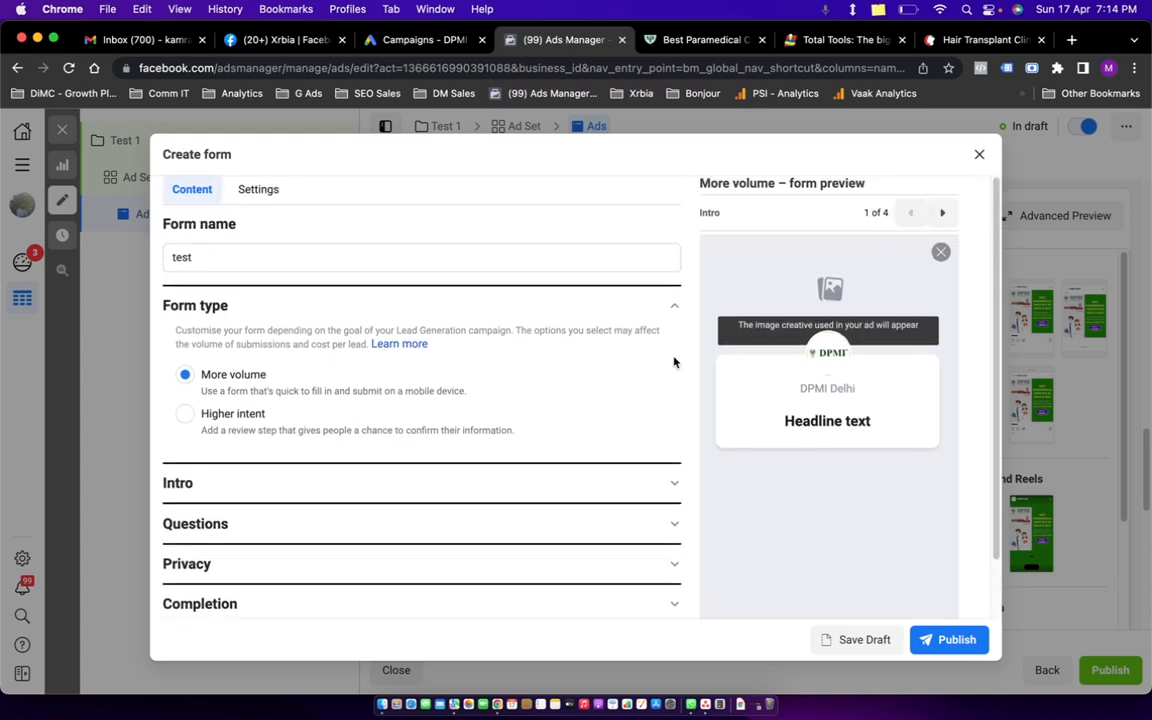
Upload the screenshot from the Logo folder as the intro background image.
click(324, 483)
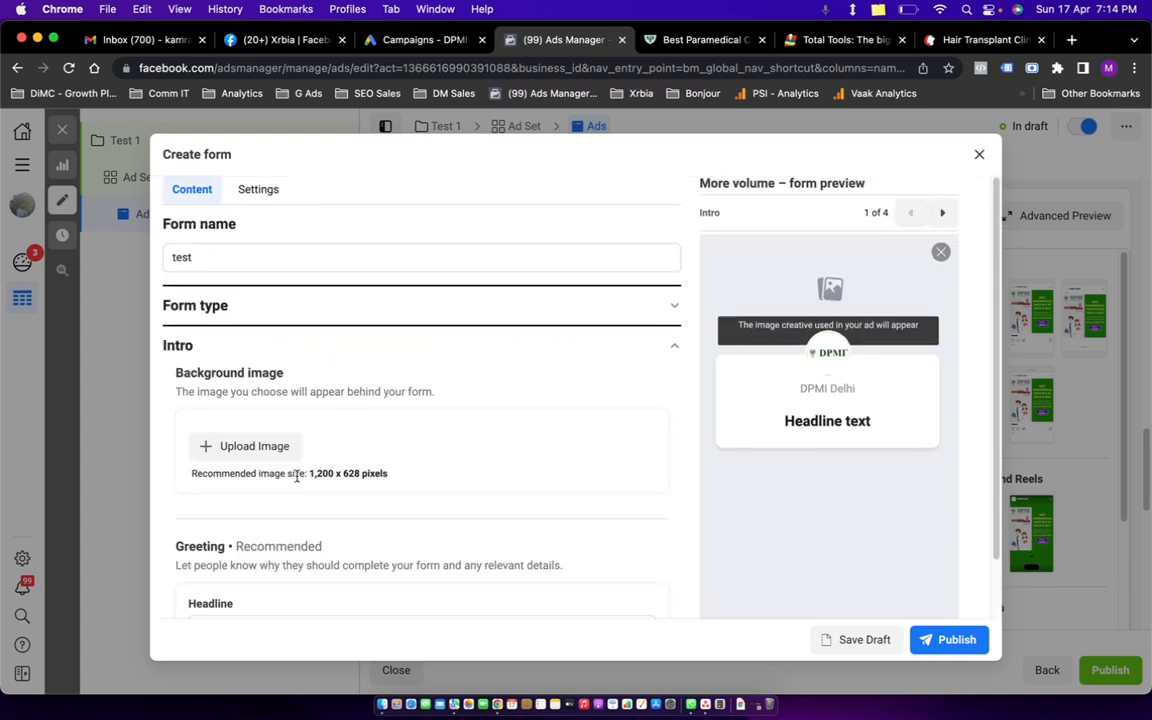
click(265, 452)
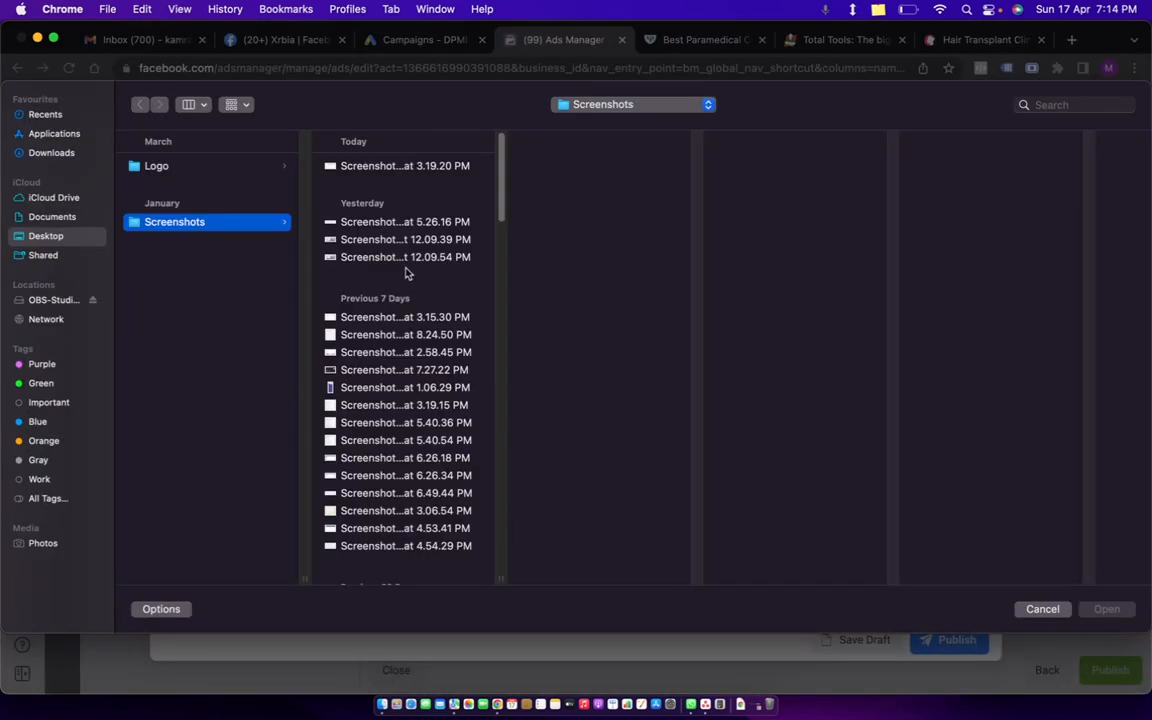
click(156, 168)
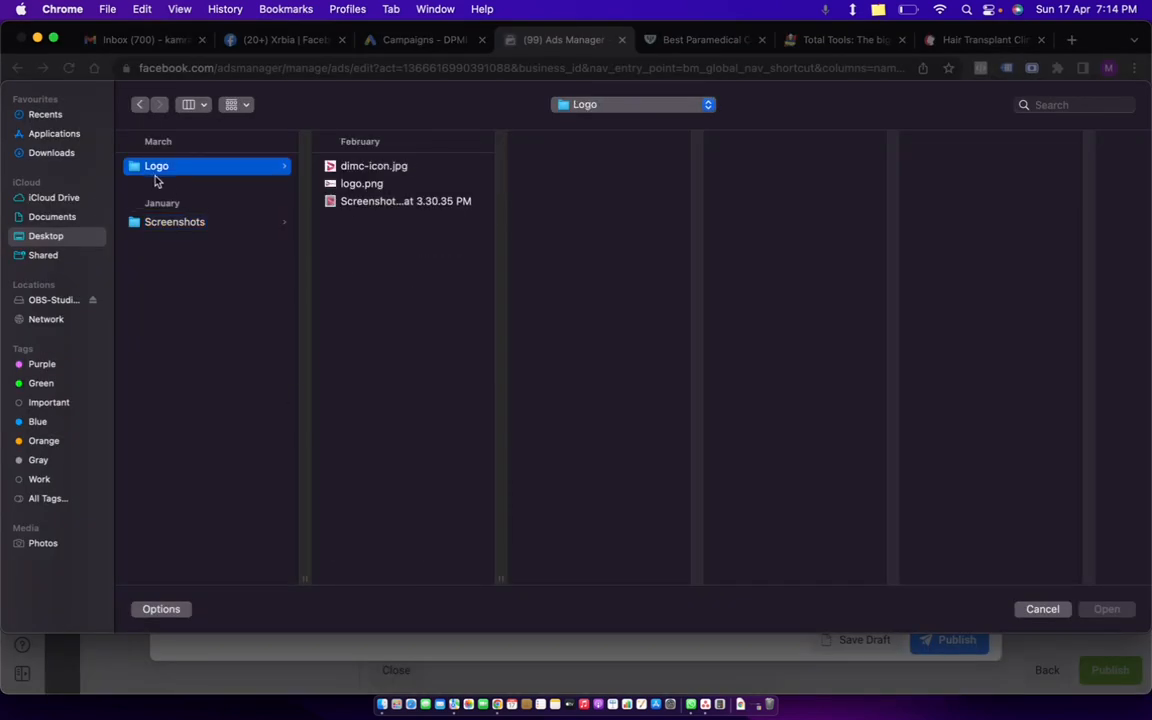
click(390, 202)
click(1106, 609)
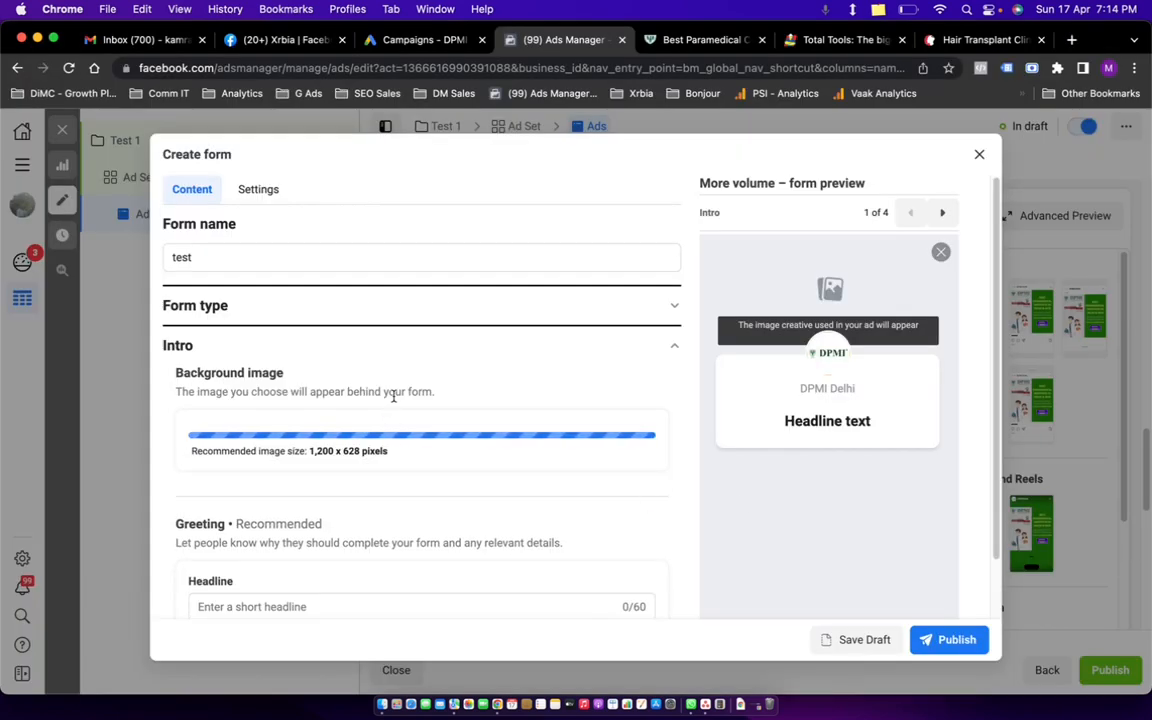
scroll(415, 385, down, 5)
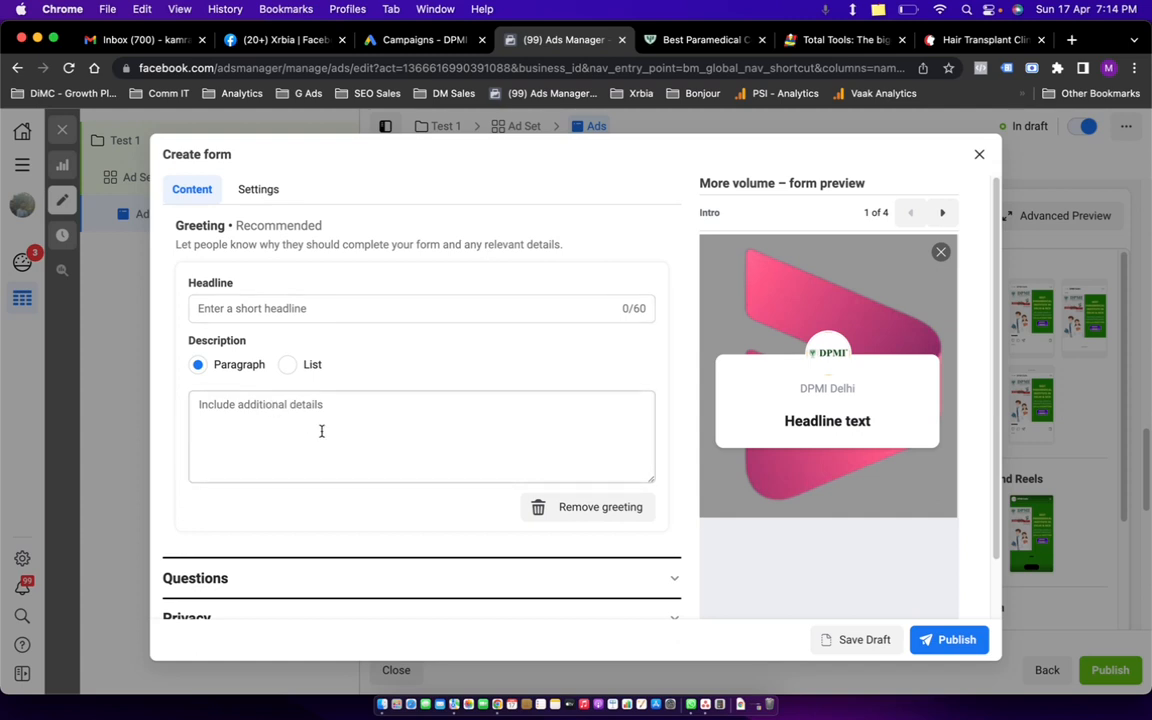
Set the greeting headline to 'Enter Your Details'.
click(336, 307)
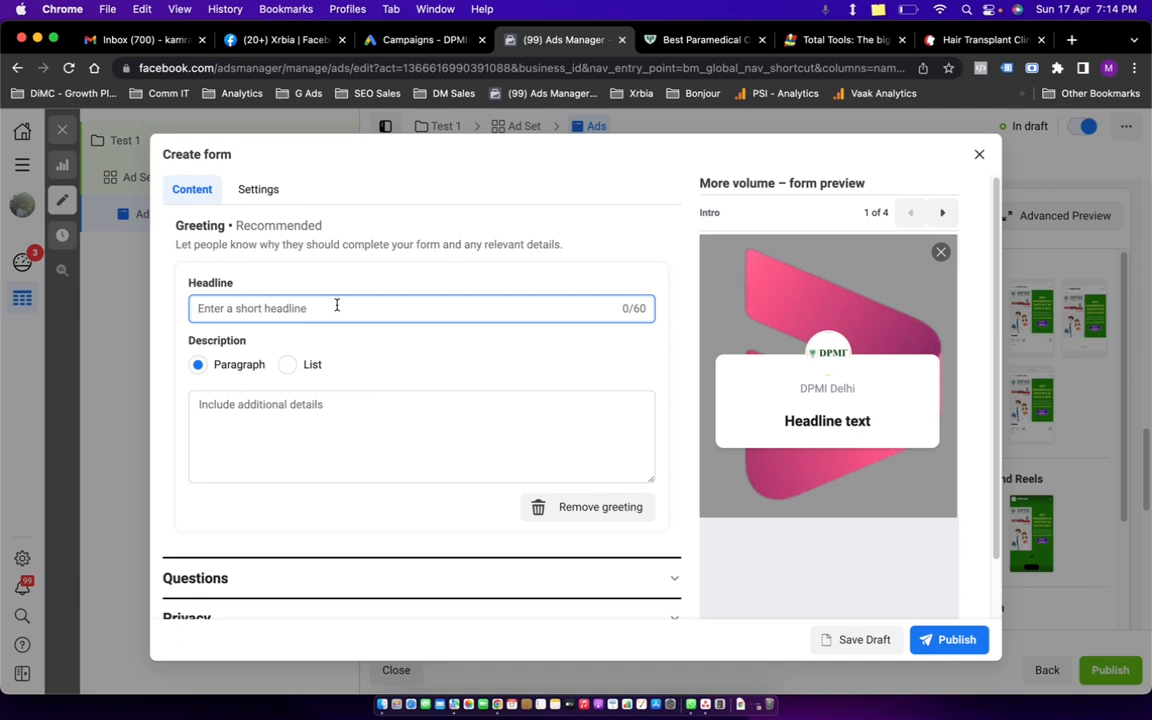
text(Ent)
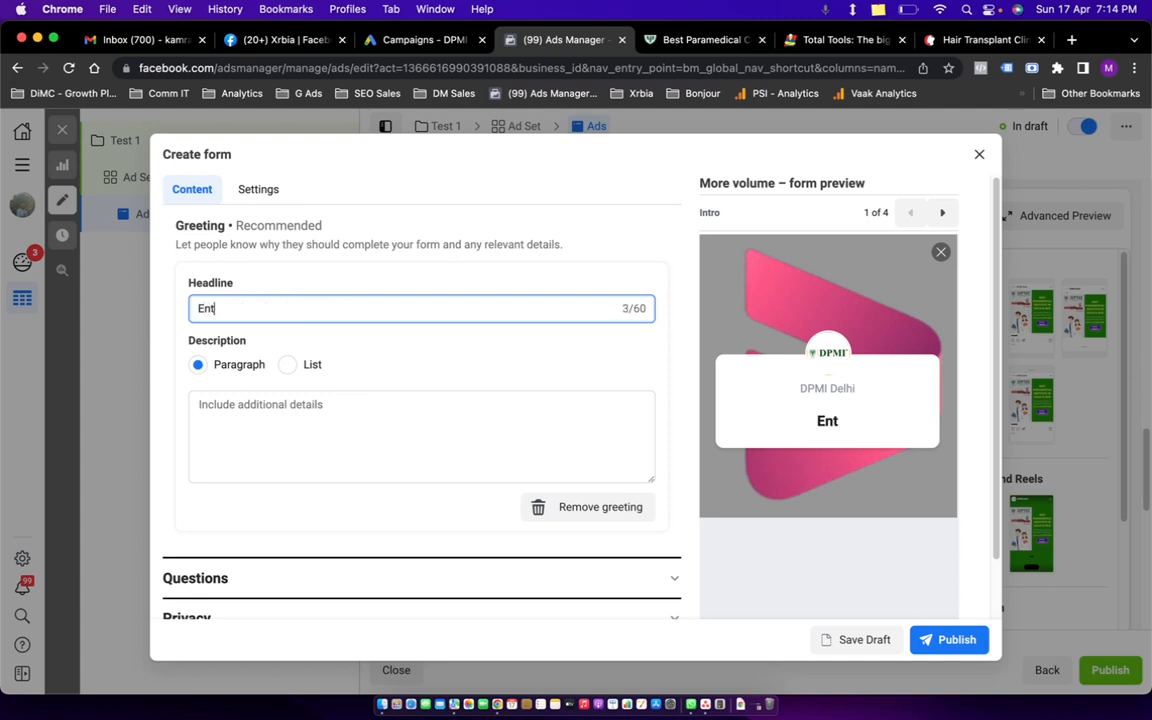
text(er Youru Det)
key(BackSpace)
key(BackSpace)
key(BackSpace)
key(BackSpace)
key(BackSpace)
key(BackSpace)
key(BackSpace)
text(r Details)
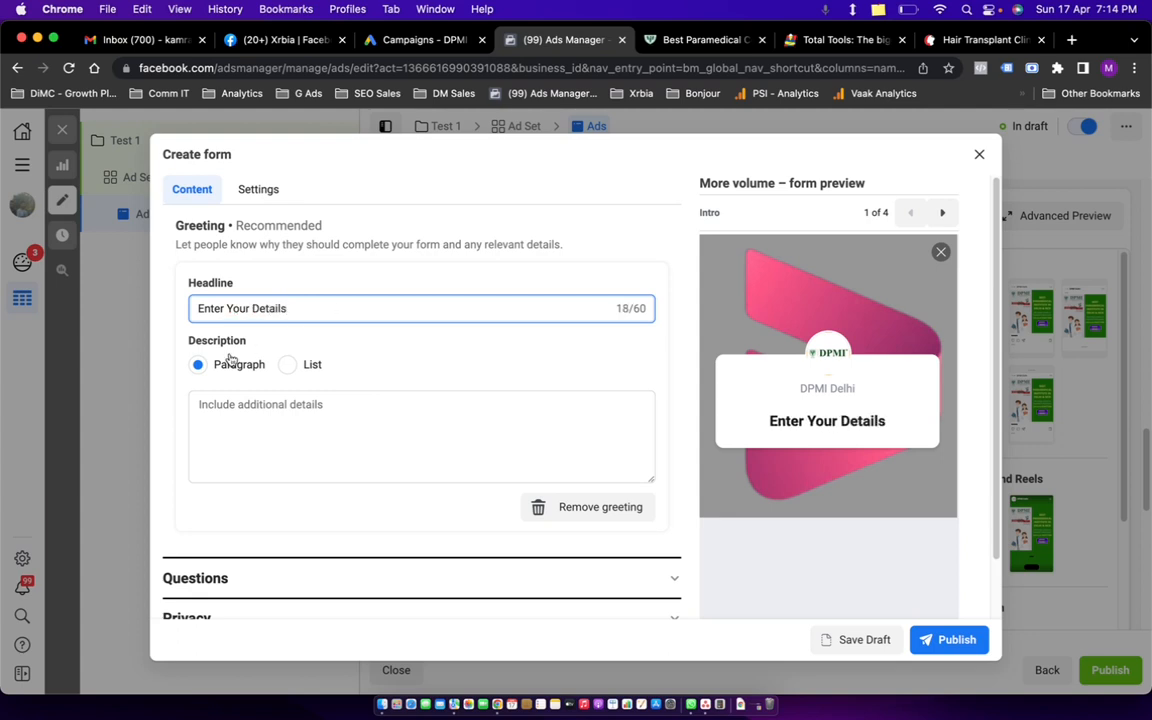
Set the greeting description to 'DPMI team will be calling you on the below details:'.
click(267, 414)
text(adfadfadf)
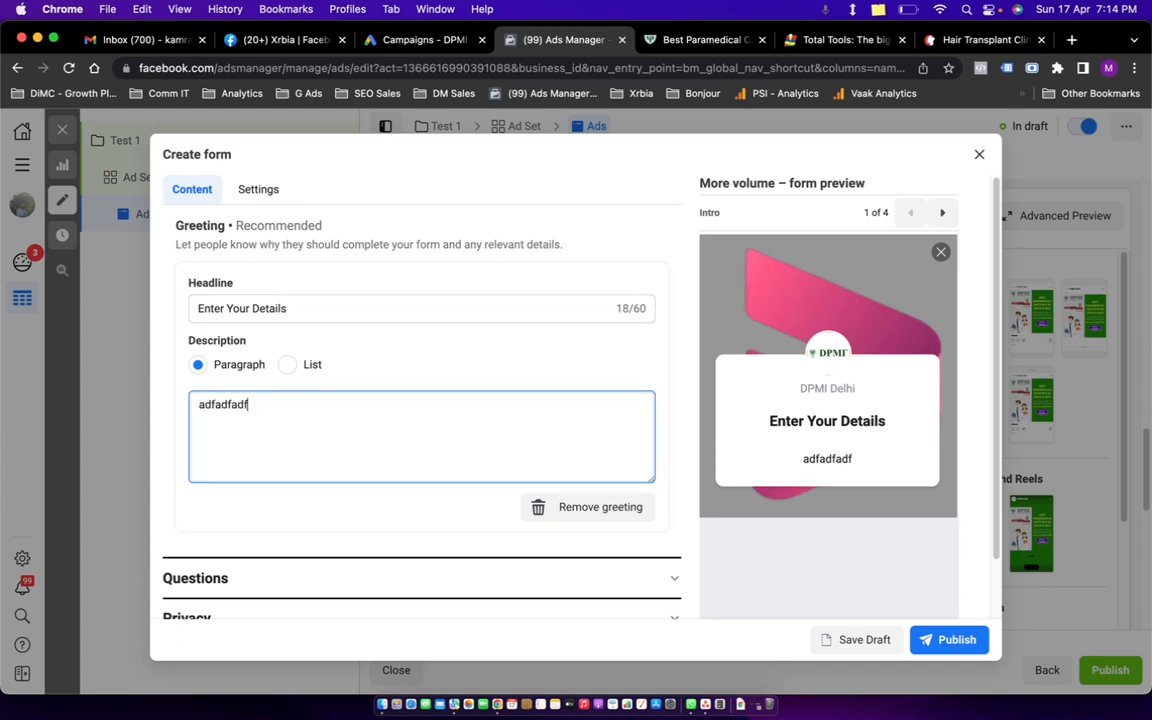
drag(268, 416, 185, 402)
text(DP)
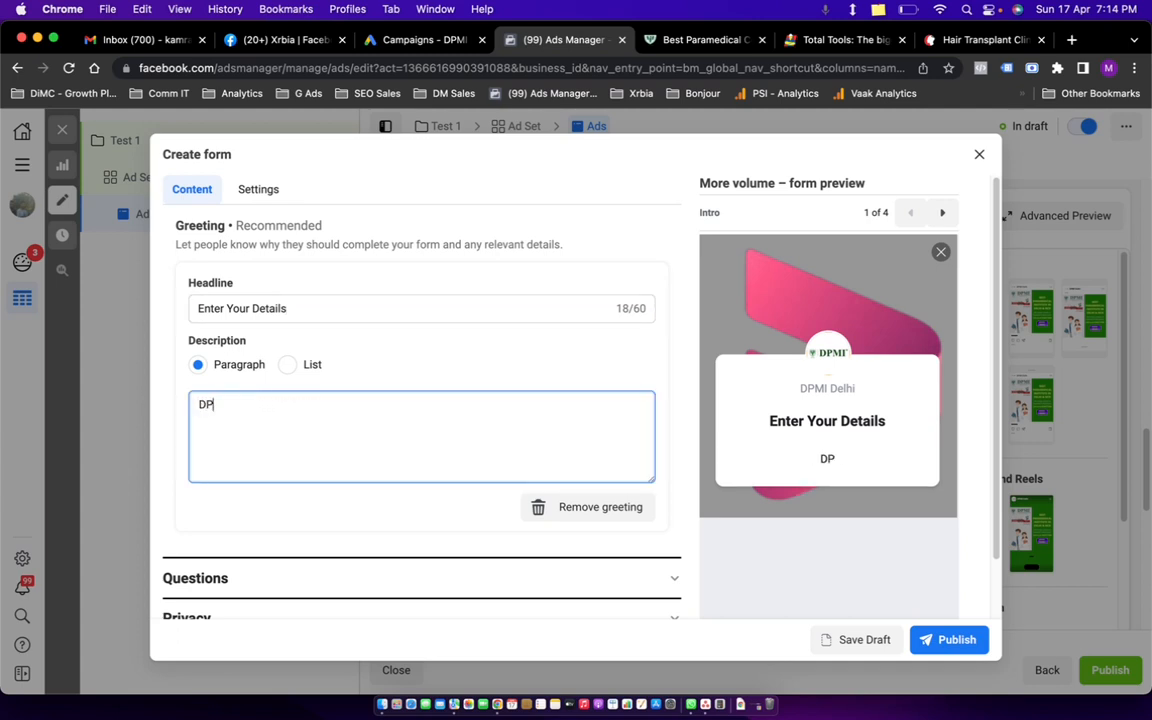
text(MI te)
key(BackSpace)
key(BackSpace)
text(team will be callingyou)
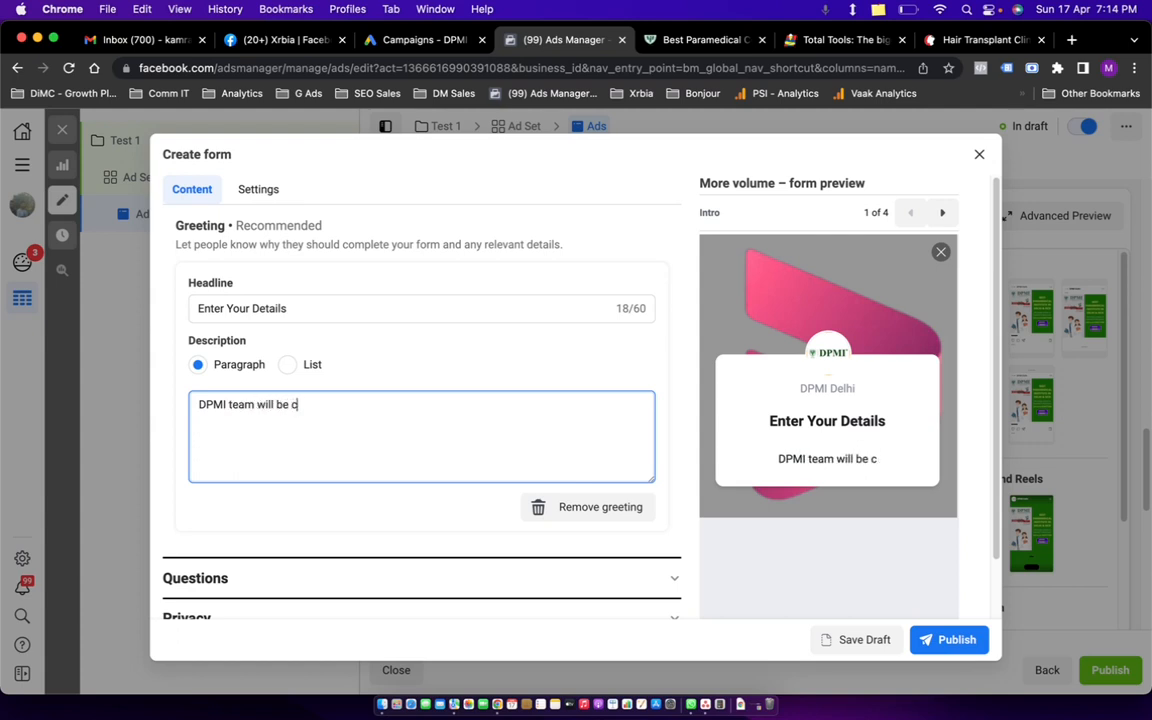
key(BackSpace)
key(BackSpace)
key(BackSpace)
key(BackSpace)
text(yo)
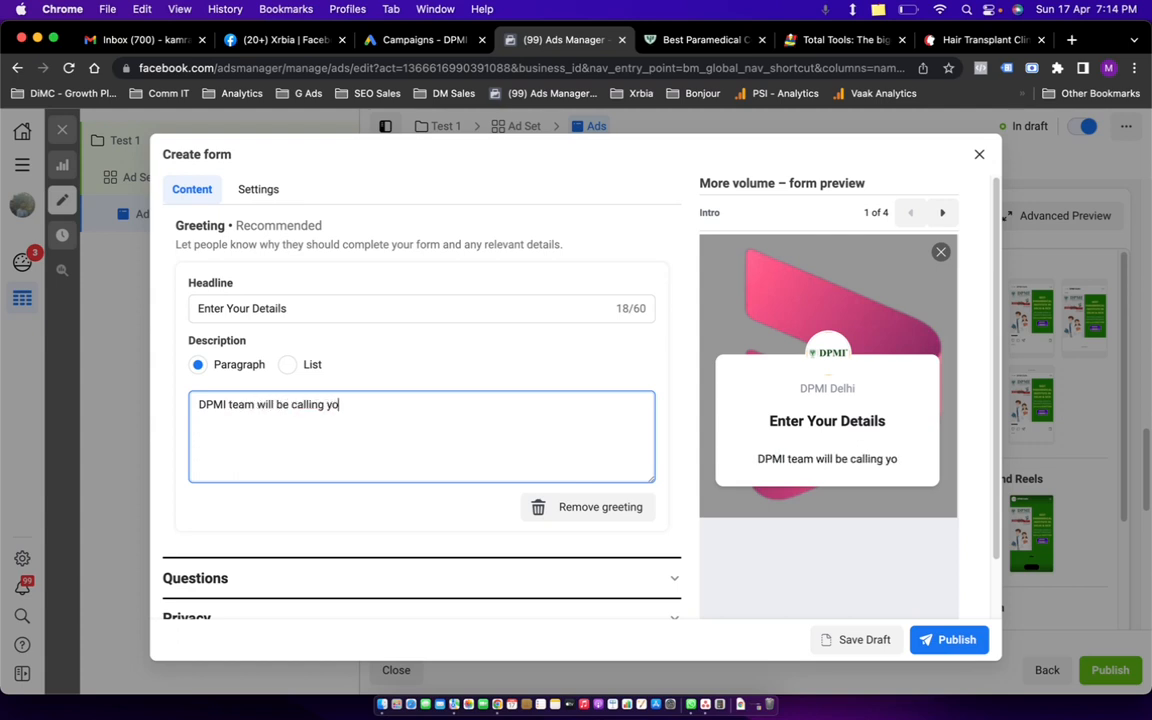
text(u on the bel)
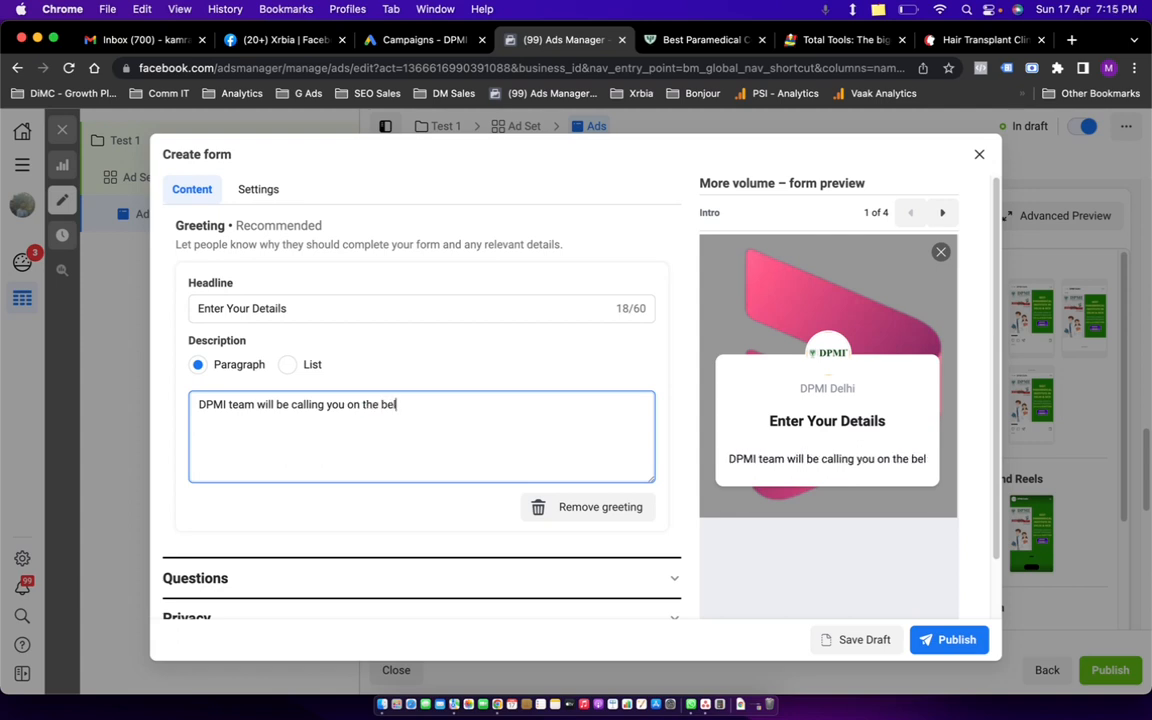
text(ow details:)
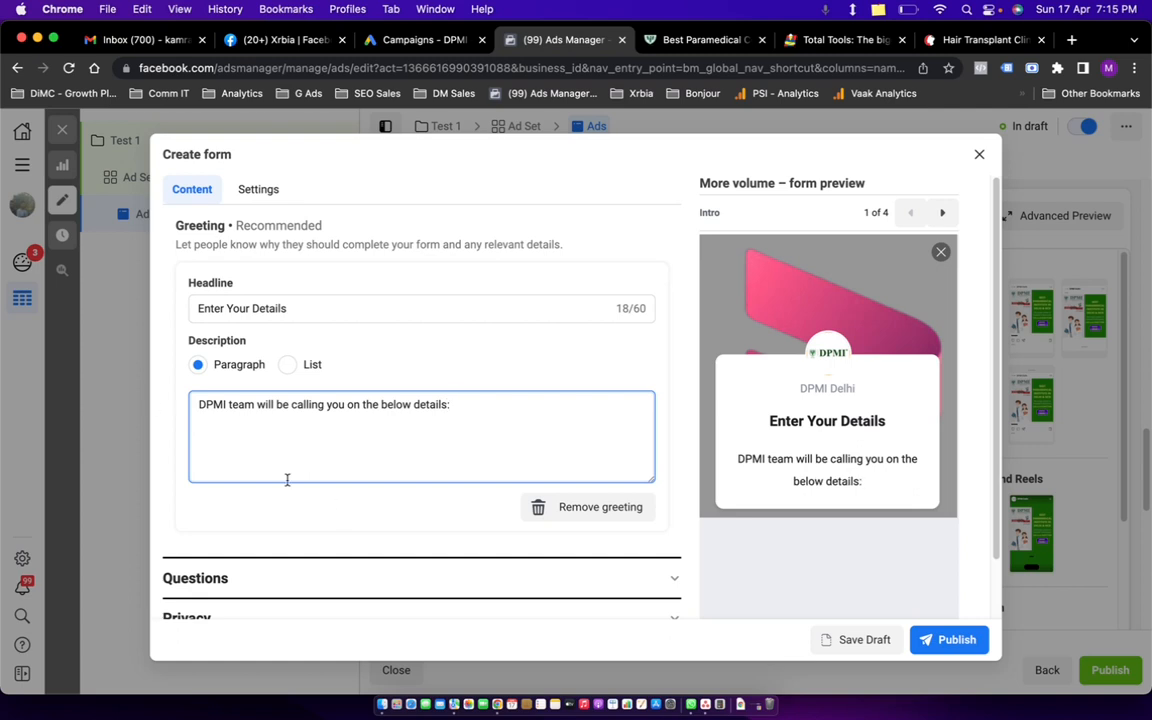
scroll(287, 480, down, 2)
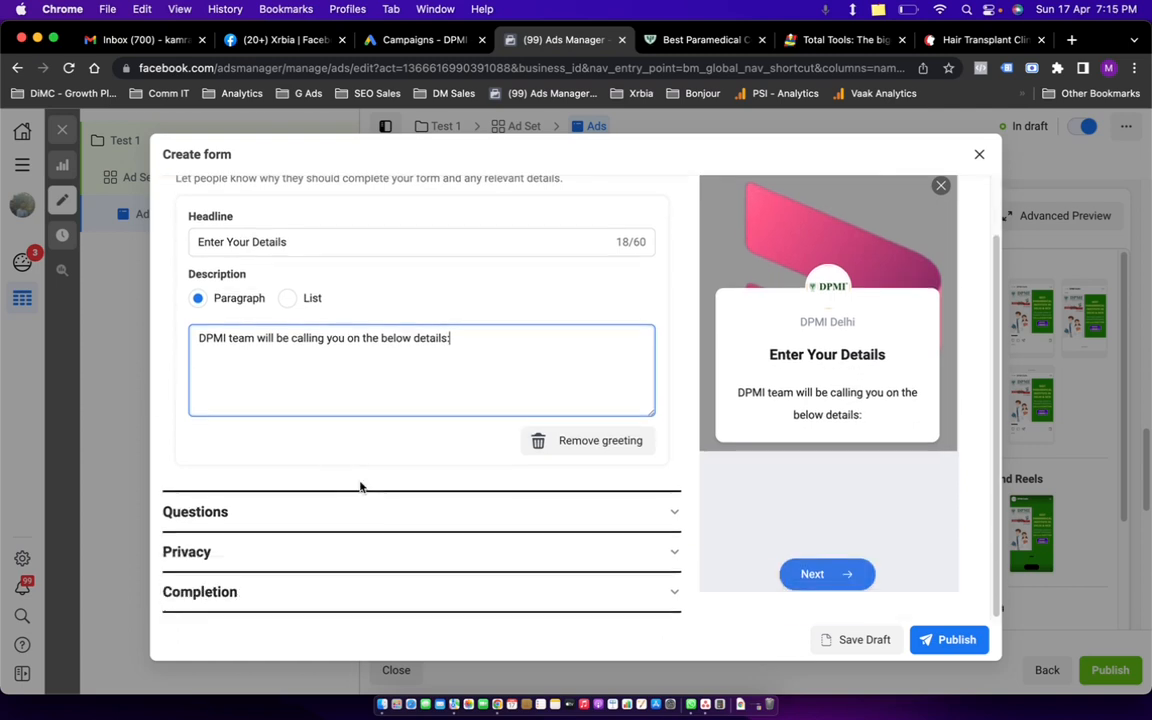
click(386, 511)
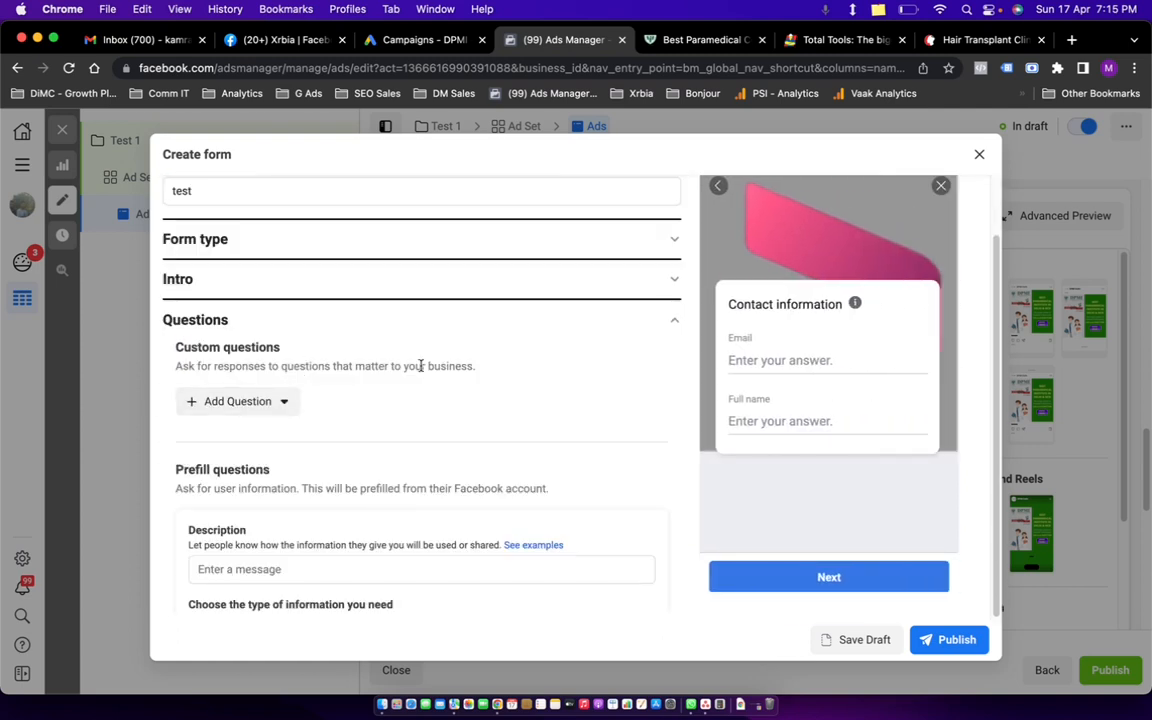
Add Phone number and City as contact-field questions to the form.
scroll(325, 372, down, 2)
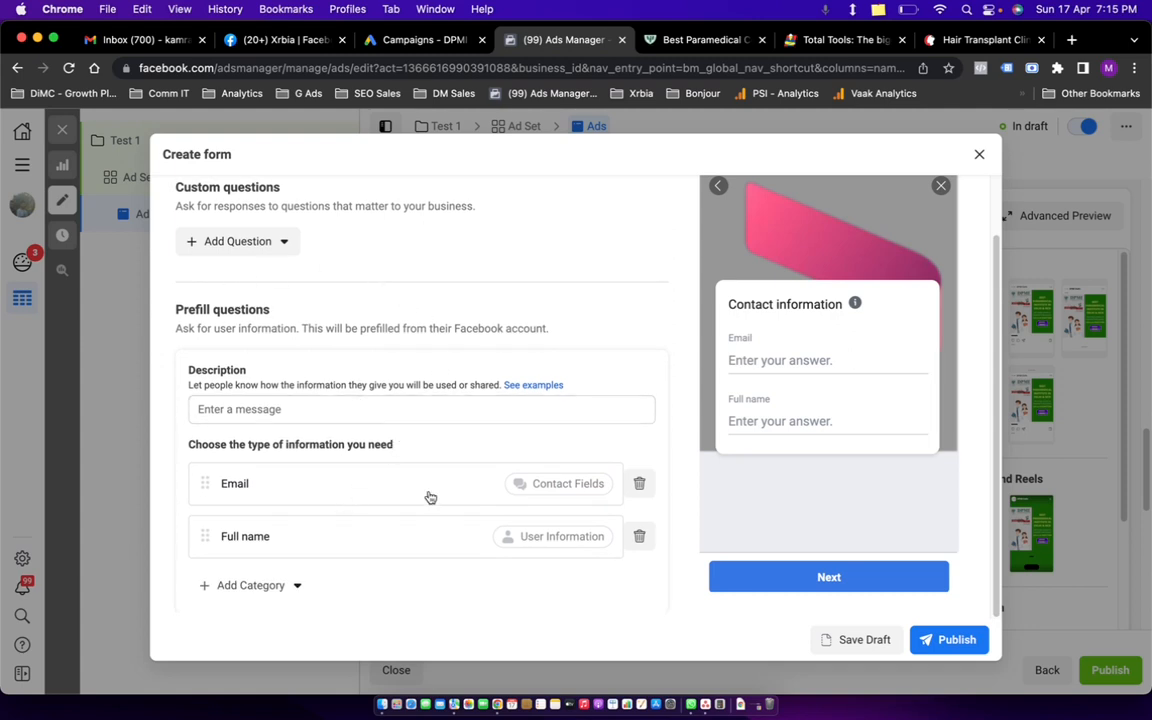
scroll(316, 489, down, 2)
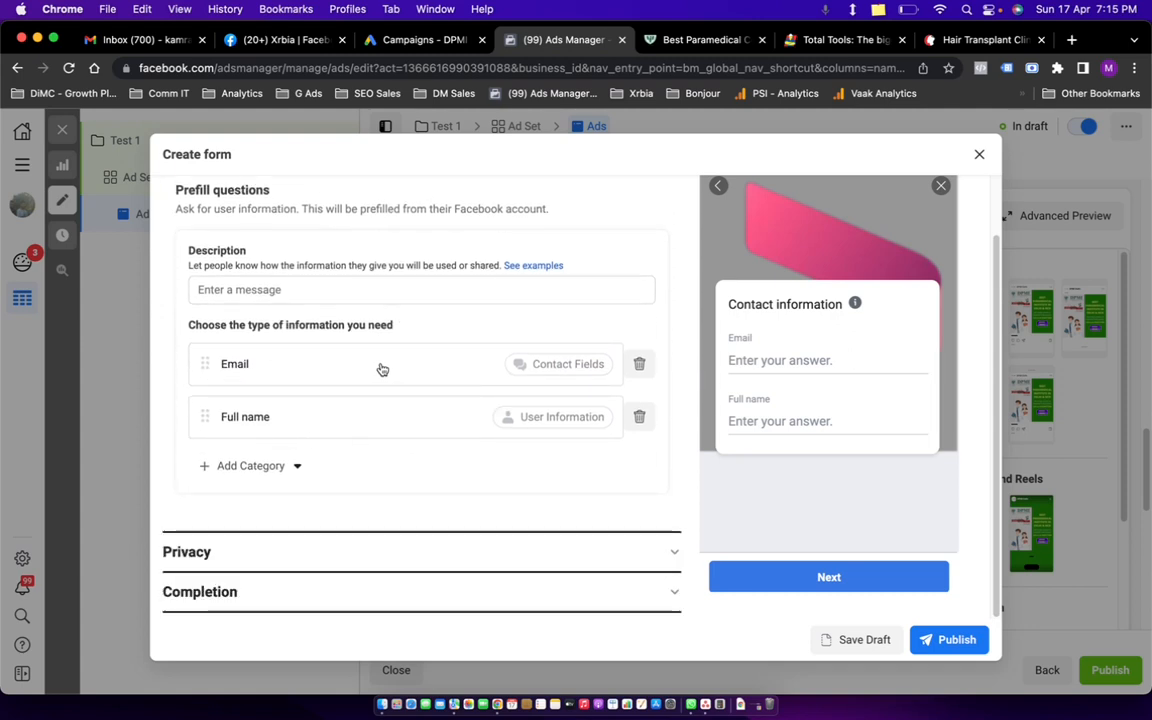
click(287, 464)
mouse_move(290, 499)
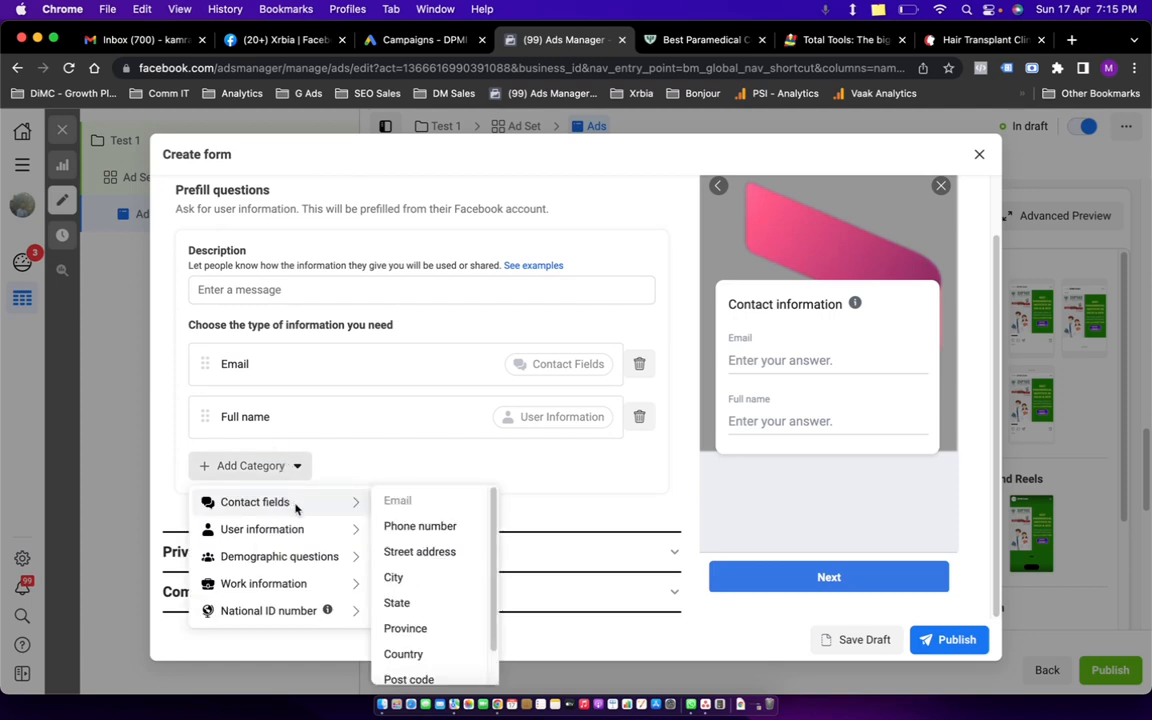
click(413, 535)
click(291, 517)
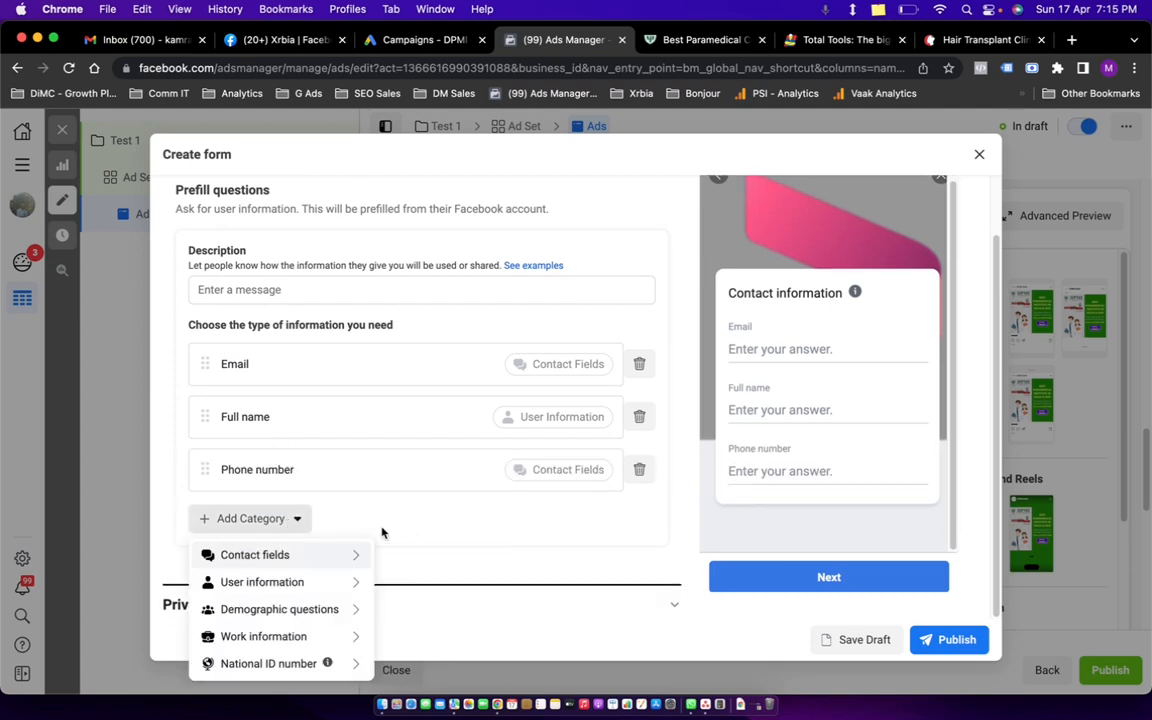
mouse_move(328, 560)
click(396, 630)
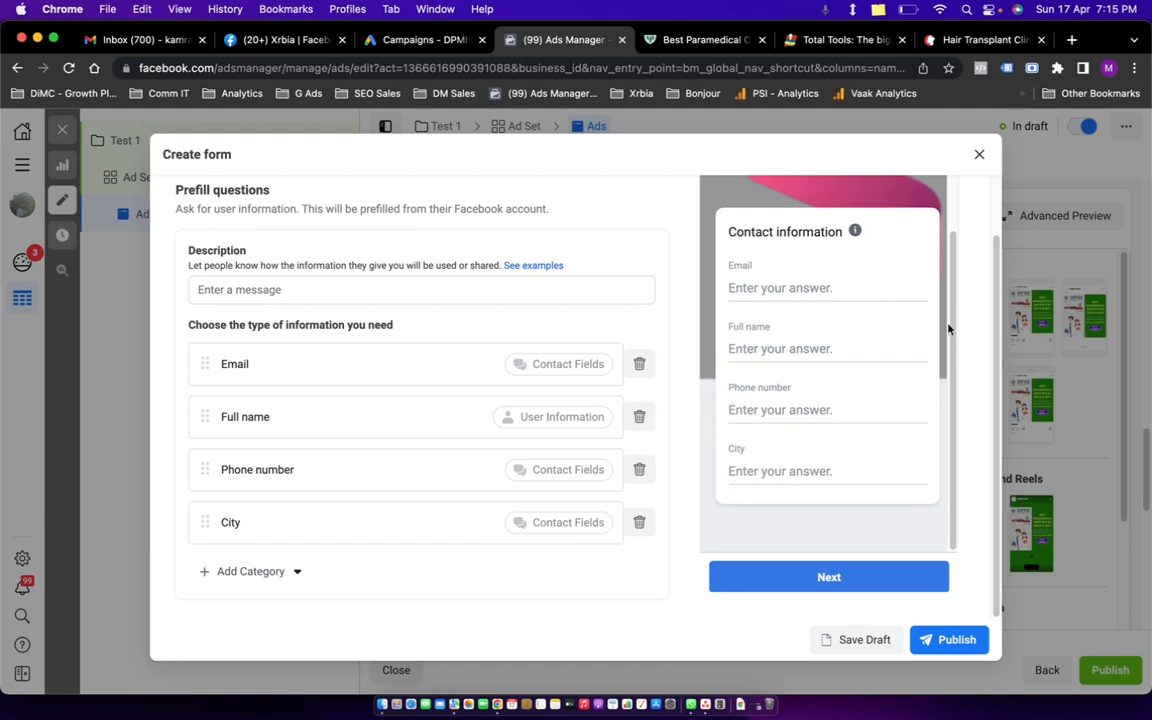
scroll(828, 285, up, 2)
scroll(806, 322, down, 2)
scroll(540, 378, down, 3)
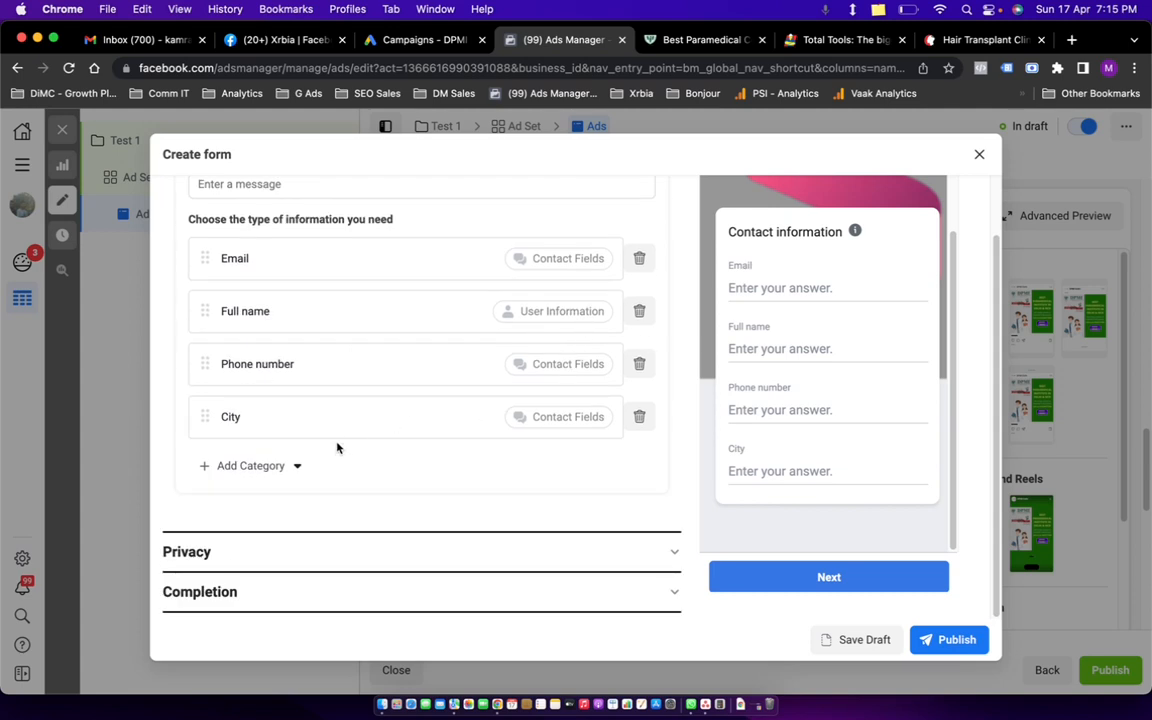
Add Company name as a prefill question, then delete it again.
click(300, 466)
click(397, 473)
click(300, 466)
mouse_move(277, 567)
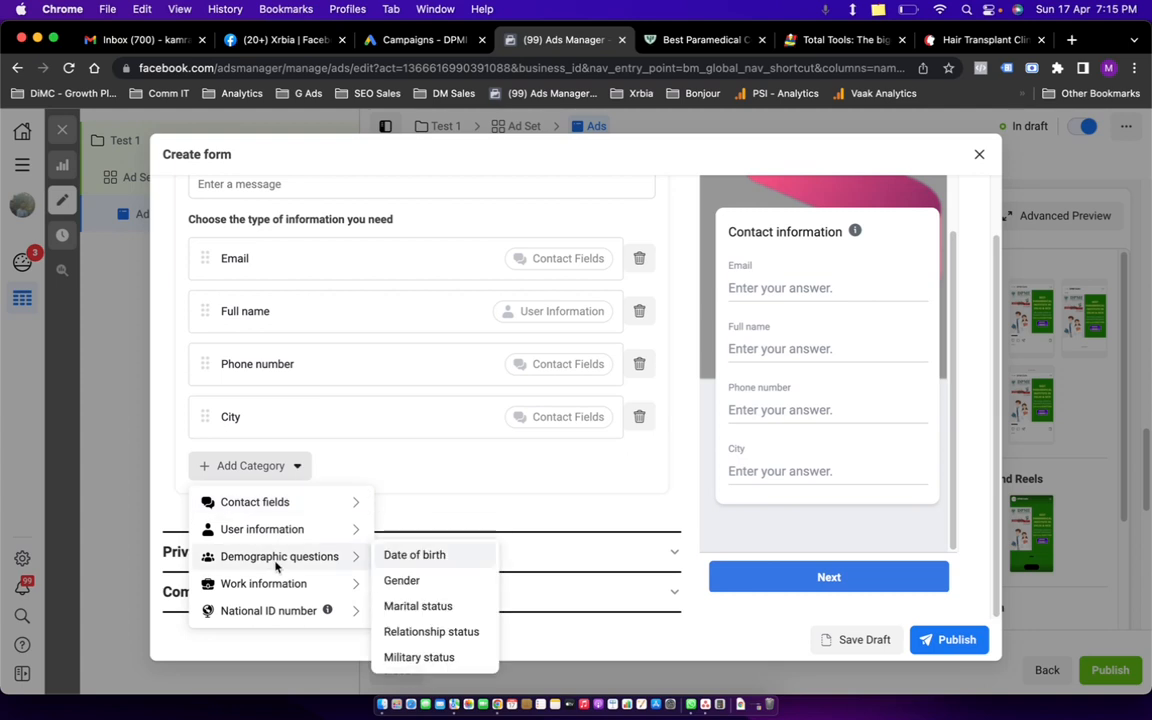
click(420, 471)
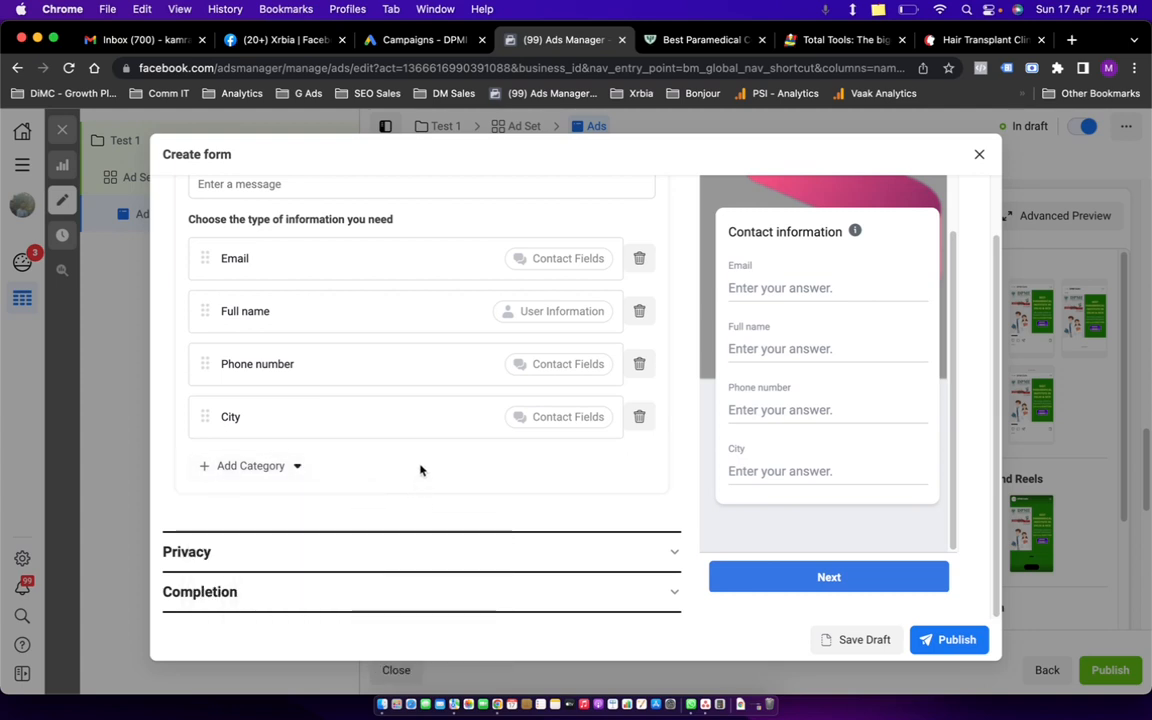
click(291, 466)
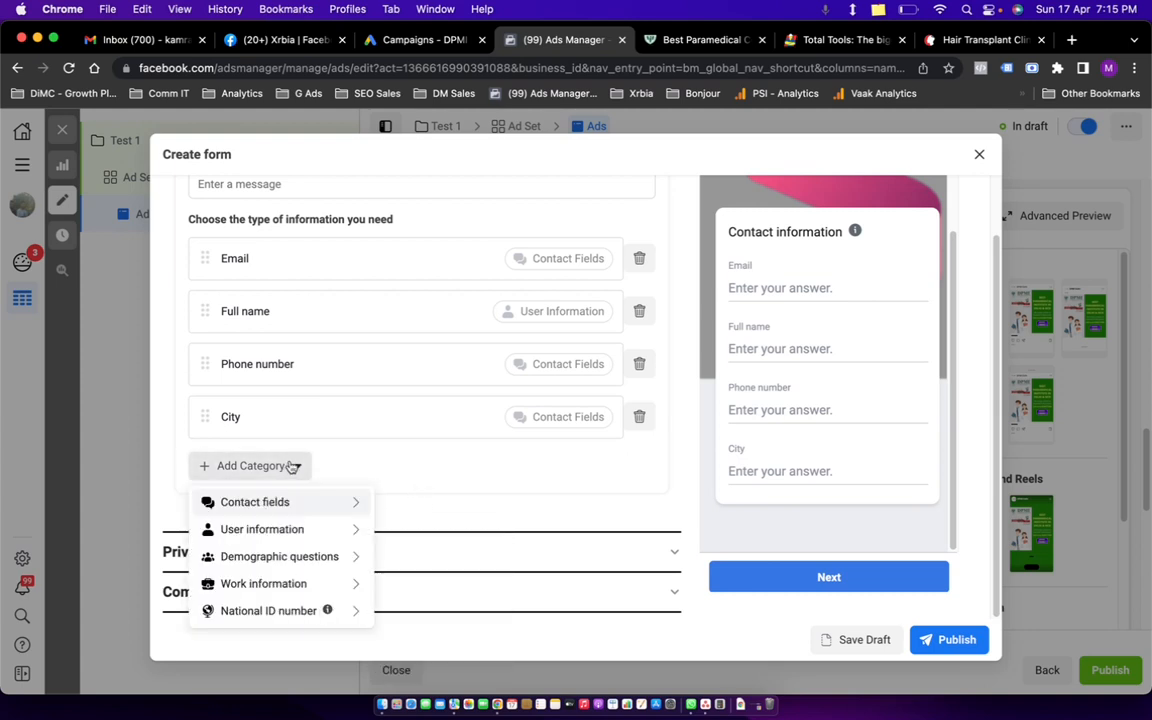
mouse_move(303, 501)
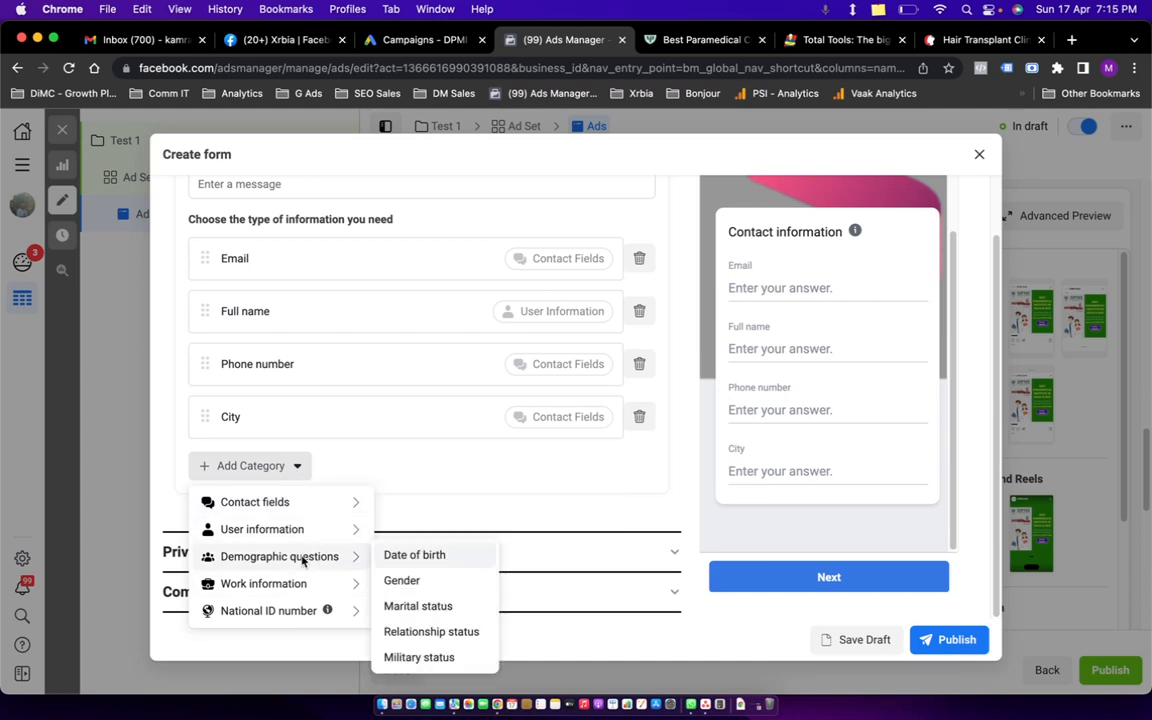
mouse_move(308, 586)
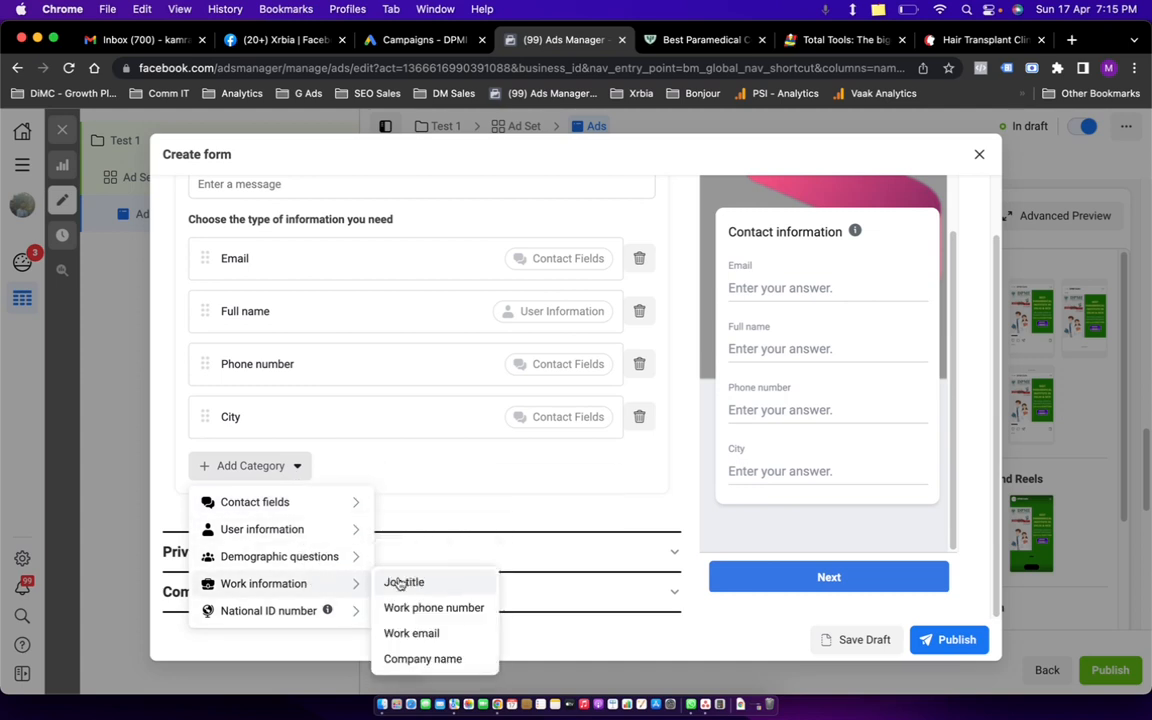
click(416, 660)
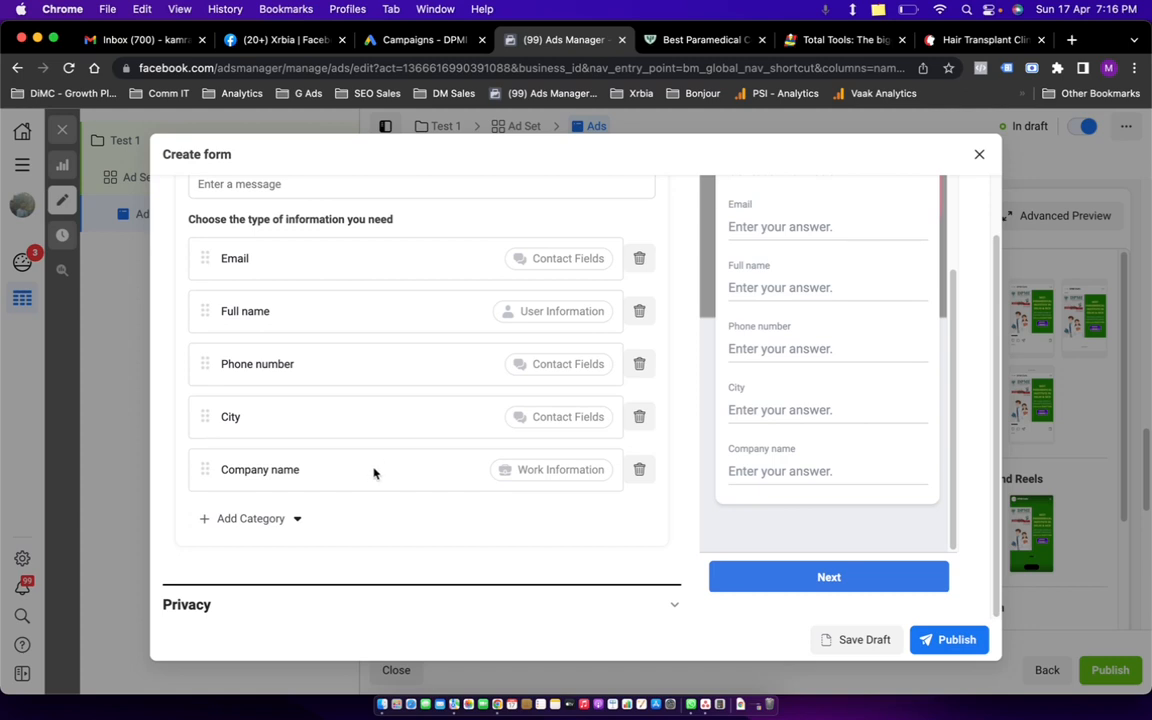
click(639, 470)
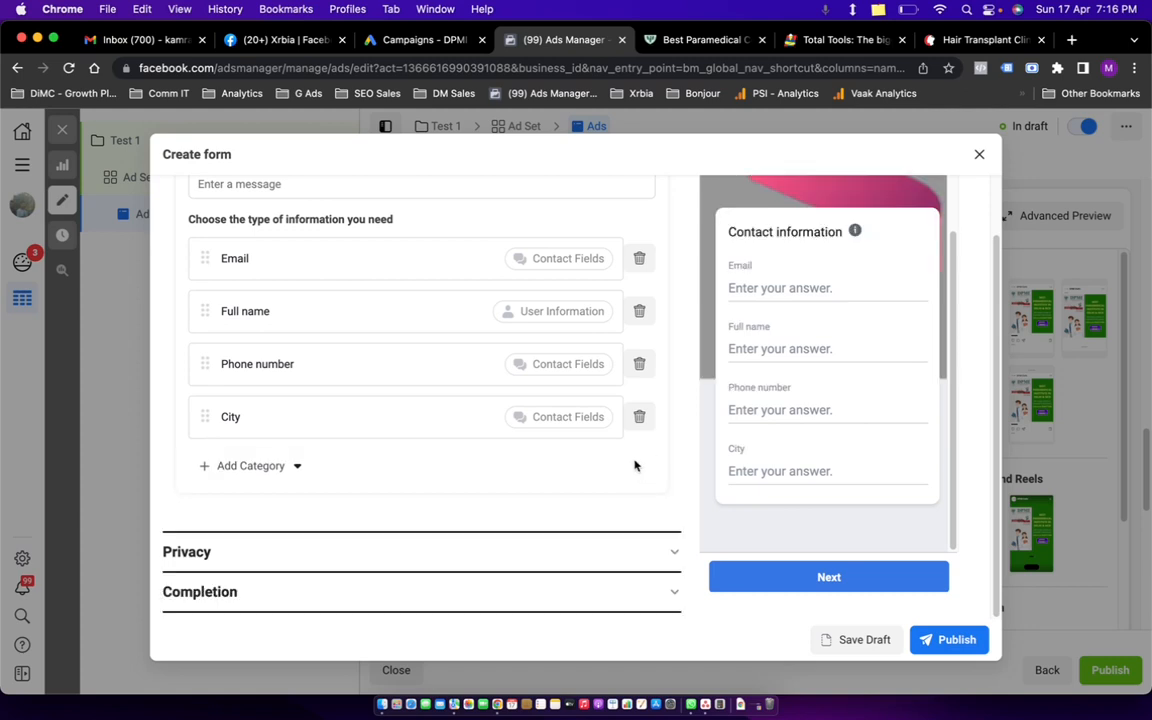
Add Gender from Demographic questions as a prefill question.
click(279, 467)
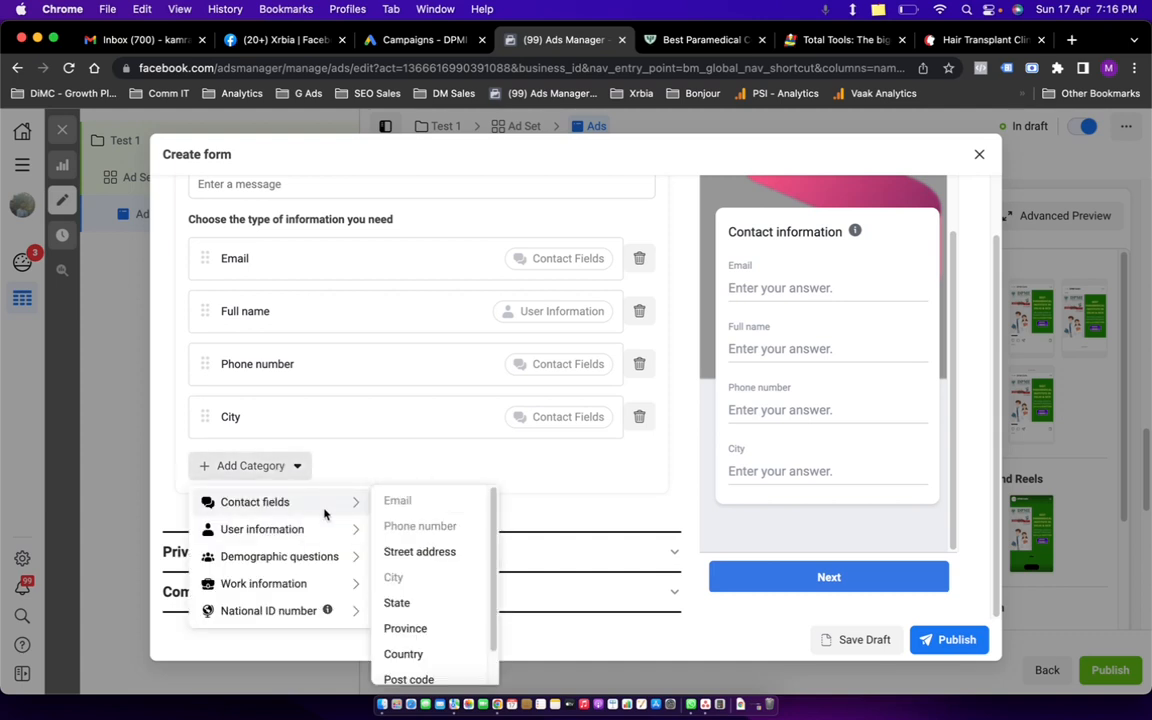
mouse_move(354, 512)
scroll(424, 620, down, 1)
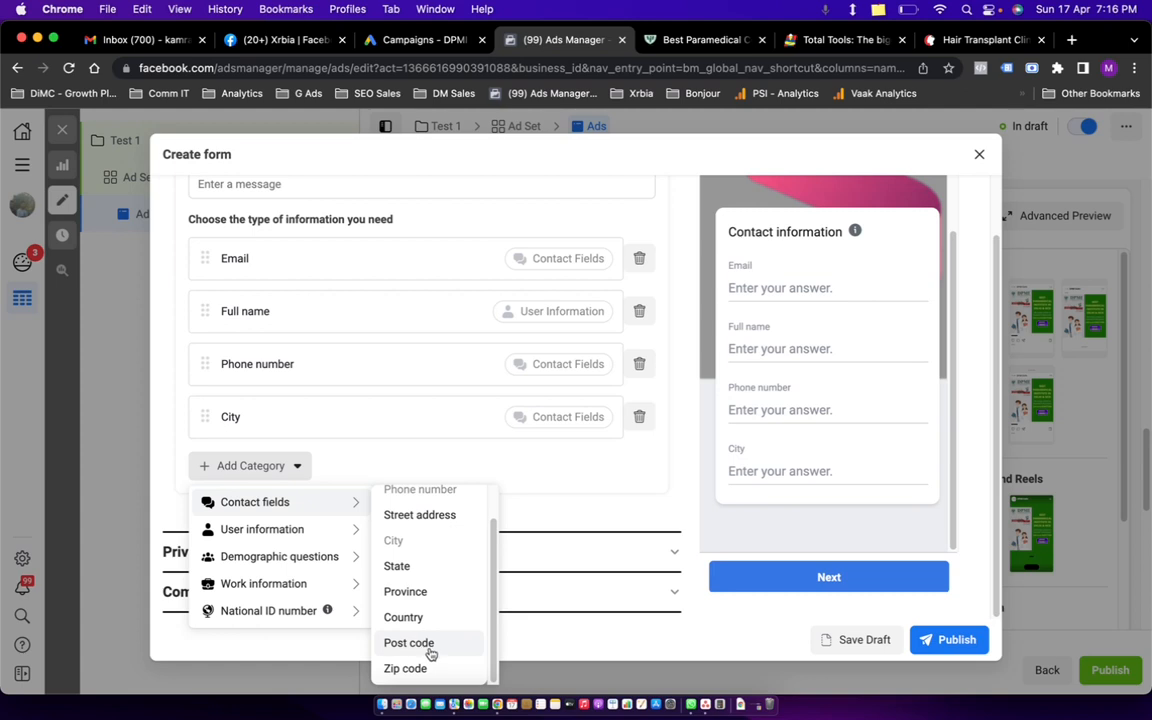
mouse_move(275, 538)
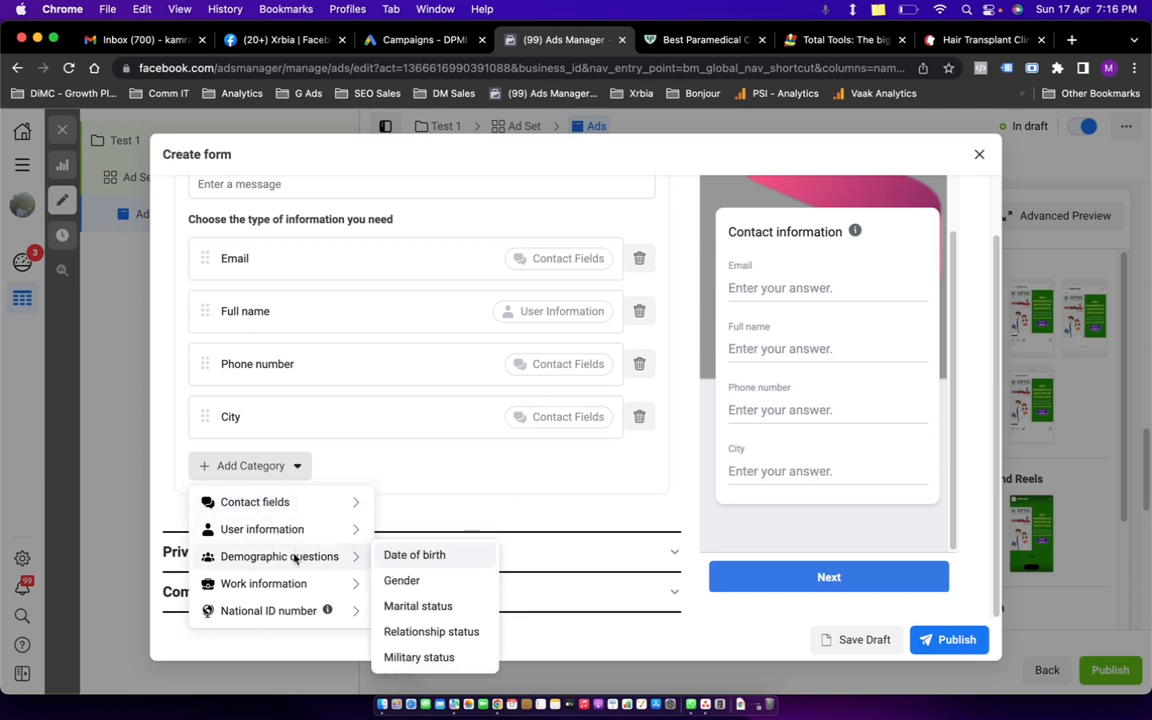
click(418, 583)
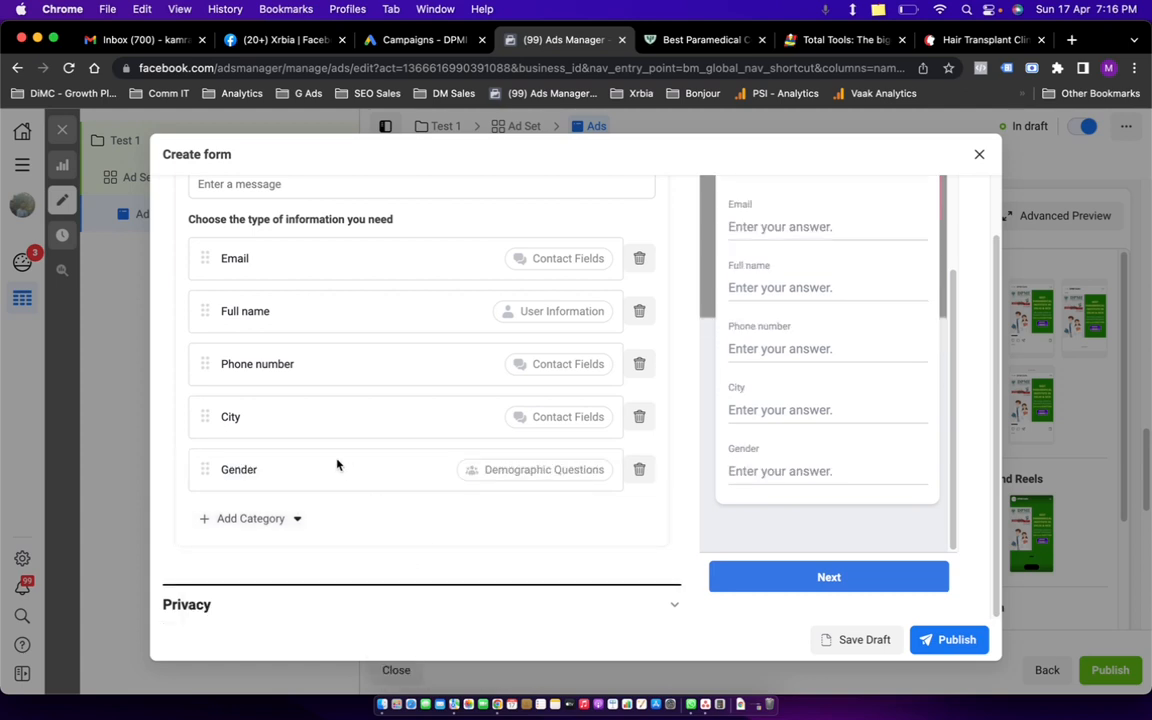
scroll(337, 463, down, 1)
click(296, 466)
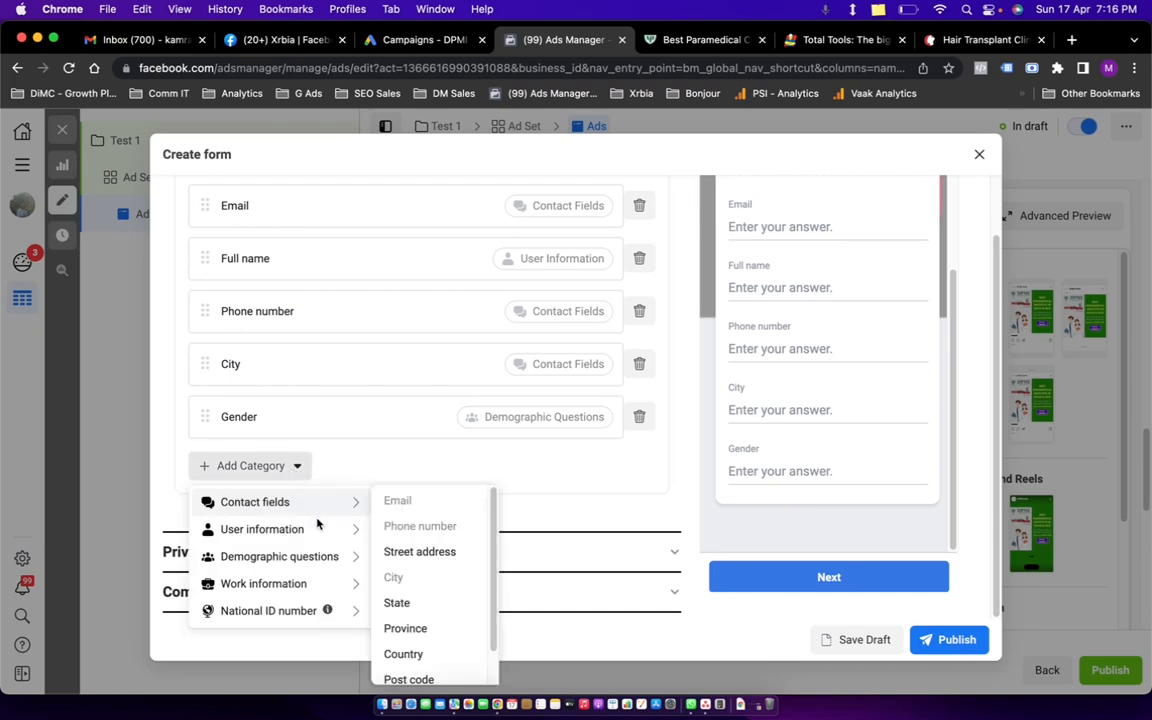
mouse_move(327, 558)
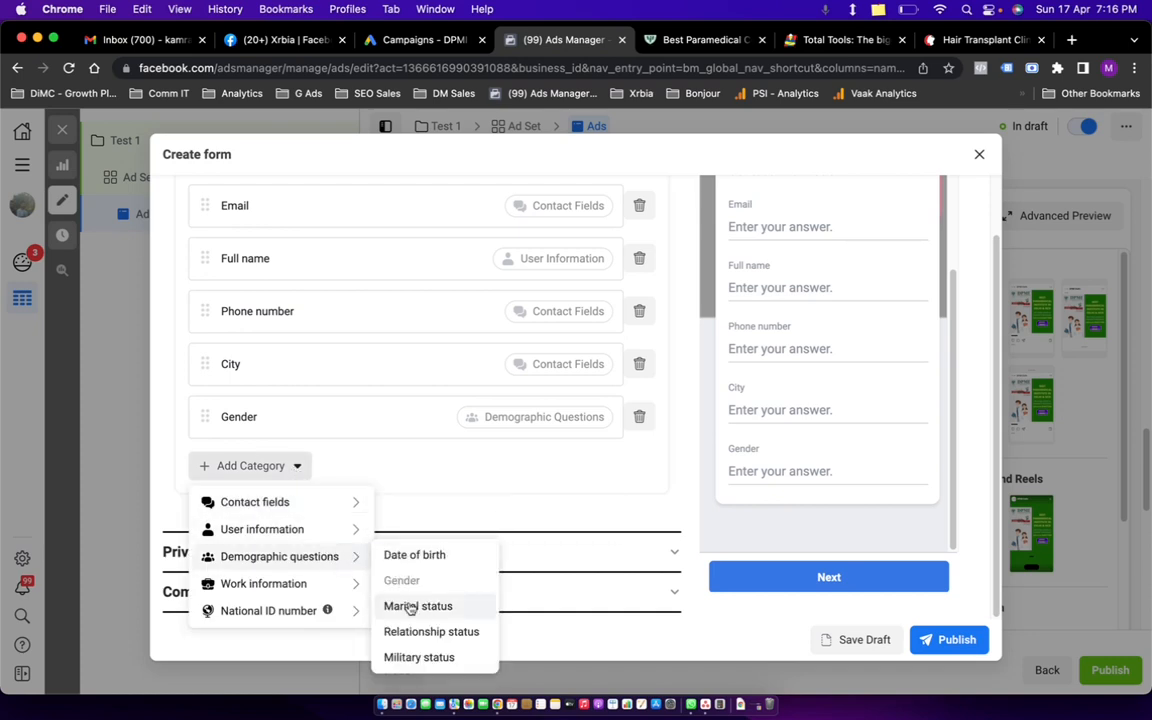
mouse_move(318, 584)
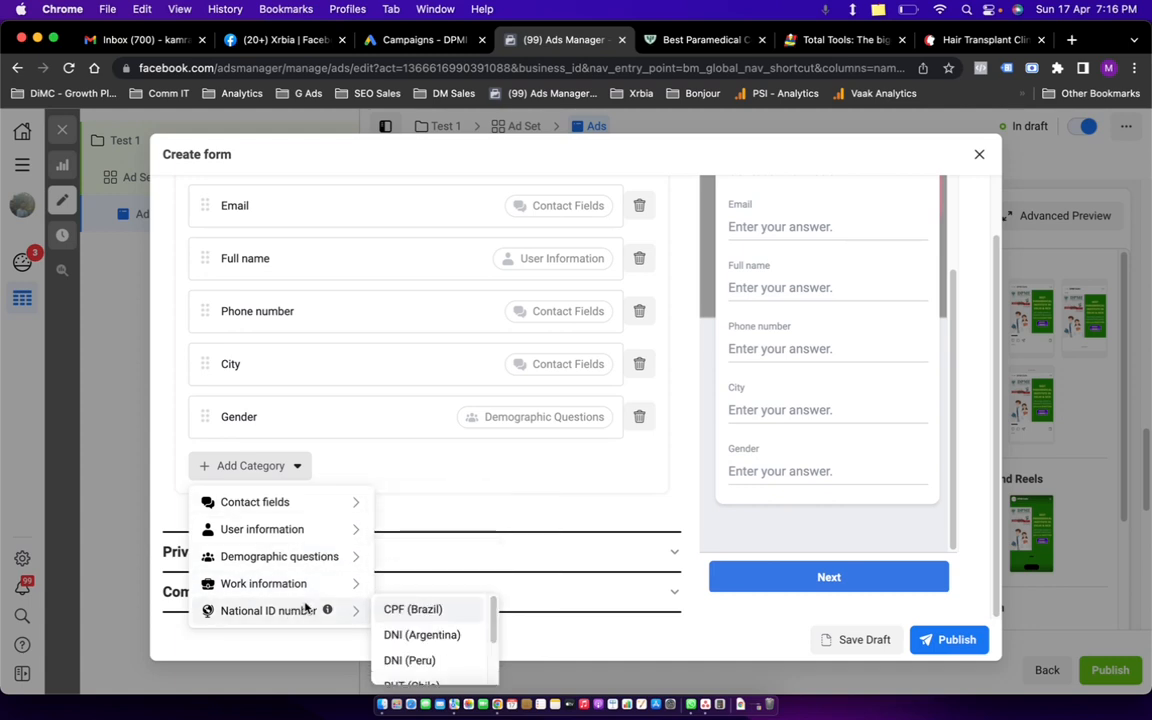
click(378, 494)
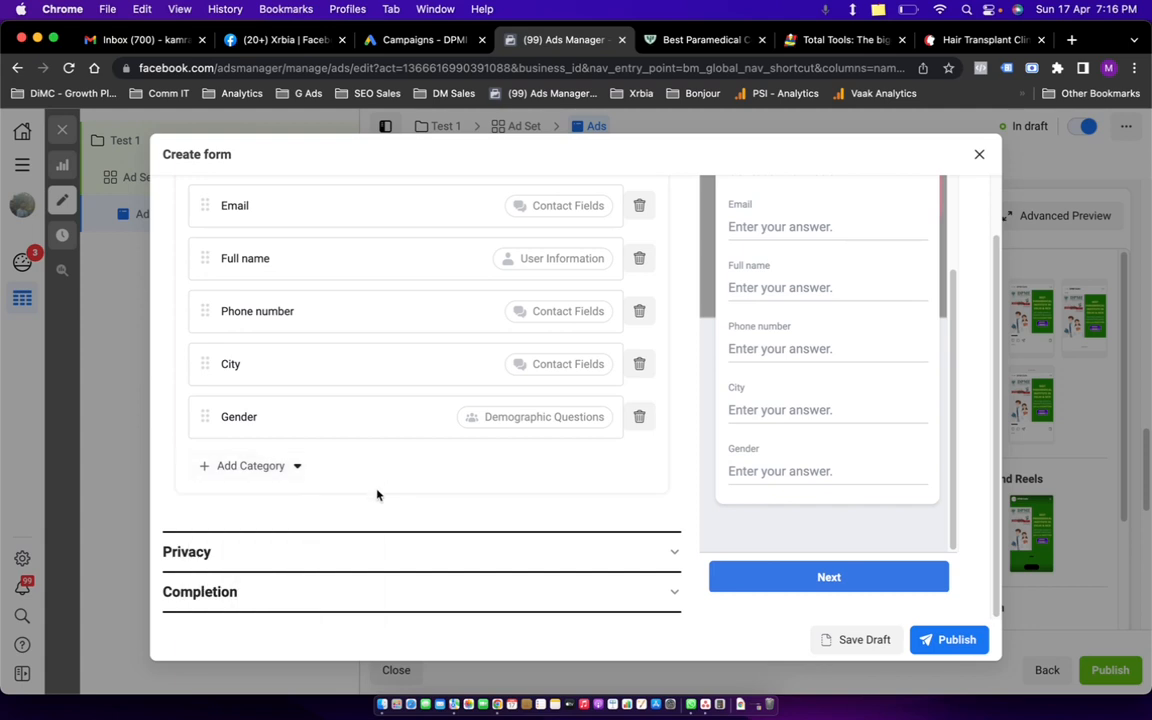
scroll(350, 415, up, 5)
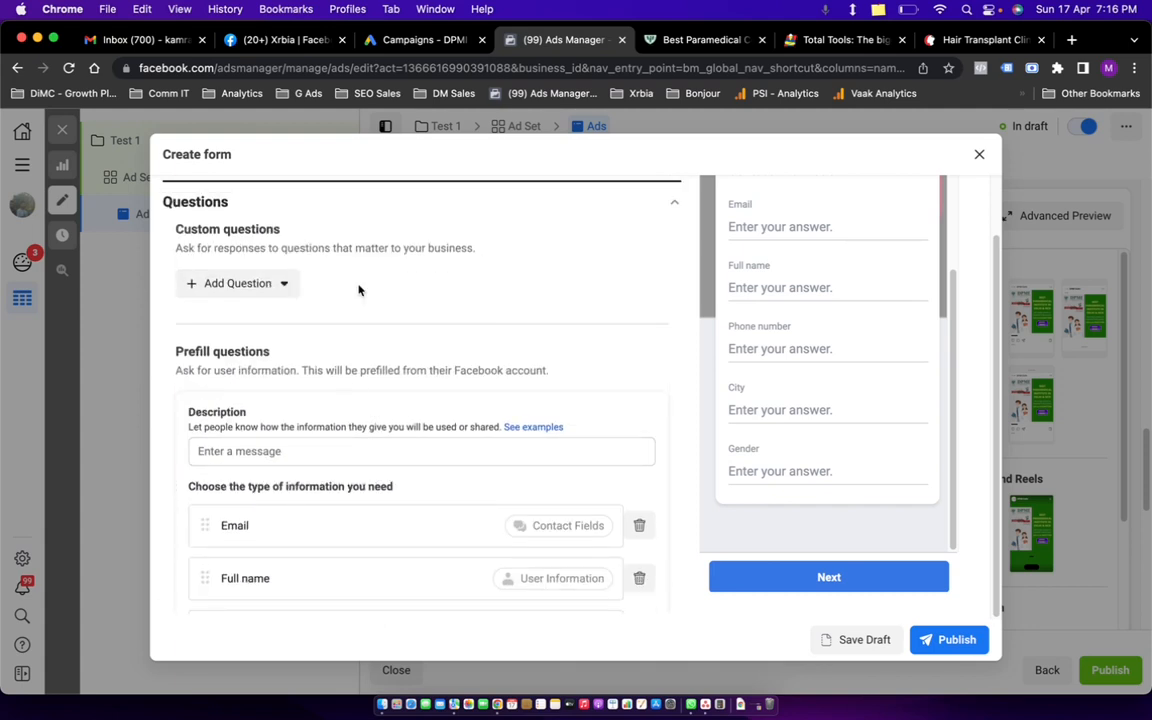
click(283, 286)
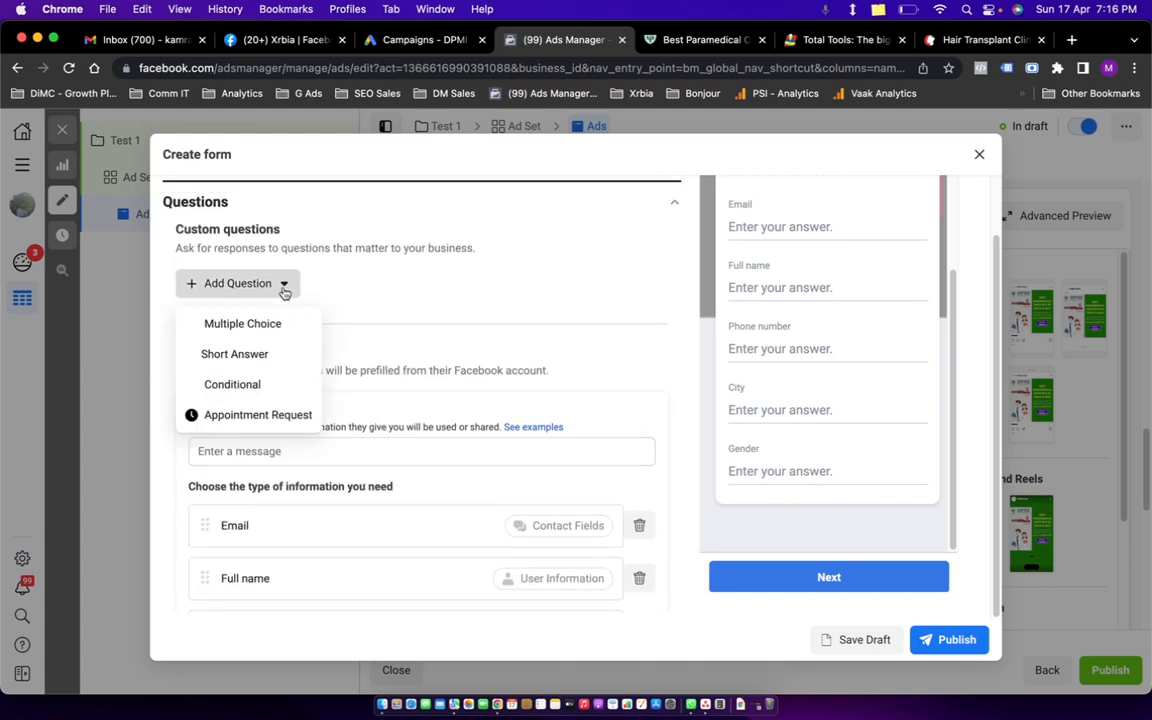
click(244, 355)
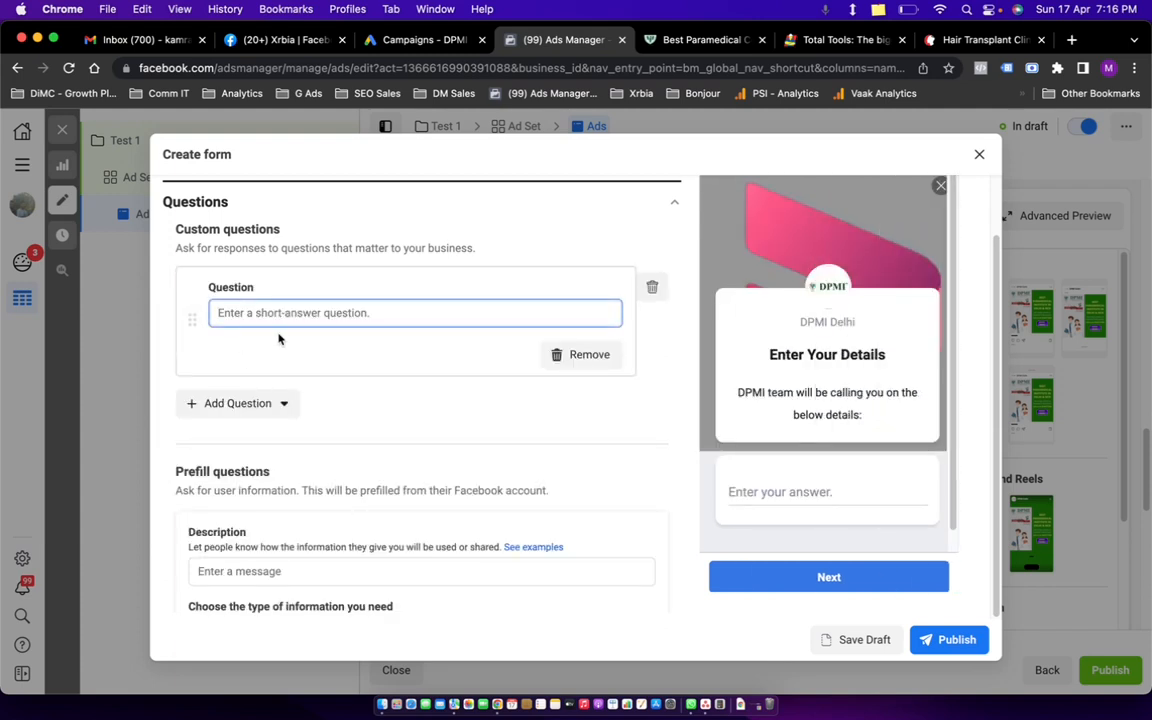
text(Are you)
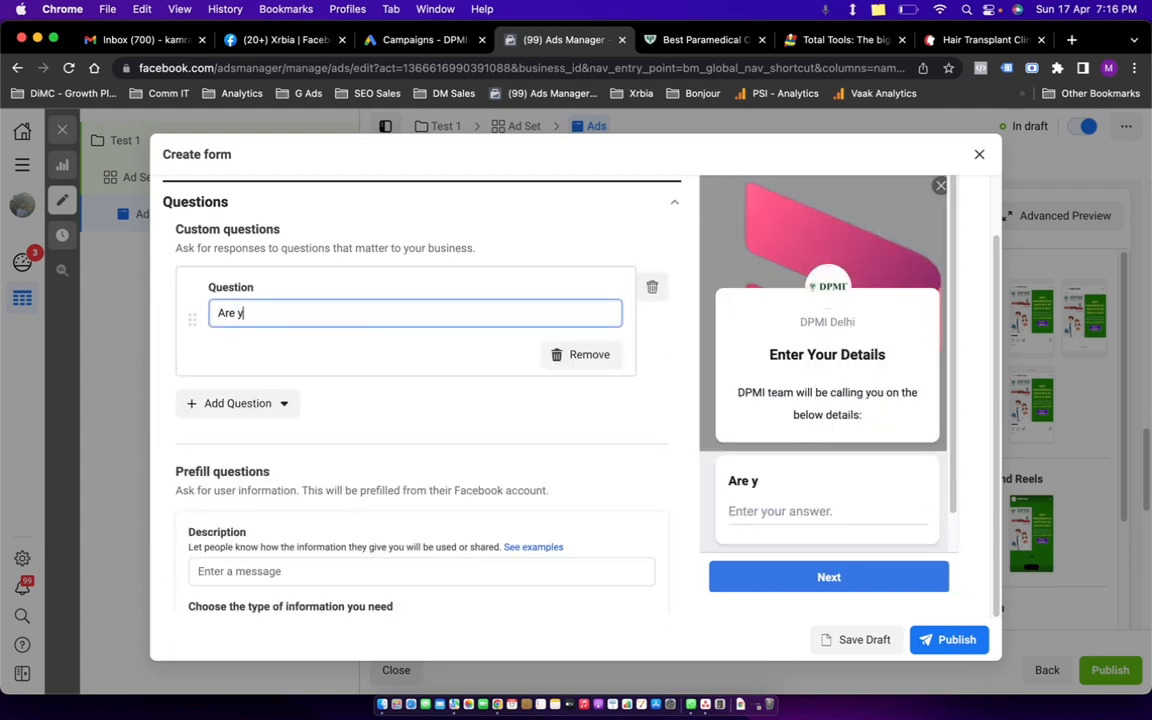
key(BackSpace)
key(BackSpace)
key(BackSpace)
key(BackSpace)
key(BackSpace)
key(BackSpace)
key(BackSpace)
text(when can )
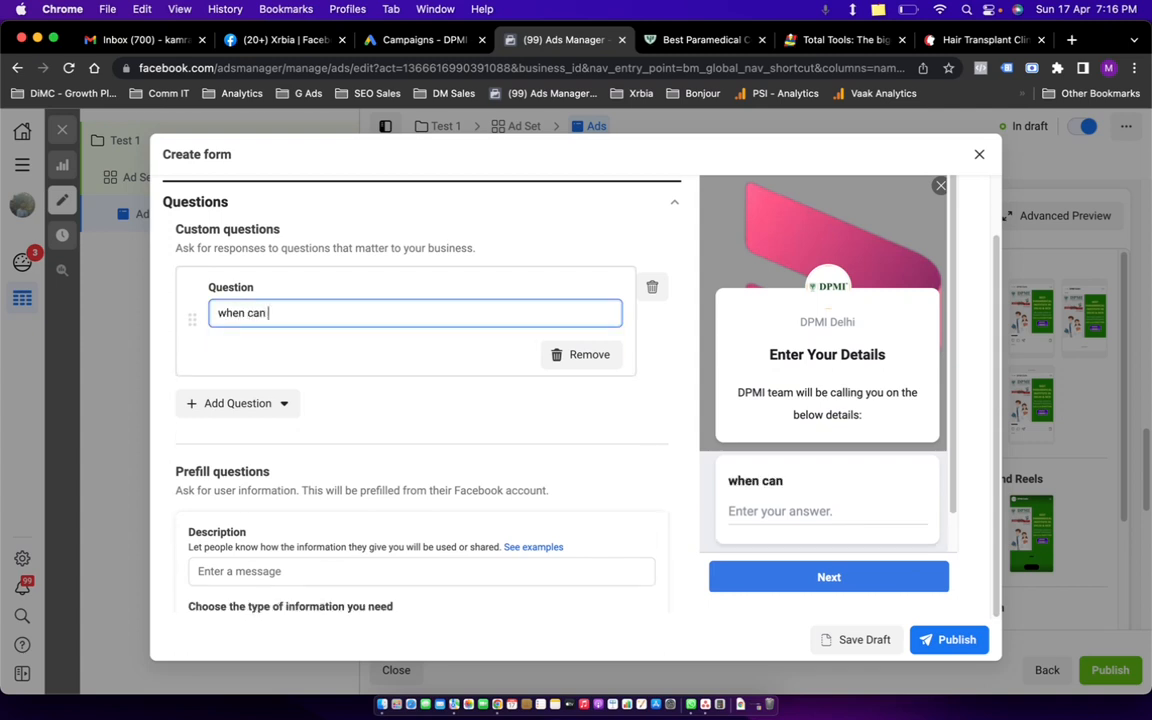
text(we Contact YOu)
key(BackSpace)
key(BackSpace)
text(o)
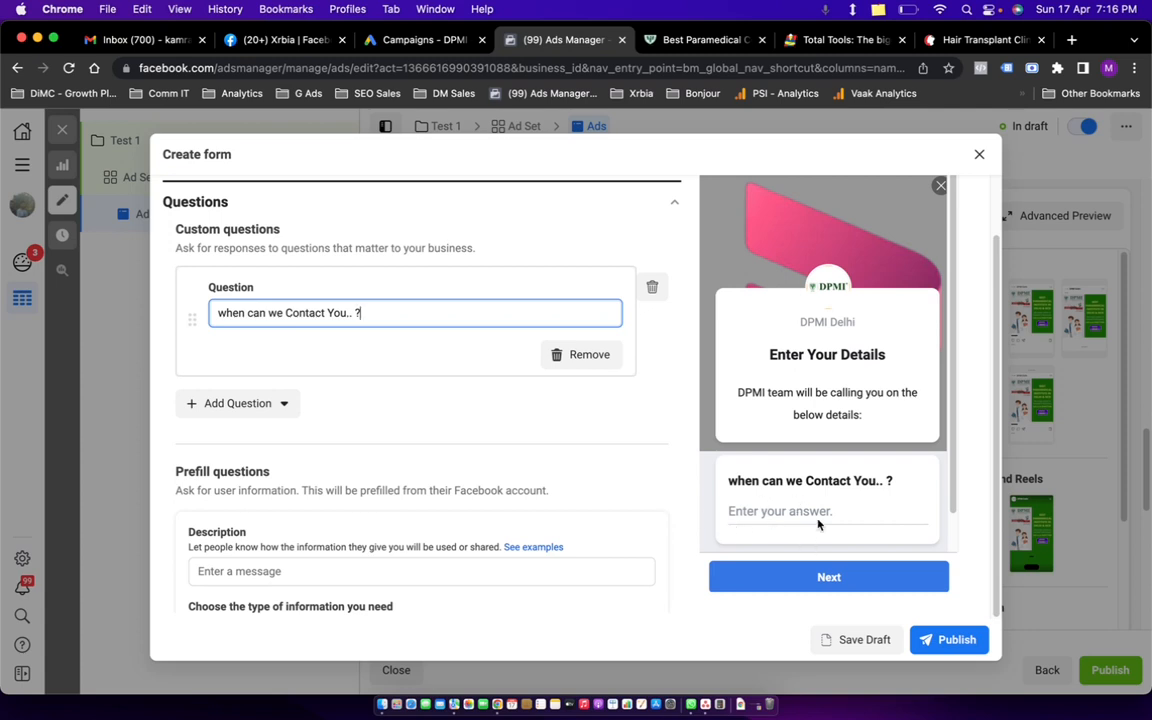
scroll(888, 440, down, 1)
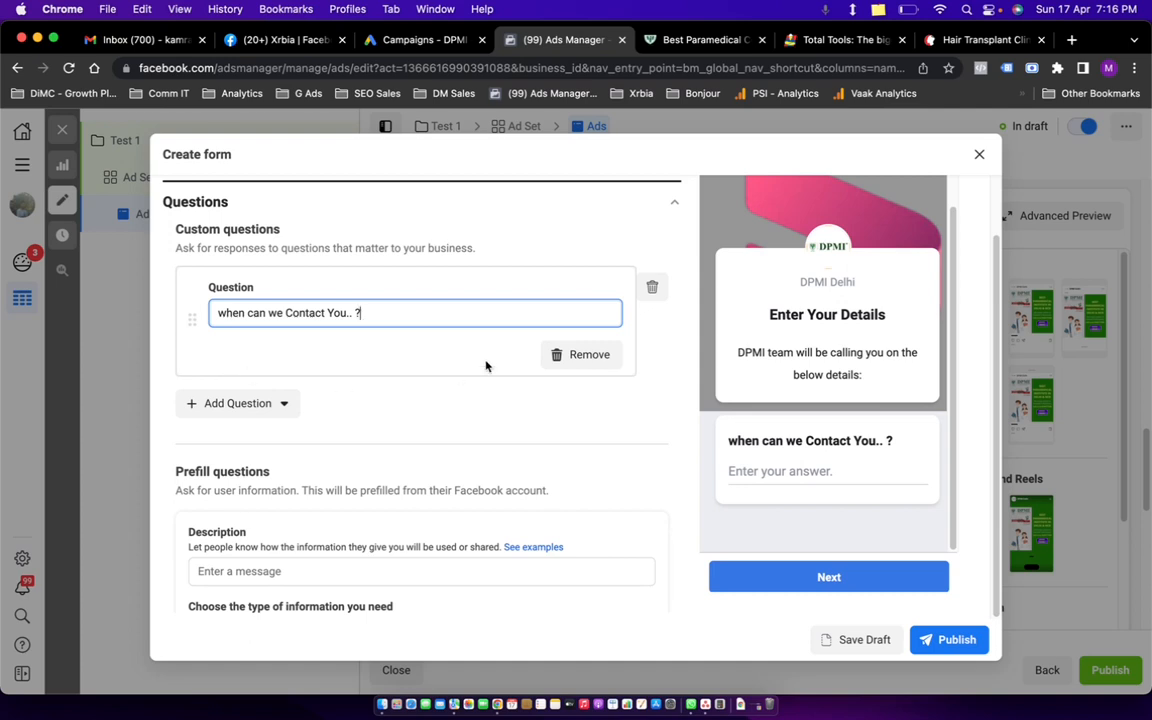
click(587, 354)
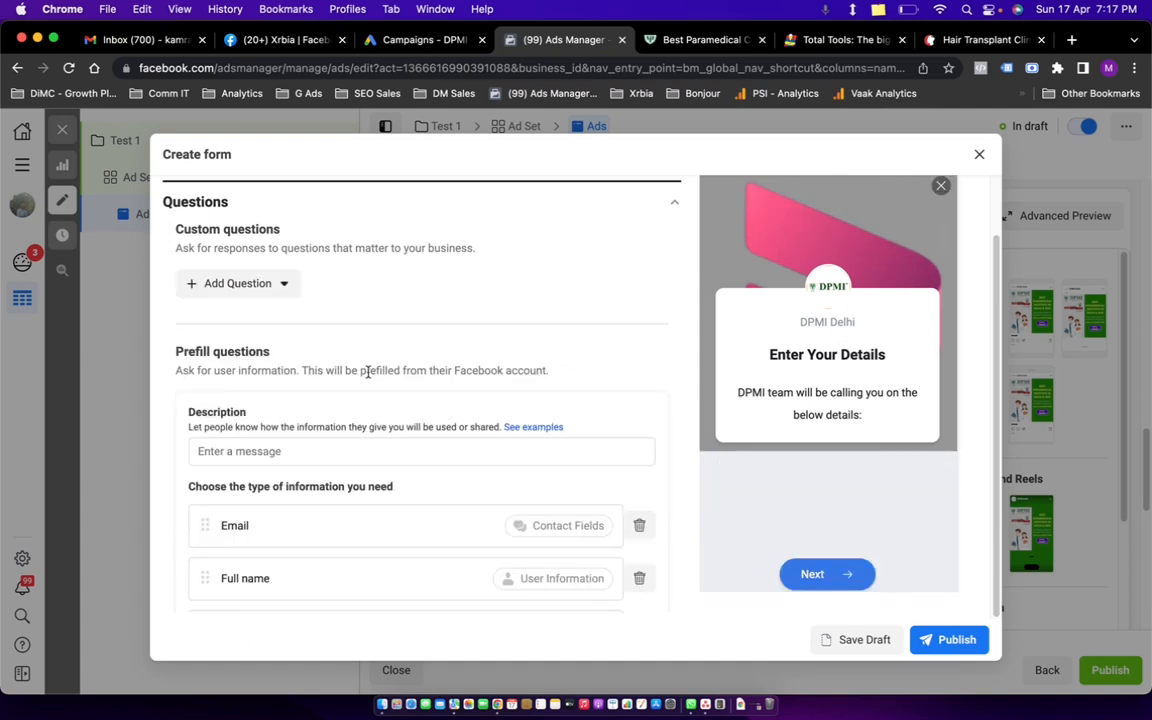
Delete the Email, Full name, Phone number, City and Gender prefill questions.
scroll(376, 365, down, 3)
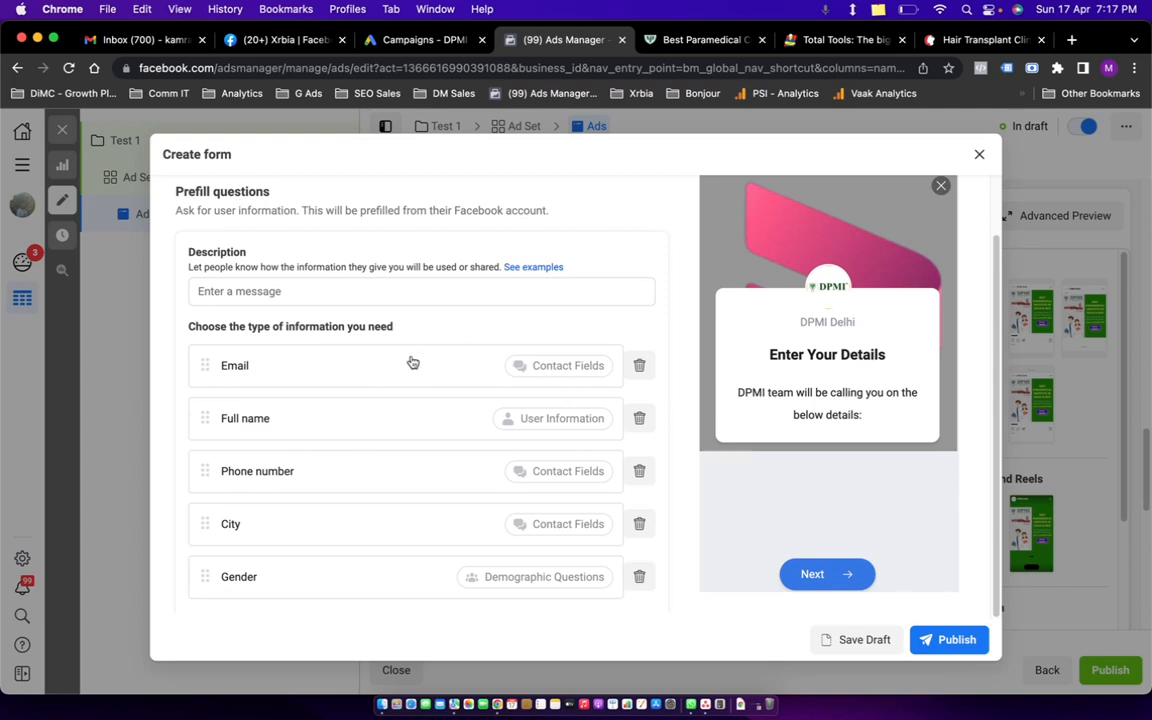
click(340, 366)
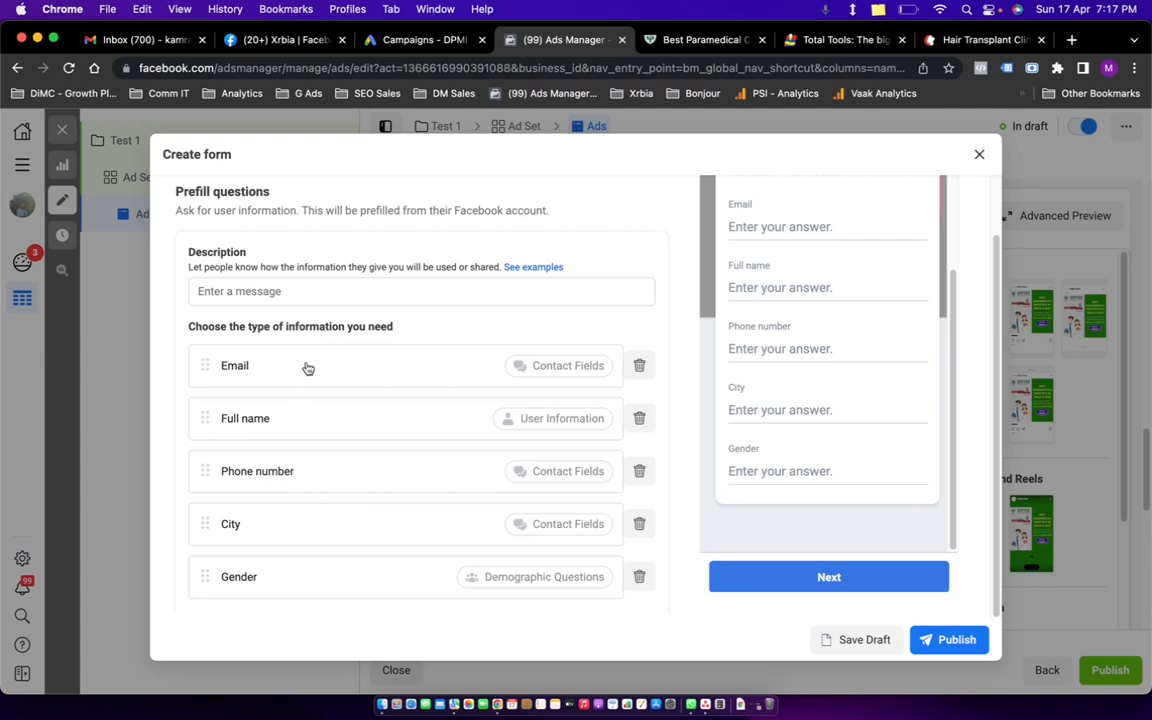
click(639, 365)
click(639, 365)
click(639, 365)
click(639, 367)
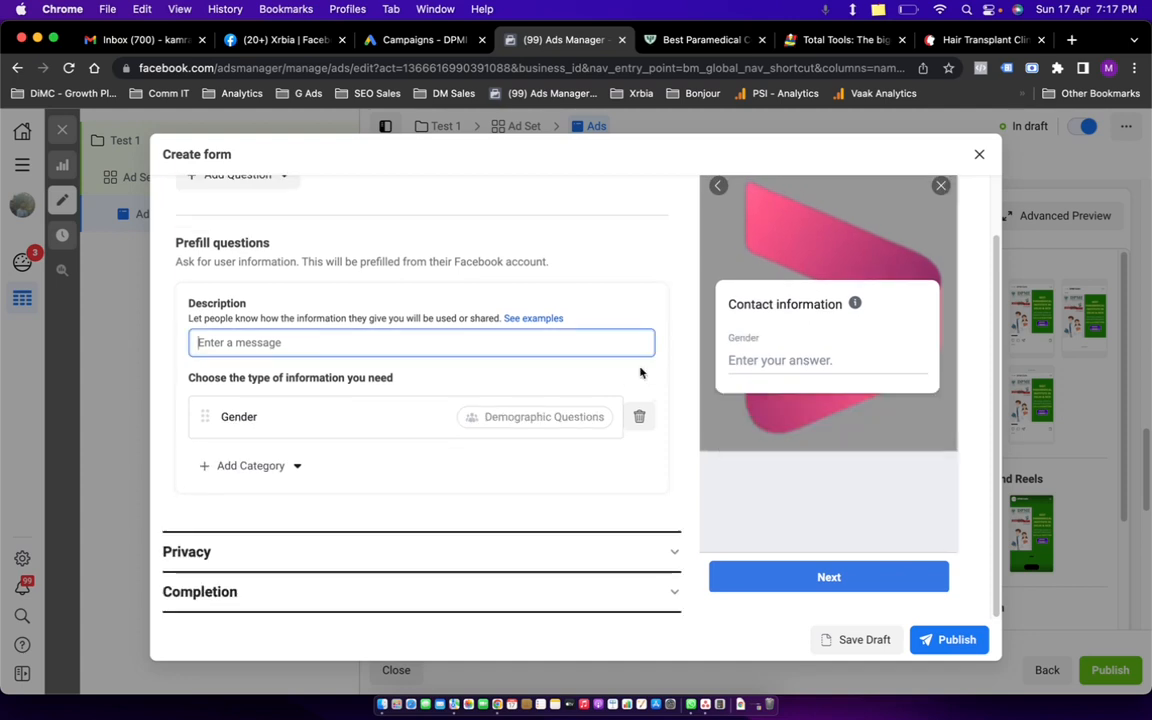
click(641, 418)
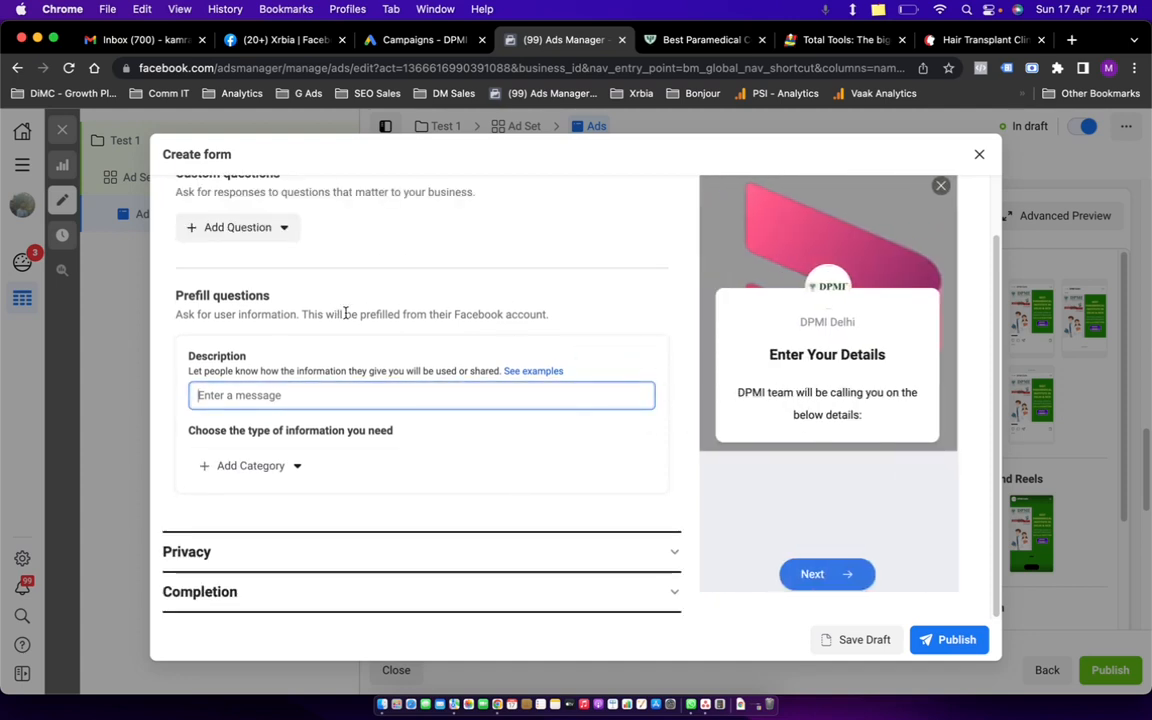
scroll(347, 316, up, 3)
Add a multiple-choice question 'Names' and a second multiple-choice question.
click(277, 410)
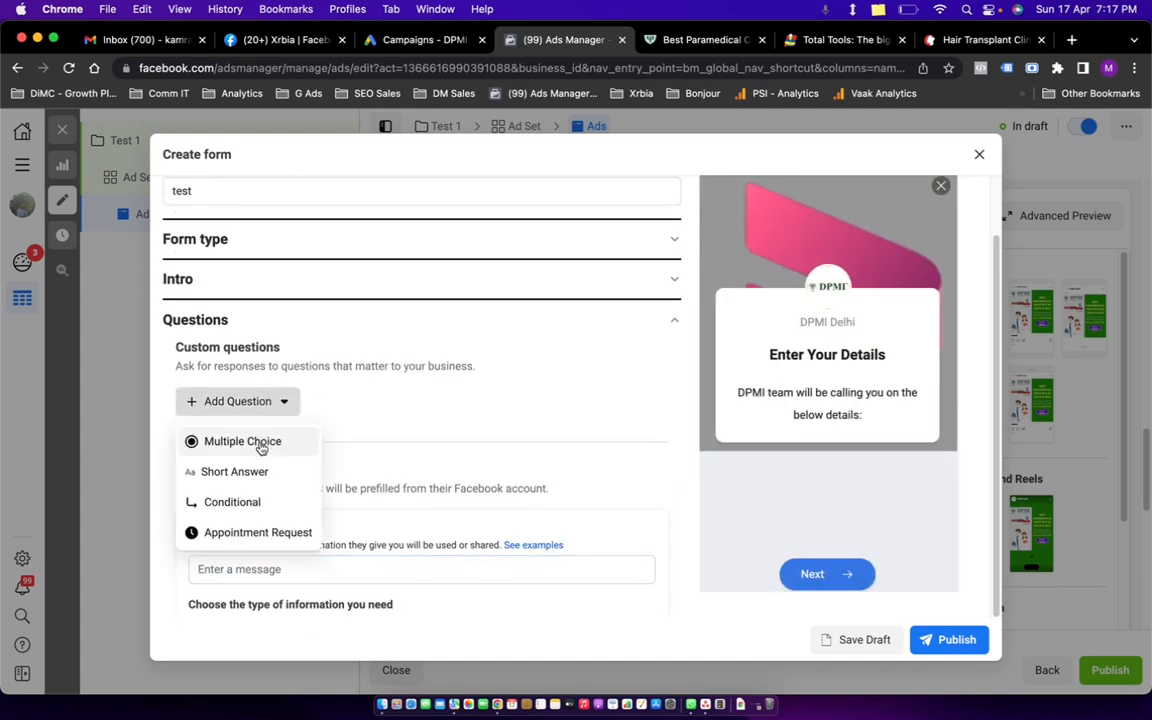
click(230, 443)
text(Names)
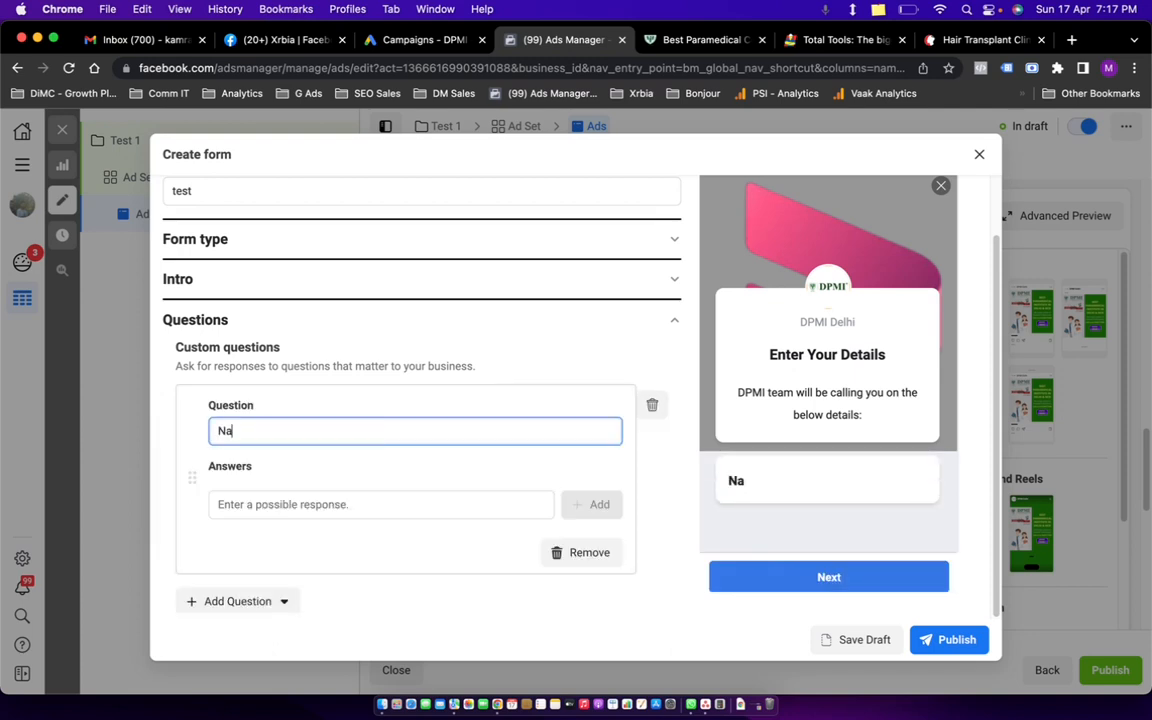
click(229, 603)
click(228, 476)
click(264, 556)
text(Phone No)
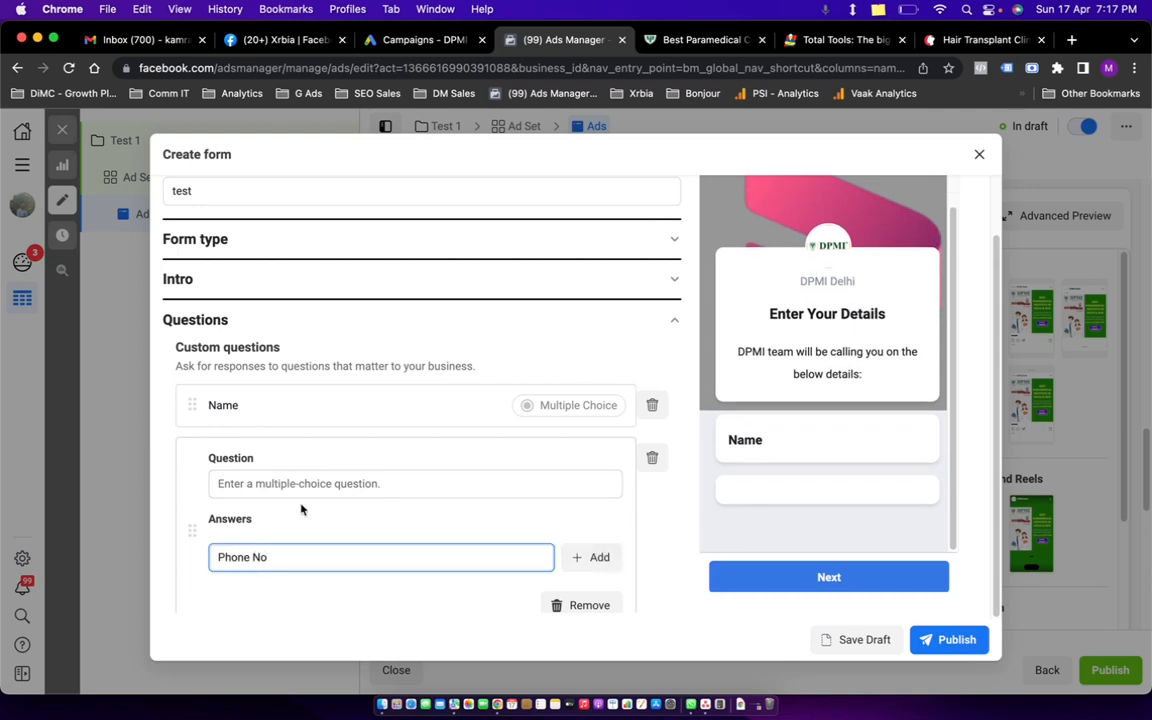
scroll(300, 510, down, 3)
Word the second multiple-choice question 'Phone No'.
click(267, 498)
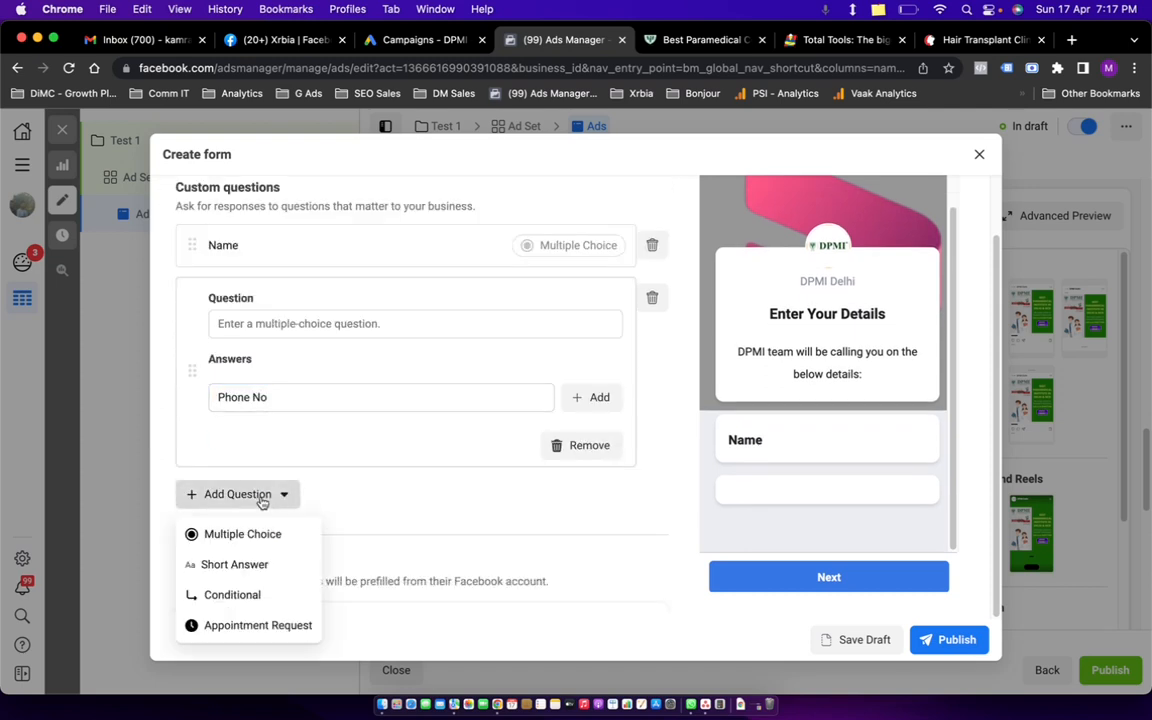
click(323, 516)
scroll(326, 435, up, 3)
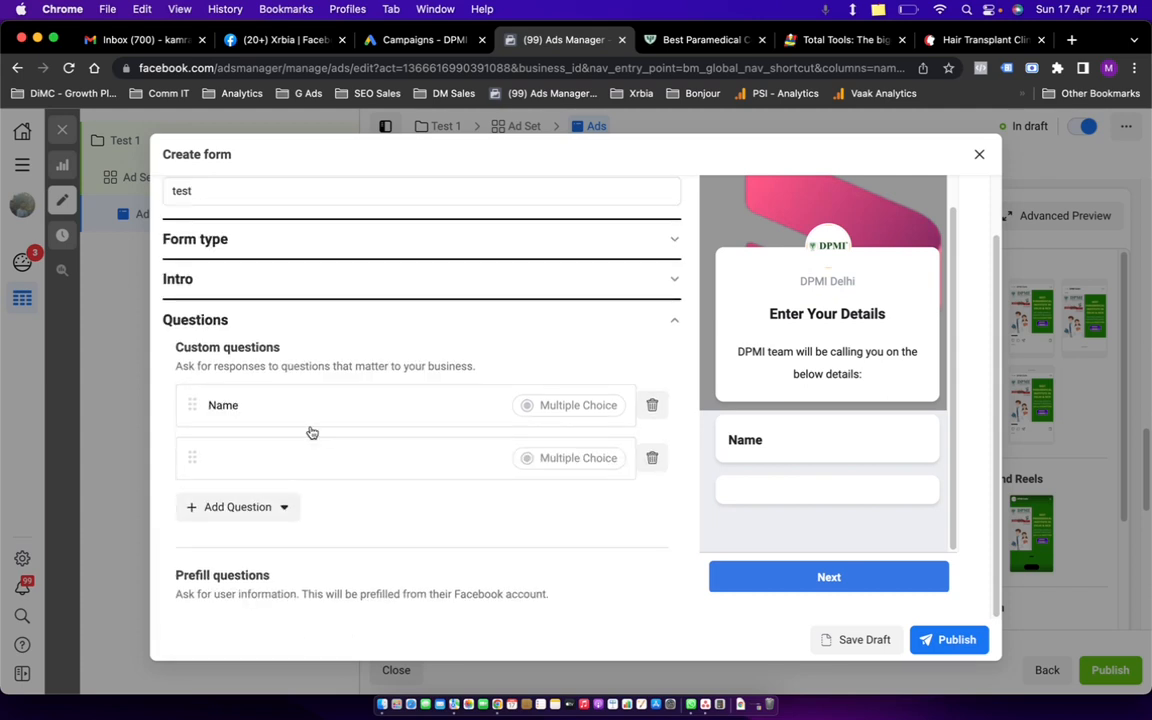
click(365, 475)
click(257, 483)
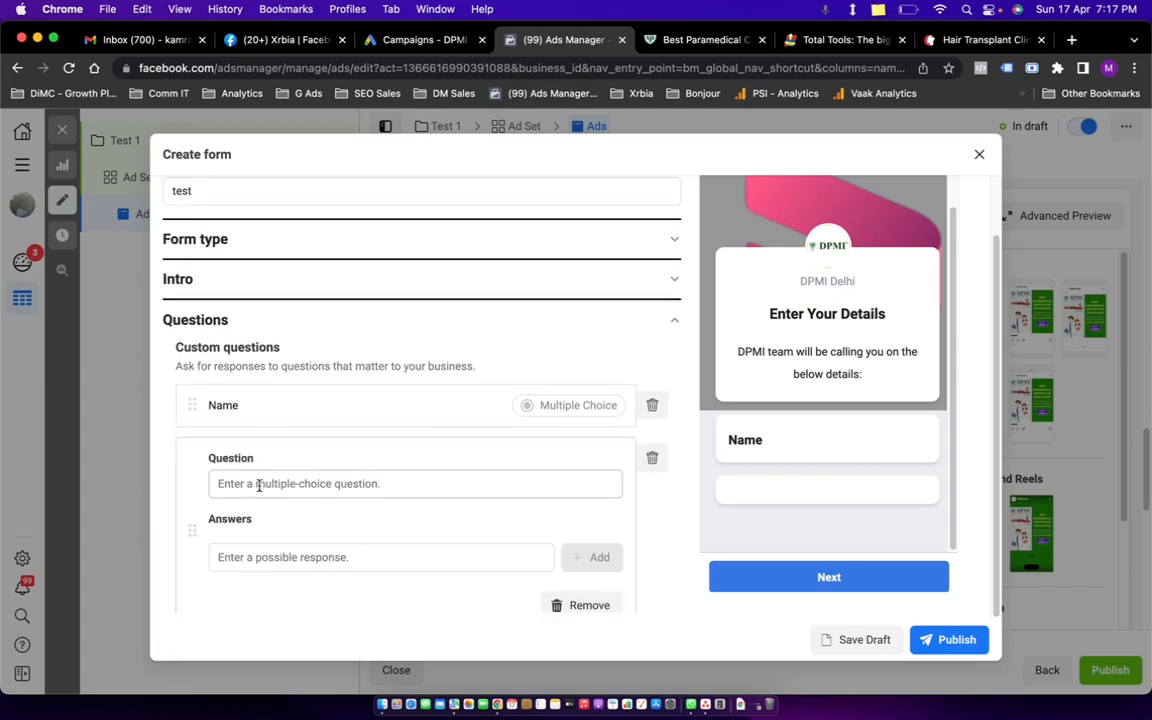
text(PHo)
key(BackSpace)
key(BackSpace)
text(h)
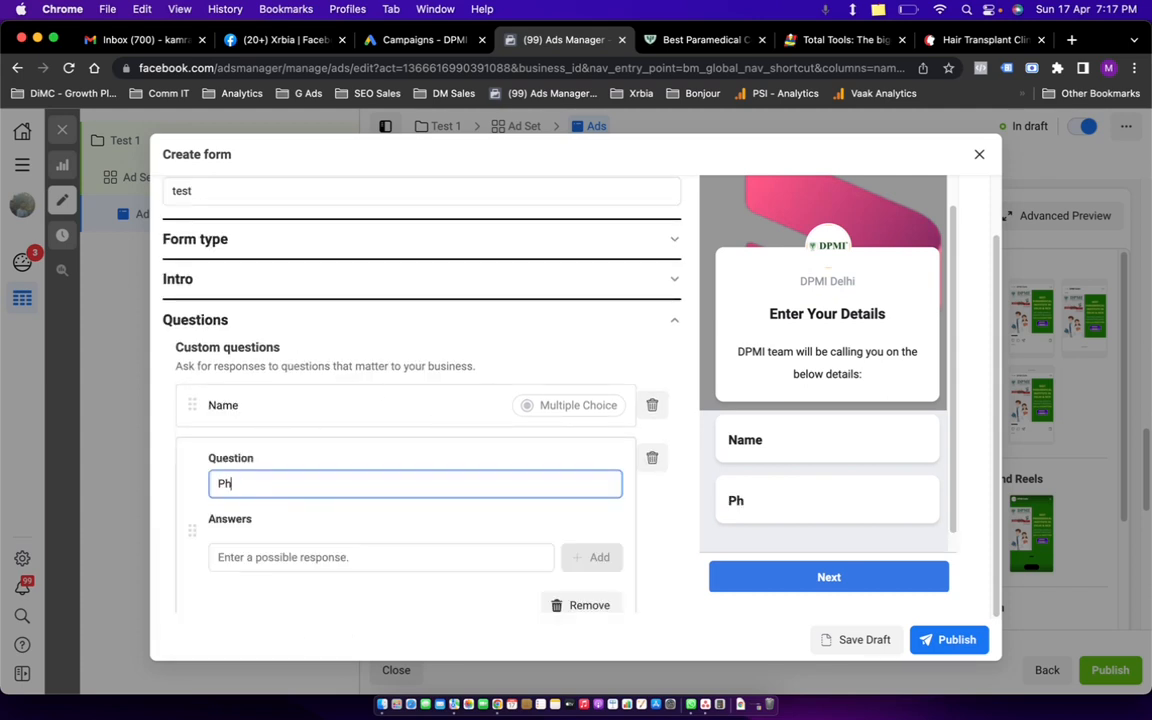
text(one No)
key(Tab)
scroll(301, 450, down, 5)
scroll(285, 395, up, 3)
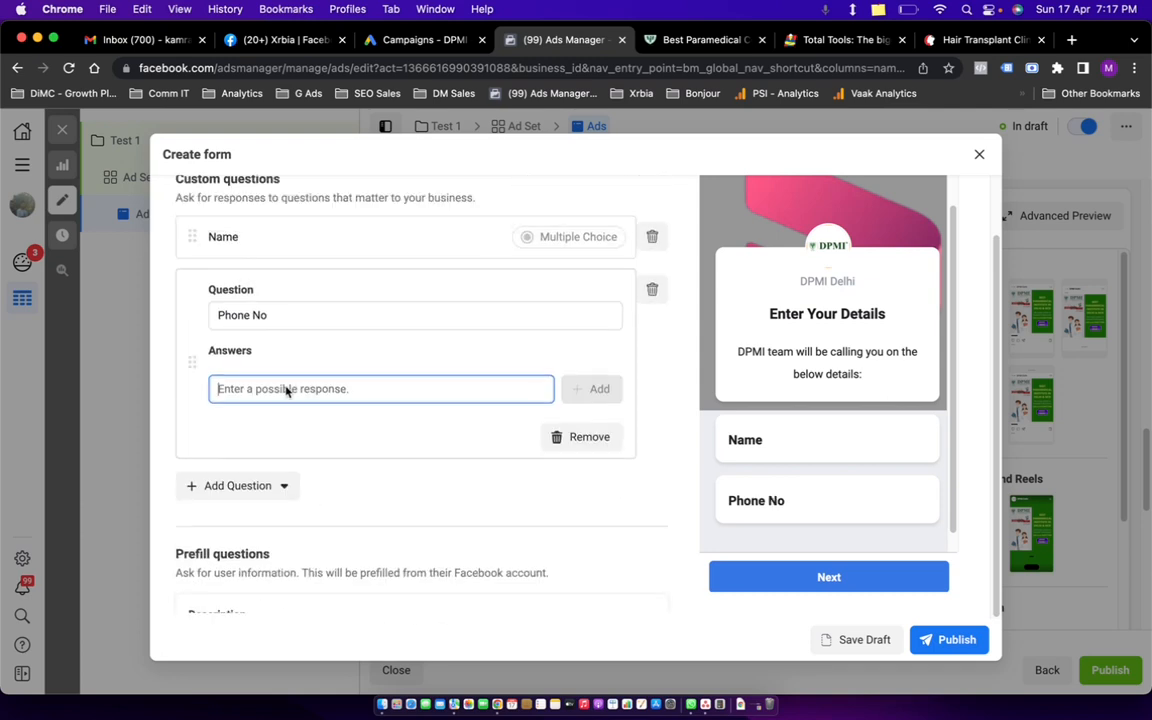
Add a conditional question, remove it, and add a new multiple-choice question instead.
click(232, 493)
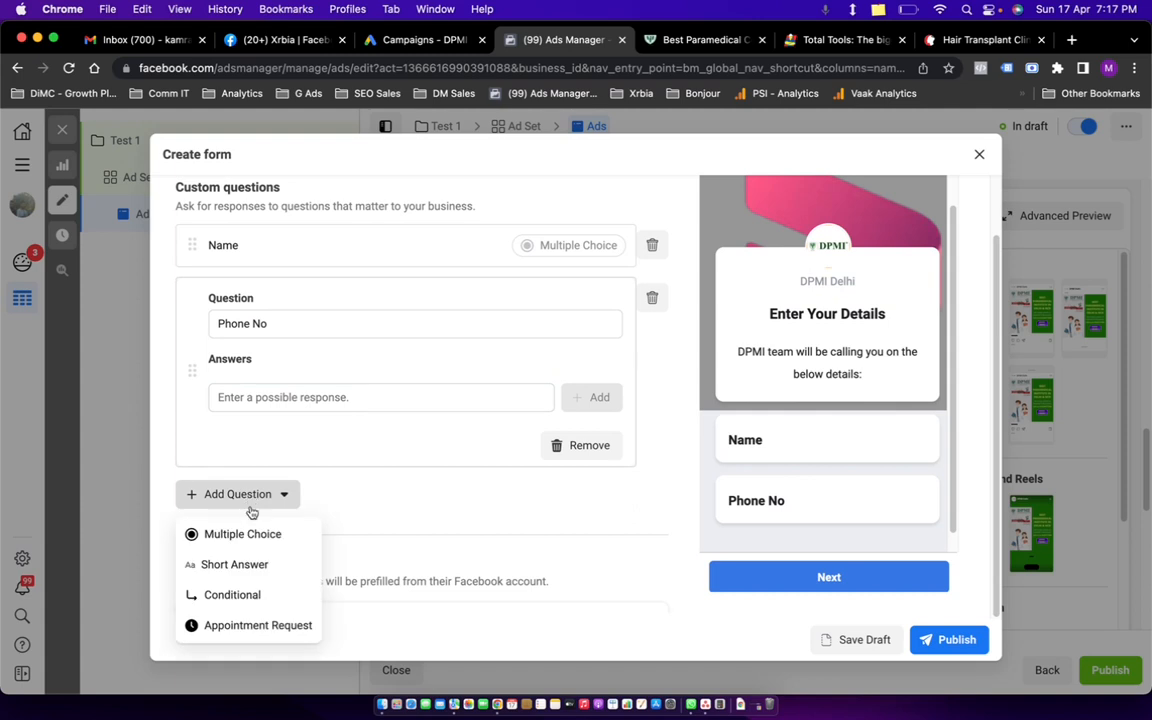
click(253, 595)
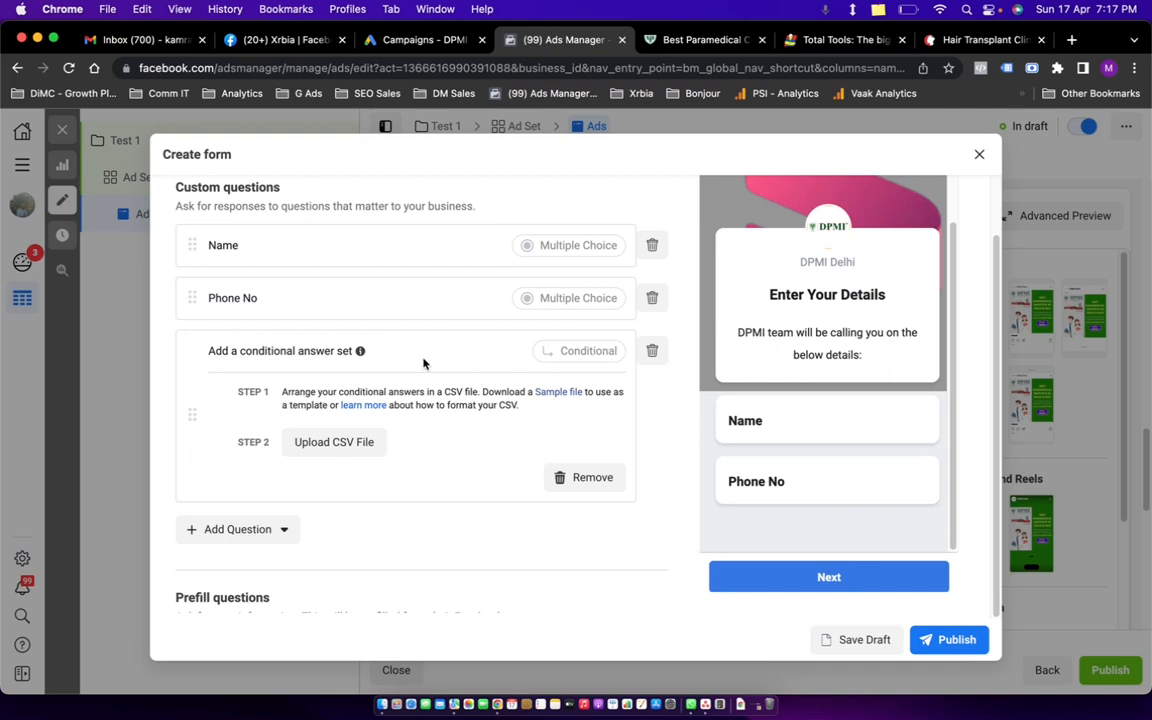
click(651, 350)
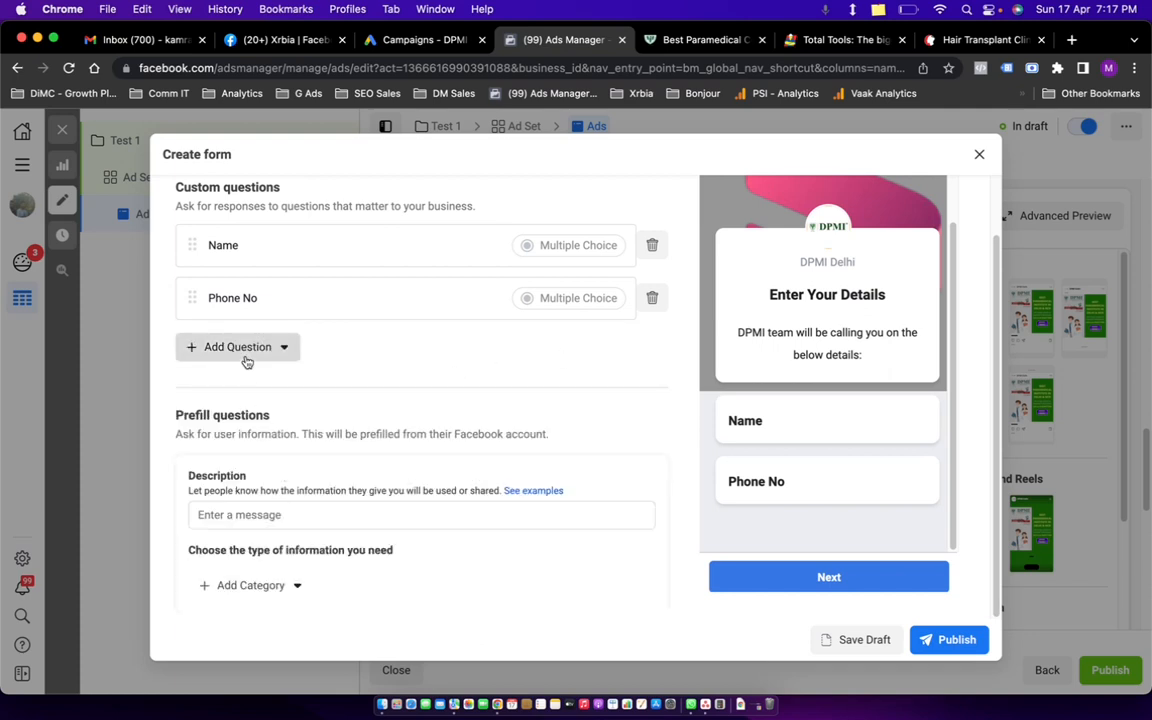
click(245, 350)
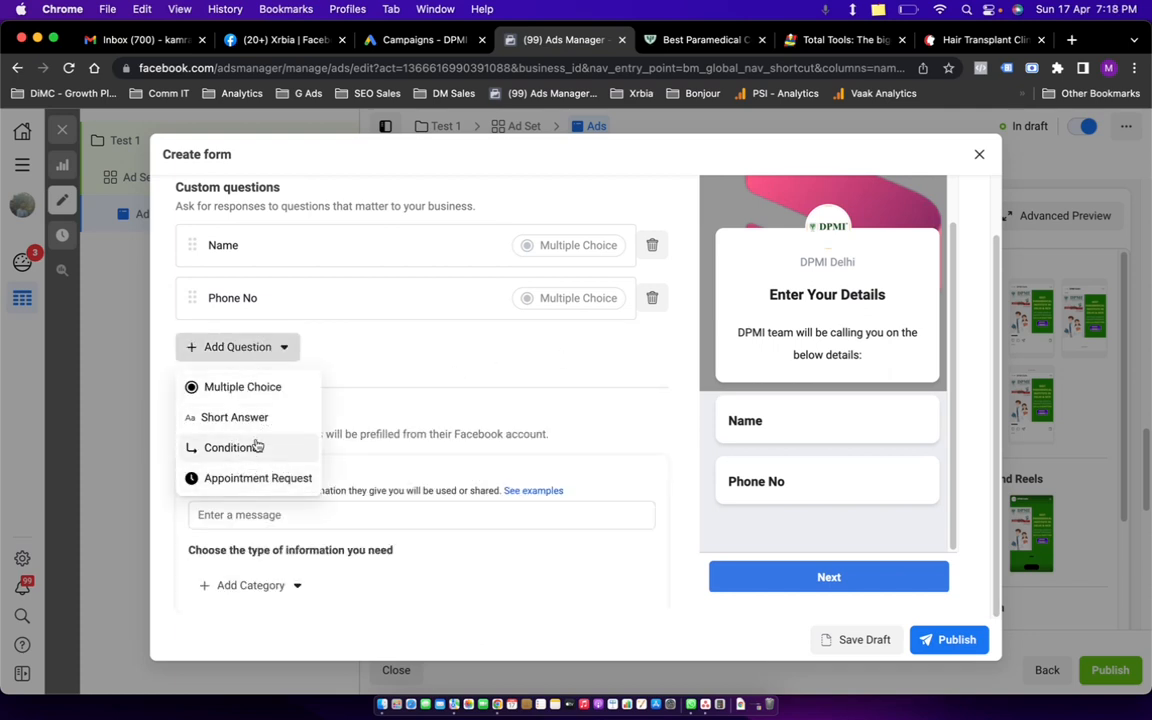
click(240, 387)
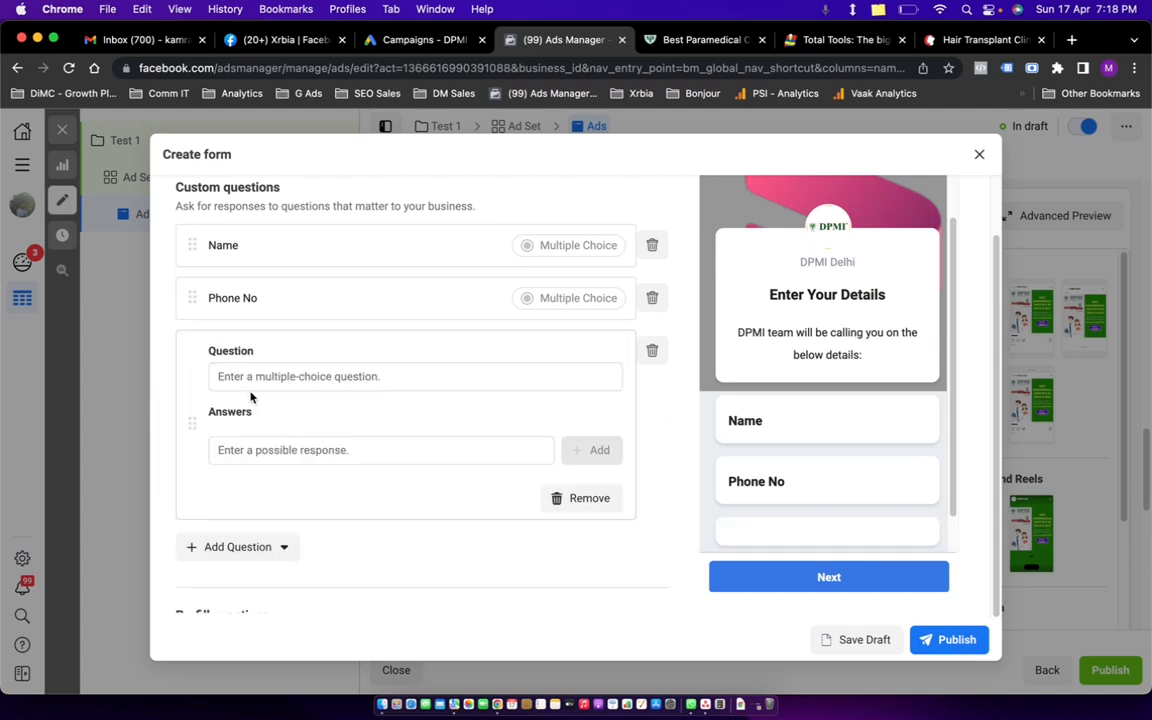
Word the new question 'Are you Looking for a Visit to our Delhi Center'.
click(305, 378)
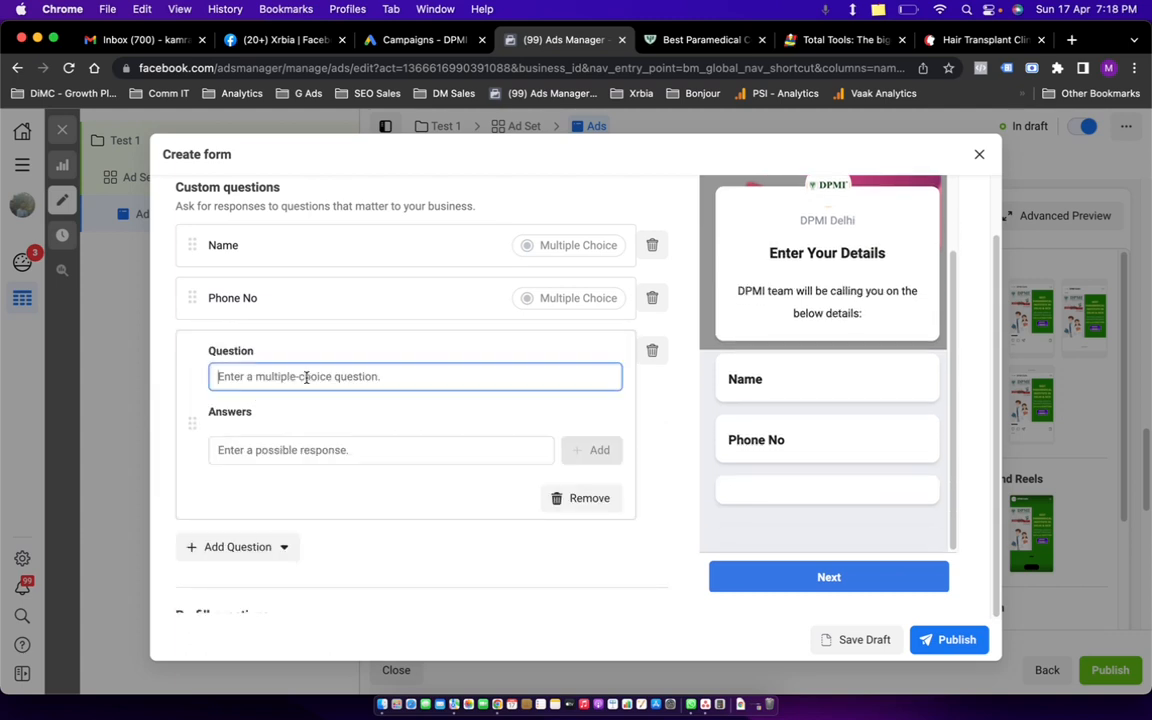
text(W)
text(e)
key(BackSpace)
key(BackSpace)
text(Are you )
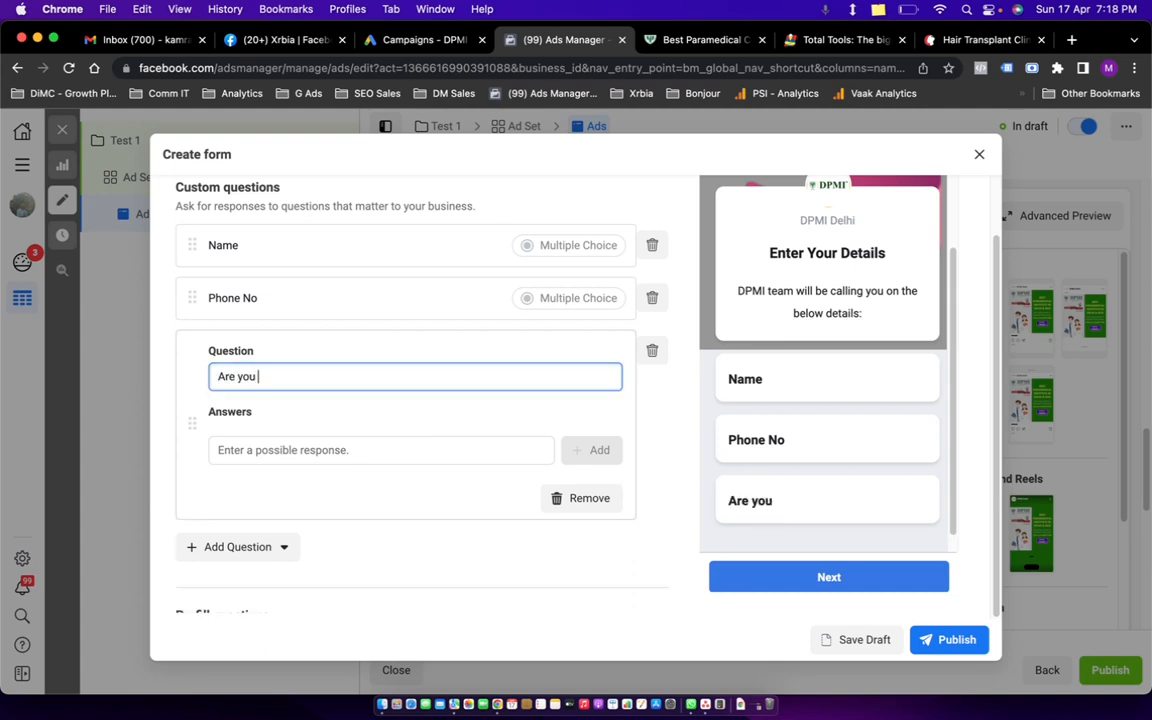
text(Looking fo)
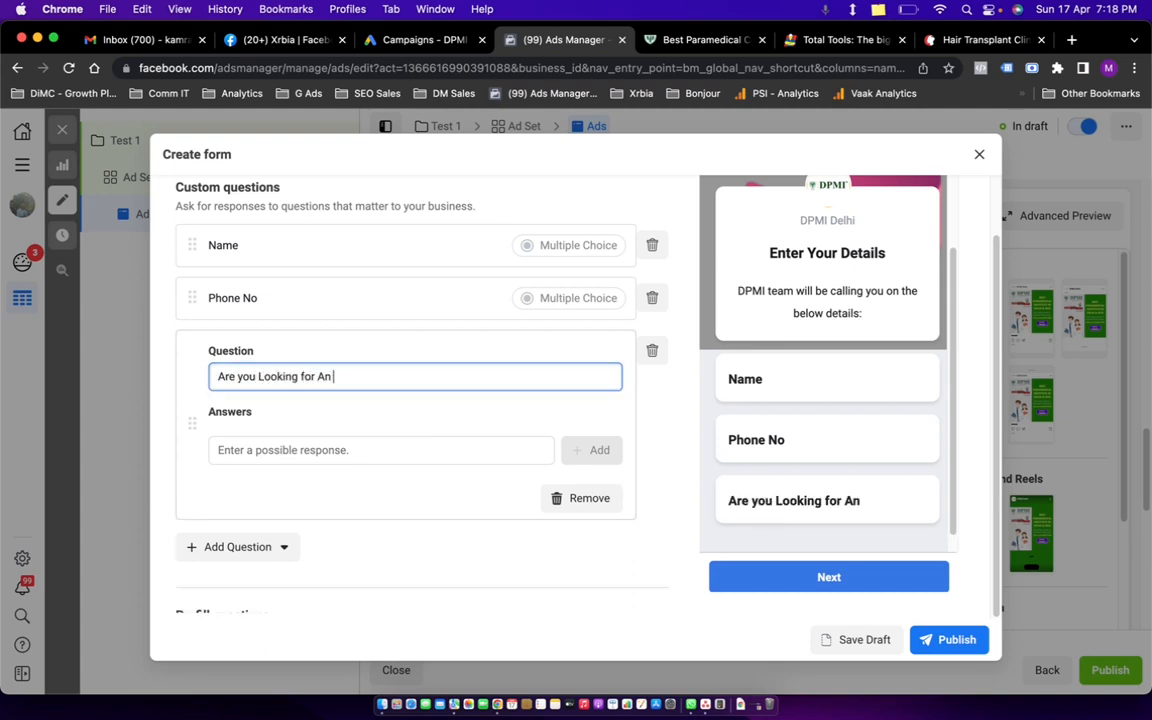
text(r a Visit to our Delhi D)
key(BackSpace)
text(Center)
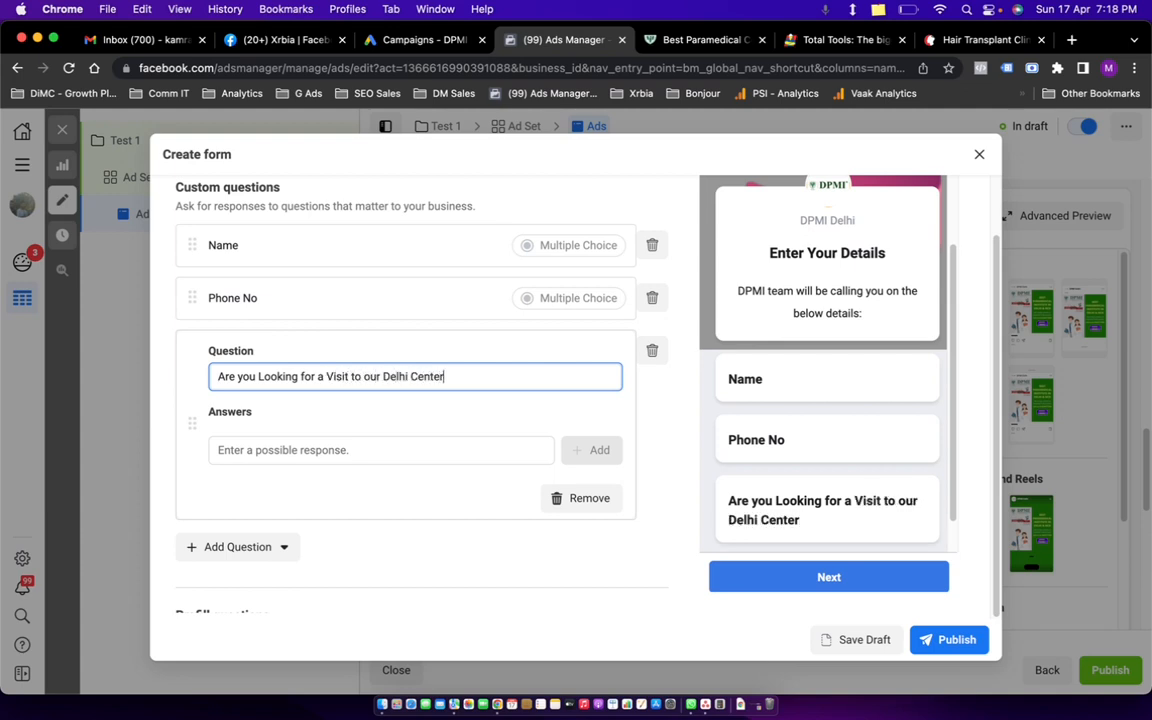
Add Yes and No as the question's answer options.
click(257, 447)
text(Yes)
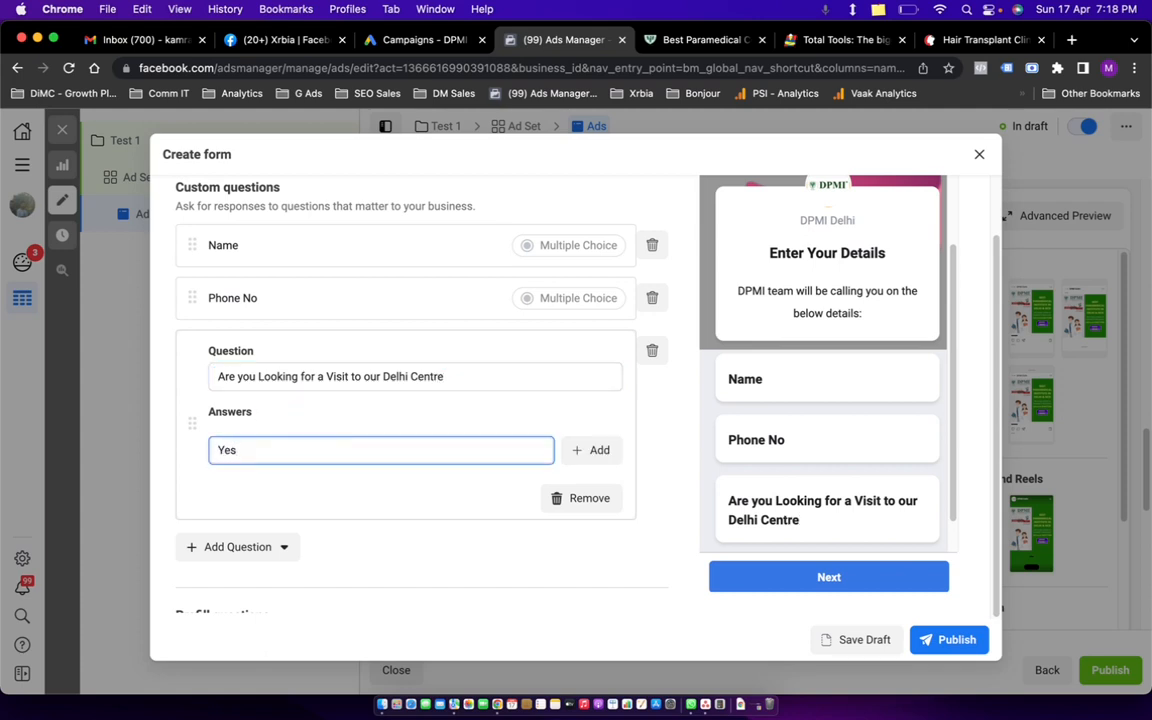
click(591, 451)
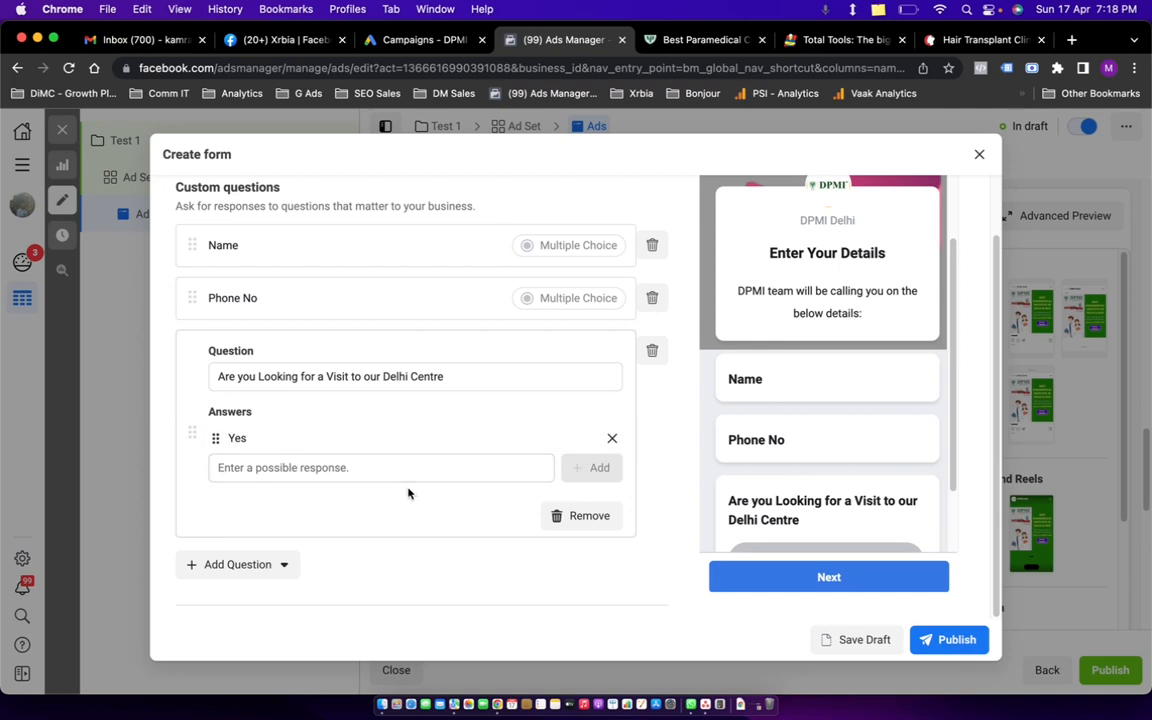
click(418, 471)
text(No)
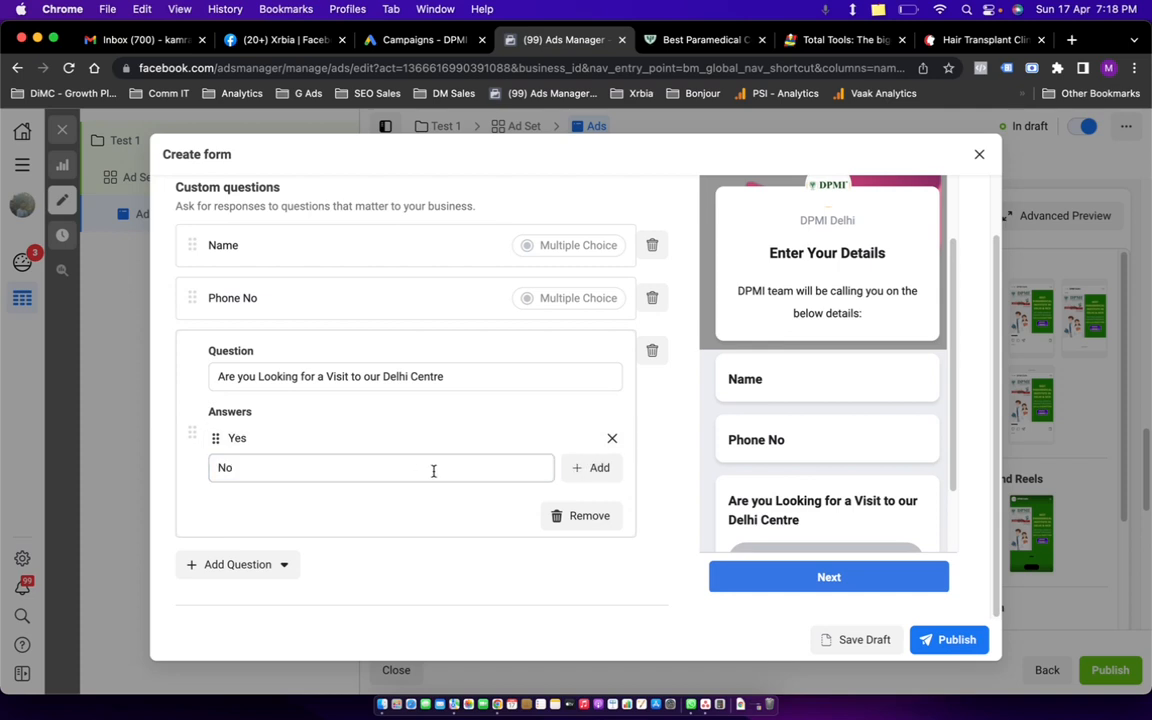
click(591, 467)
scroll(824, 476, down, 3)
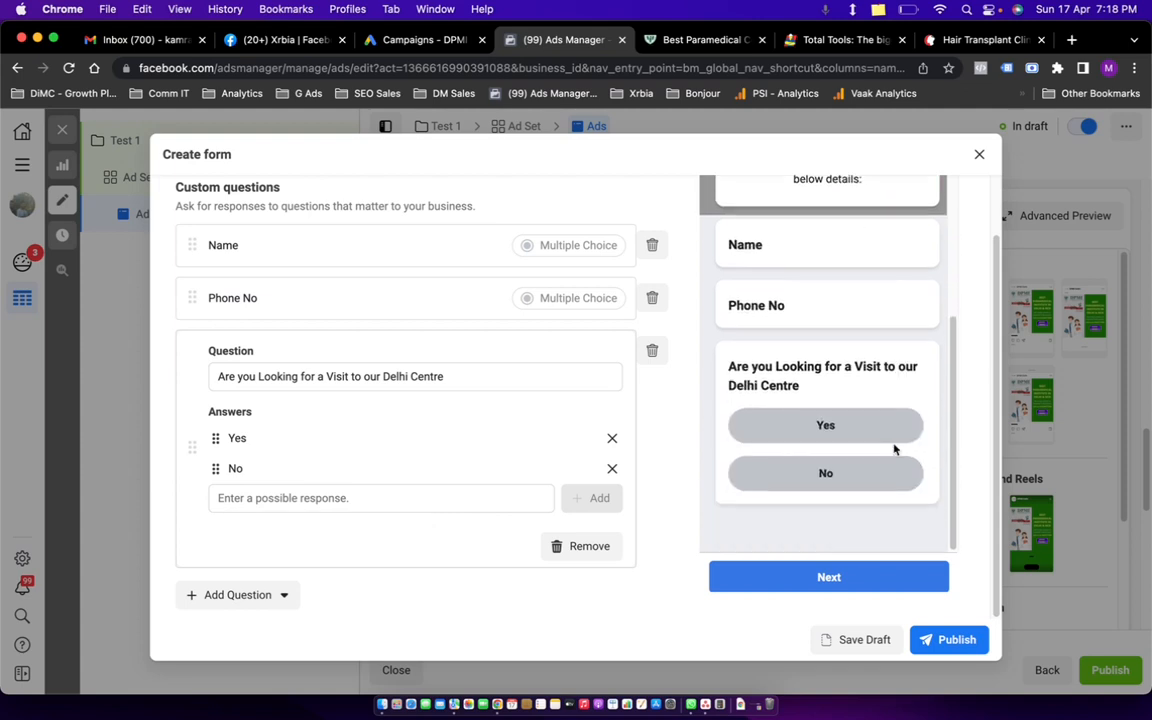
scroll(780, 380, up, 4)
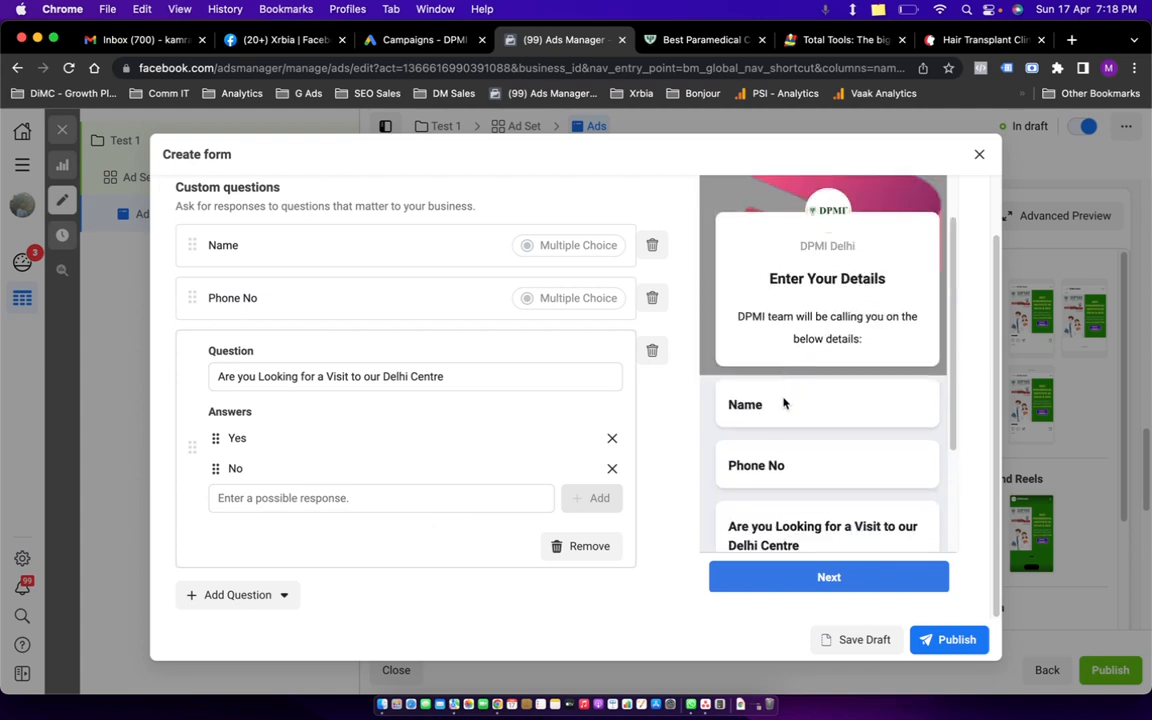
Add a 'Nam' answer option to the Name question.
click(387, 259)
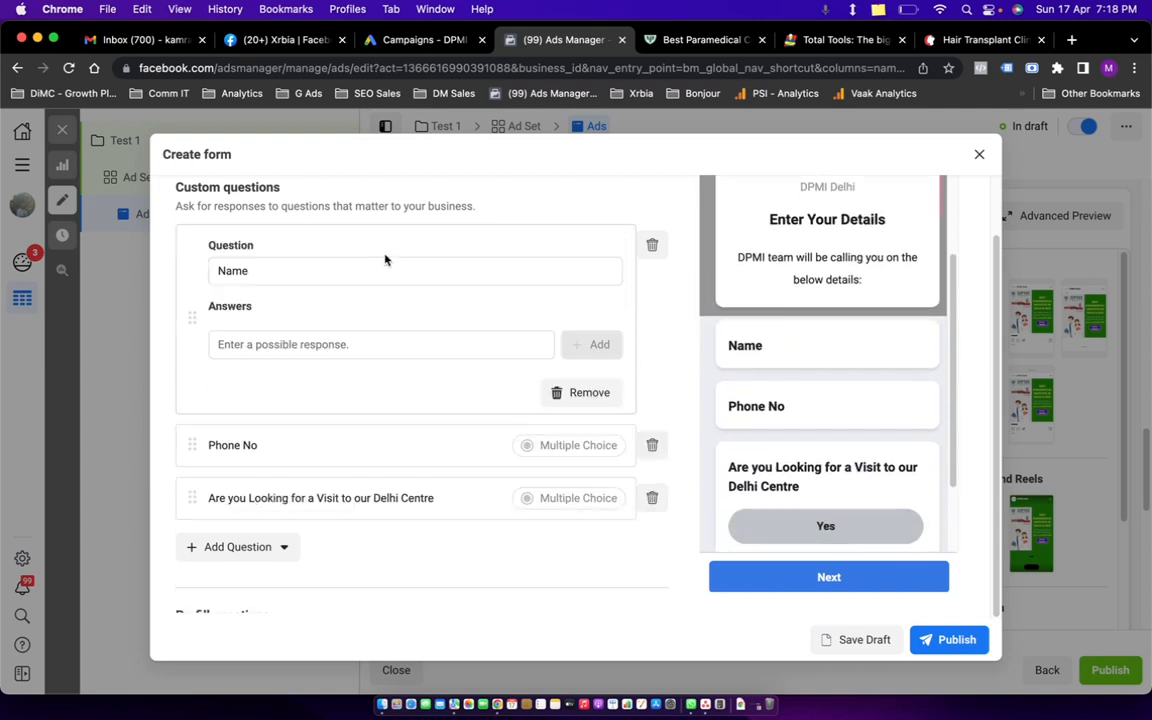
click(271, 341)
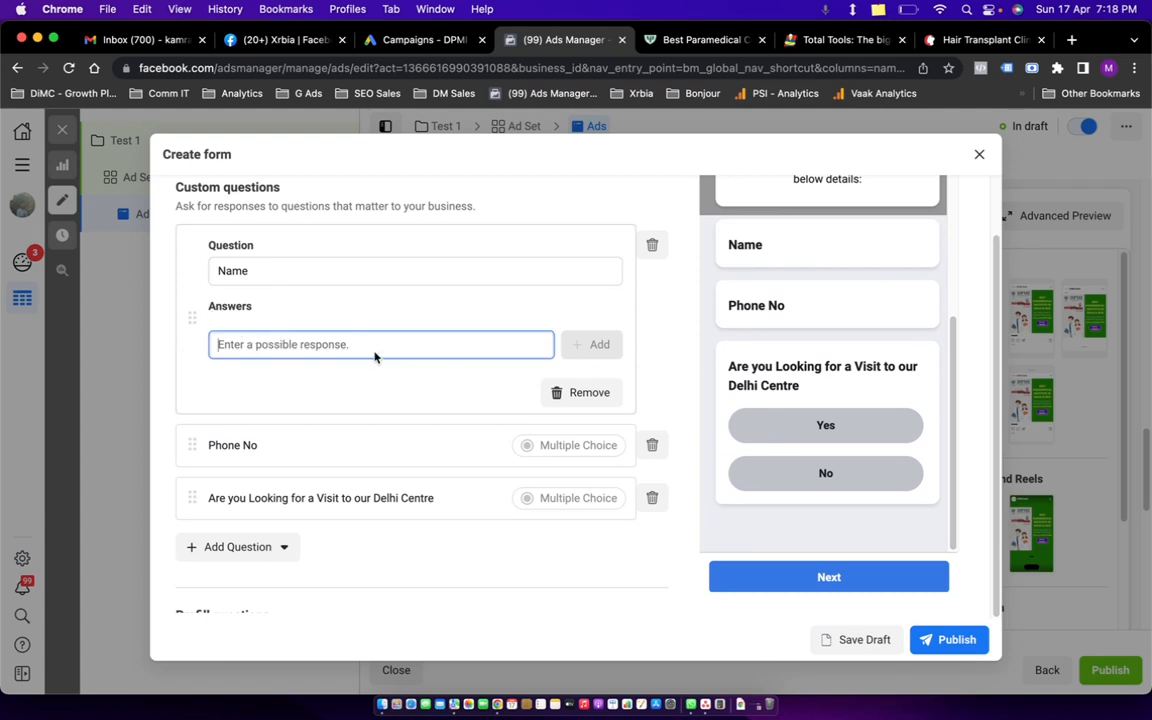
text(n)
key(BackSpace)
key(BackSpace)
click(583, 349)
click(435, 342)
scroll(440, 300, up, 3)
click(311, 428)
click(283, 504)
scroll(291, 500, down, 2)
scroll(291, 500, down, 1)
text(Name)
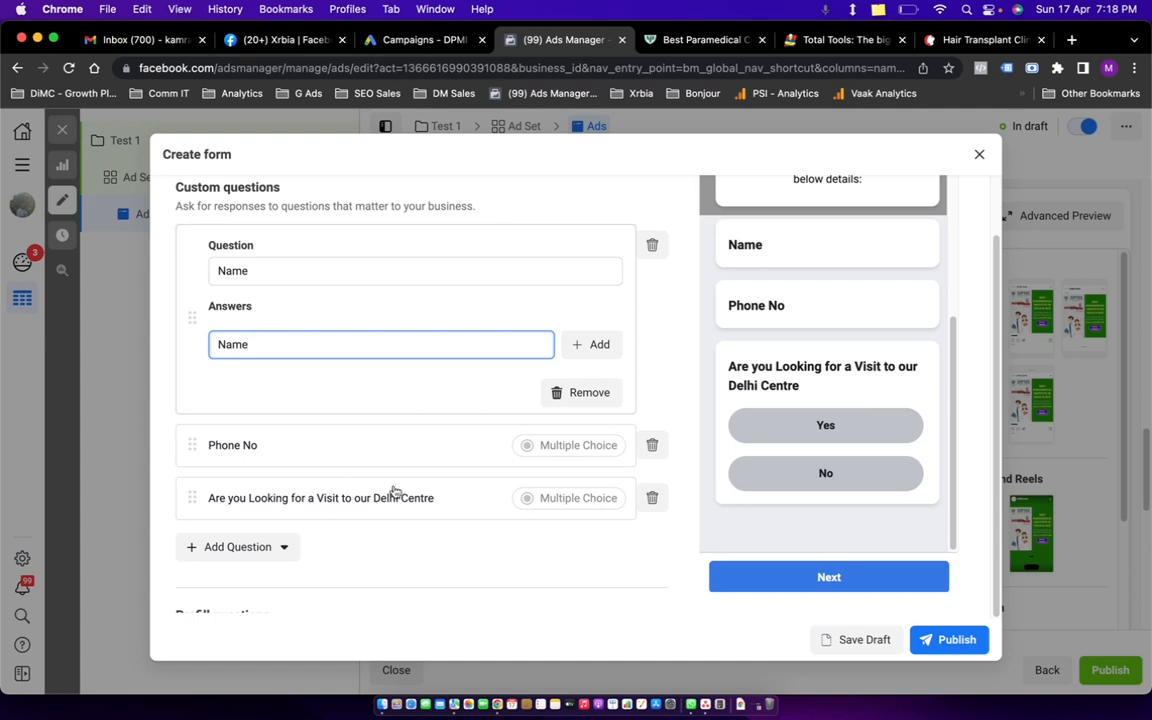
click(592, 345)
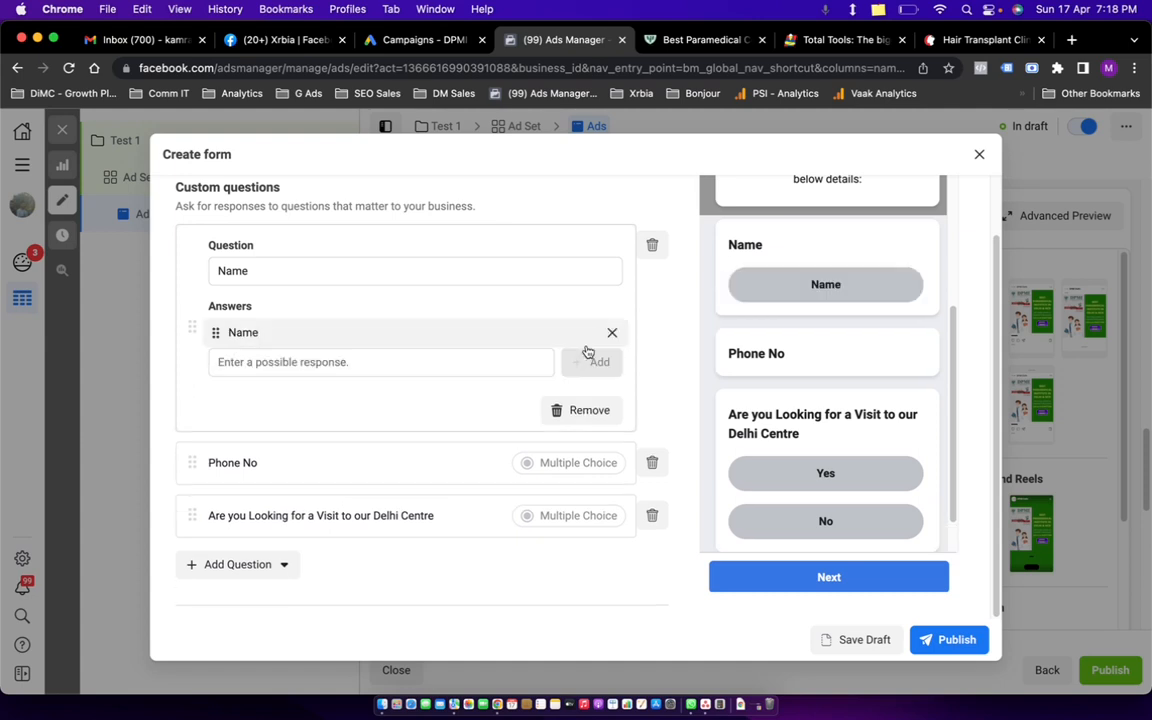
scroll(300, 340, up, 2)
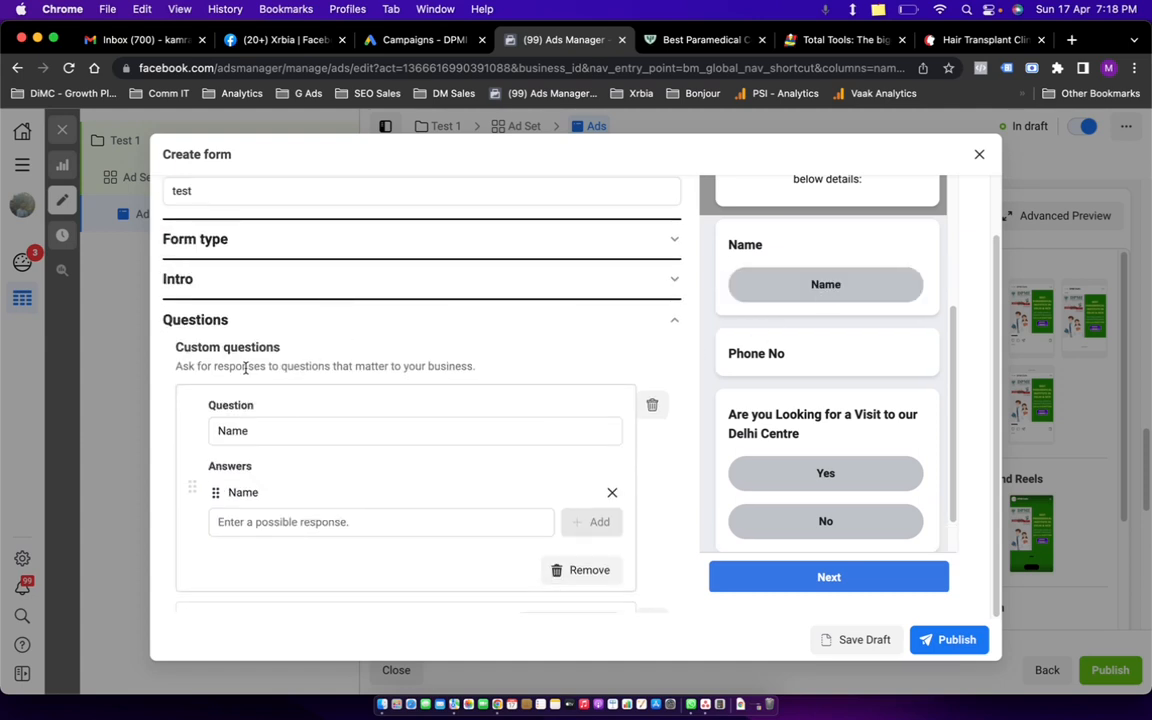
scroll(418, 419, down, 4)
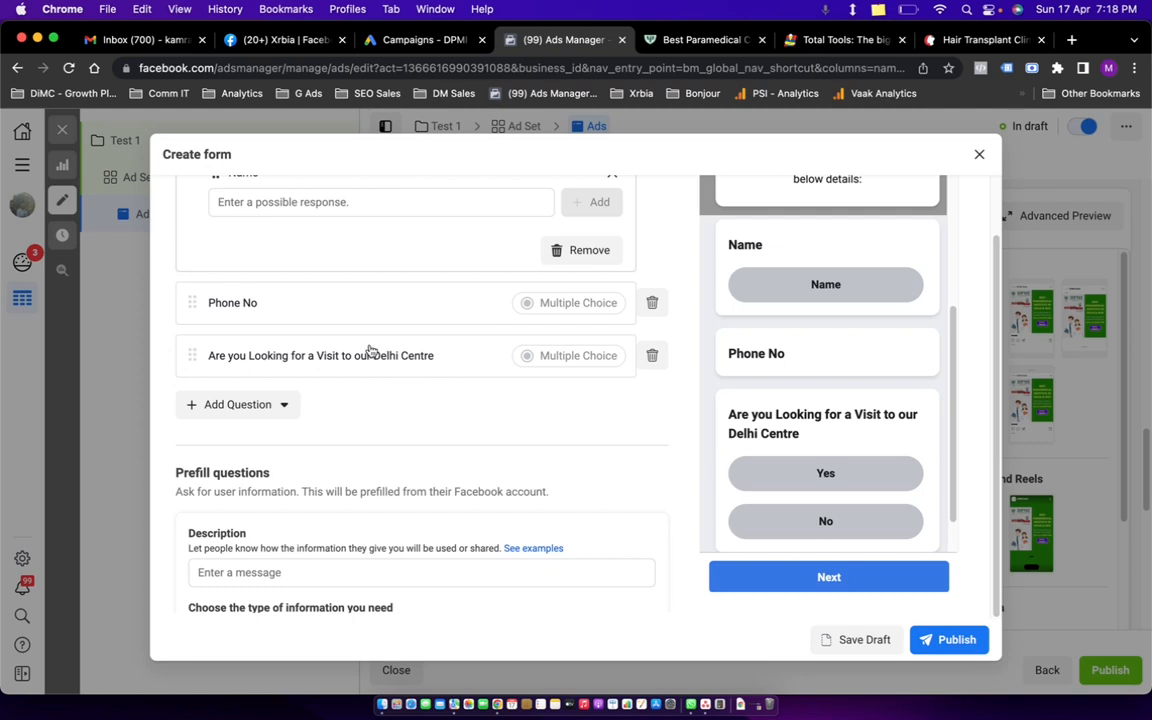
scroll(400, 345, up, 4)
scroll(411, 378, down, 2)
scroll(400, 350, up, 2)
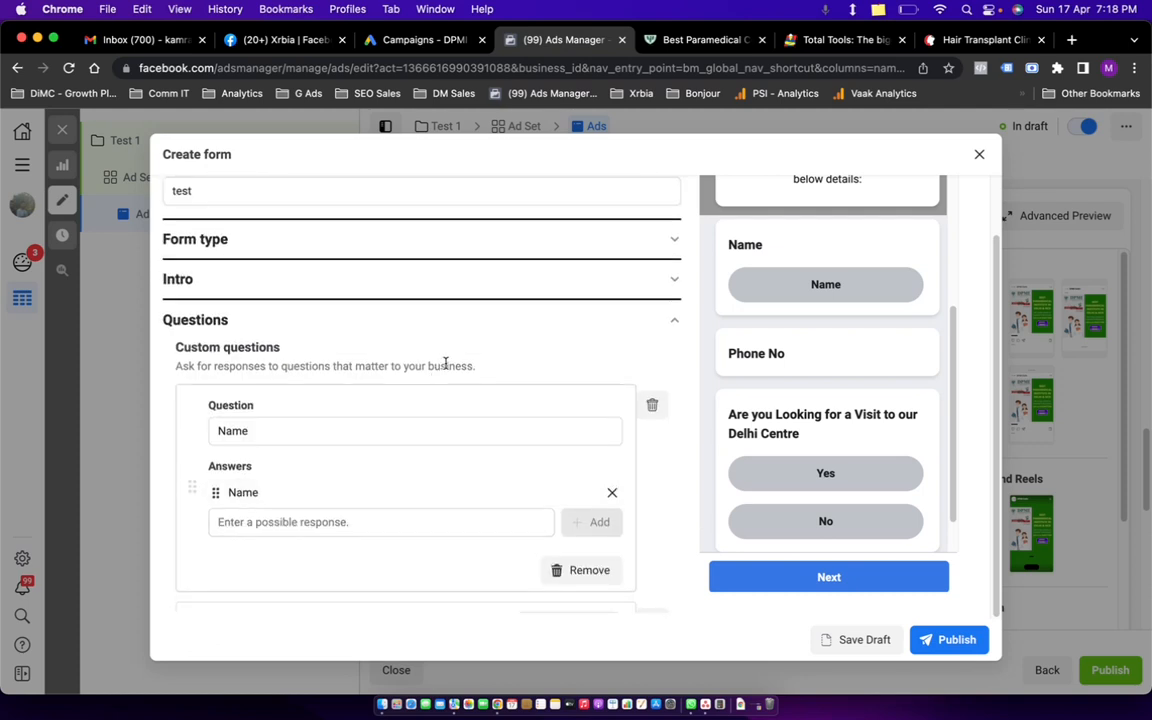
Delete the Name, Phone No and Delhi Centre custom questions.
click(652, 404)
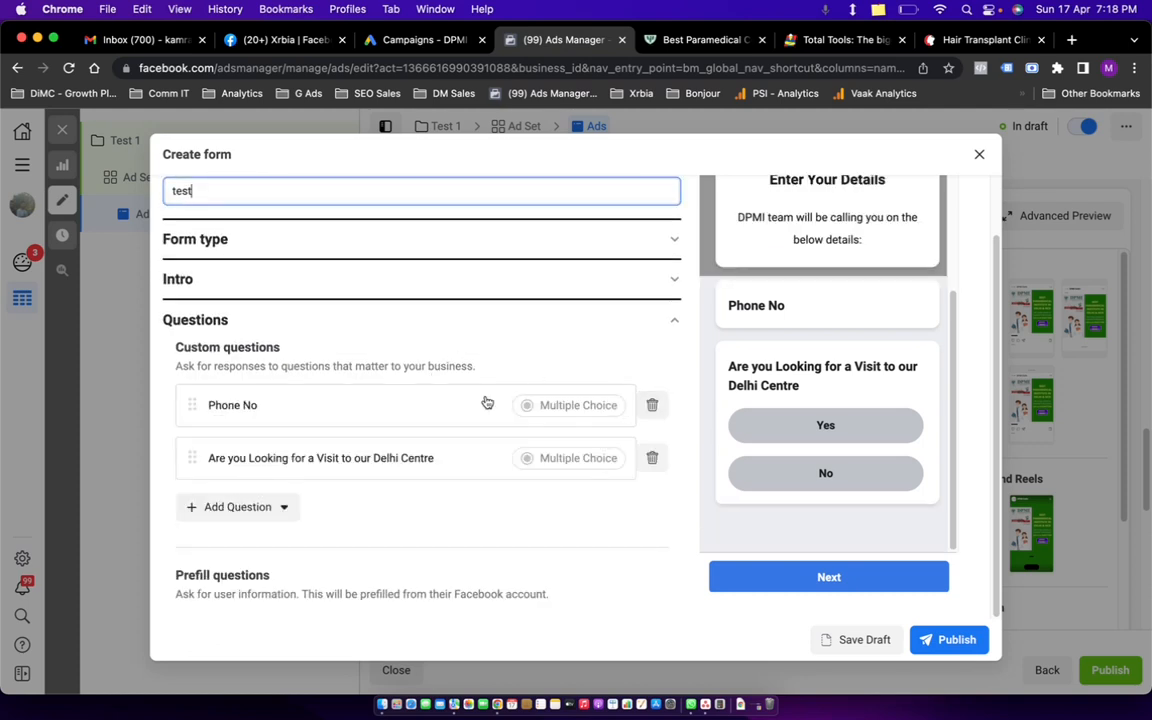
click(650, 404)
click(651, 406)
click(237, 402)
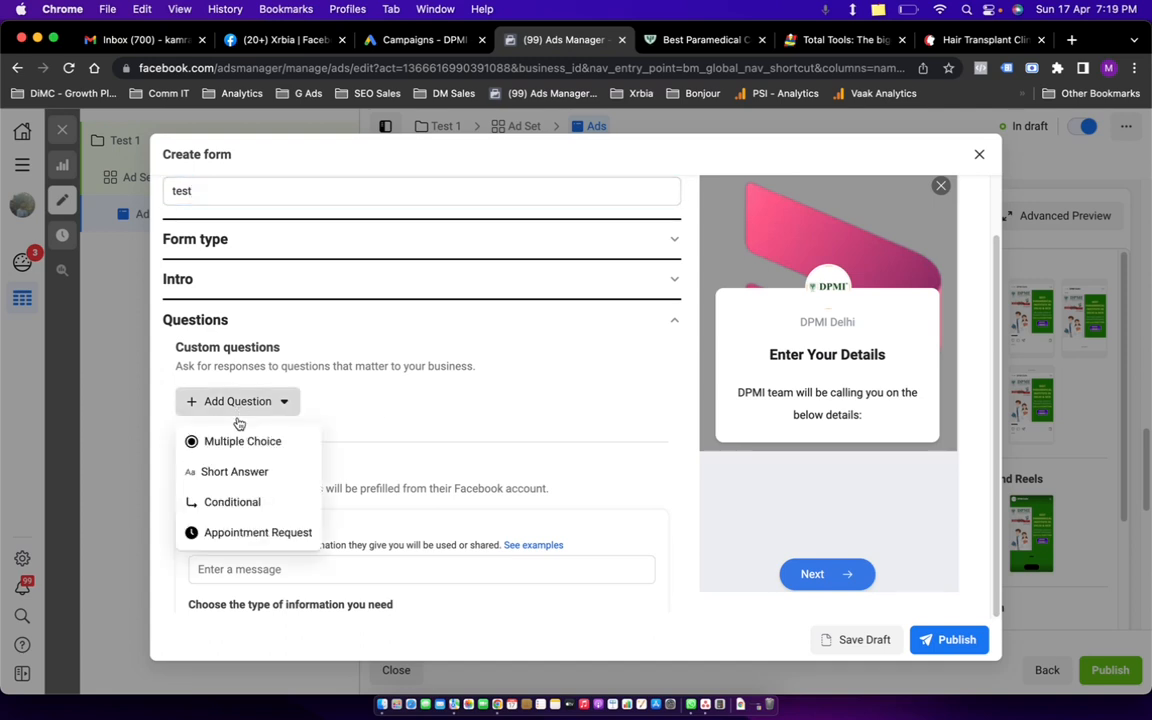
Add two short-answer questions, 'Name' and 'Phone No'.
click(224, 472)
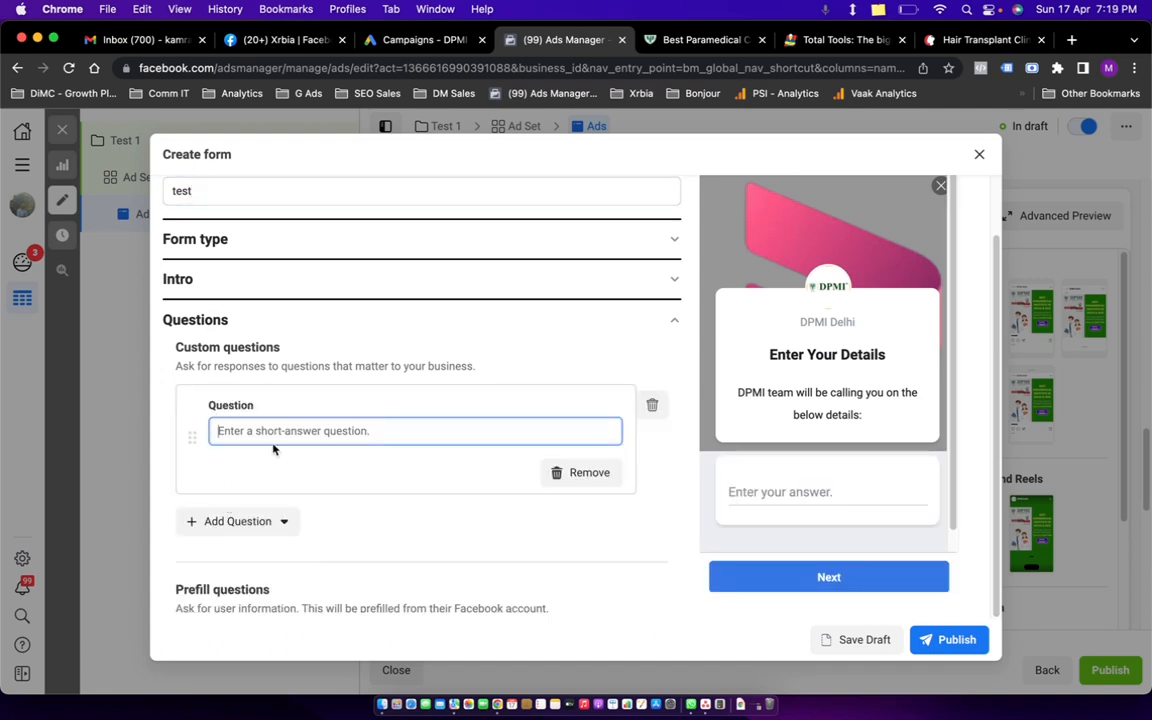
text(Name)
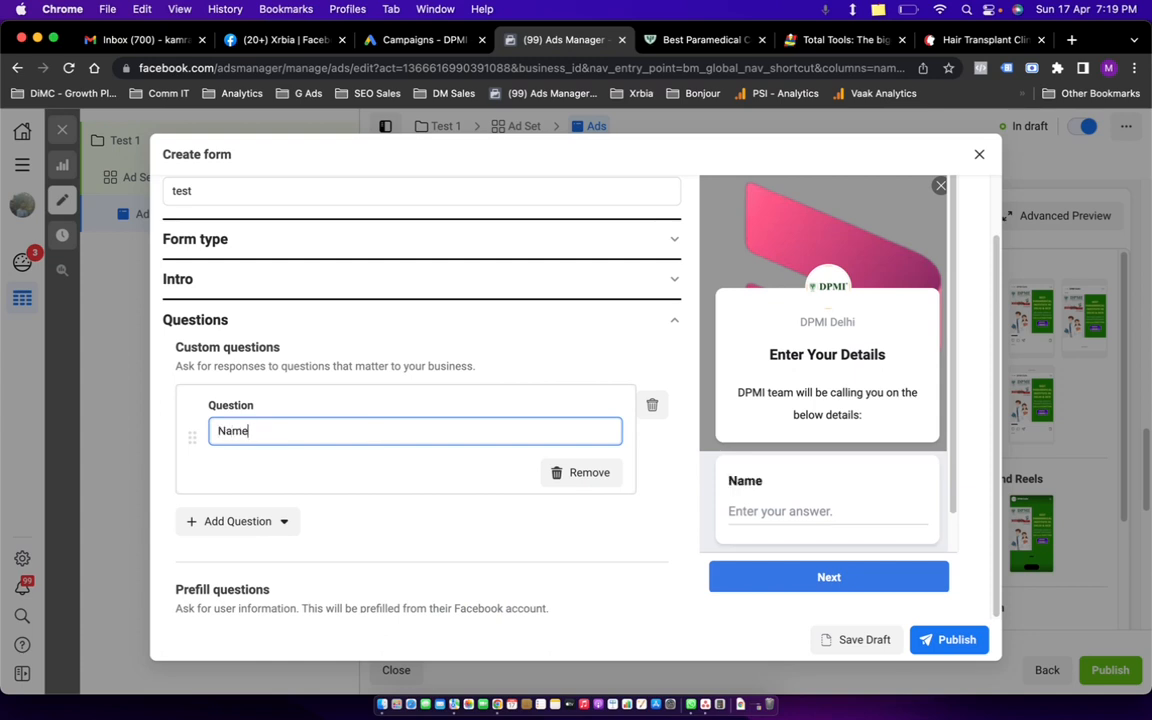
key(Tab)
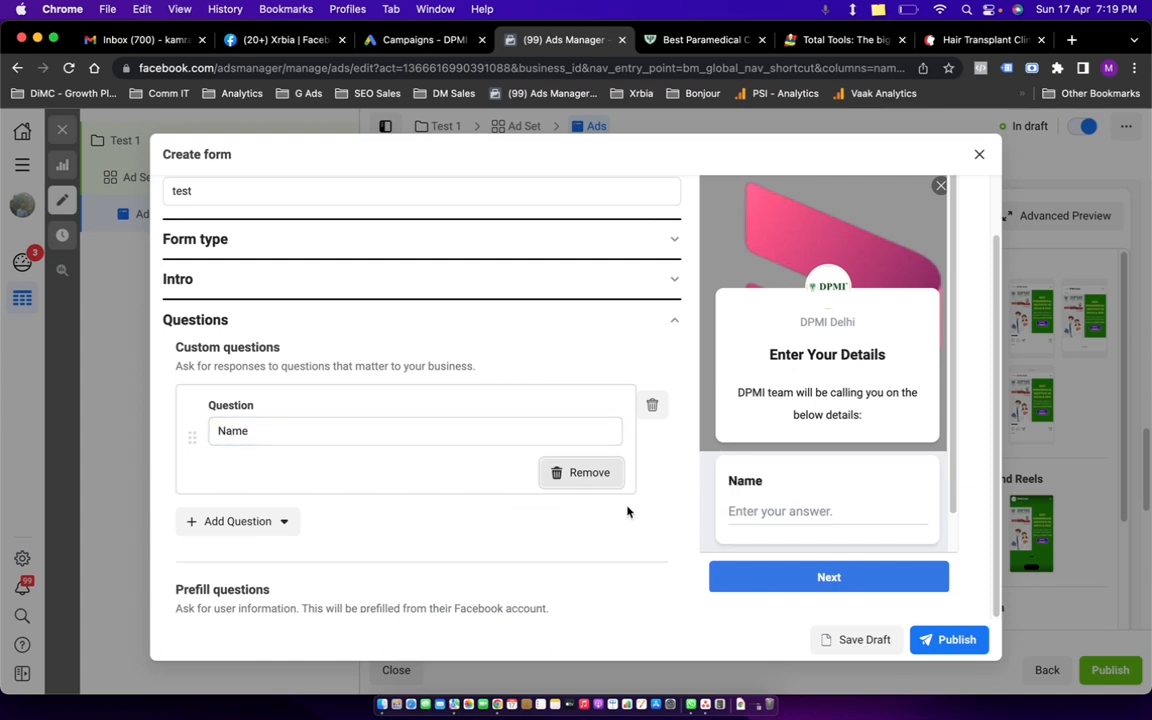
click(206, 522)
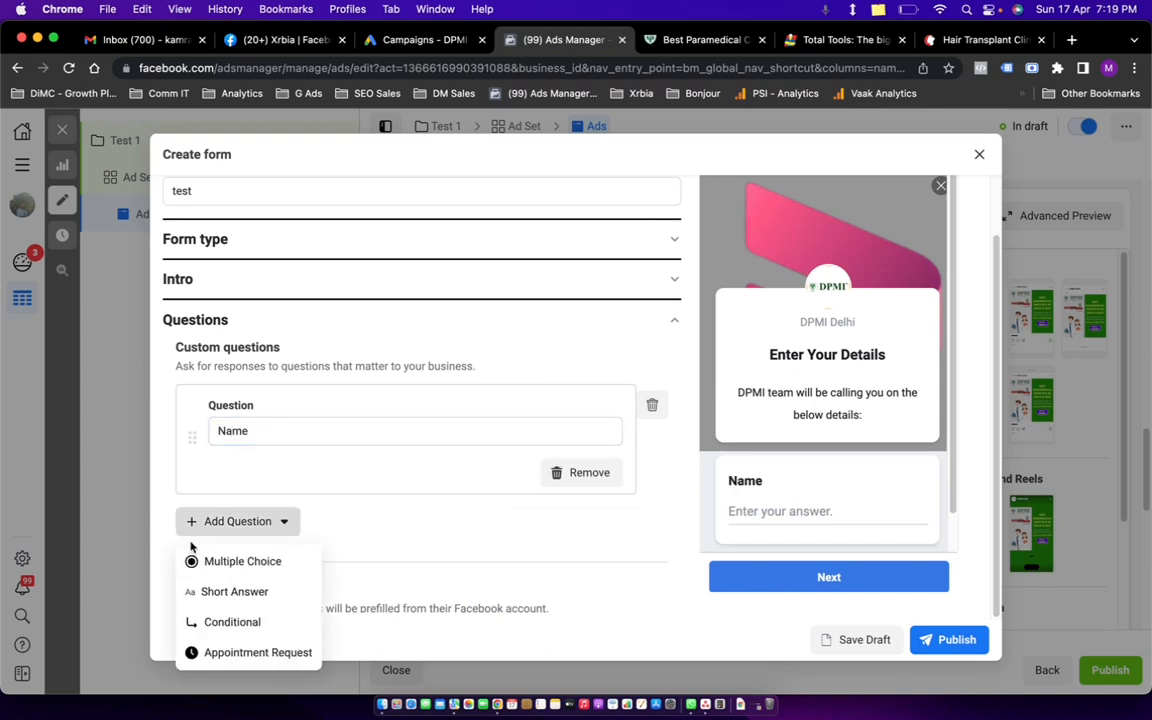
click(240, 598)
text(Phone No)
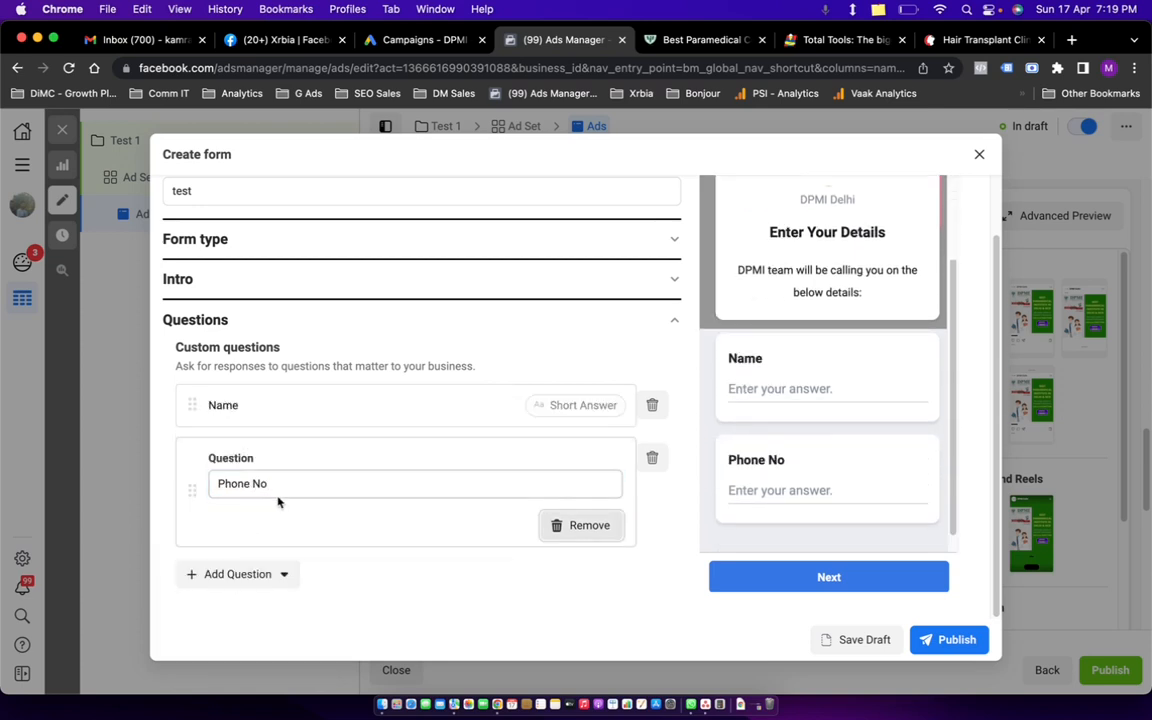
click(496, 573)
Add and remove a conditional answer set, then insert a blank multiple-choice question.
click(283, 507)
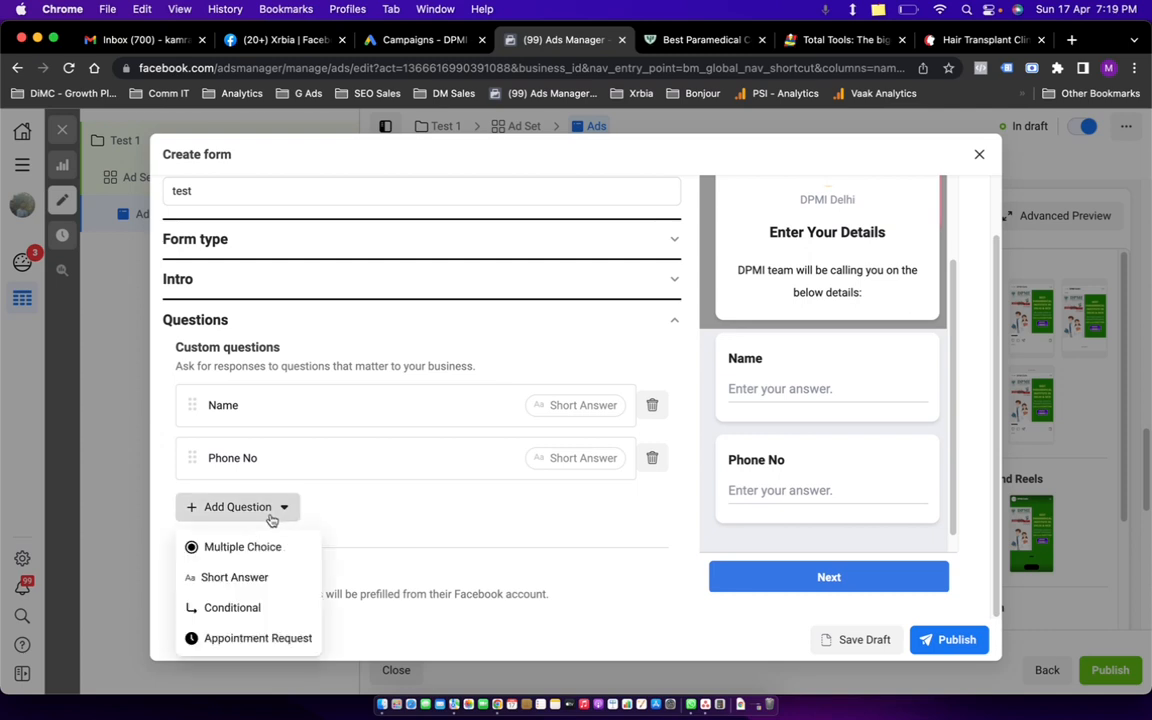
click(257, 609)
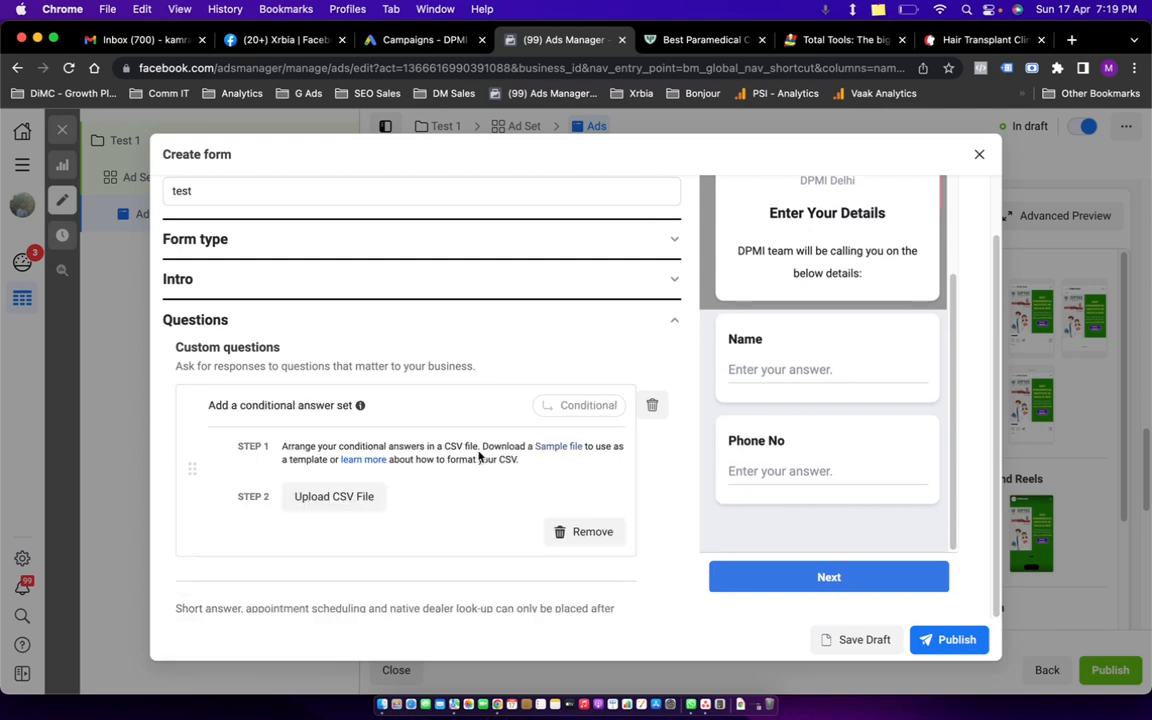
click(652, 405)
click(265, 507)
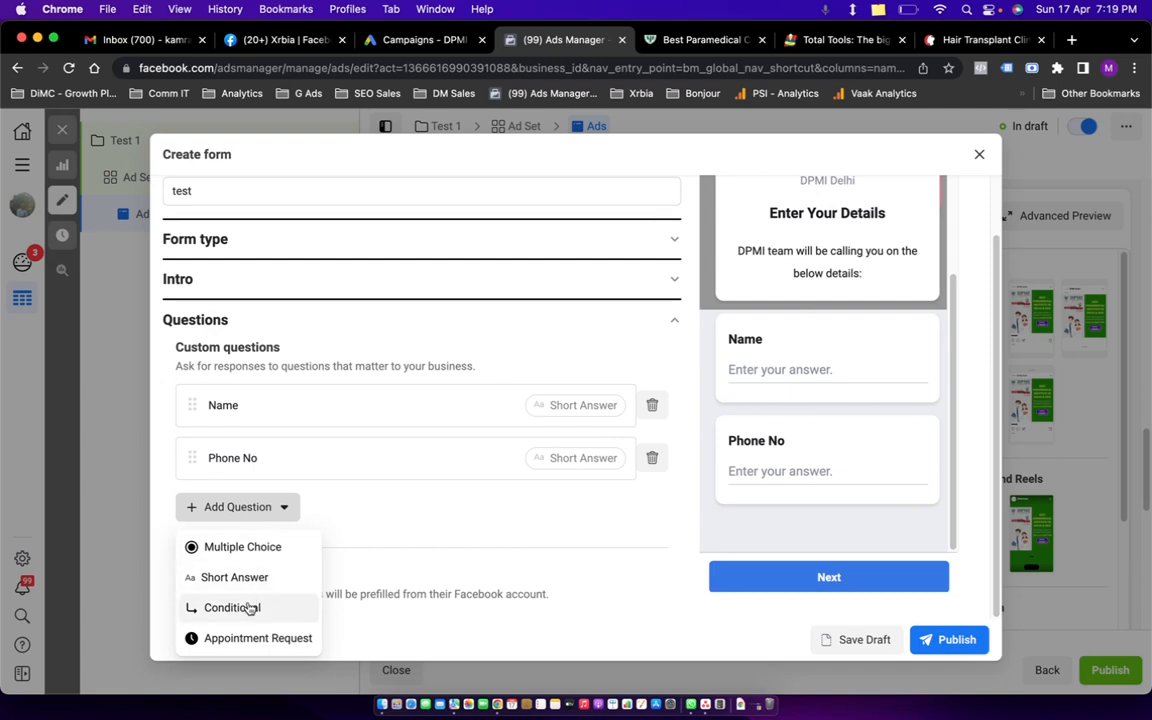
click(250, 547)
Word the question 'Can you visit our Delhi Center' and add Yes as its first answer.
click(271, 430)
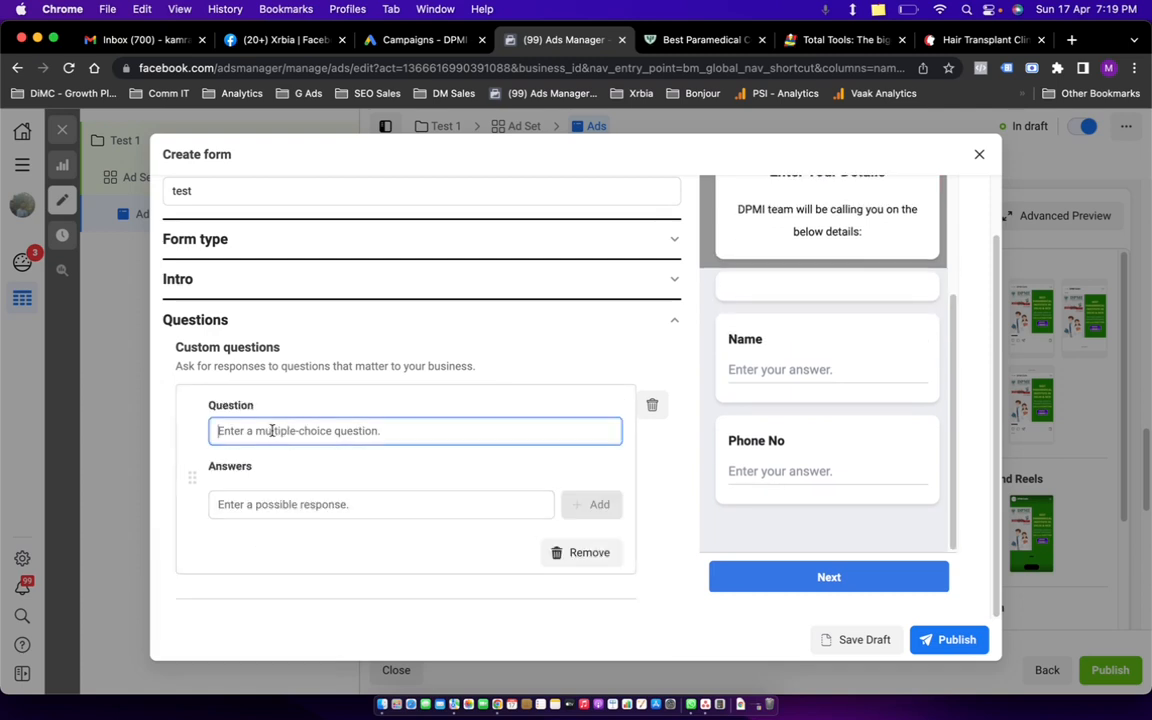
text(Can you visit our Delhi Center)
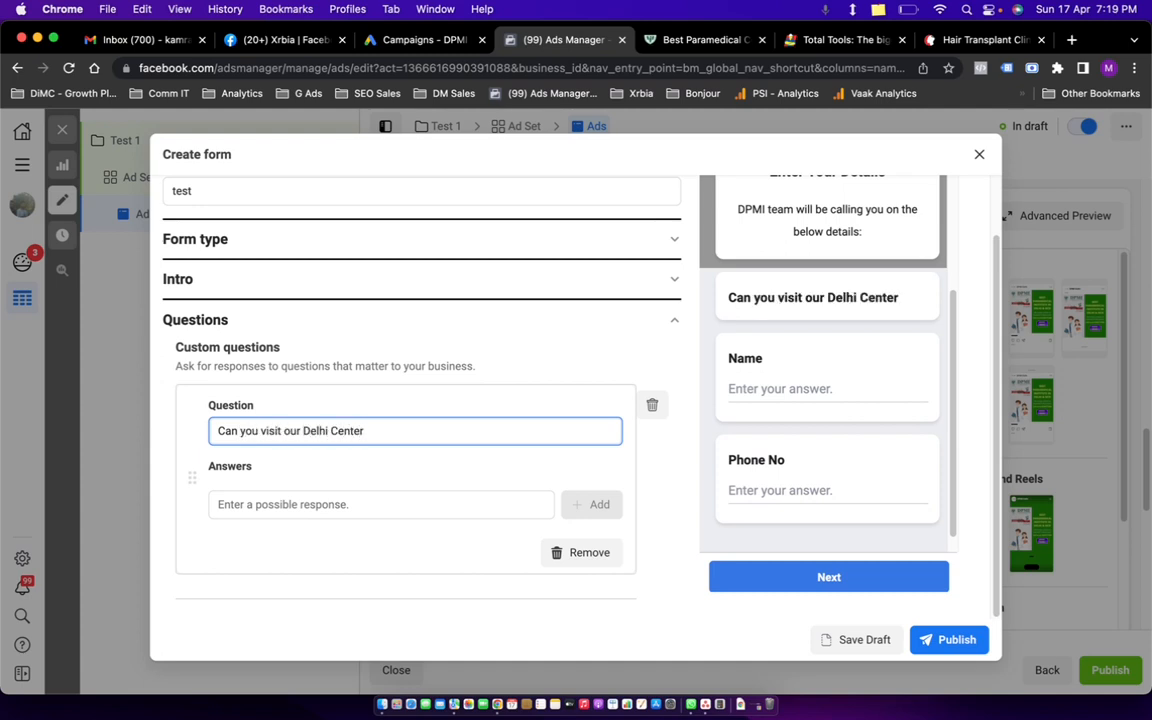
click(320, 503)
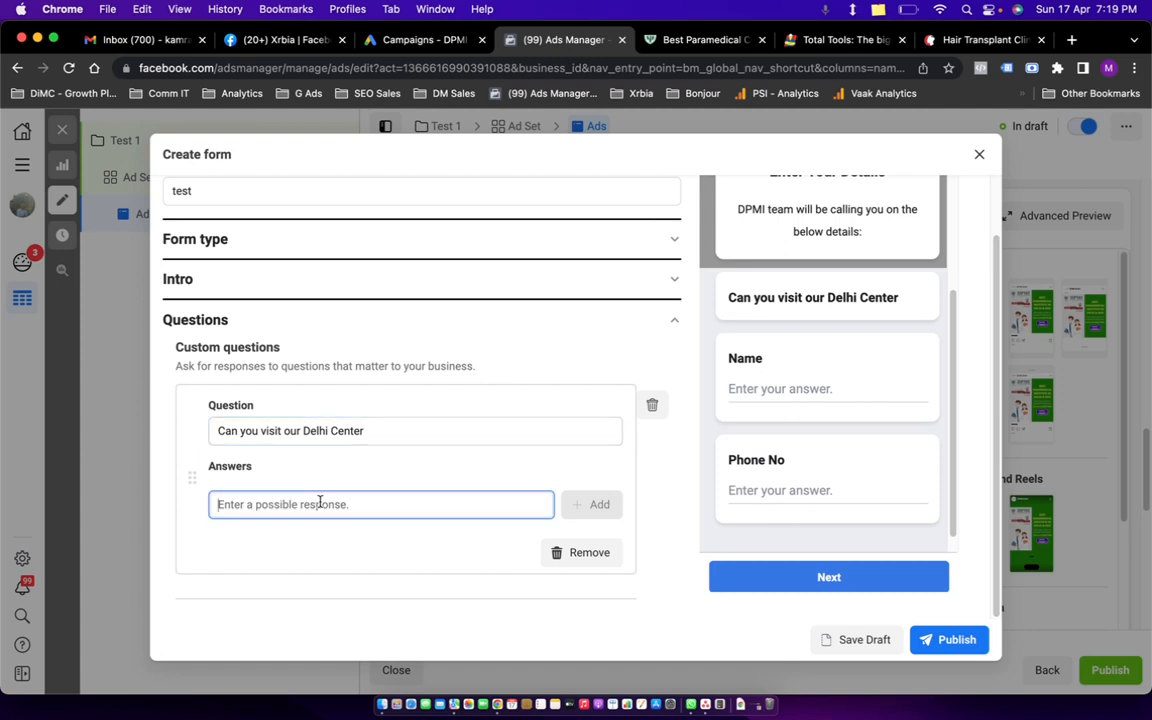
text(Yes)
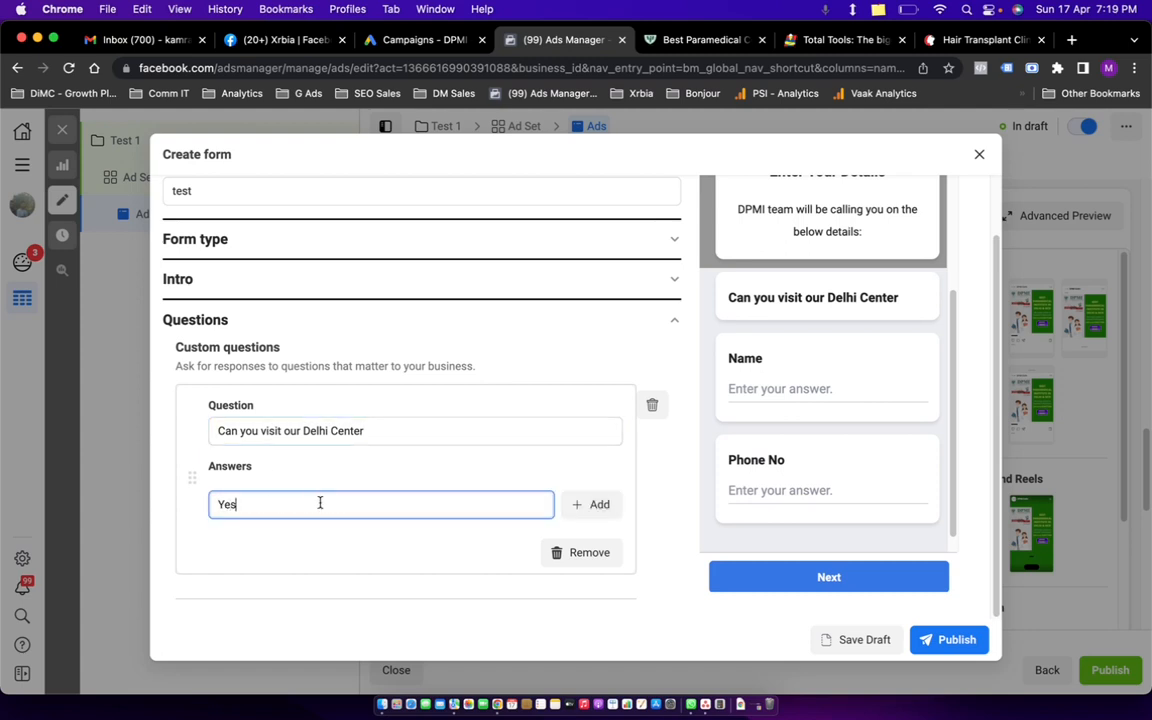
click(591, 505)
Add No as the second answer option.
click(388, 525)
text(NO)
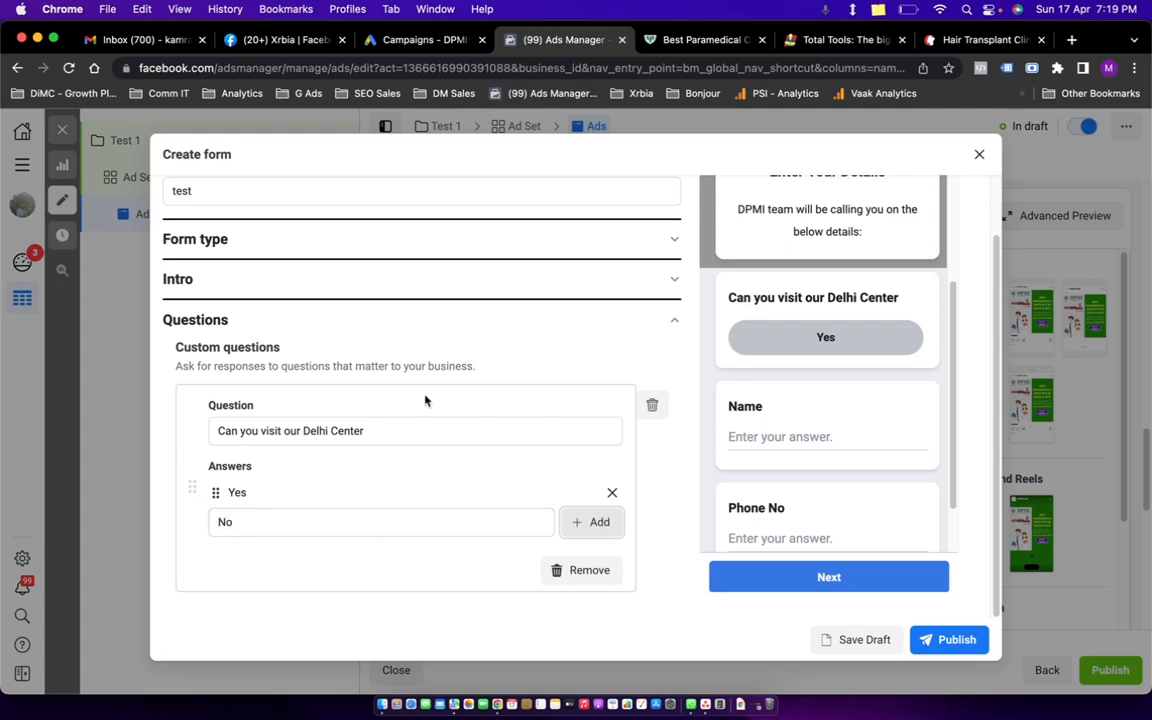
scroll(489, 481, down, 5)
scroll(398, 440, up, 2)
scroll(396, 440, up, 4)
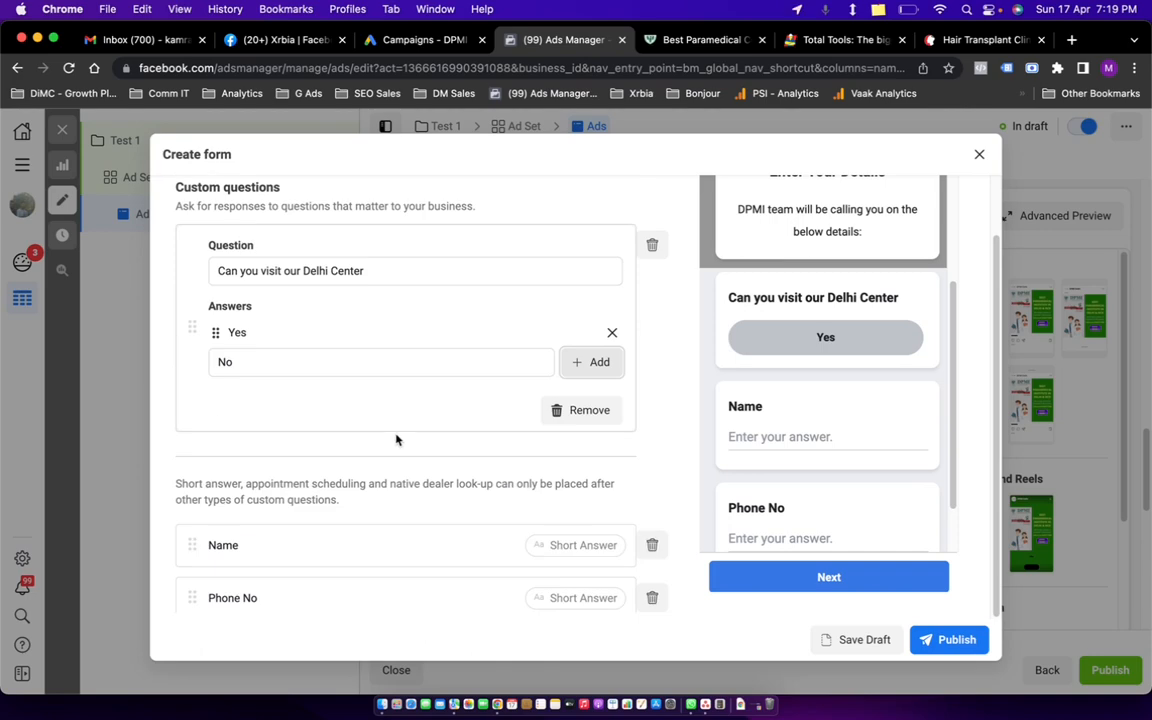
click(582, 363)
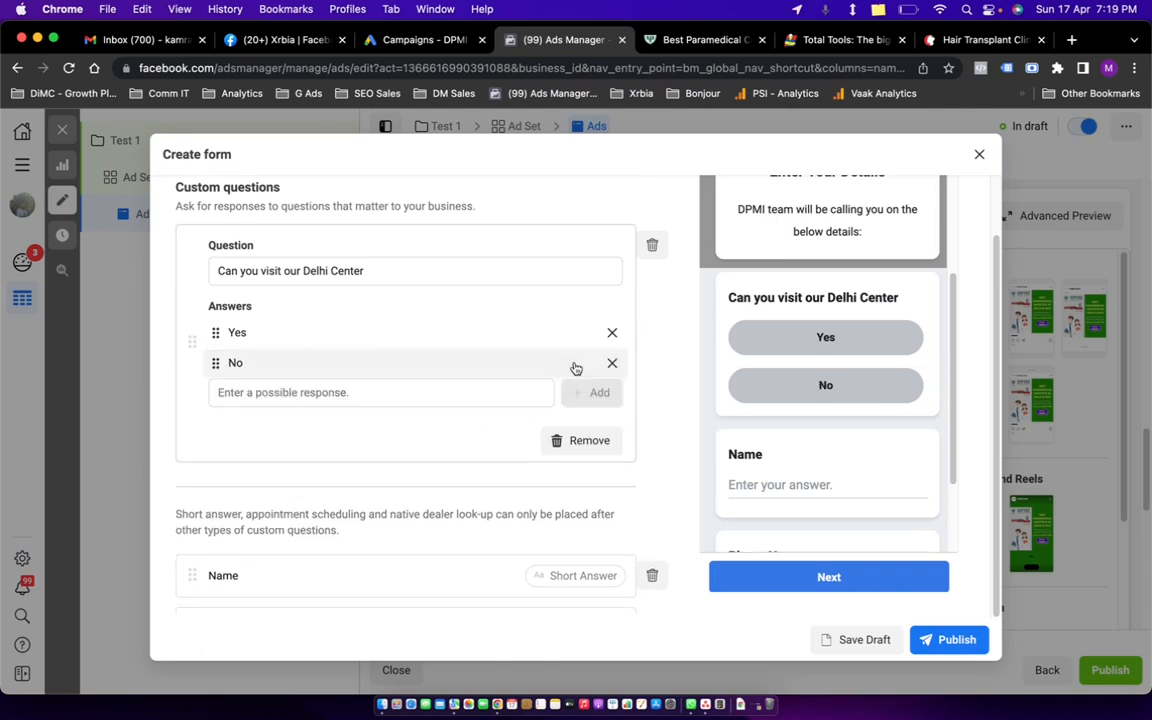
scroll(800, 390, down, 2)
scroll(824, 403, up, 3)
scroll(824, 404, down, 1)
scroll(527, 404, down, 4)
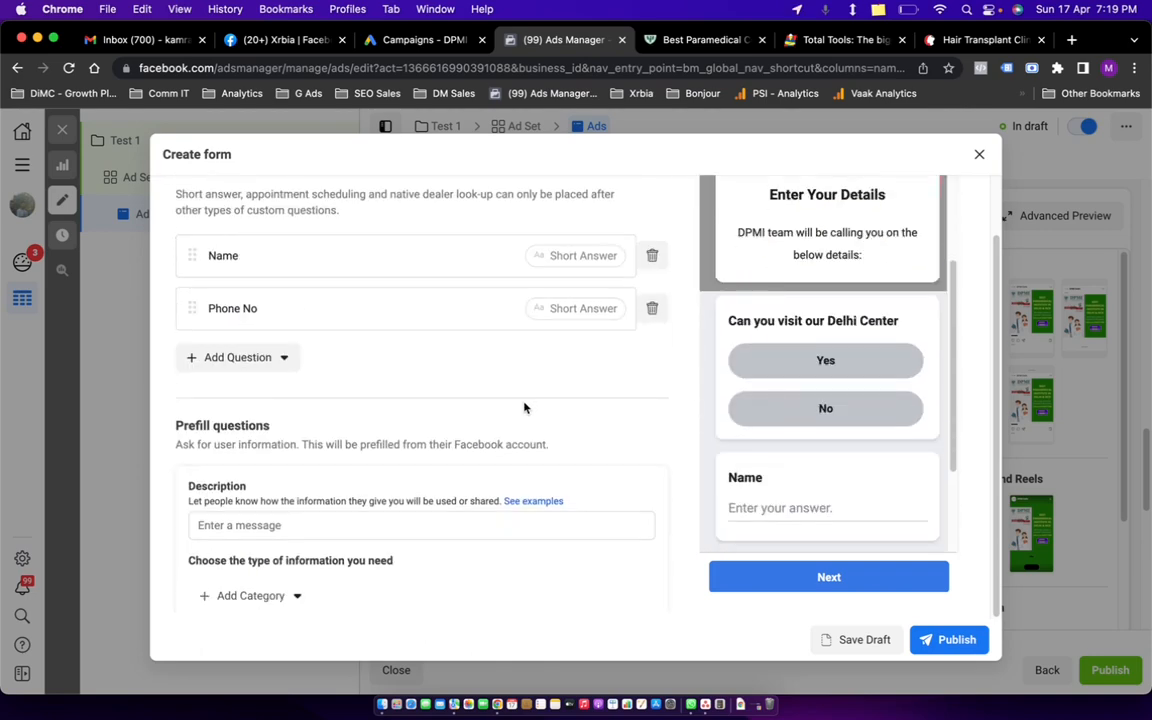
Review the form and add a short-answer question named 'Name'.
scroll(393, 374, up, 5)
scroll(420, 380, down, 2)
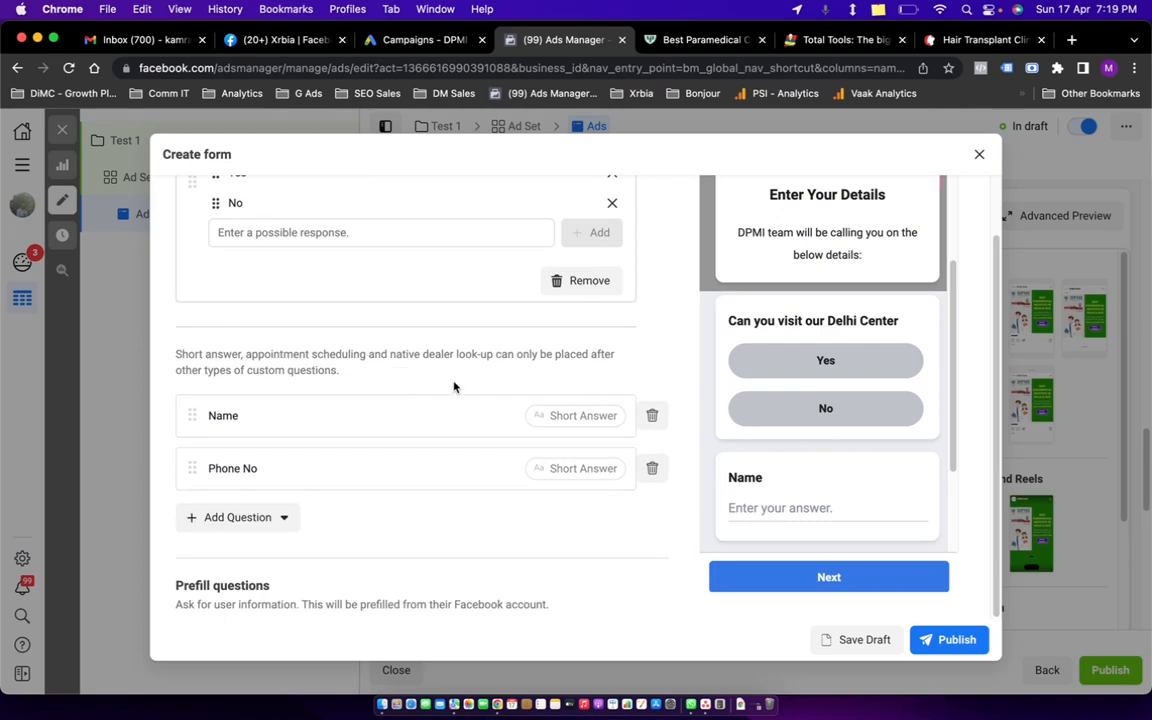
scroll(660, 430, down, 3)
scroll(482, 404, up, 5)
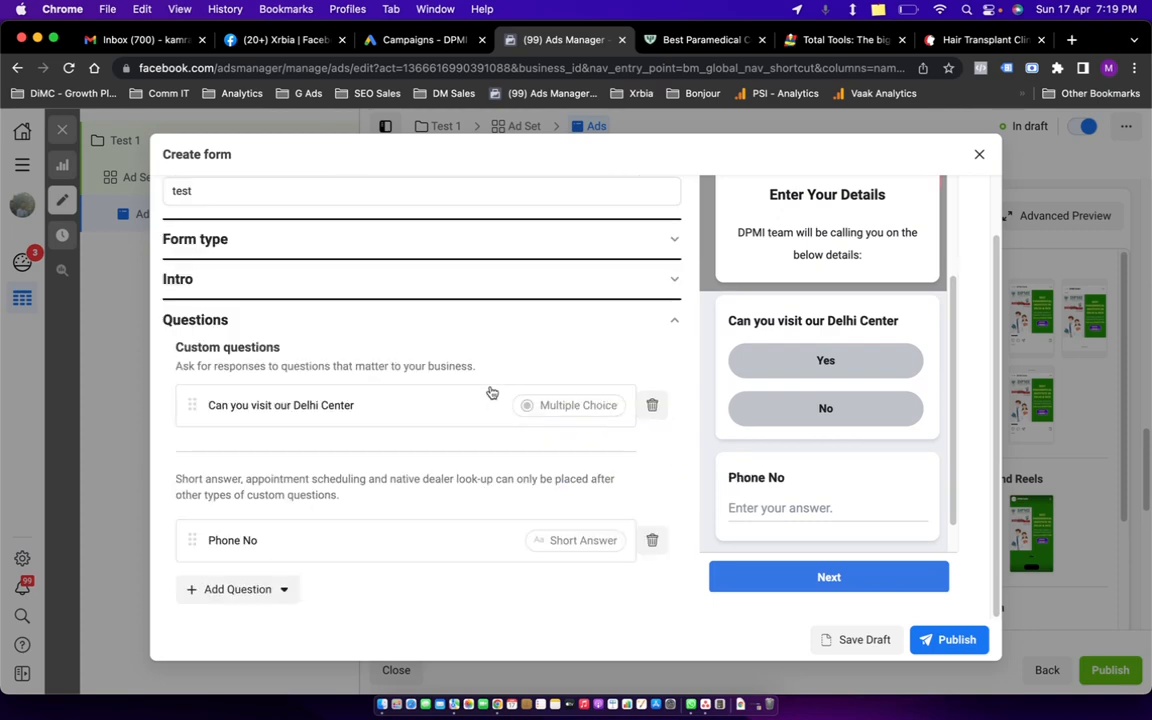
scroll(430, 406, down, 2)
scroll(432, 380, up, 2)
scroll(823, 404, up, 3)
scroll(825, 401, down, 3)
scroll(824, 403, up, 2)
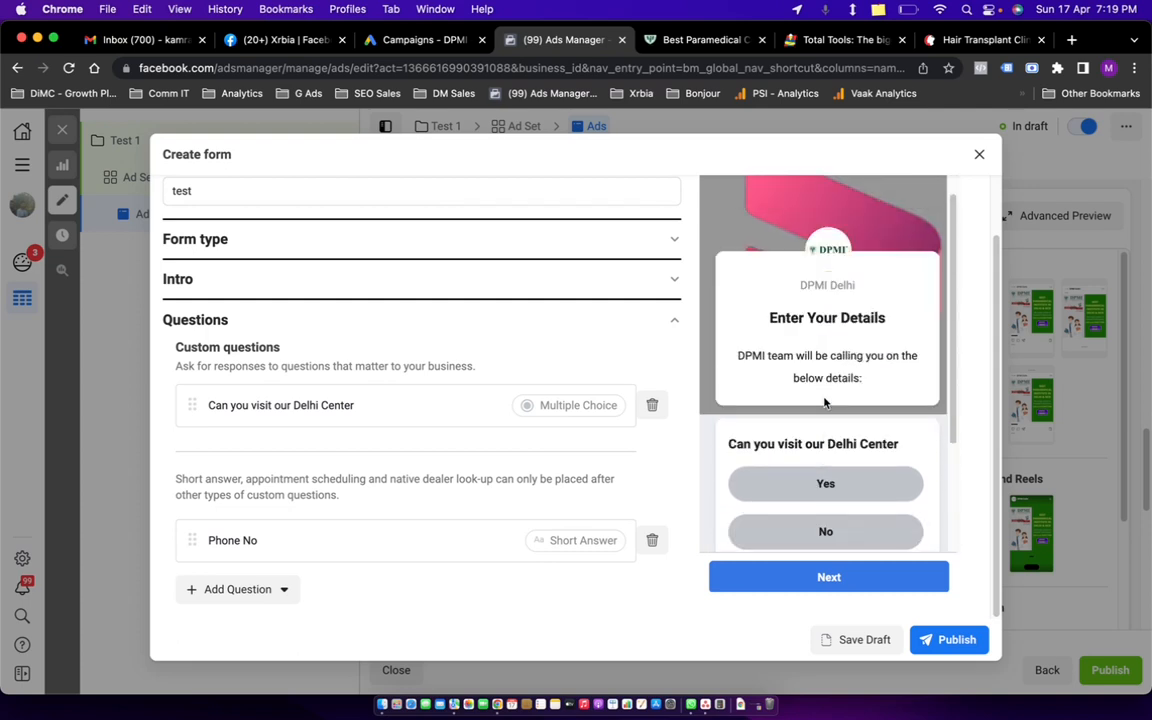
scroll(825, 402, down, 3)
scroll(425, 365, up, 2)
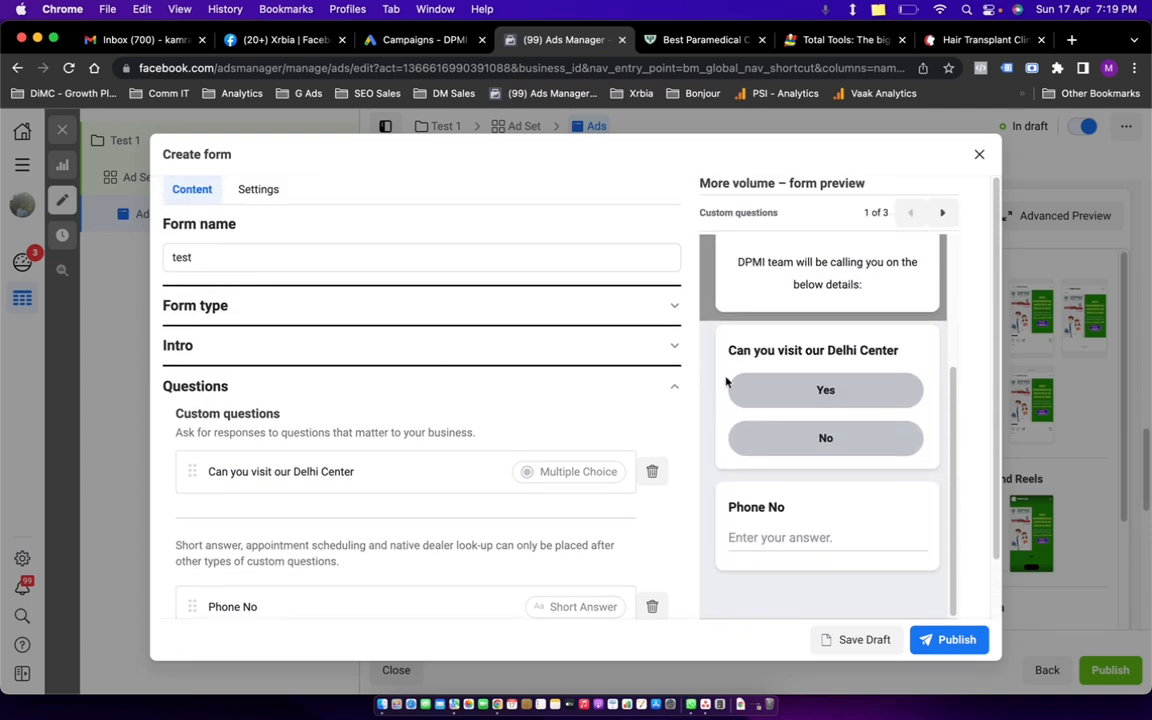
scroll(810, 378, up, 3)
scroll(818, 391, down, 5)
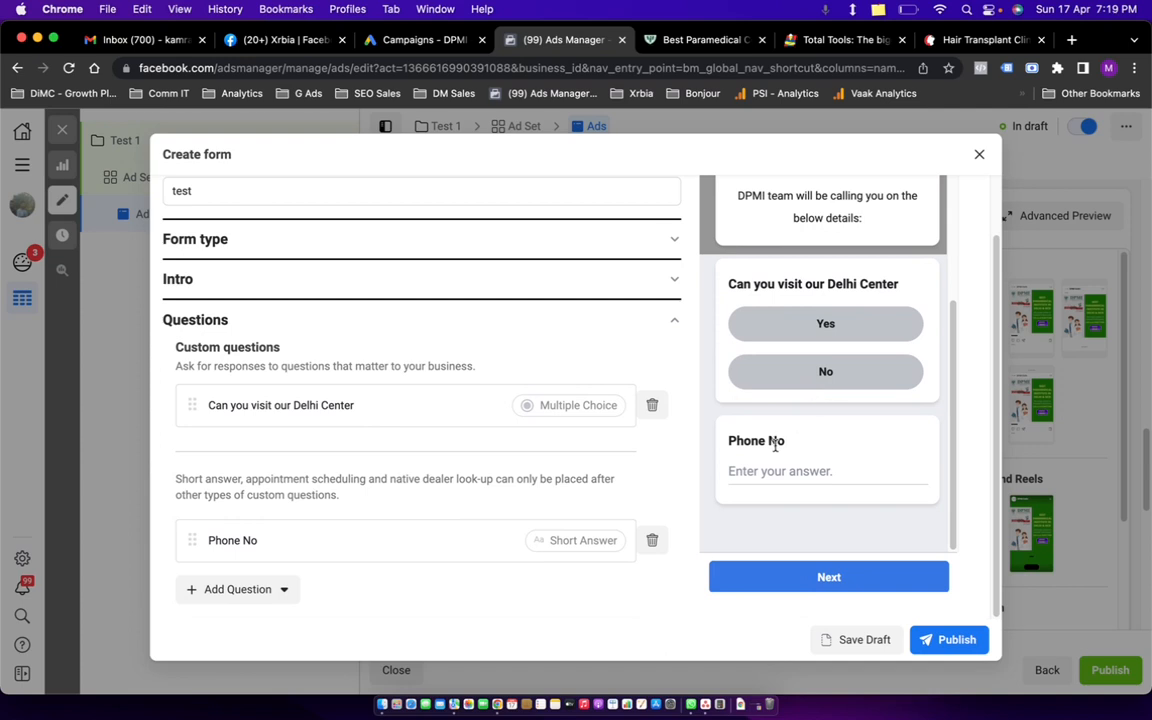
scroll(398, 381, up, 2)
scroll(405, 398, down, 3)
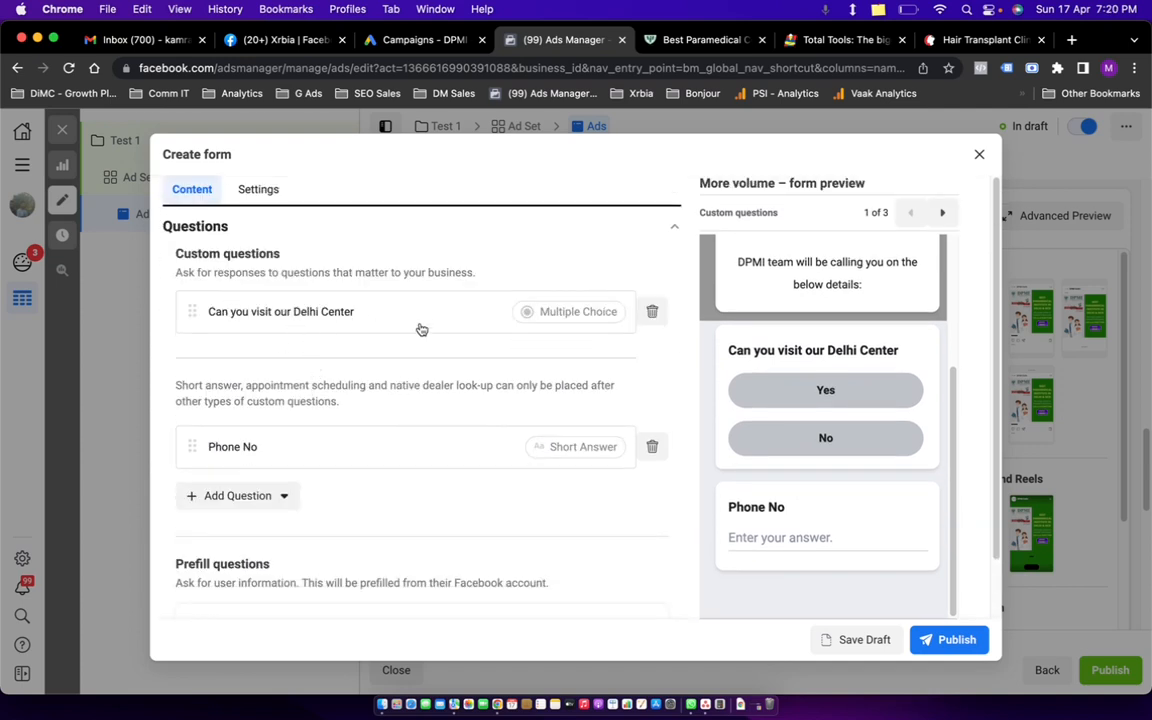
click(270, 496)
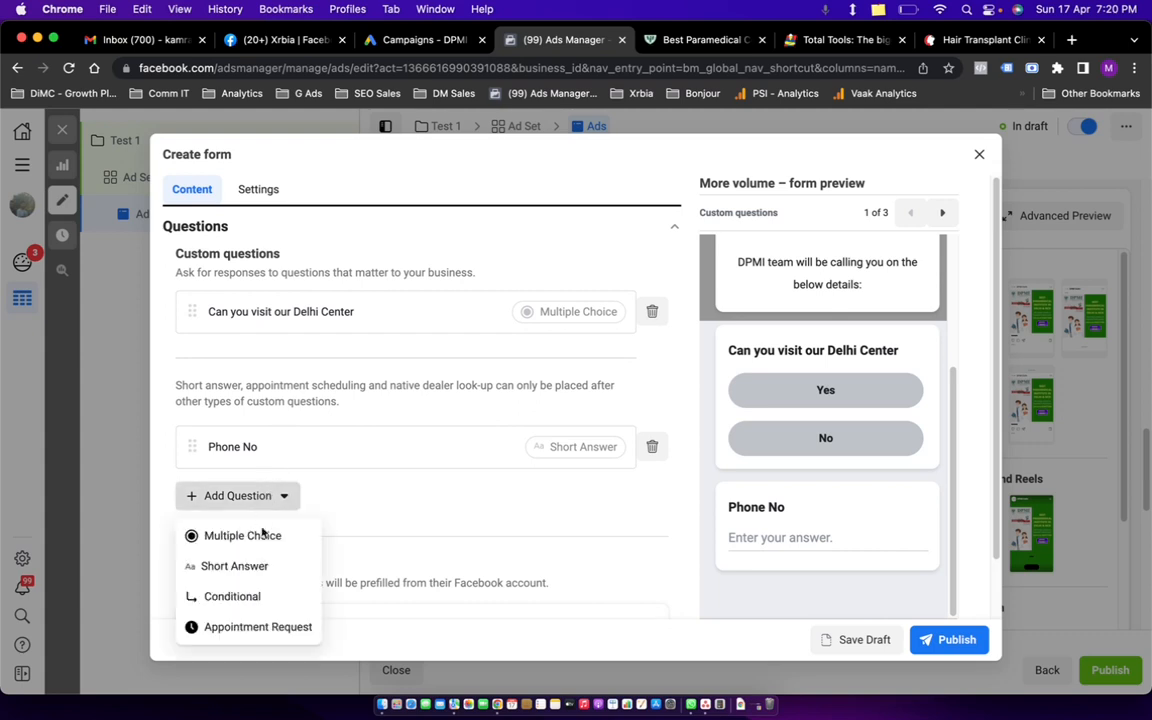
click(259, 566)
text(Nam)
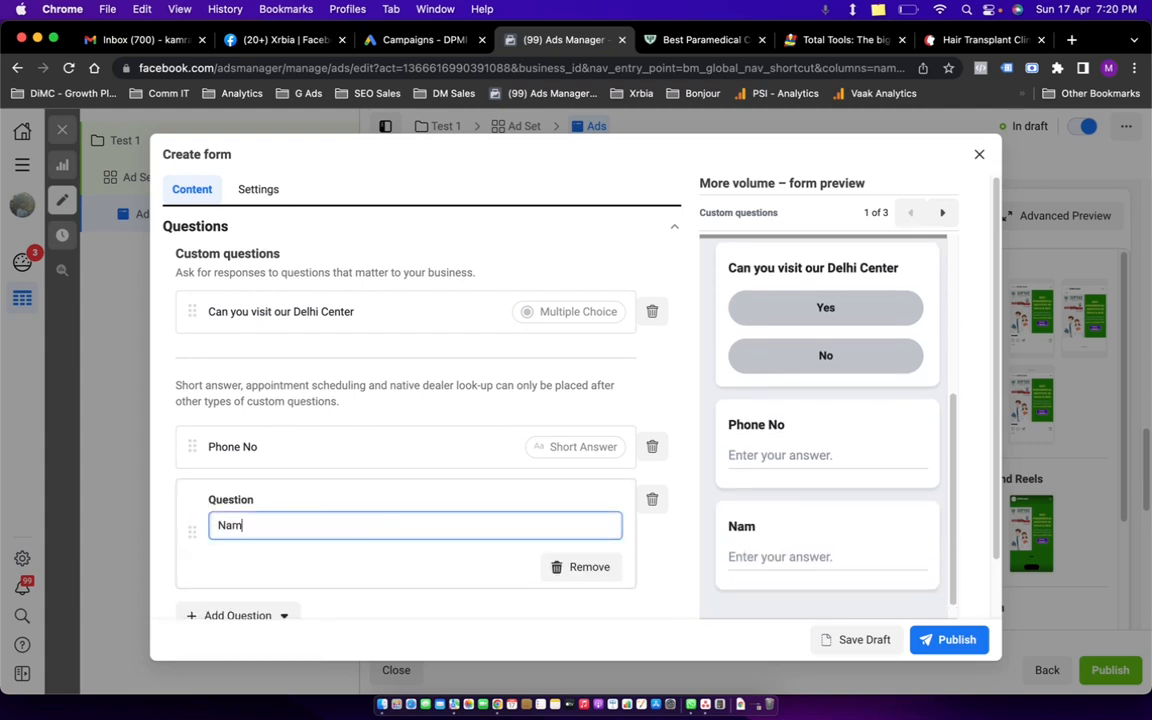
text(e)
click(331, 481)
Reorder the questions so Phone No sits above Name after the Delhi Center question.
scroll(400, 473, down, 3)
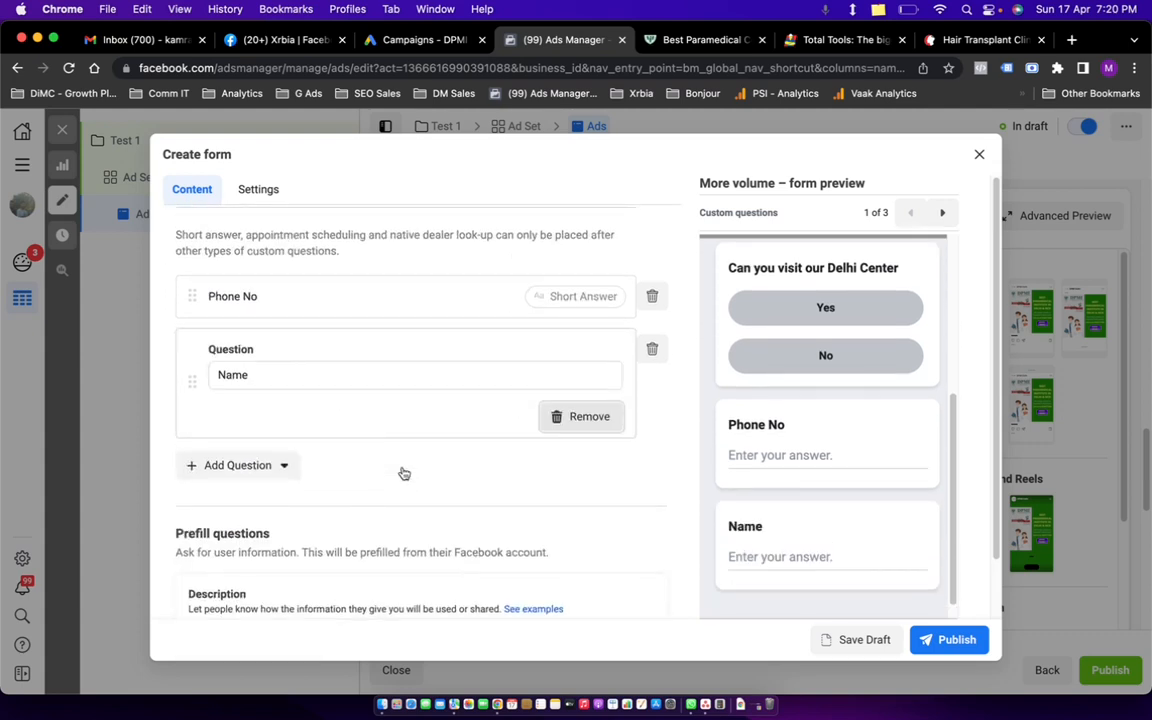
scroll(248, 357, up, 3)
drag(190, 311, 178, 575)
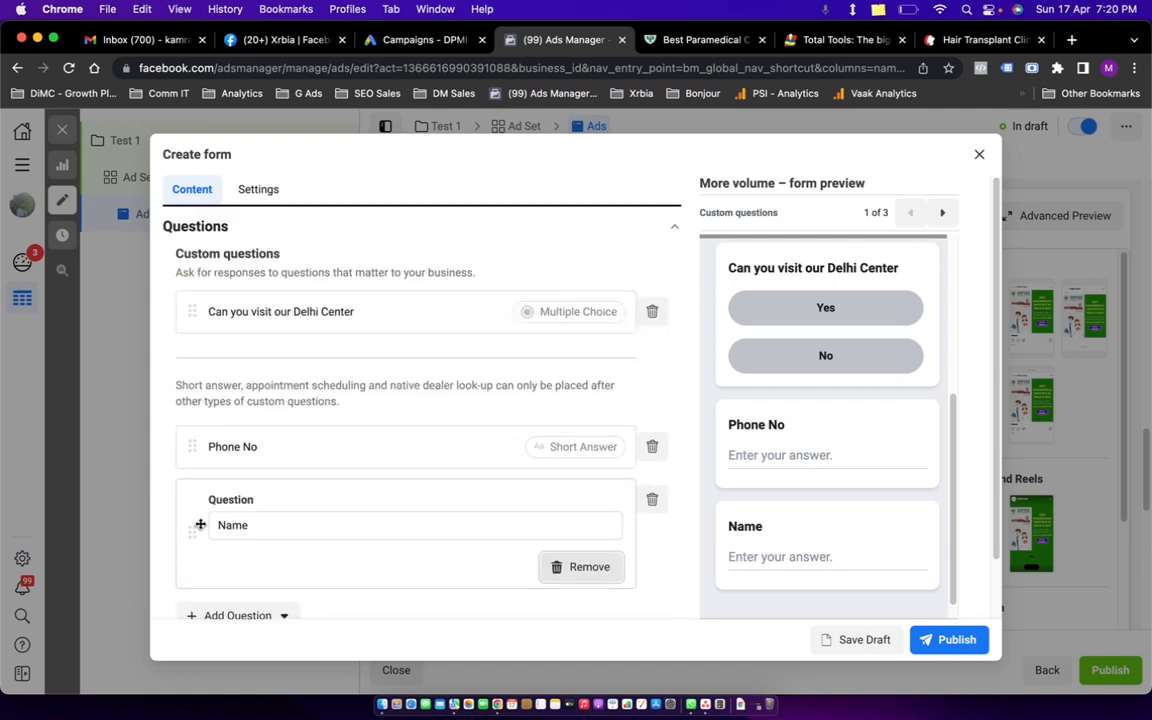
drag(194, 512, 192, 359)
drag(159, 524, 175, 290)
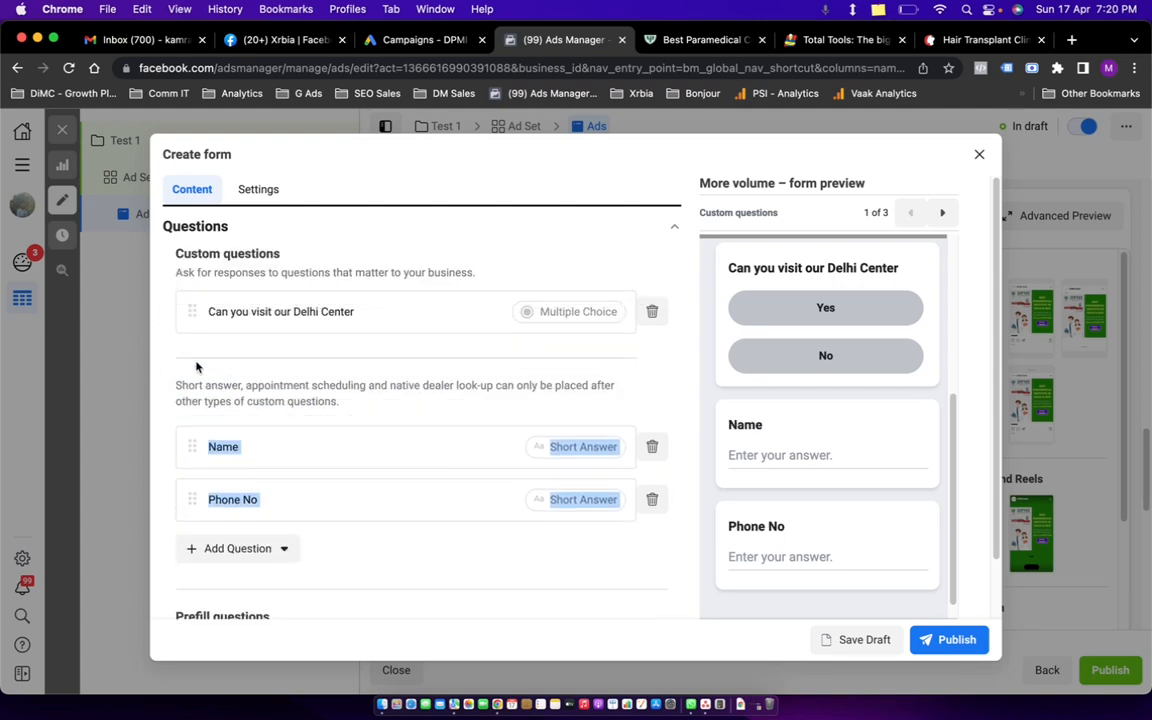
drag(187, 498, 183, 380)
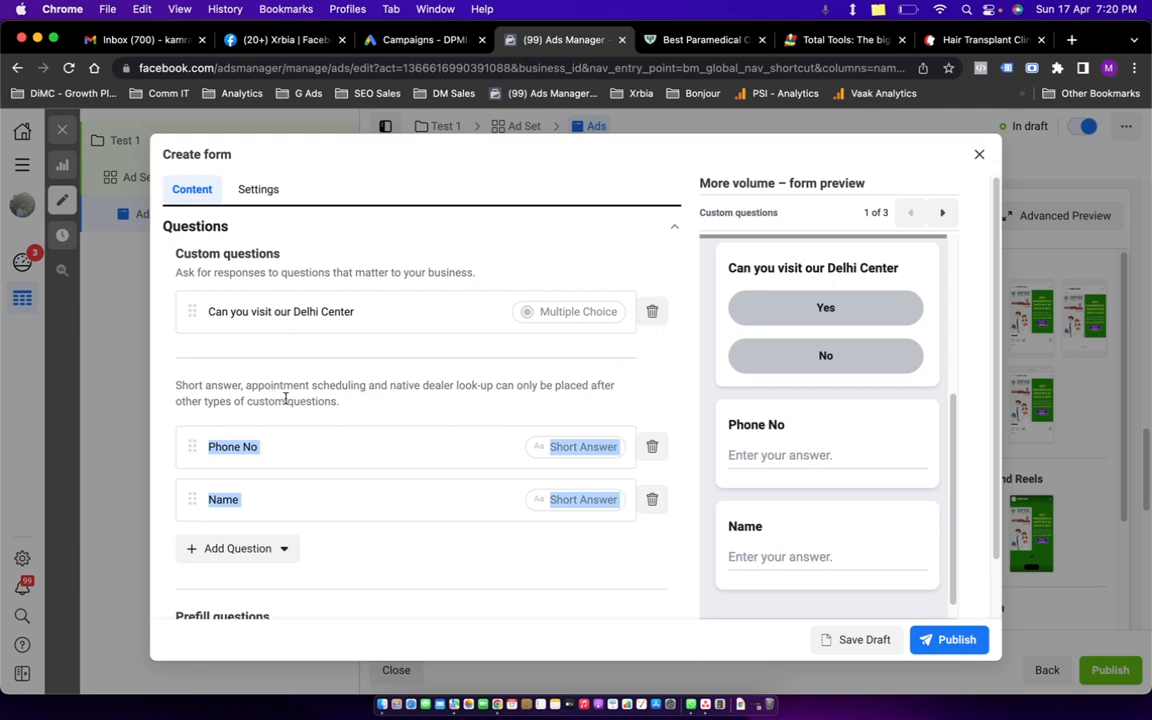
click(355, 406)
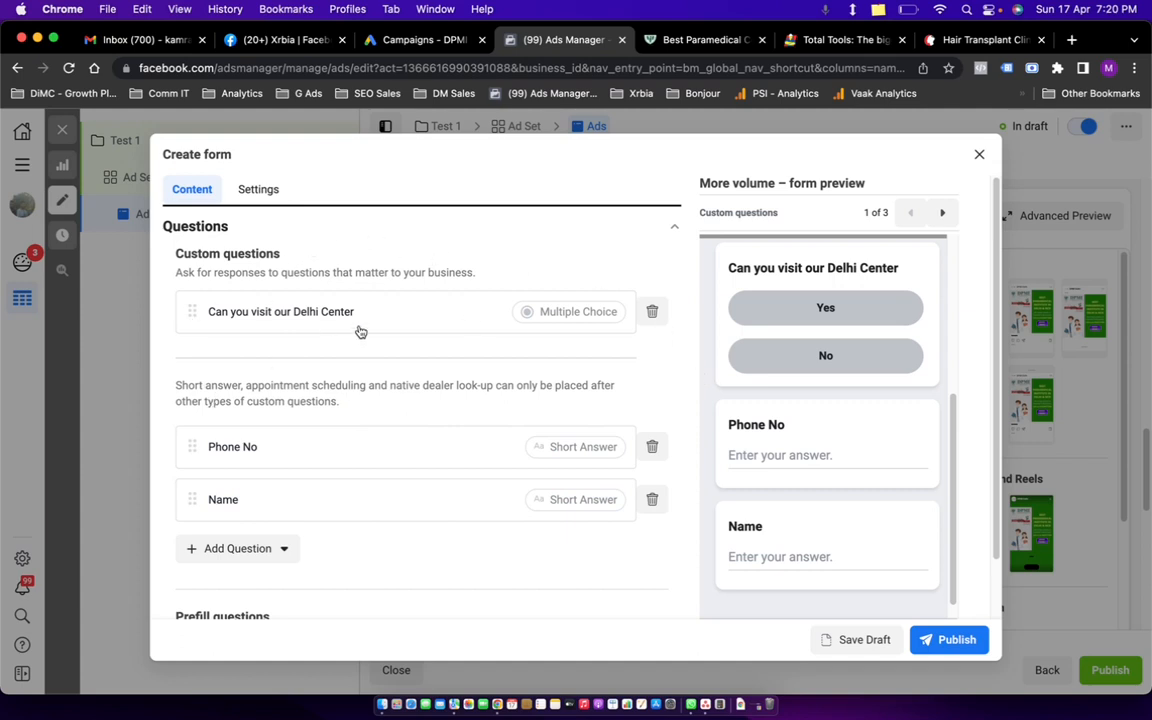
Scroll past Prefill questions, dismiss the category list, and reveal the Privacy settings.
scroll(892, 398, up, 5)
scroll(855, 422, down, 2)
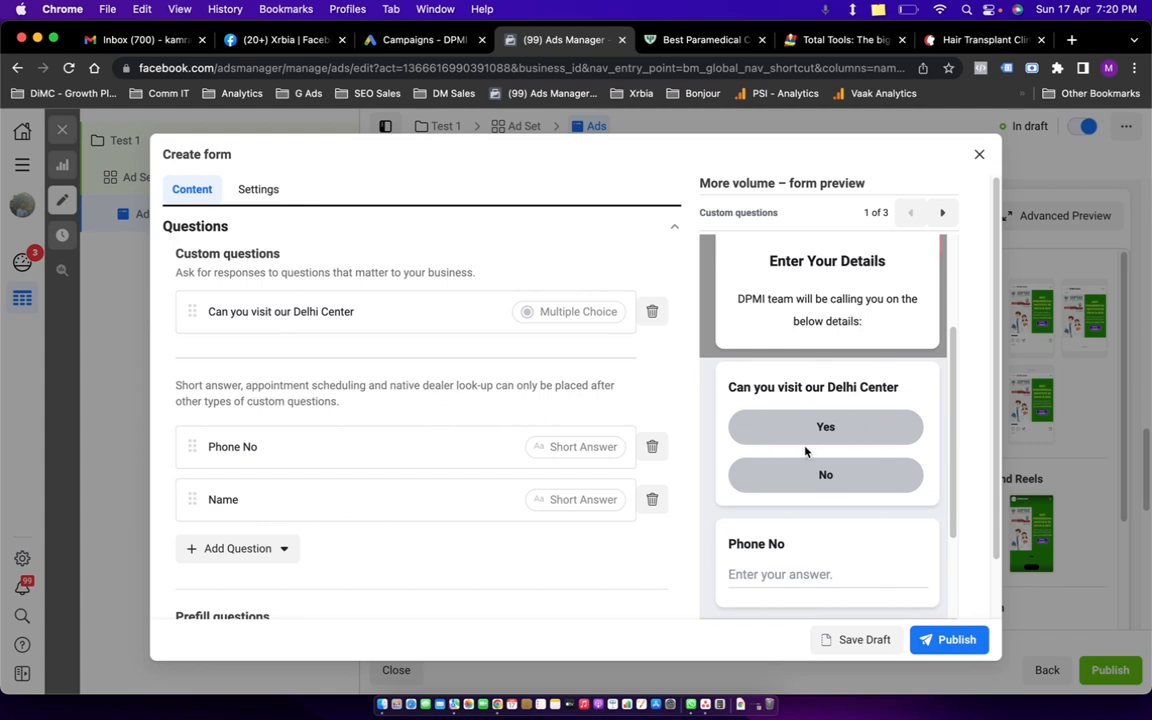
scroll(800, 445, down, 3)
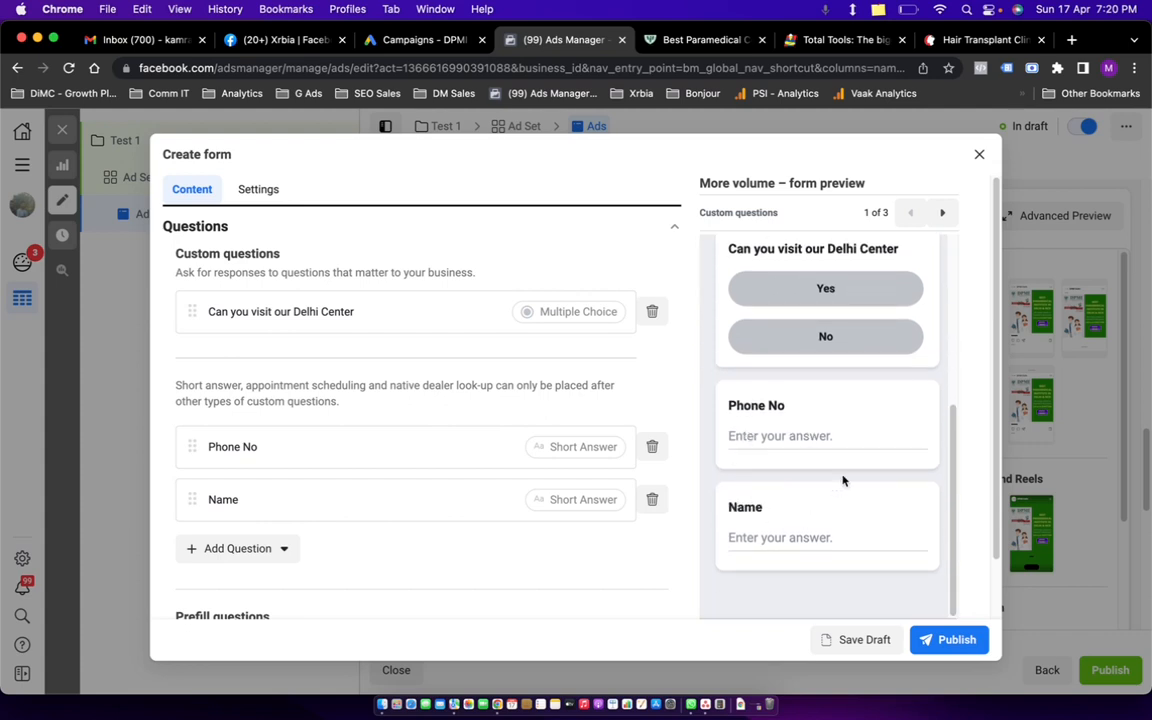
scroll(420, 420, down, 5)
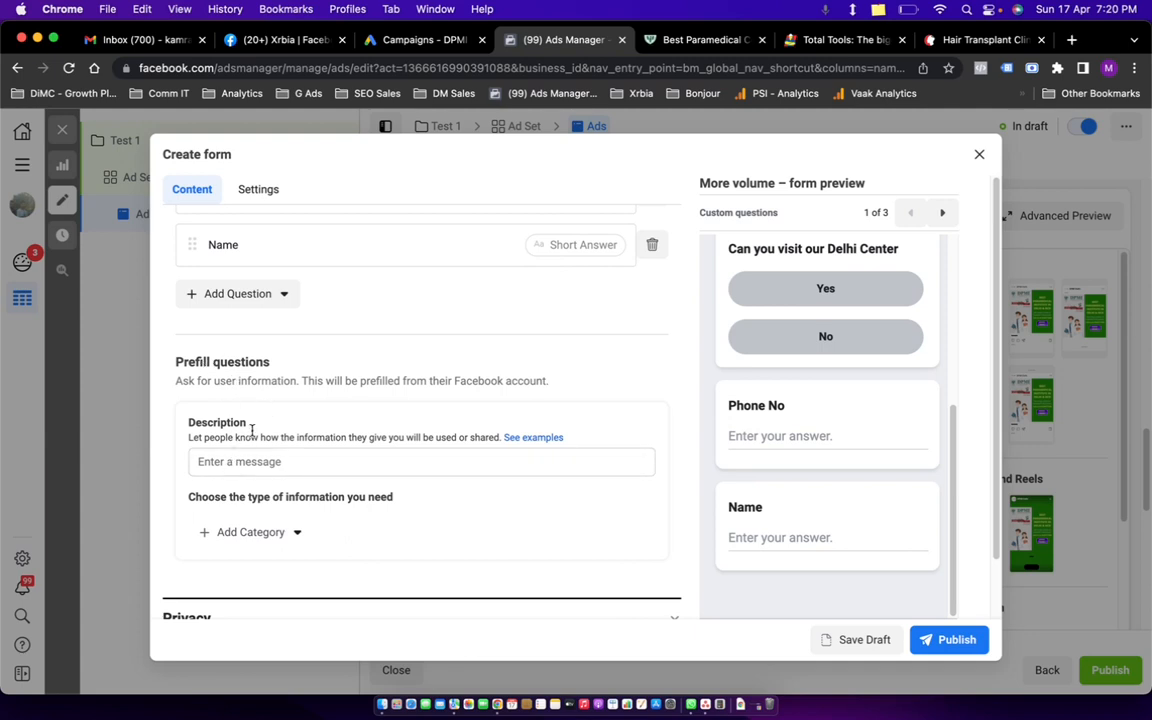
scroll(252, 430, down, 2)
click(292, 465)
mouse_move(370, 508)
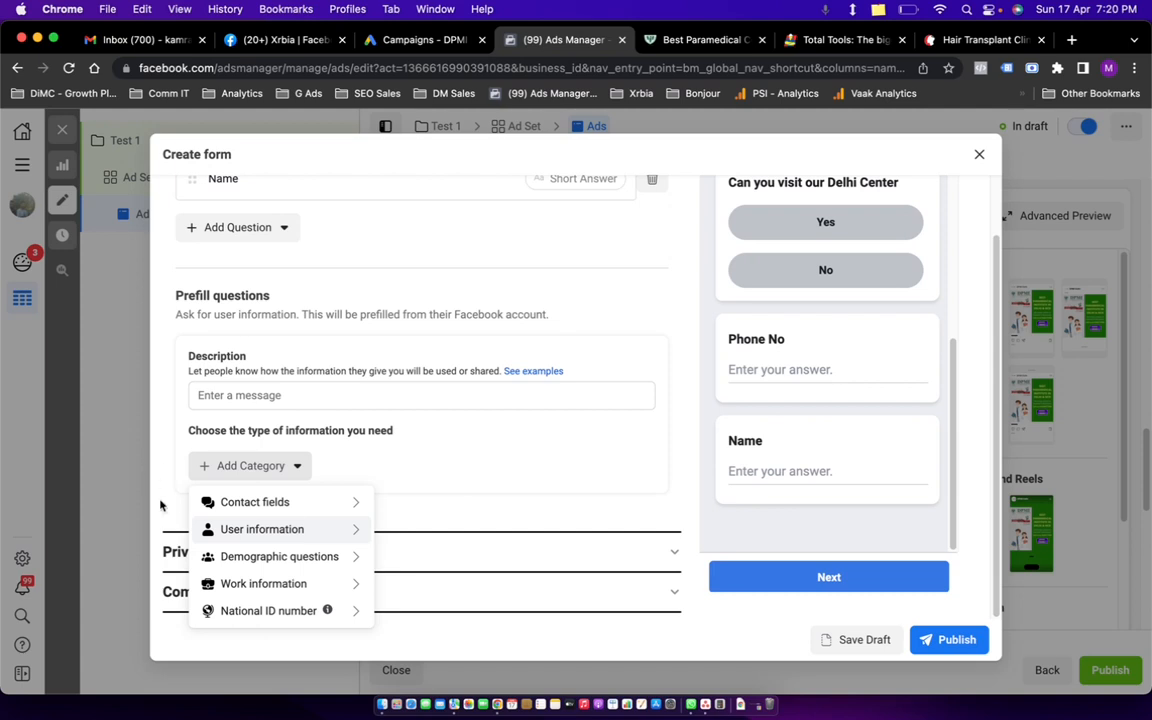
click(398, 460)
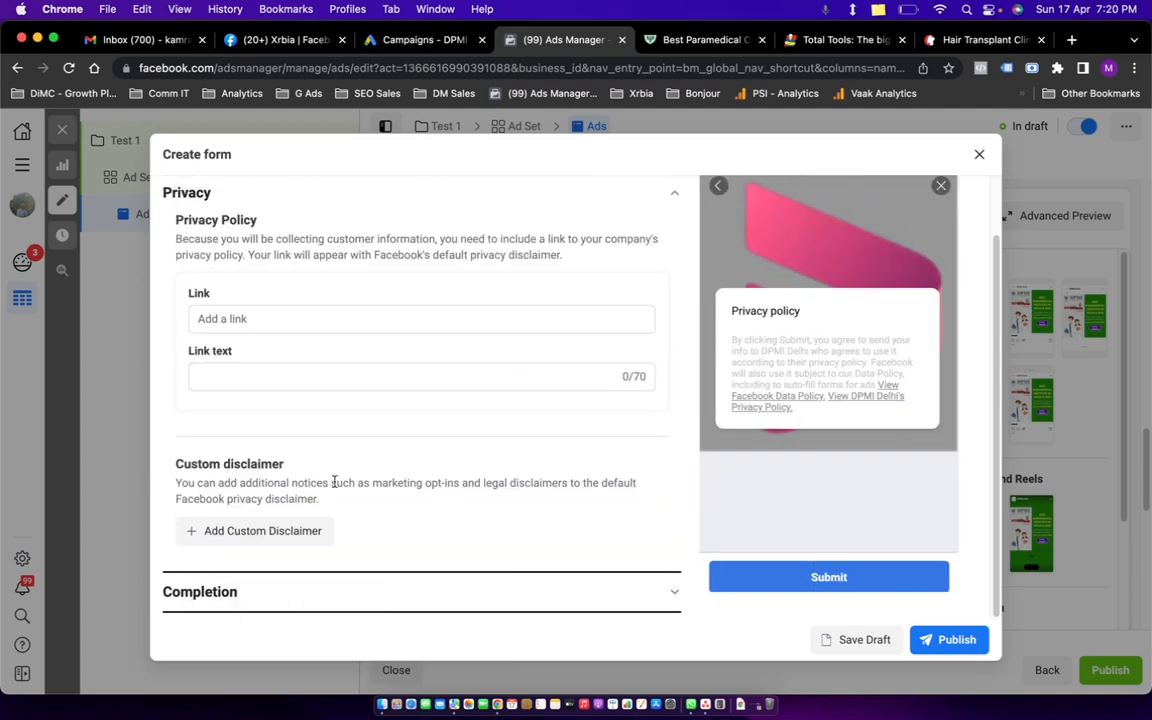
Add a custom disclaimer titled 'Ditlaimer' with body 'testes', then expand the Completion section.
click(250, 535)
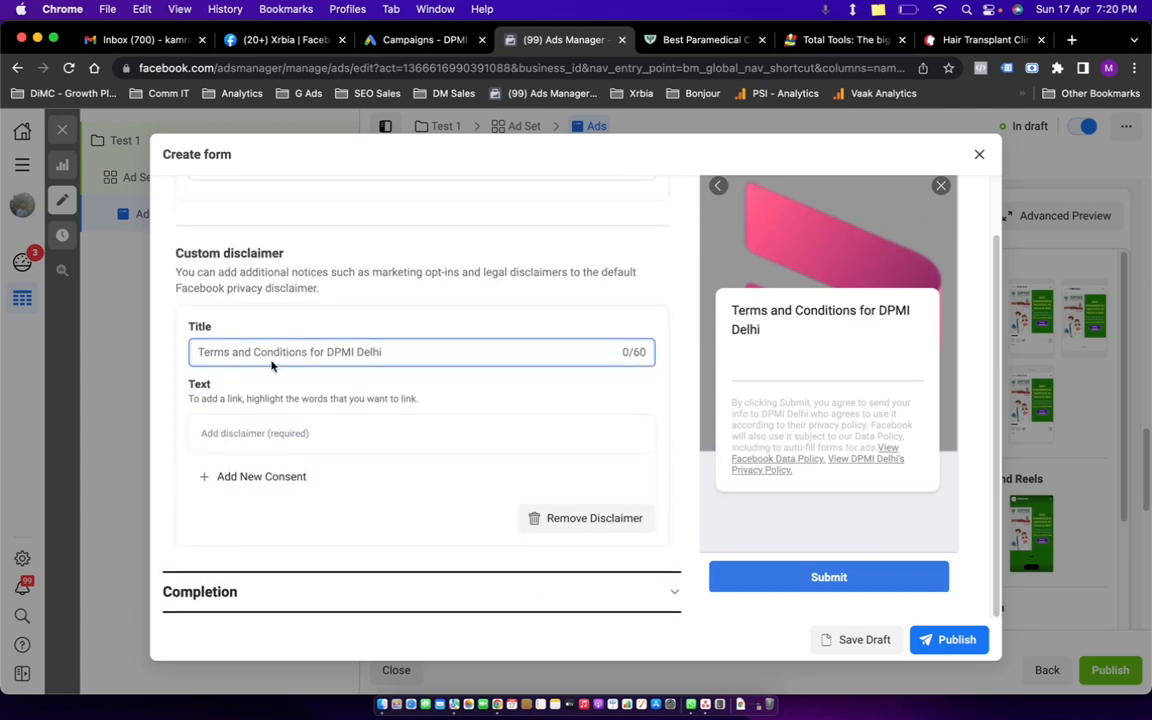
text(Dit)
text(laimer)
key(Tab)
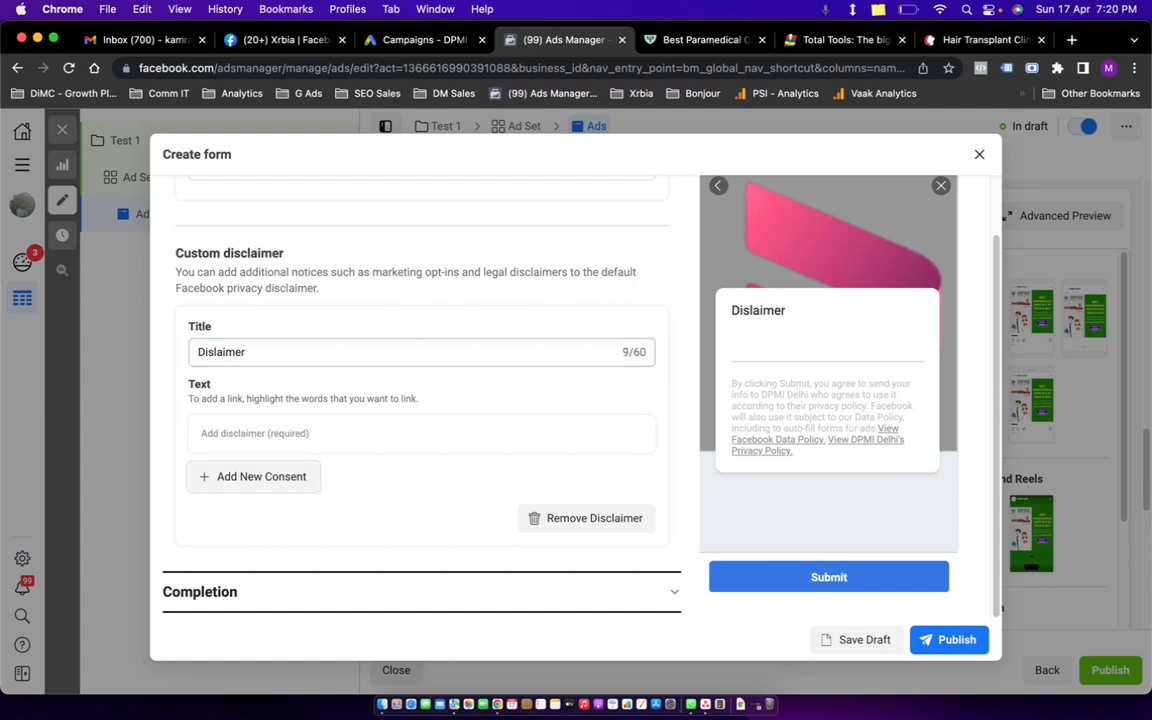
click(264, 427)
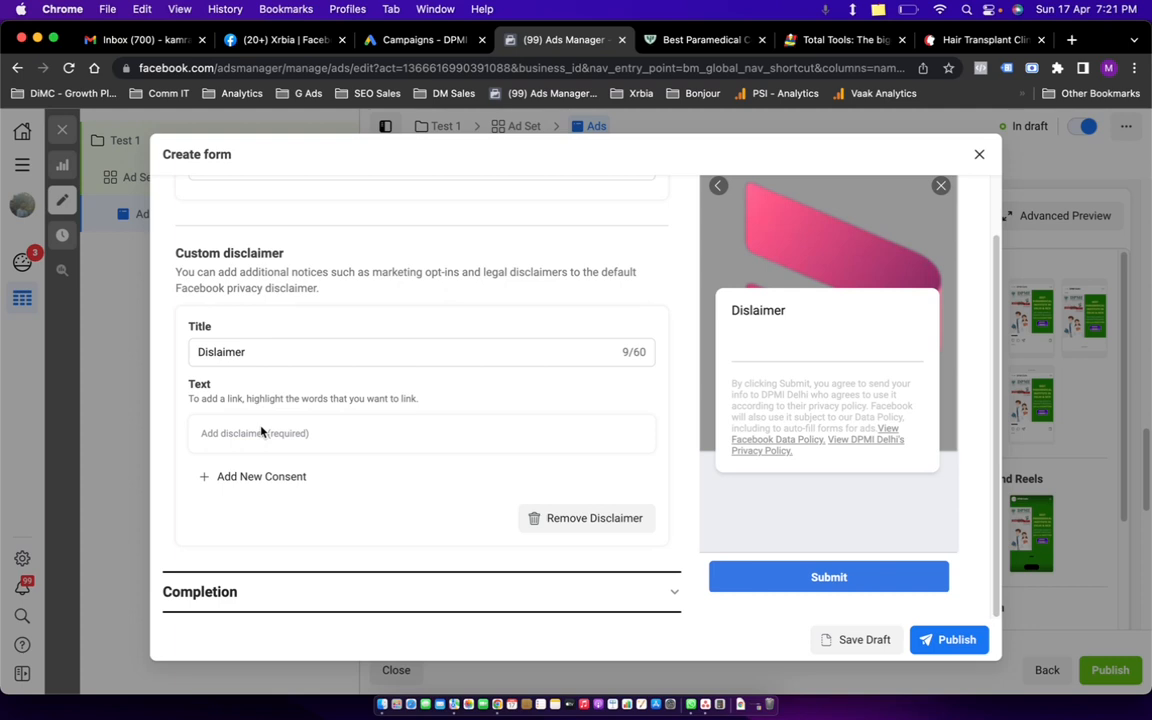
click(308, 356)
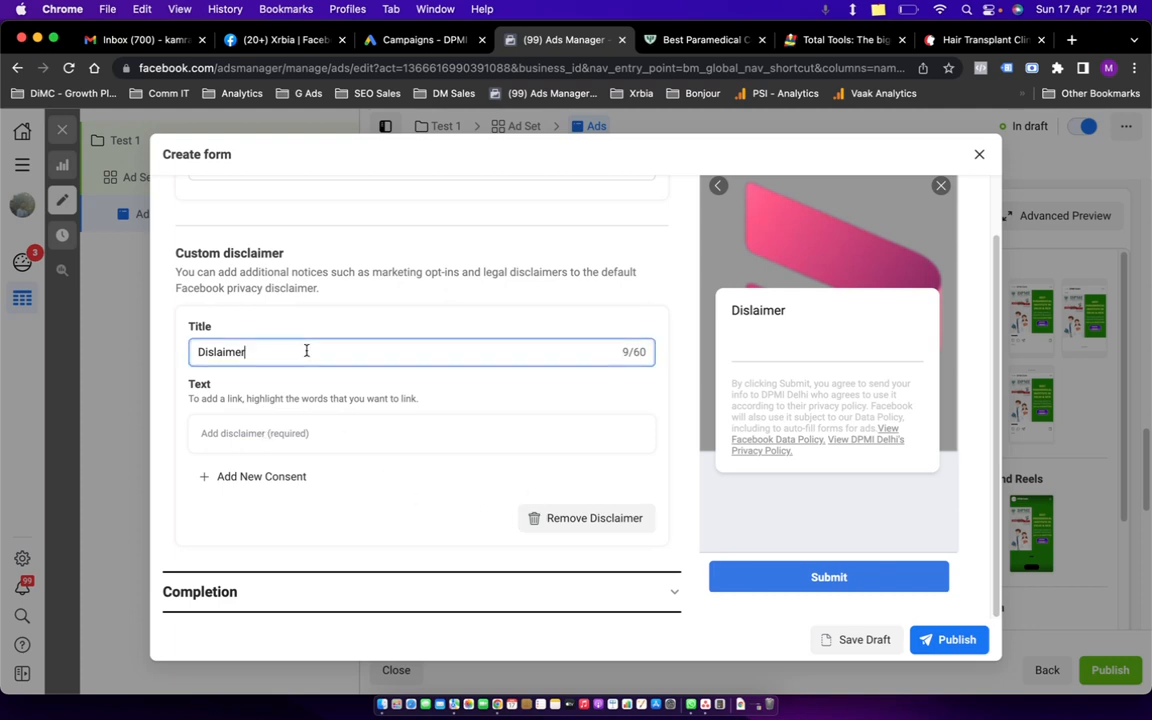
click(238, 435)
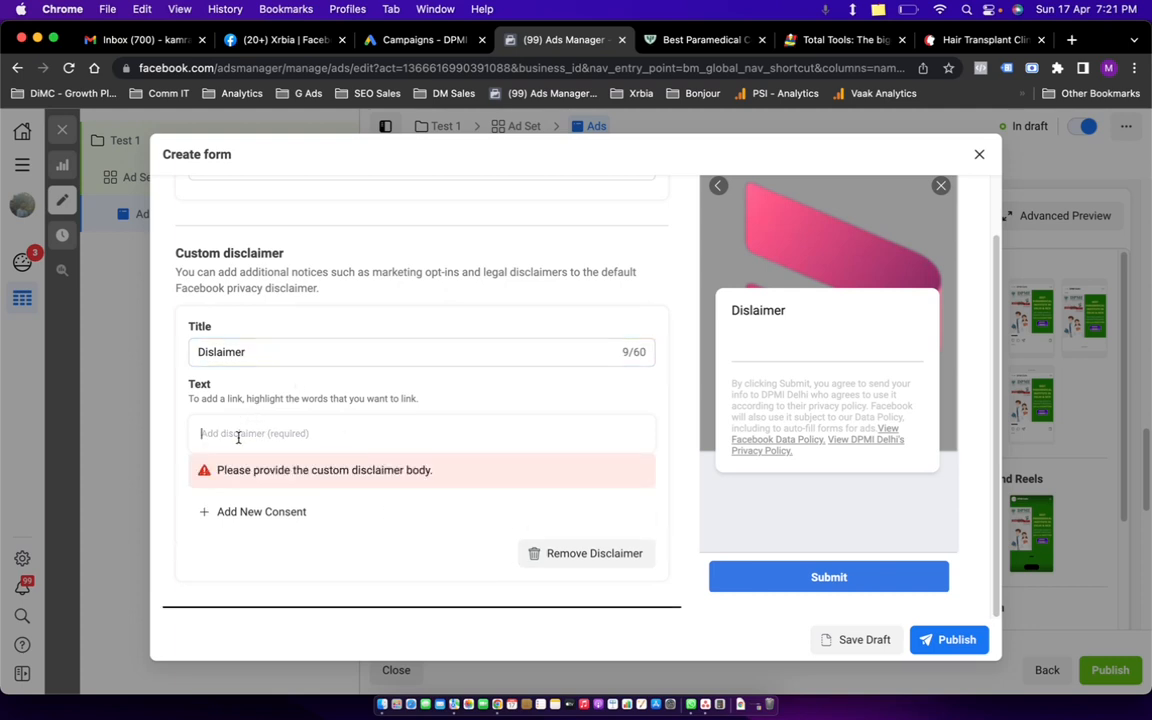
text(testes)
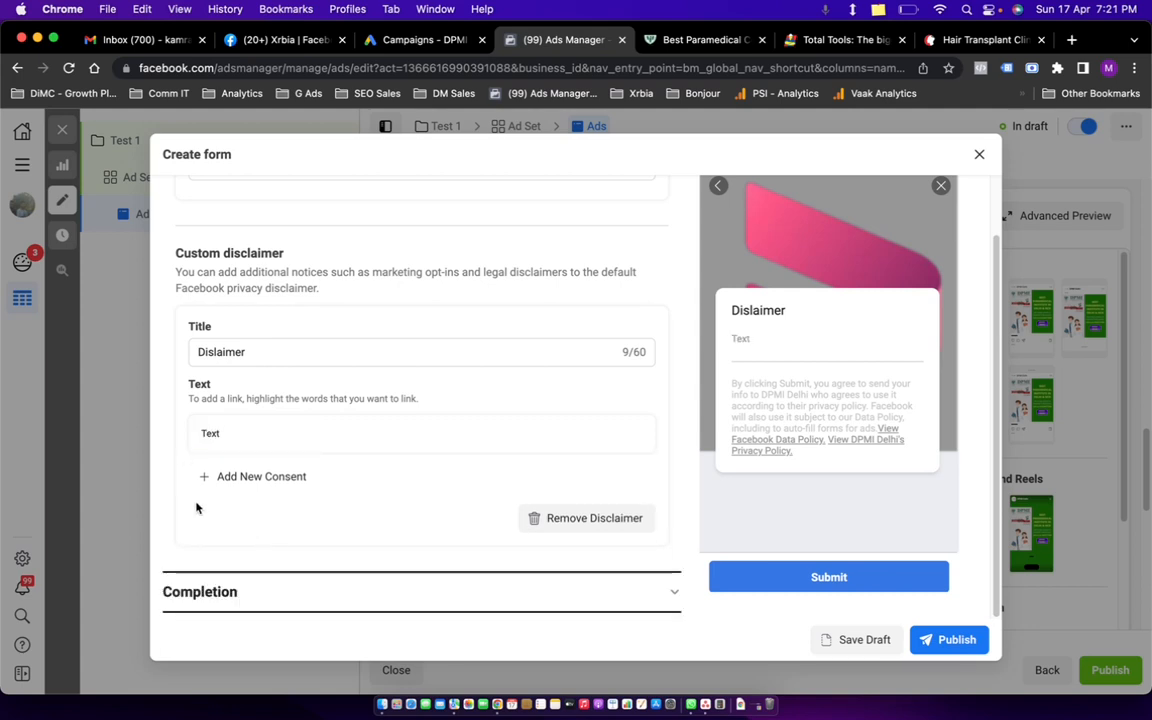
click(661, 593)
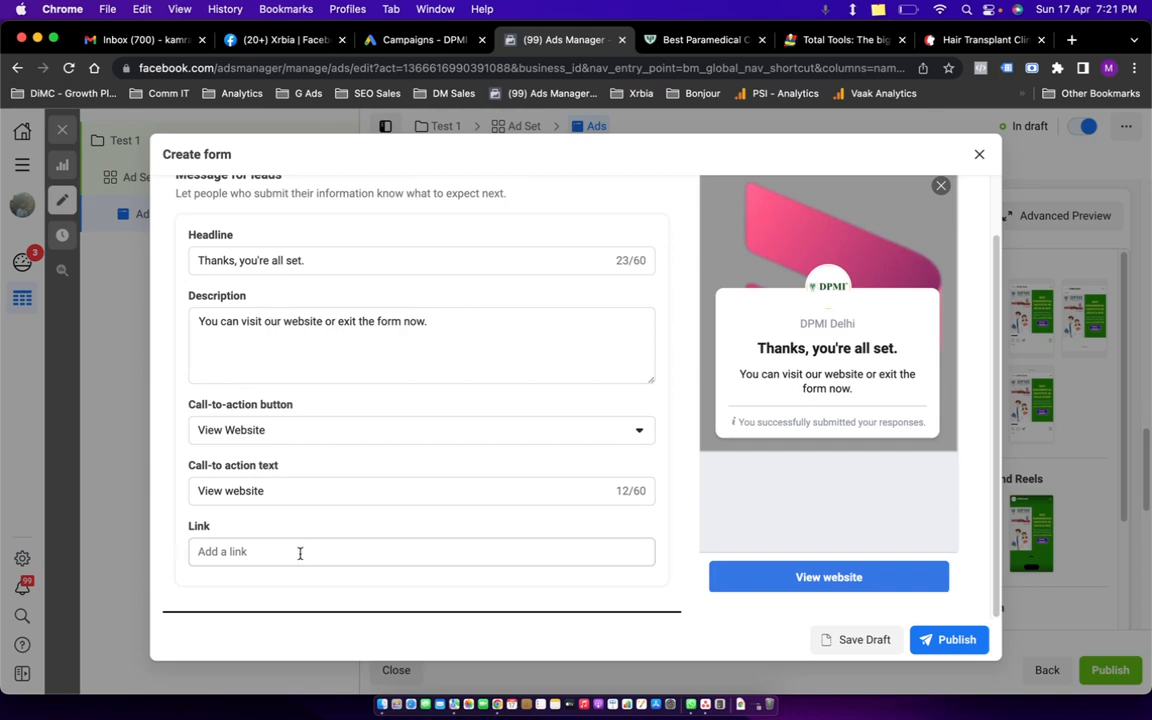
click(680, 40)
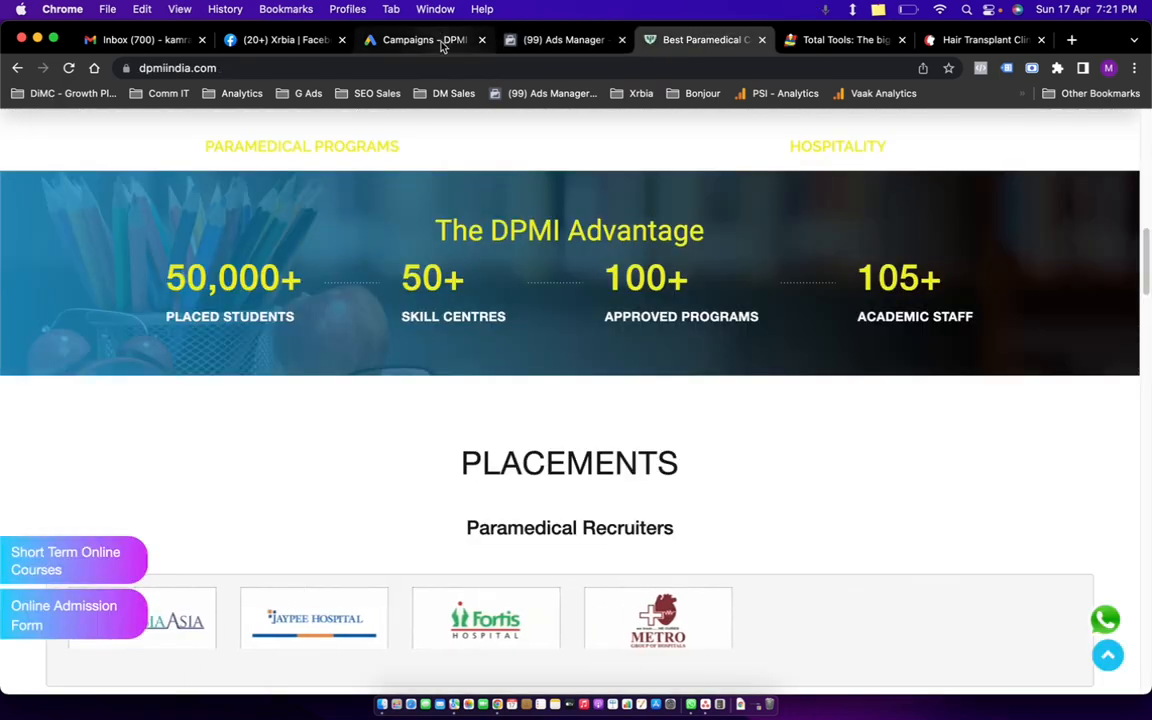
click(560, 40)
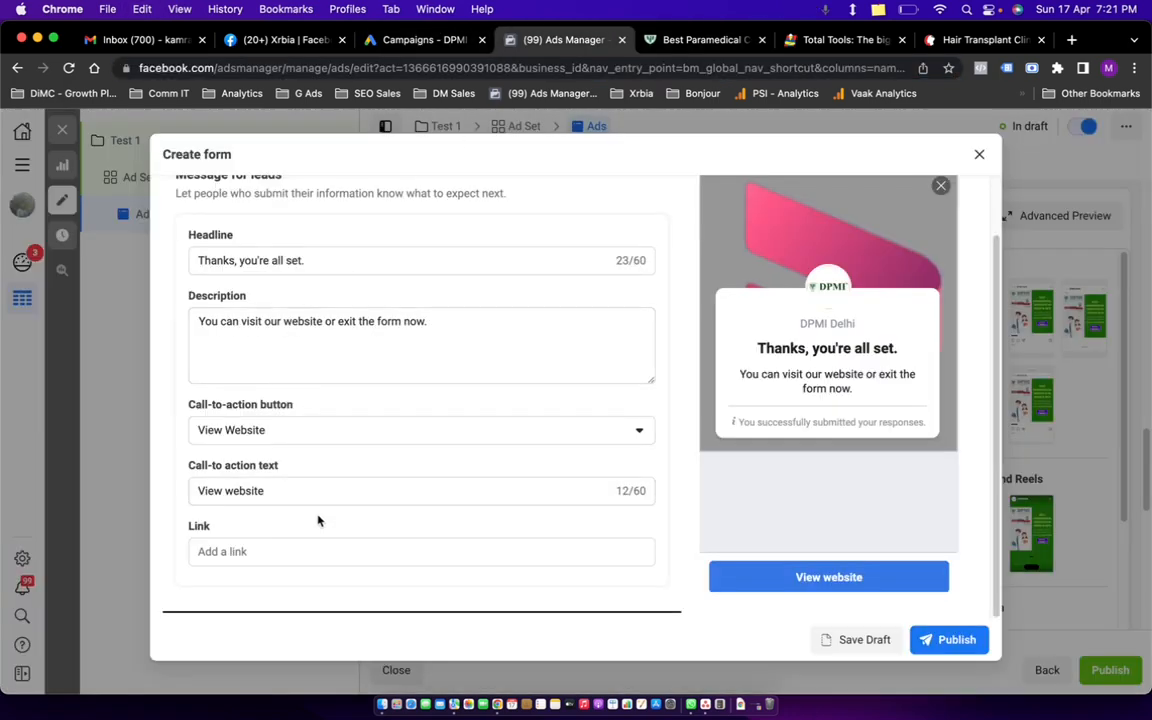
click(310, 548)
text(https://dpmiindia.com/)
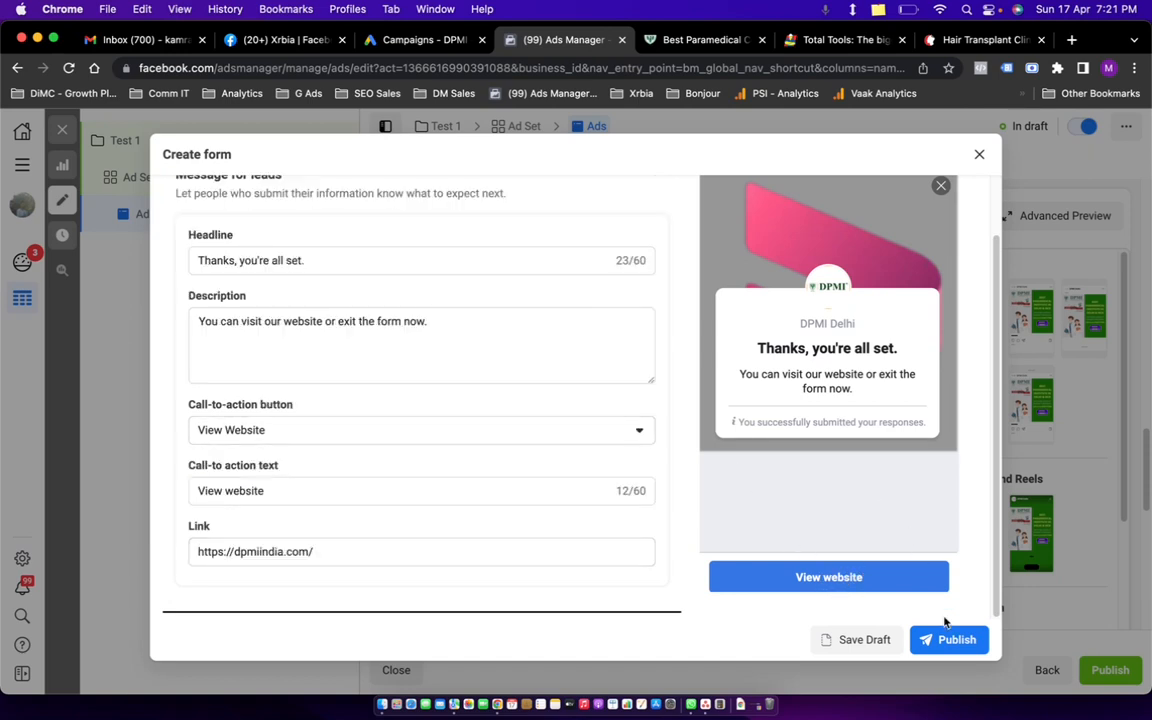
scroll(796, 311, up, 5)
Step through the form preview and start the prefill description with 'tes'.
scroll(420, 372, up, 5)
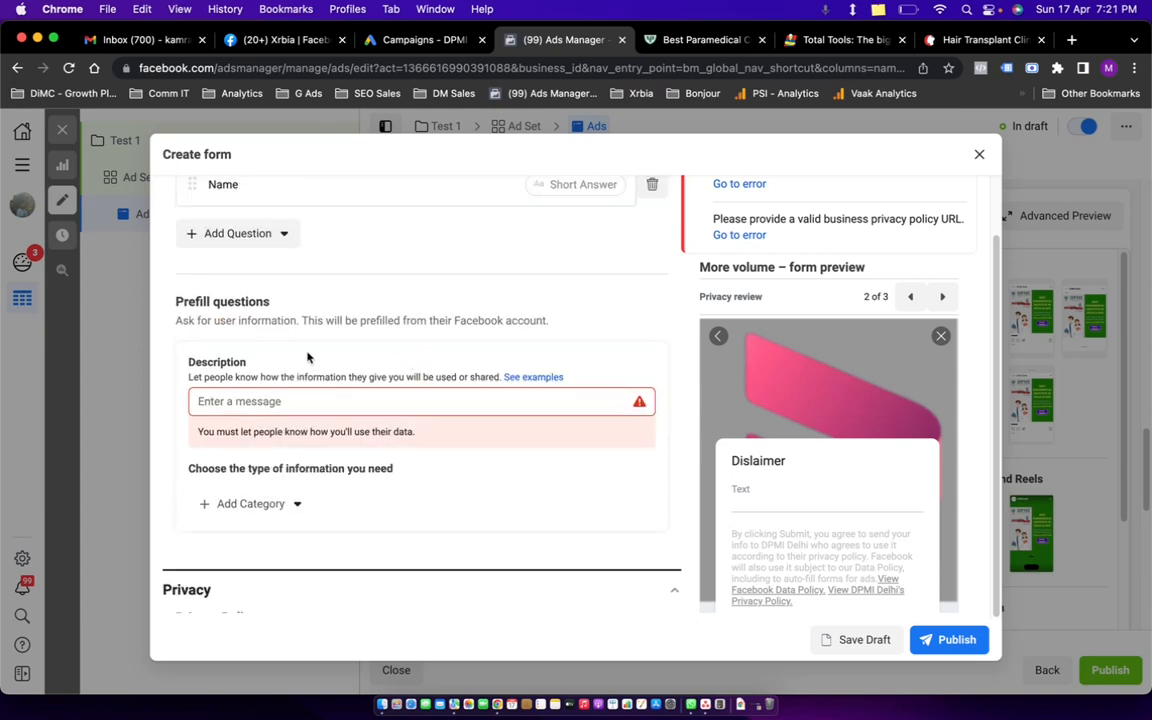
scroll(360, 368, up, 2)
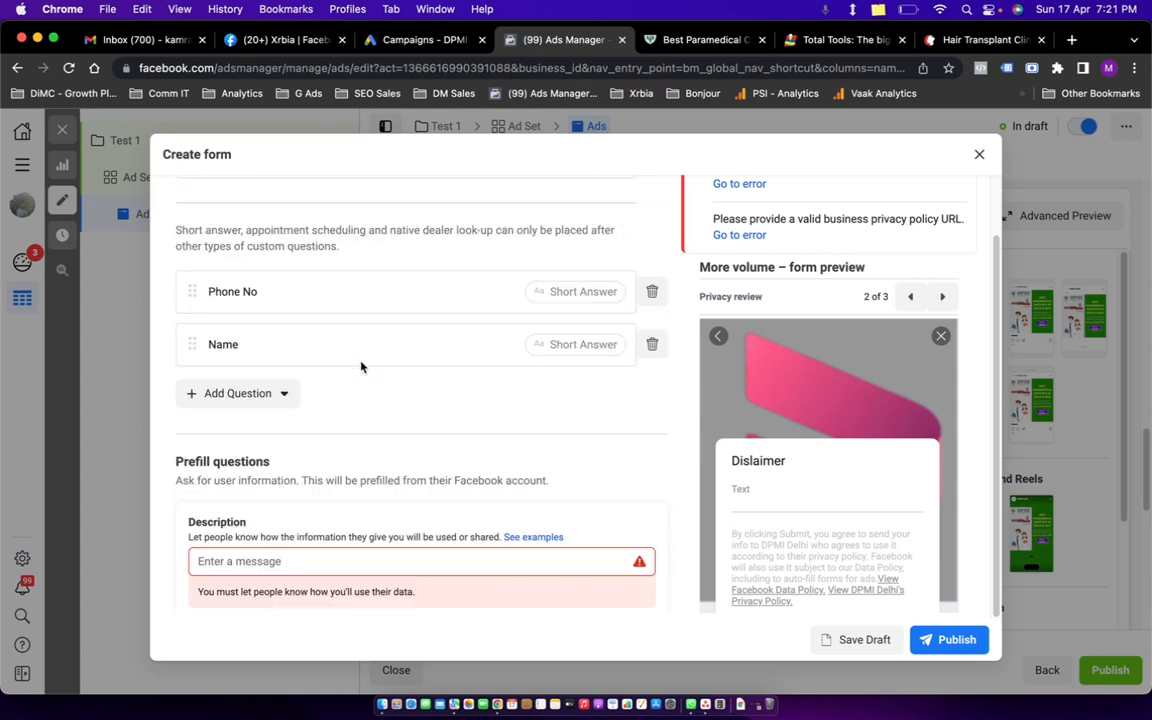
scroll(362, 368, down, 2)
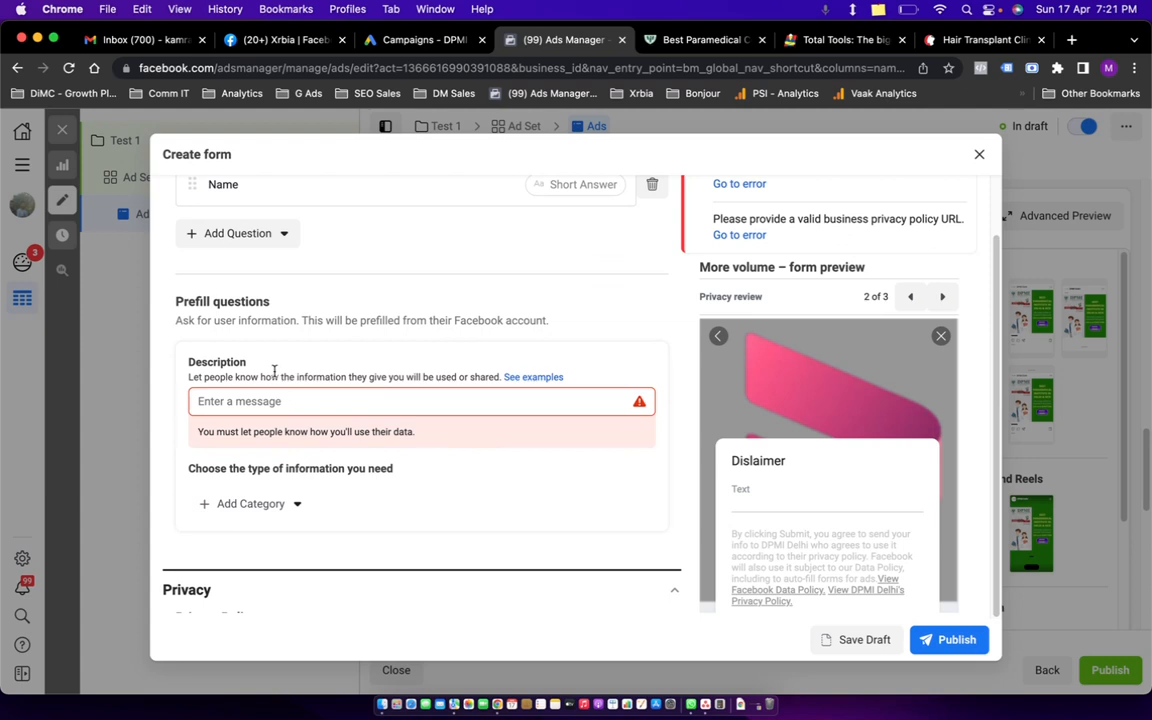
scroll(784, 353, up, 1)
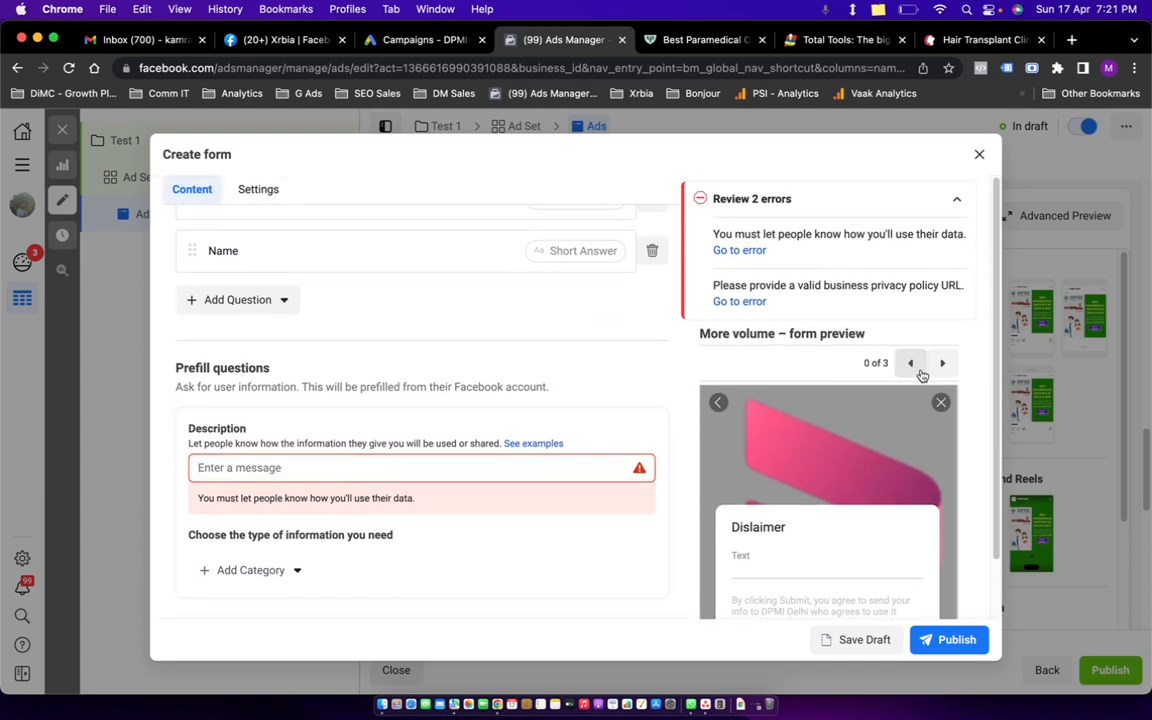
click(941, 363)
click(941, 363)
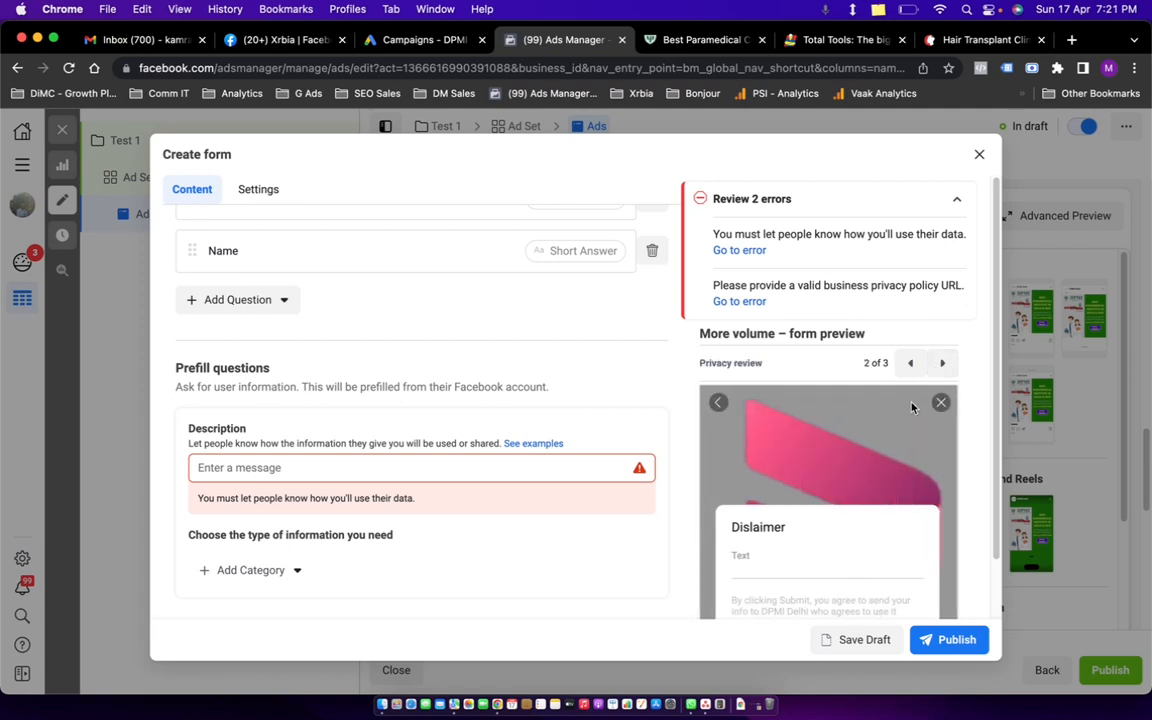
scroll(798, 514, down, 2)
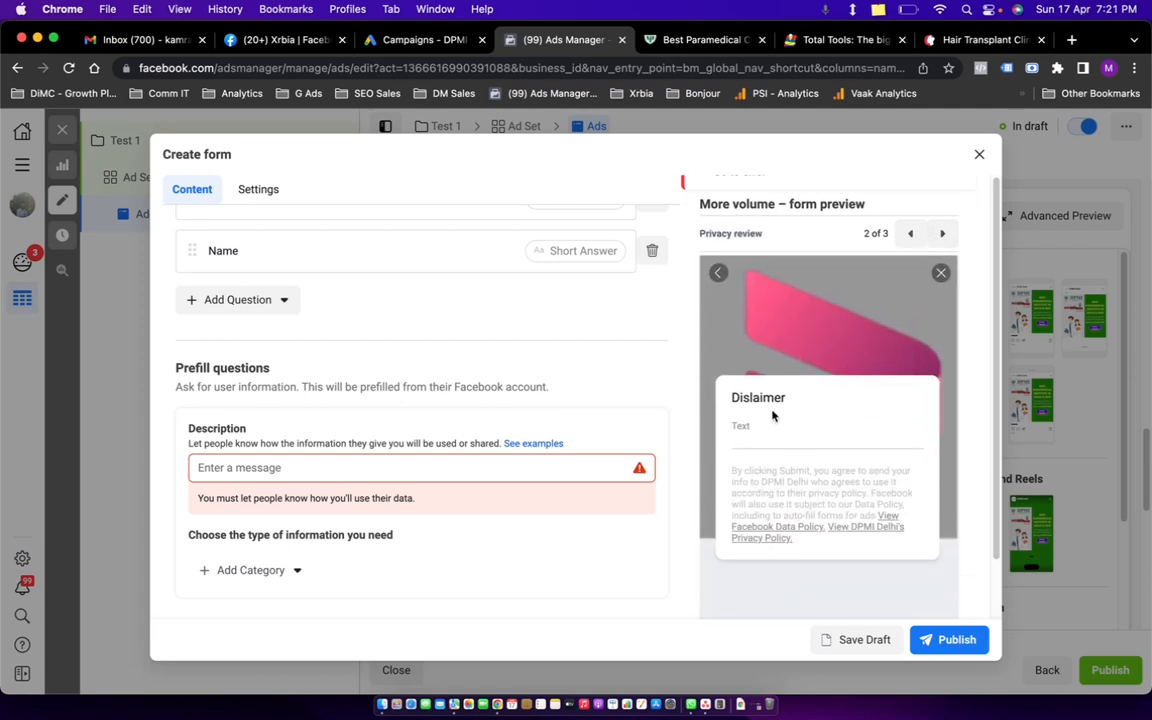
click(251, 467)
text(test)
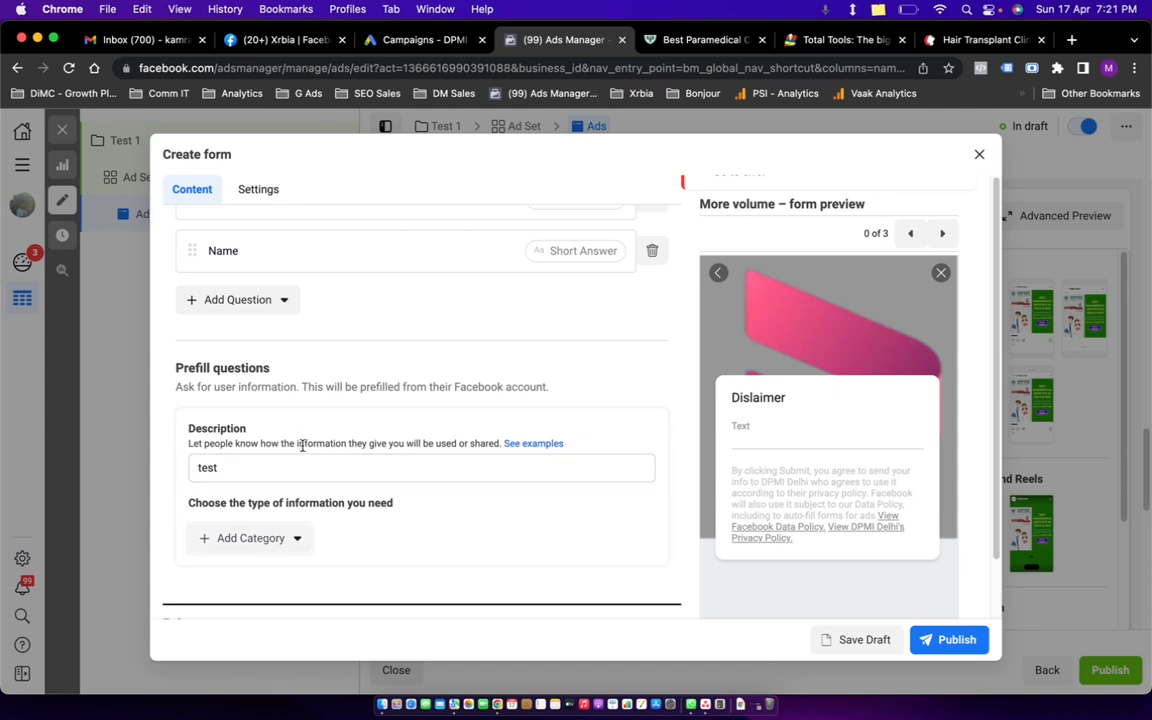
Bring up the DPMI Front Office Operation page to source the privacy policy link.
scroll(303, 445, down, 5)
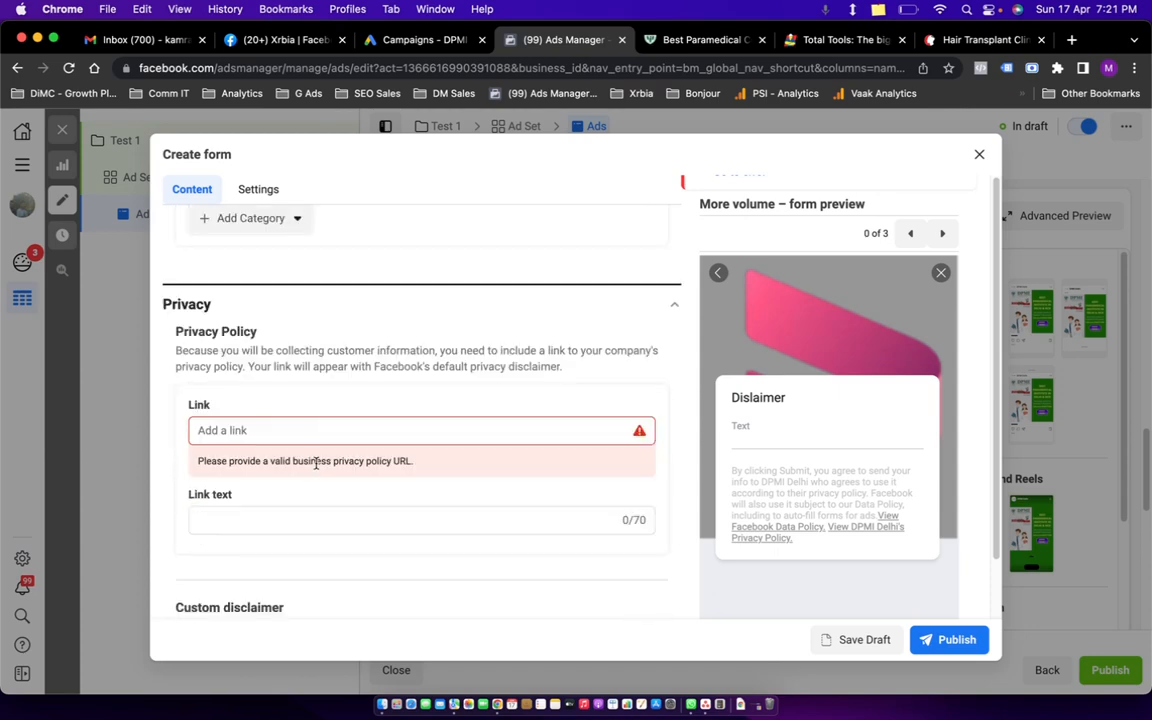
click(289, 429)
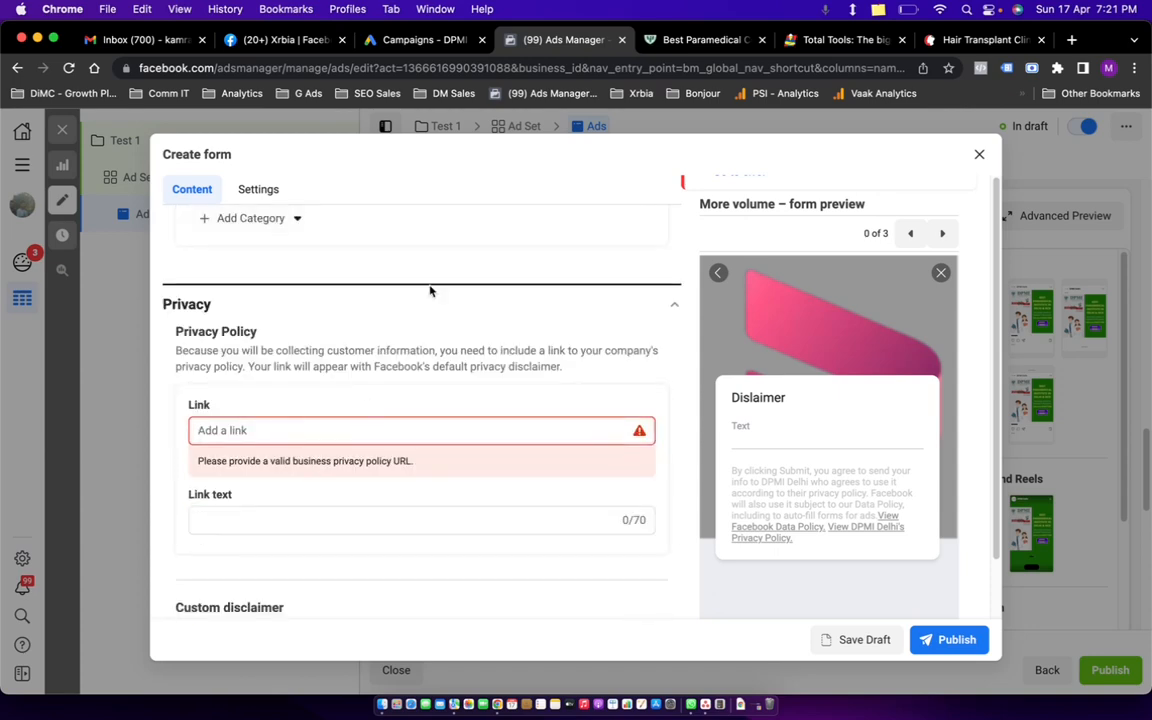
click(690, 40)
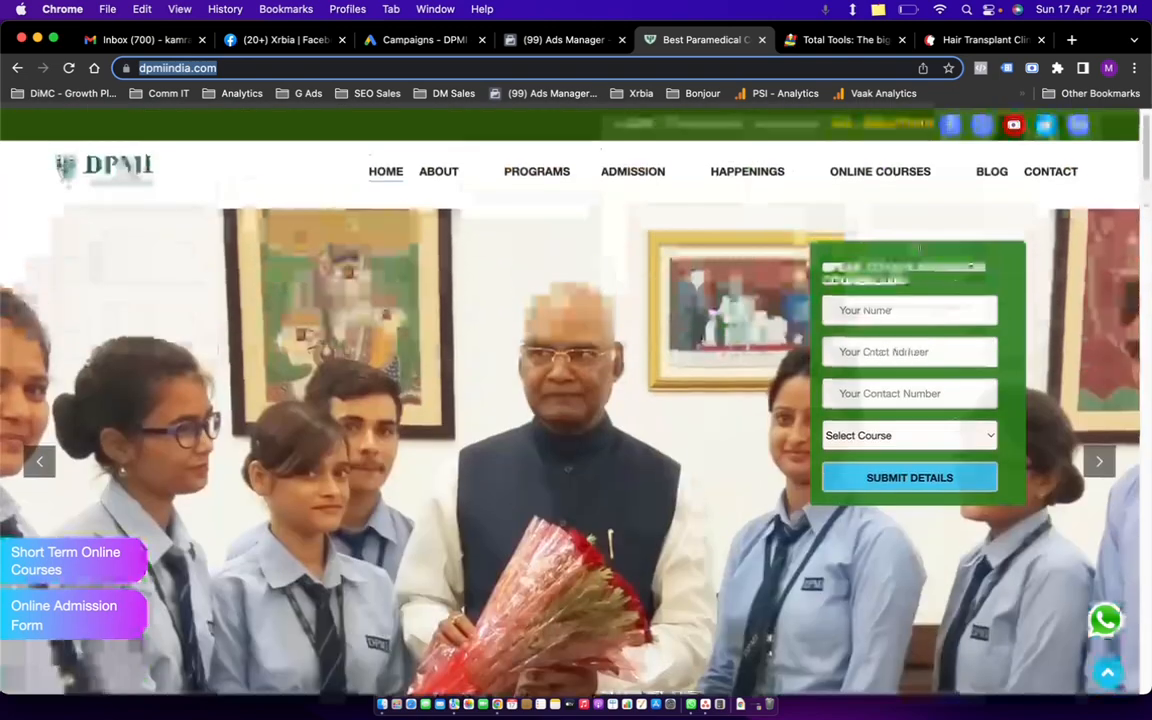
mouse_move(540, 183)
click(572, 262)
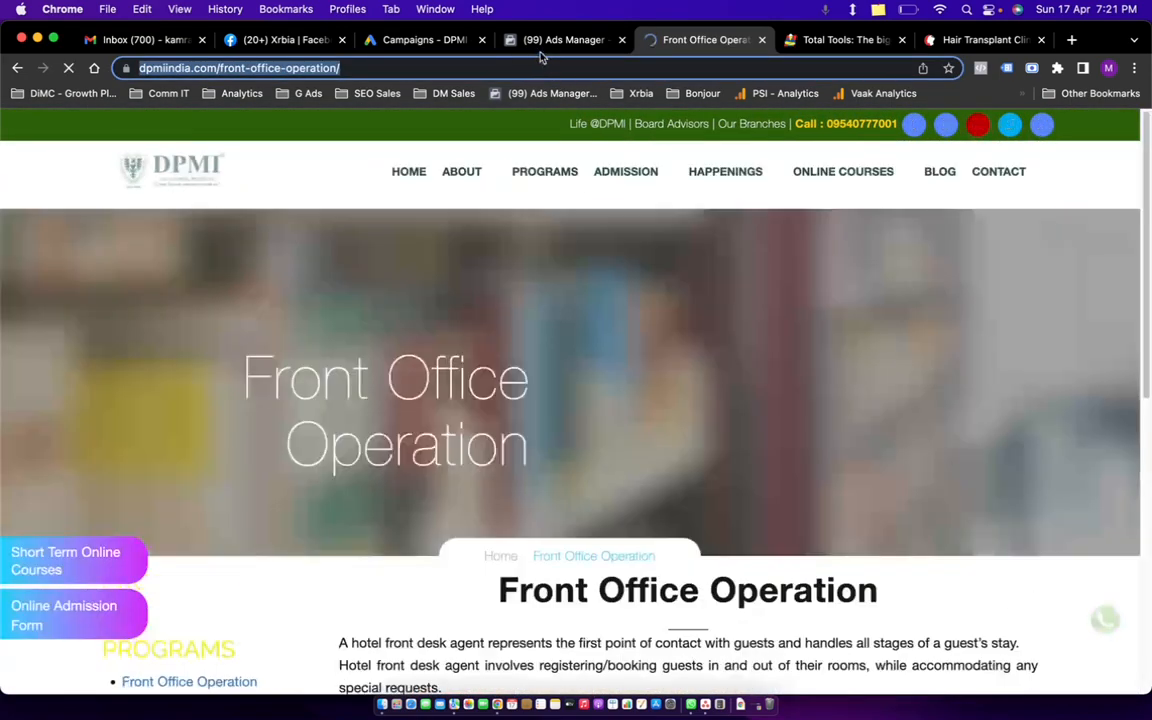
click(560, 40)
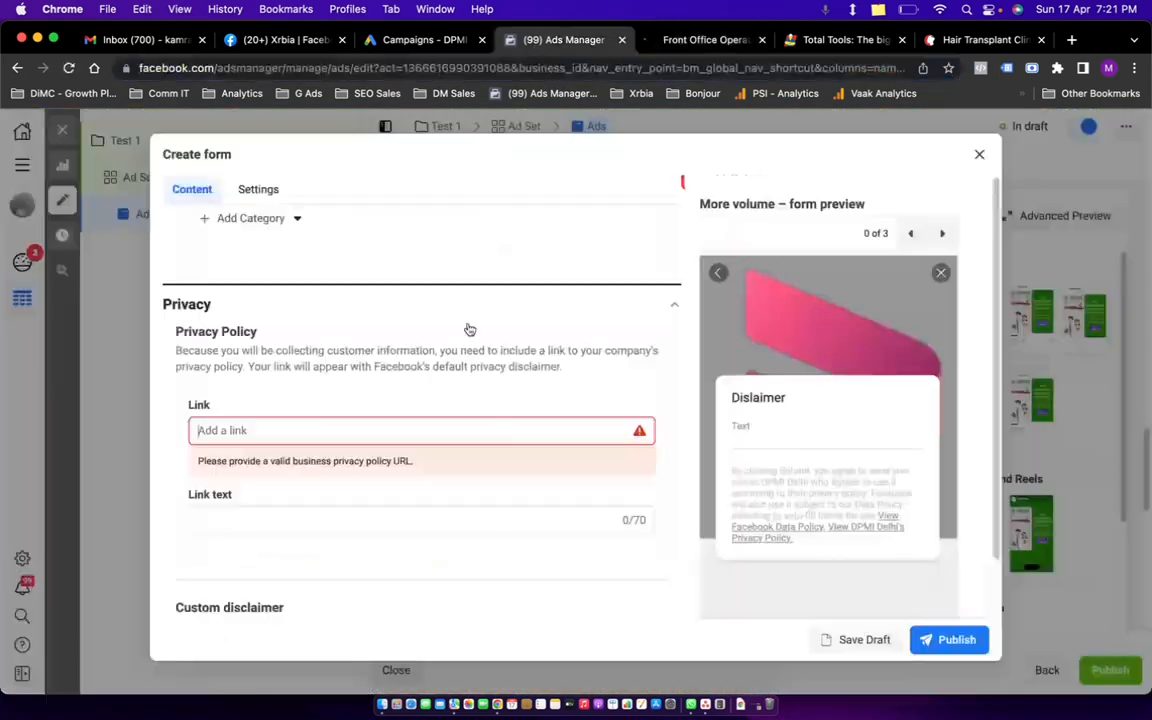
click(380, 436)
text(https://dpmiindia.com/front-office-operation/)
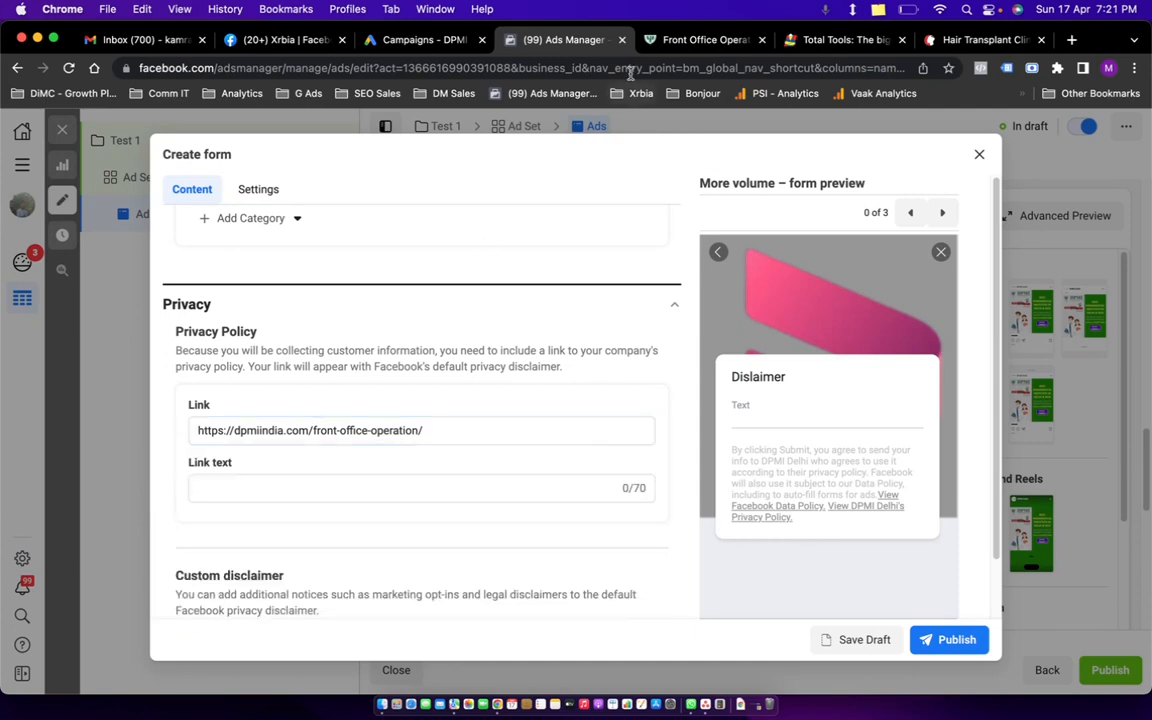
click(705, 40)
scroll(787, 581, down, 10)
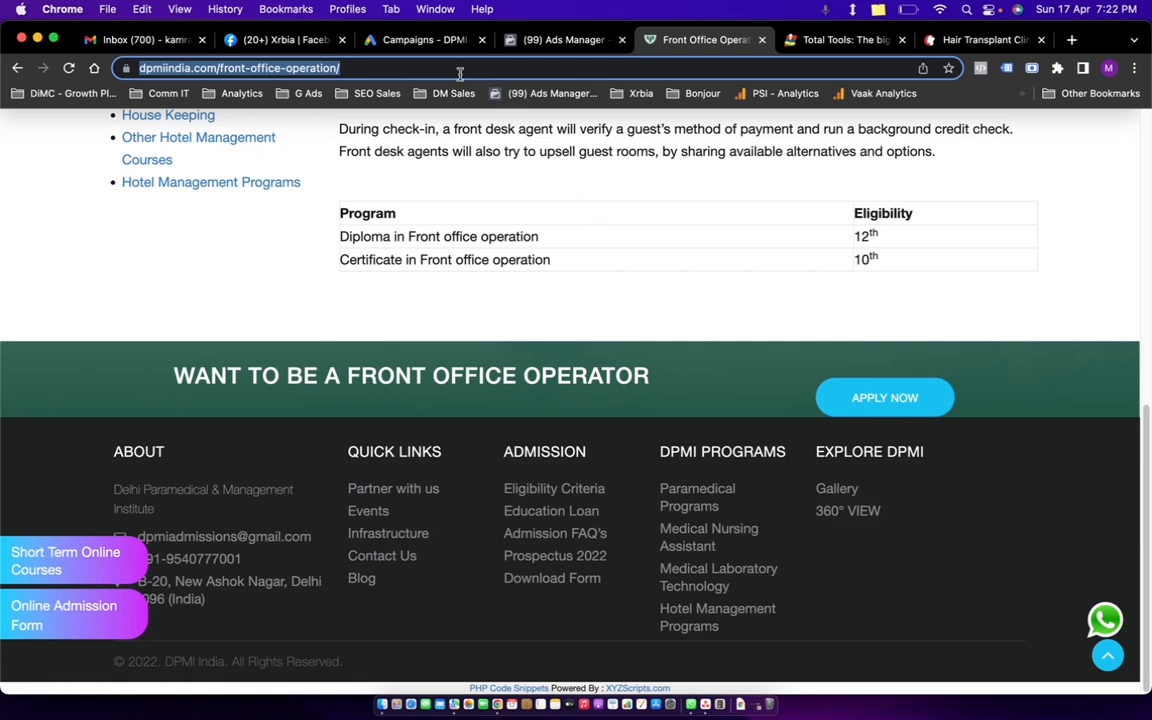
click(555, 40)
Review the Completion section and attempt to publish the instant form.
scroll(600, 380, down, 3)
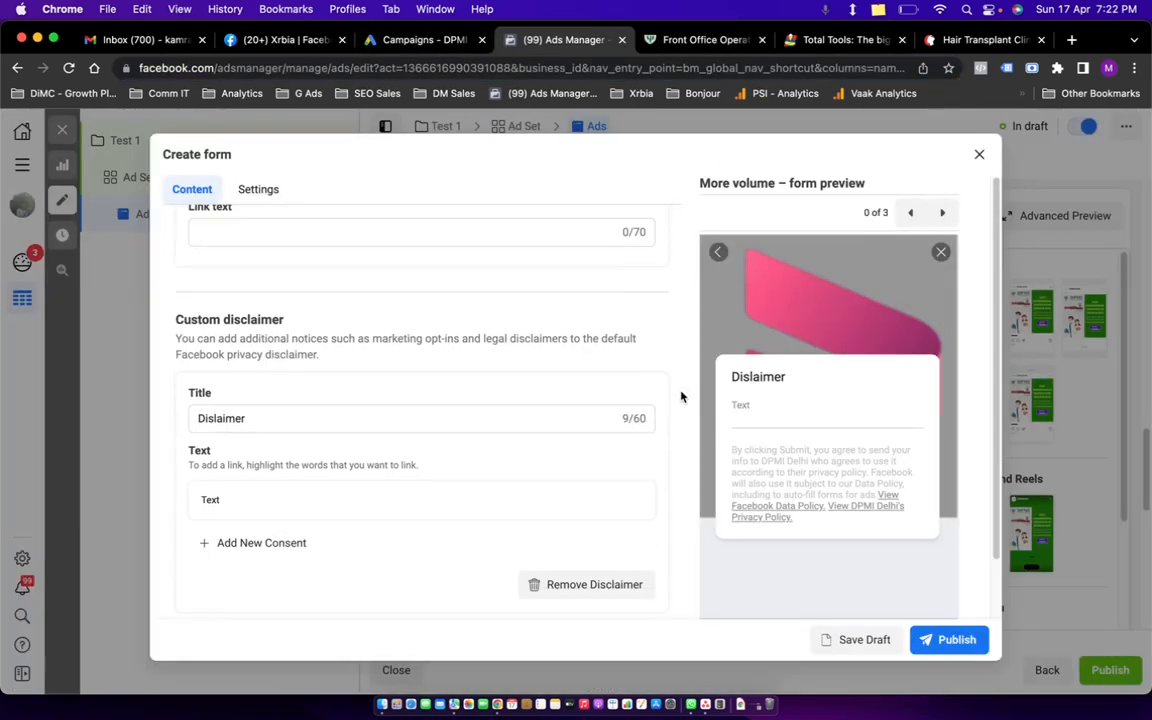
scroll(461, 462, down, 2)
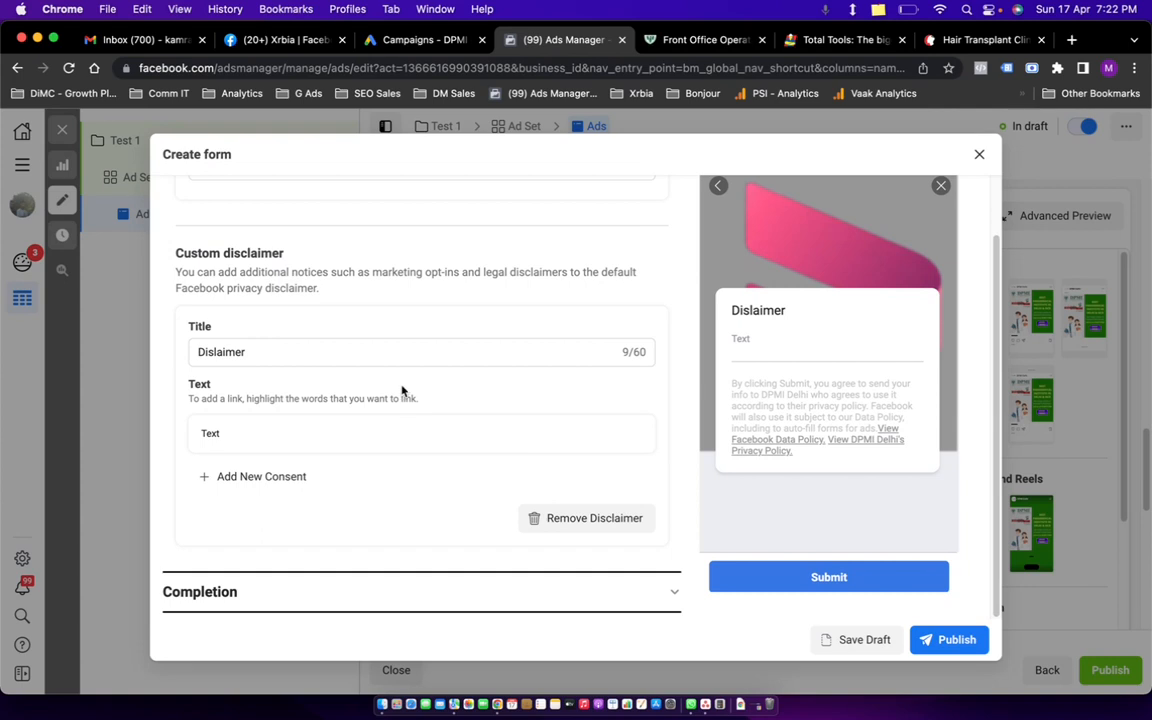
click(491, 583)
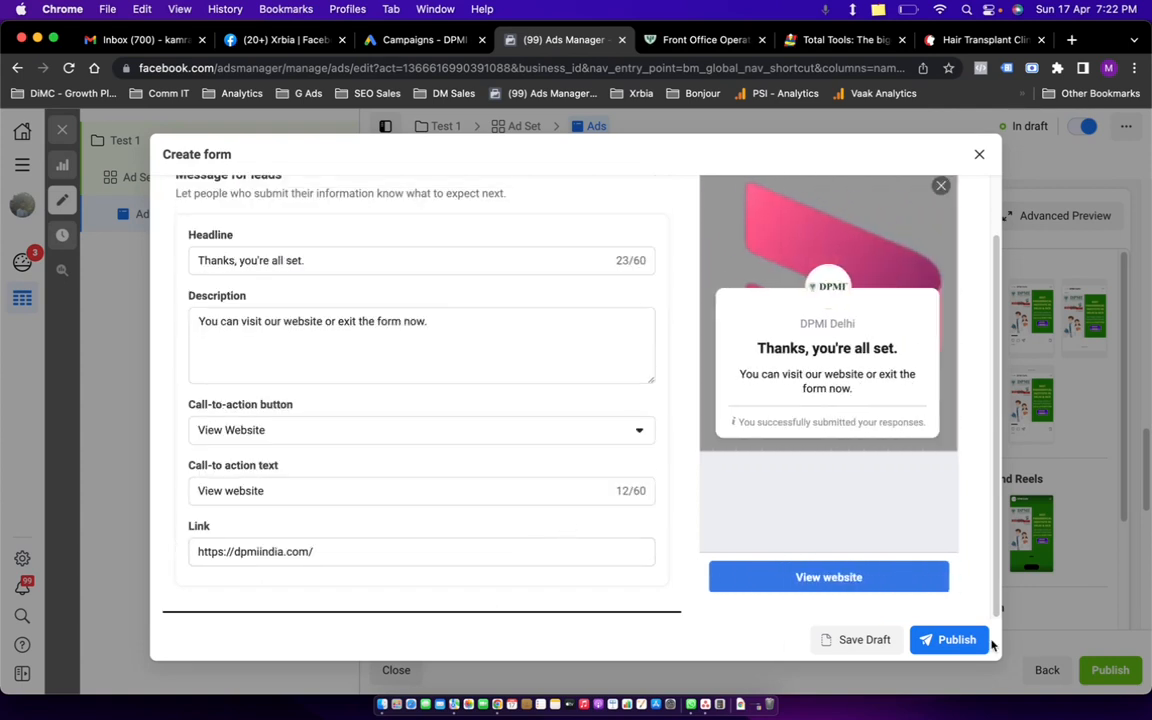
click(967, 640)
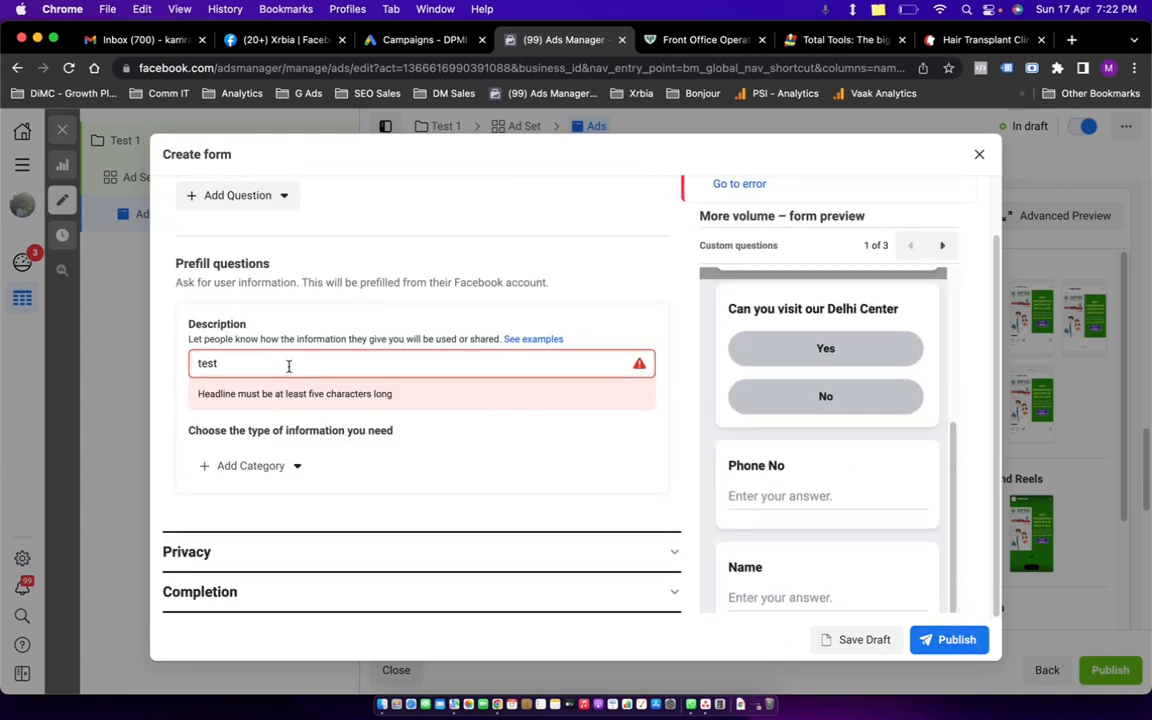
Replace the prefill description with 'During check-in, a front desk' from the DPMI page and publish 'test'.
double_click(288, 367)
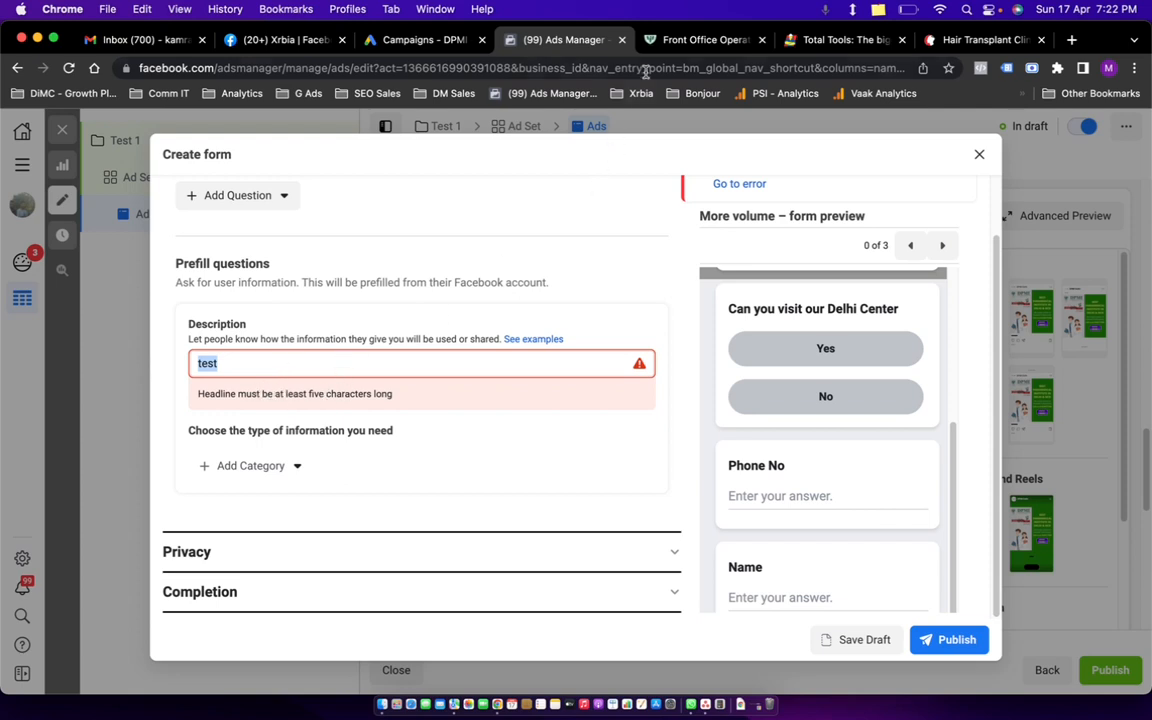
click(690, 40)
drag(338, 128, 515, 128)
key(super+c)
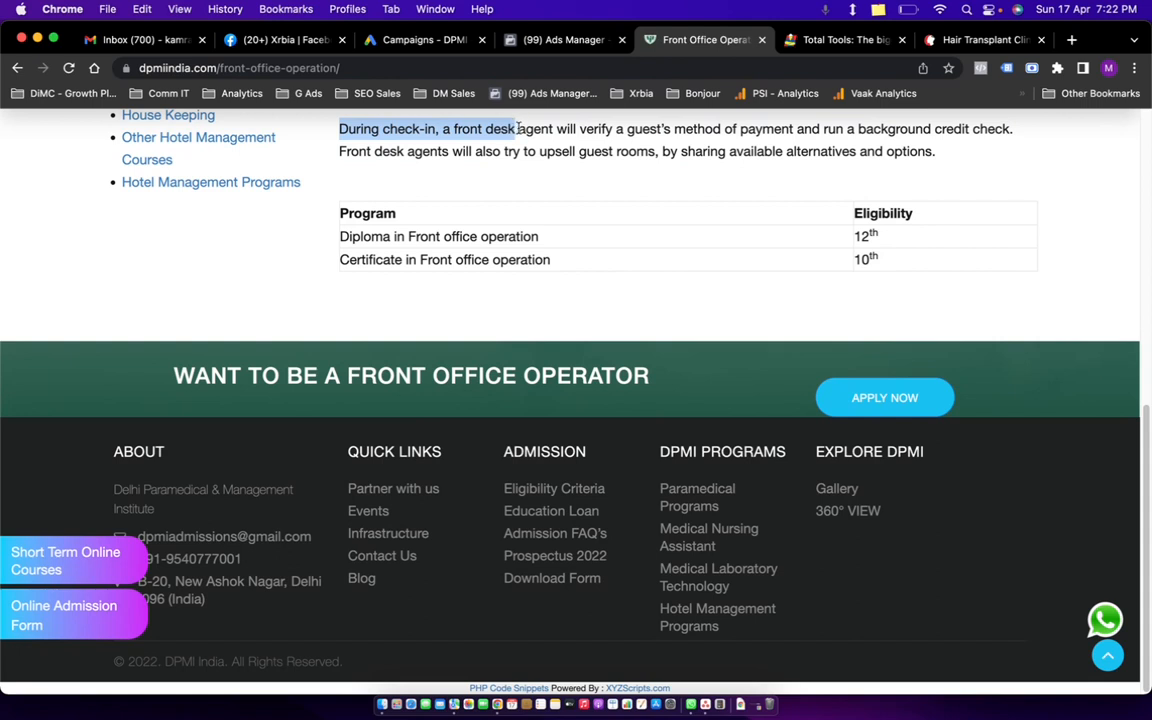
click(538, 33)
key(super+v)
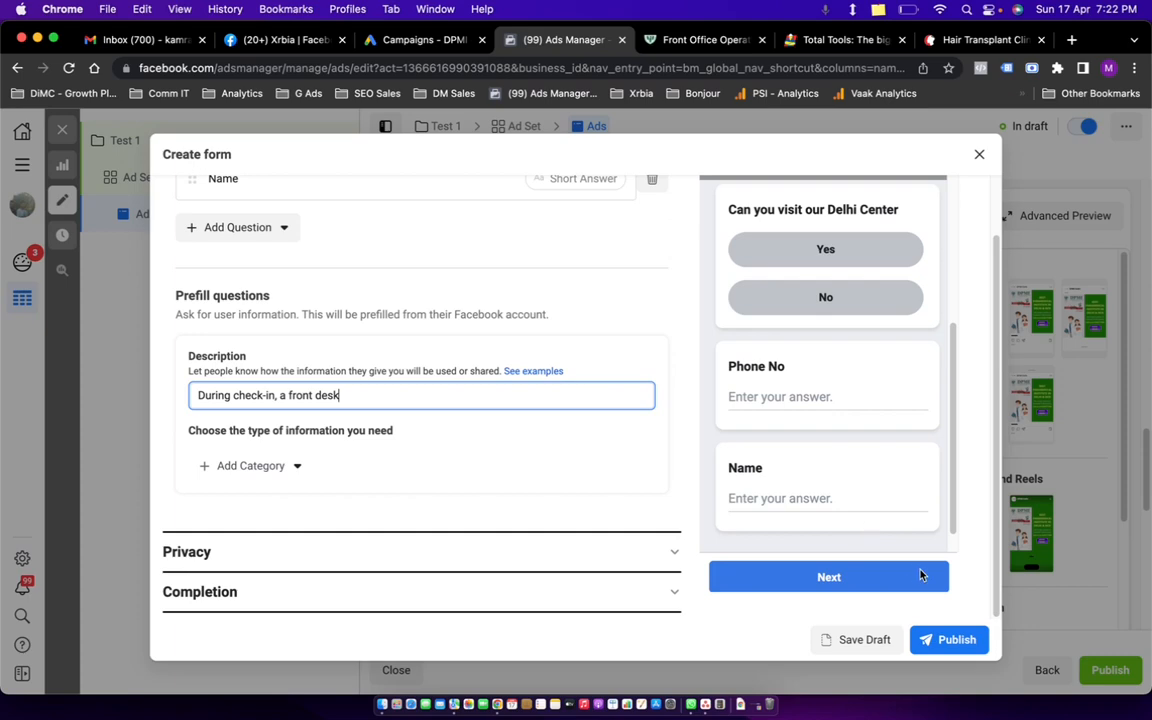
click(968, 646)
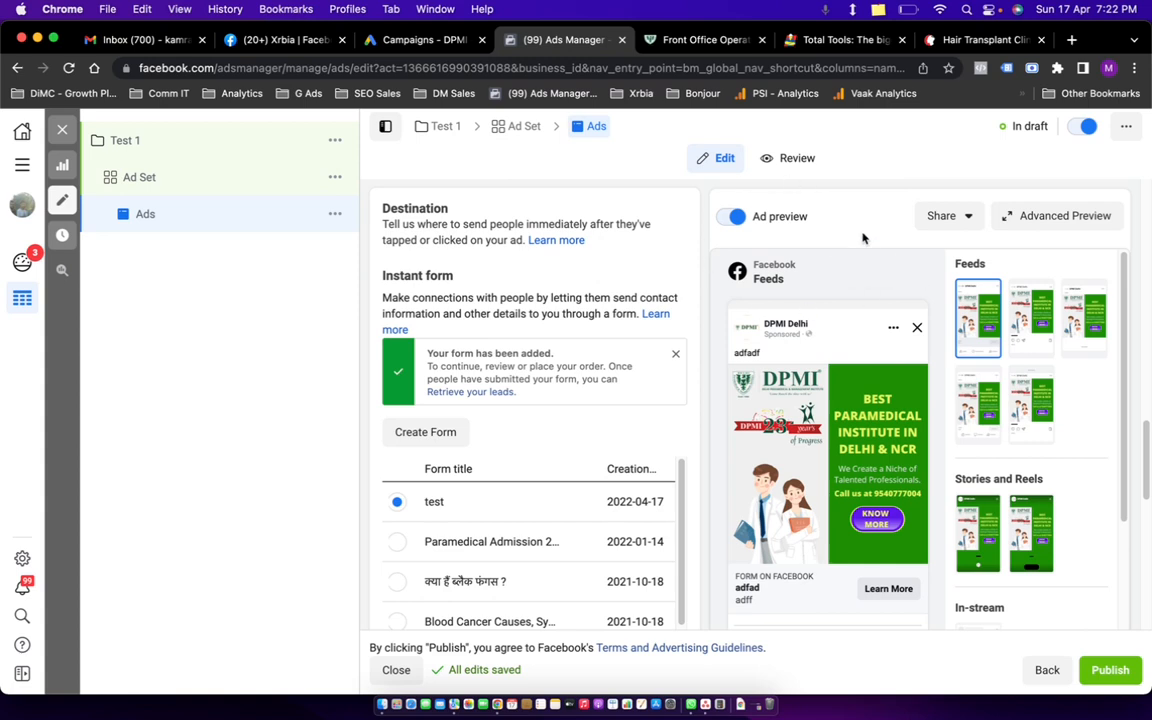
Enable a 30-day shareable preview link for the ad and view it in a new tab.
click(953, 222)
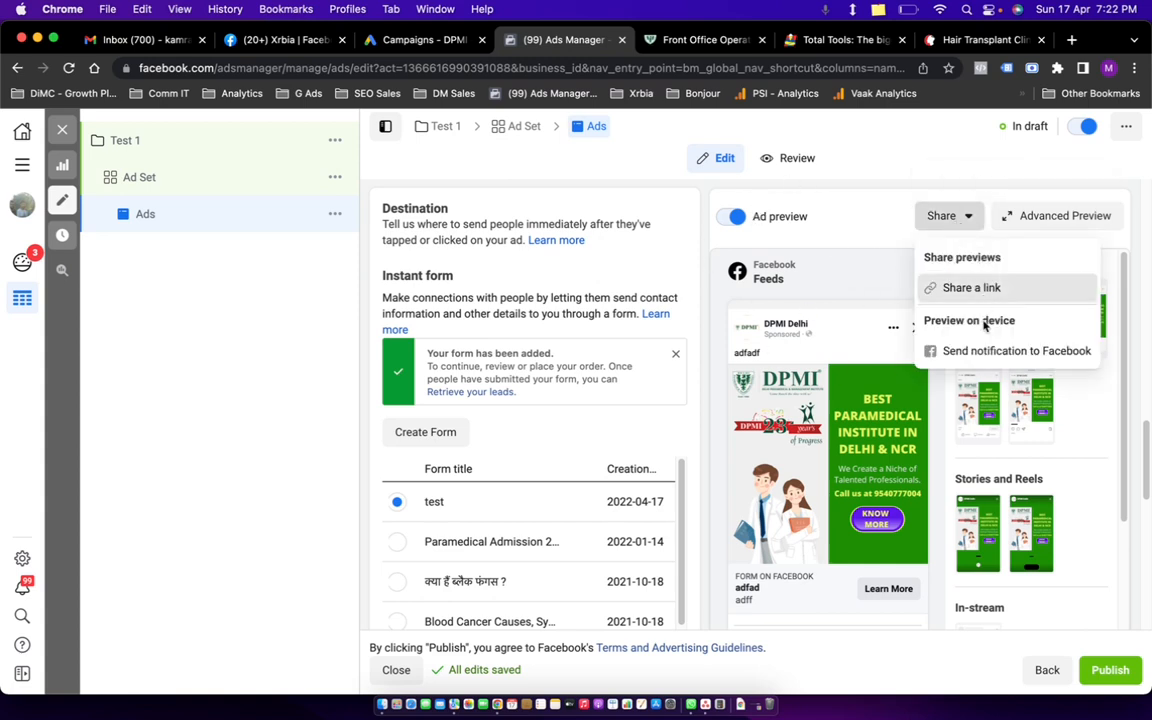
click(958, 288)
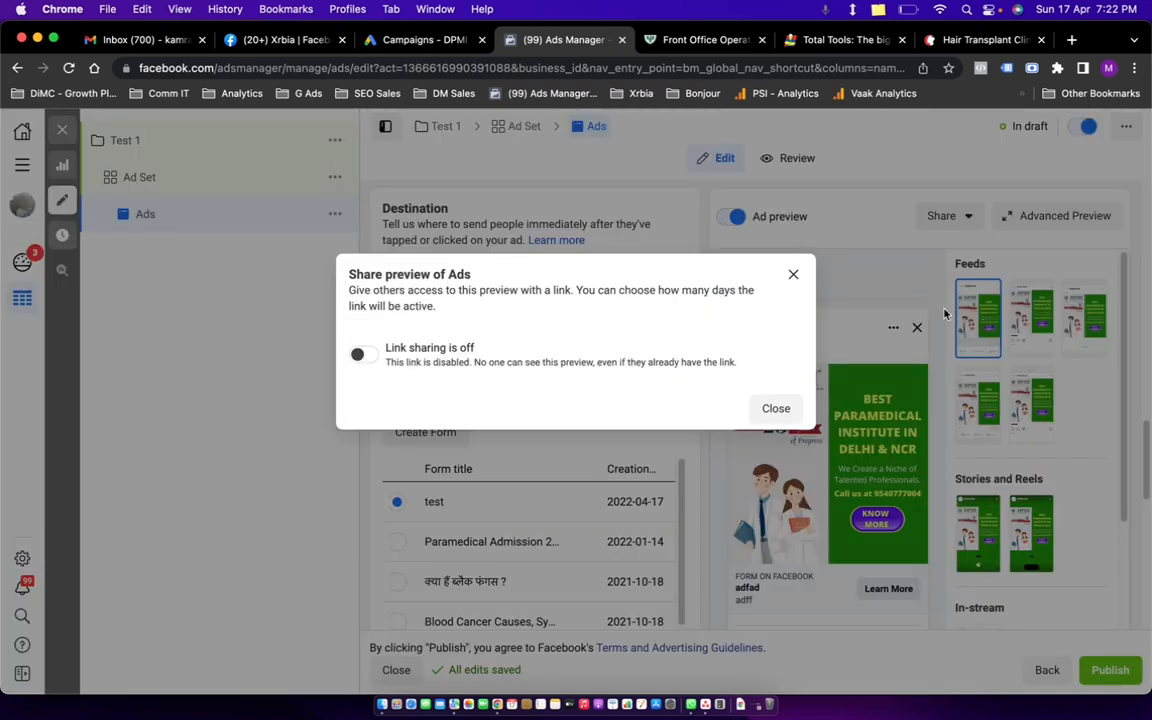
click(358, 354)
click(447, 392)
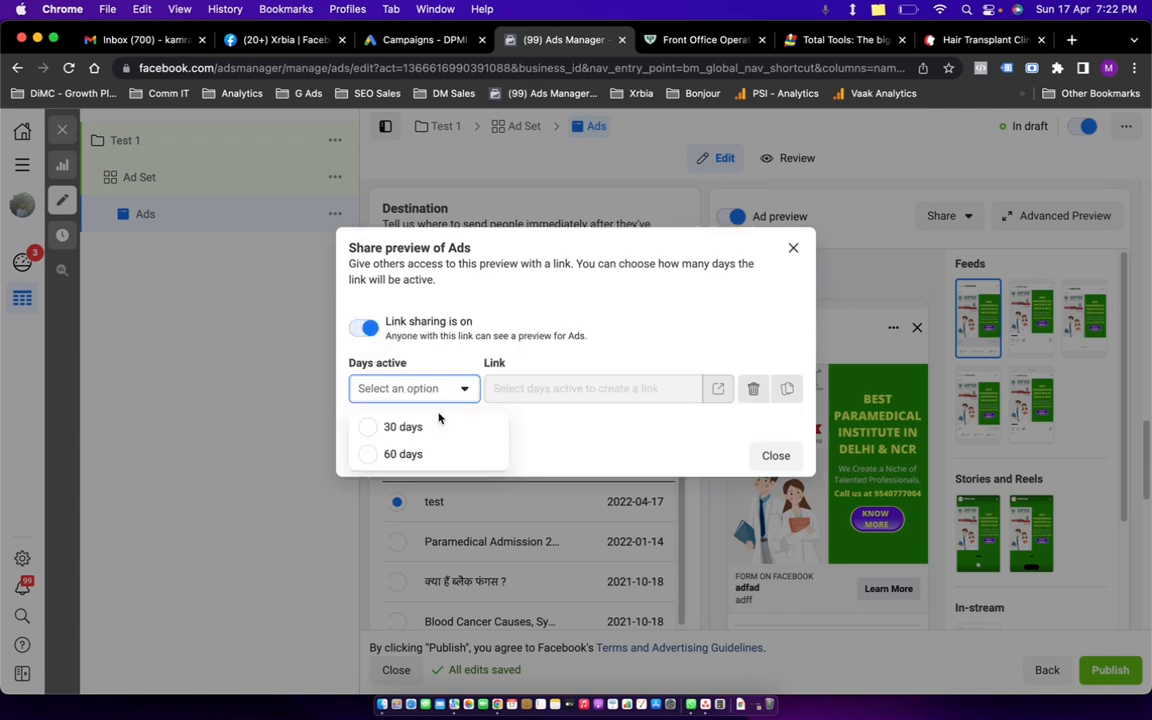
click(428, 425)
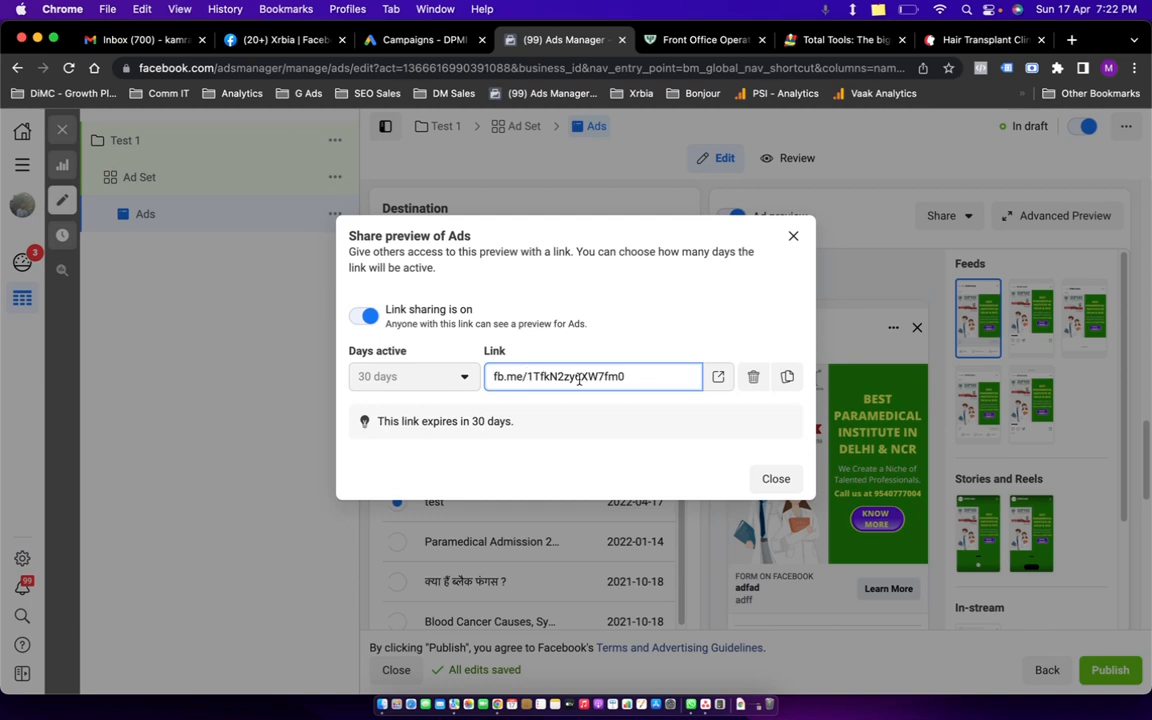
click(717, 377)
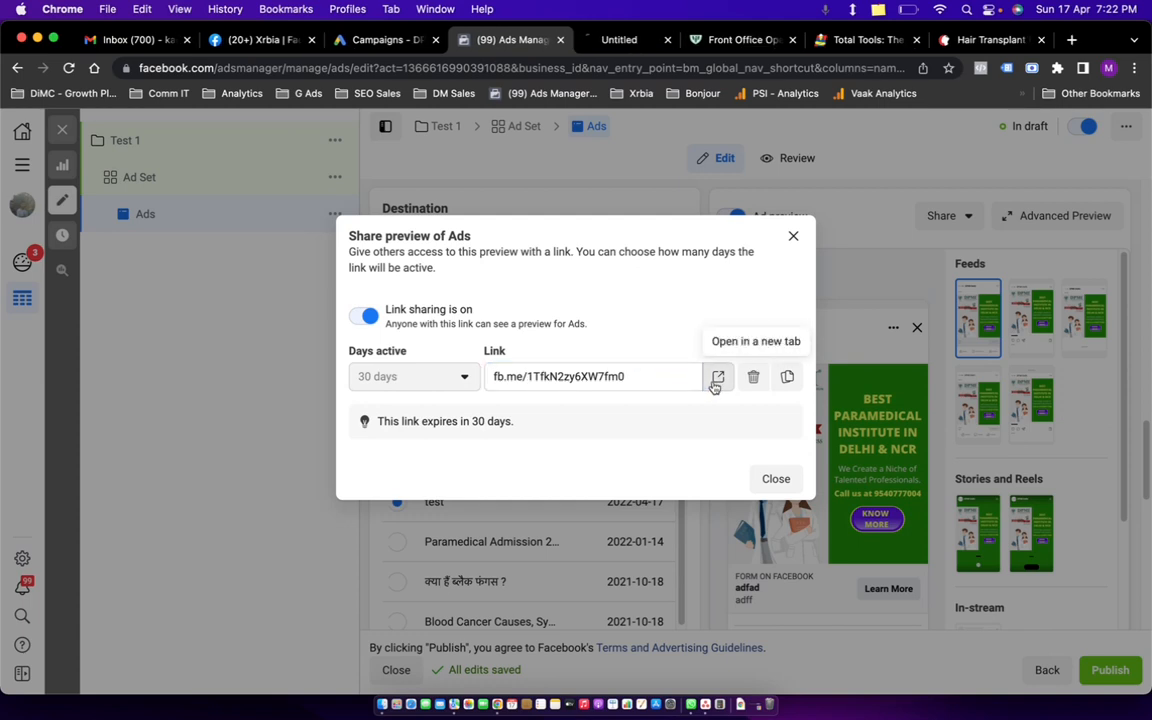
click(610, 40)
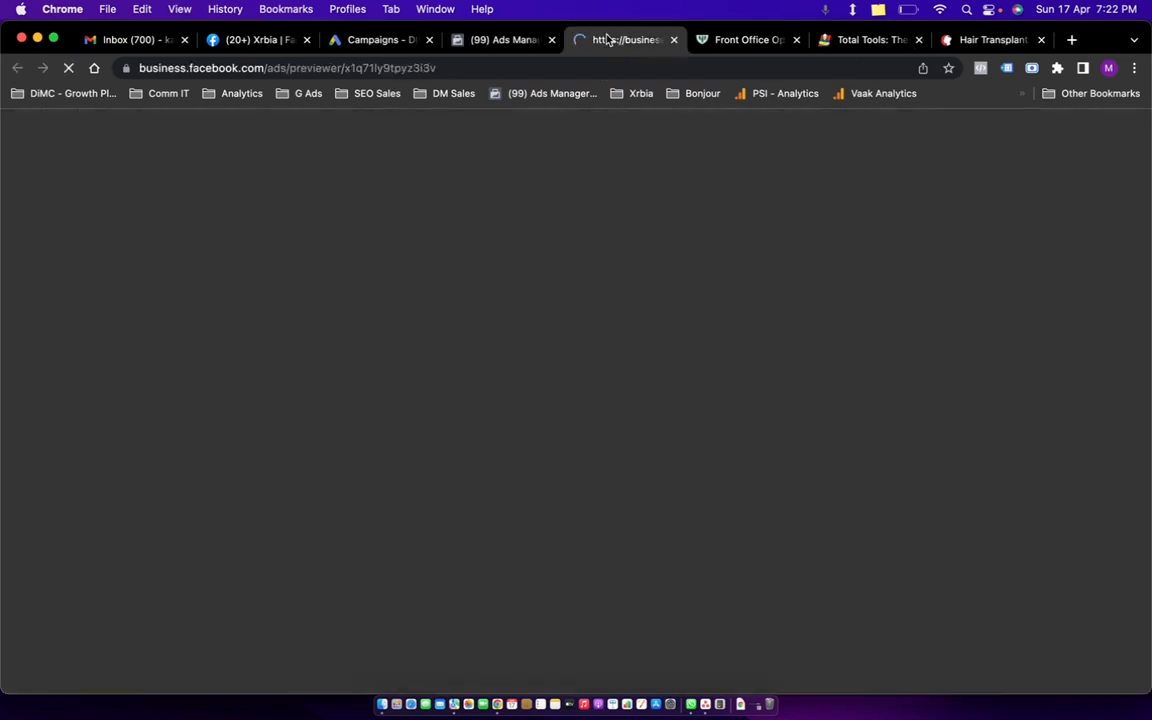
Look over the shared ad preview across Feeds, Stories and In-stream, then go back to the Ads Manager share-preview dialog.
click(517, 43)
click(627, 42)
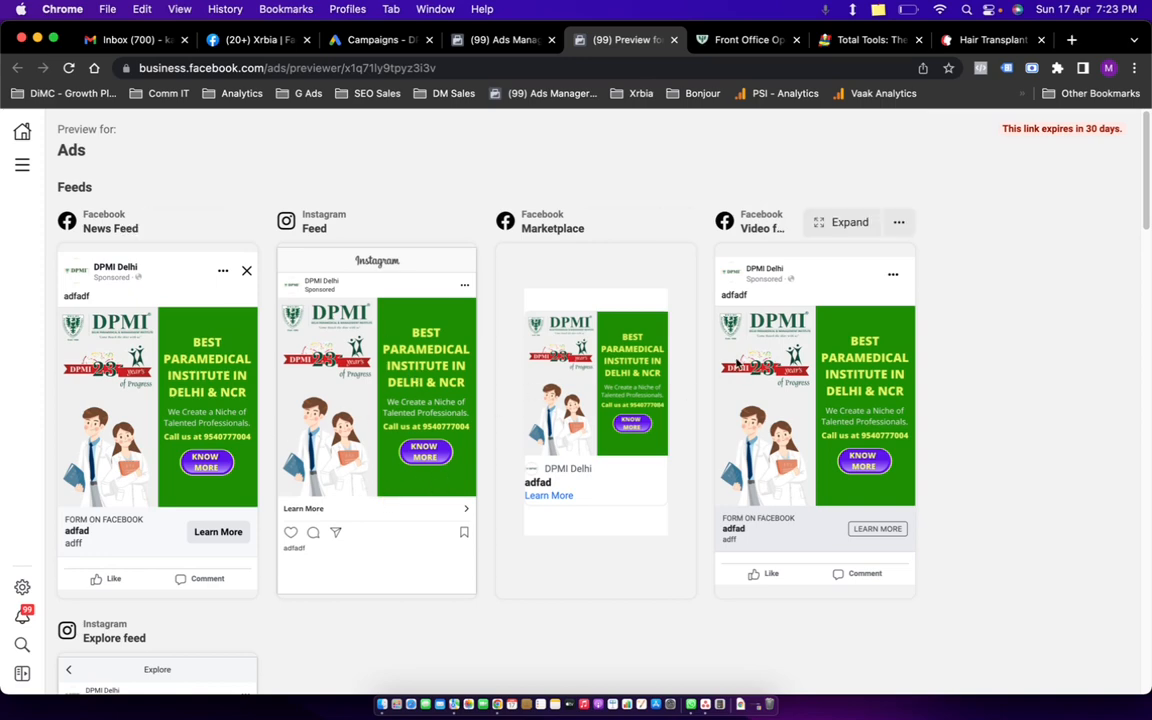
scroll(822, 455, down, 4)
scroll(392, 450, down, 5)
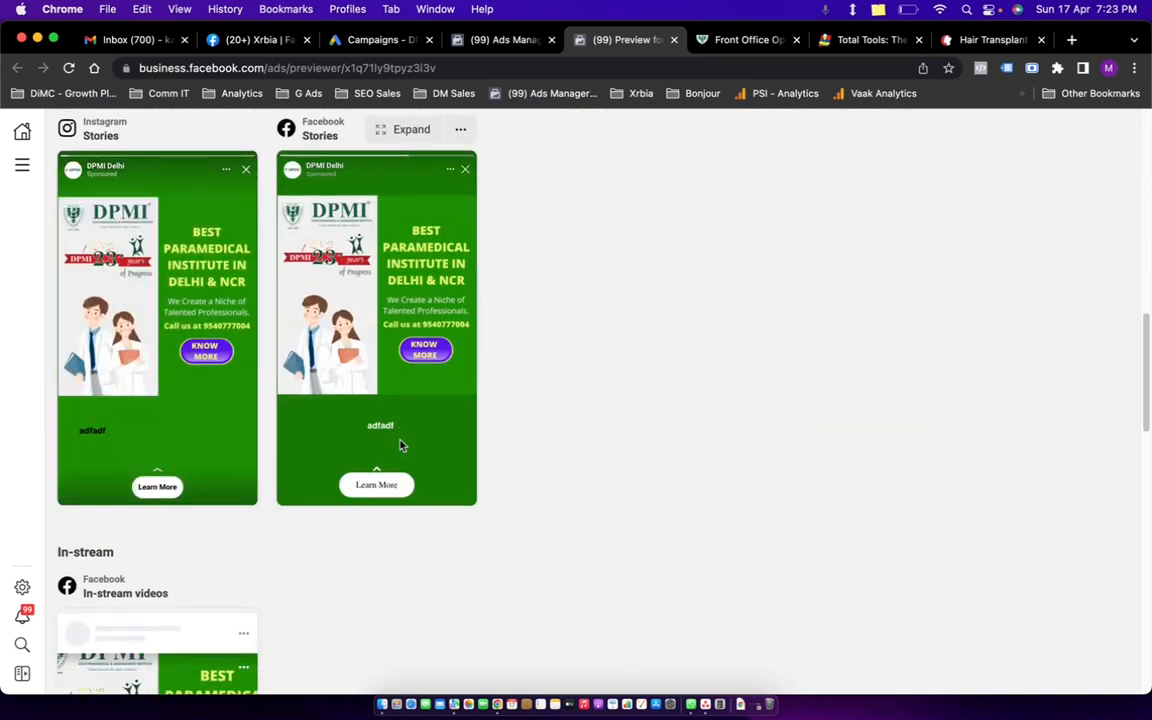
scroll(450, 440, down, 5)
scroll(519, 442, up, 5)
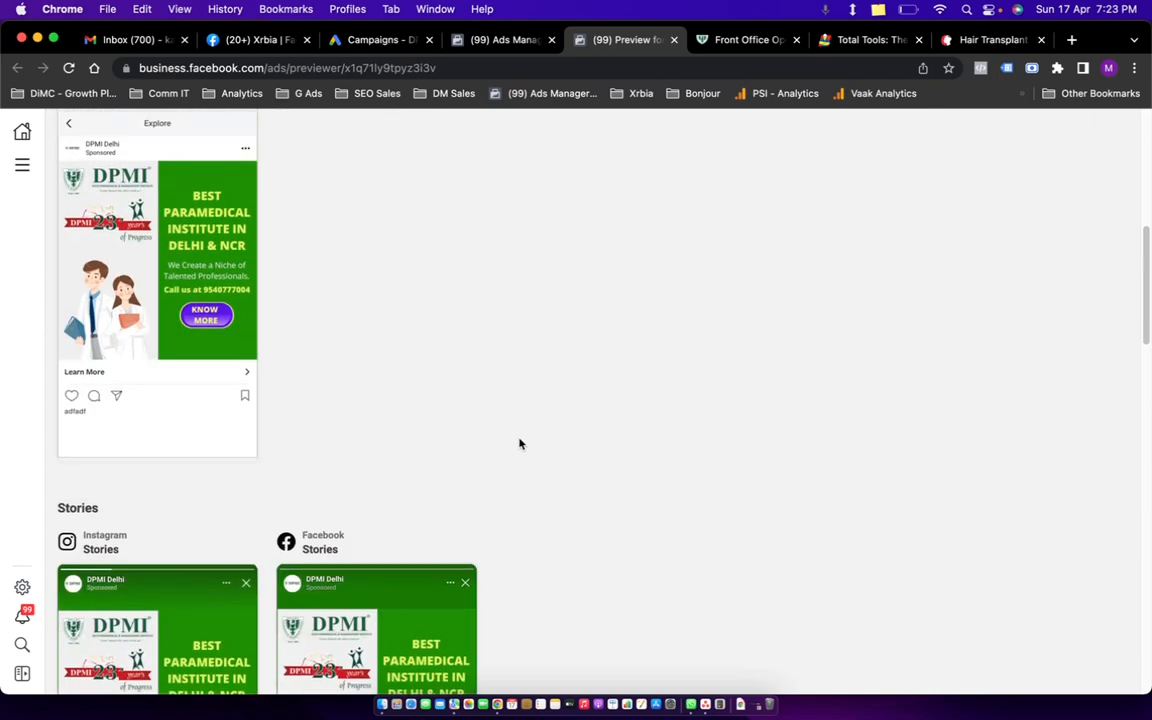
scroll(519, 443, up, 5)
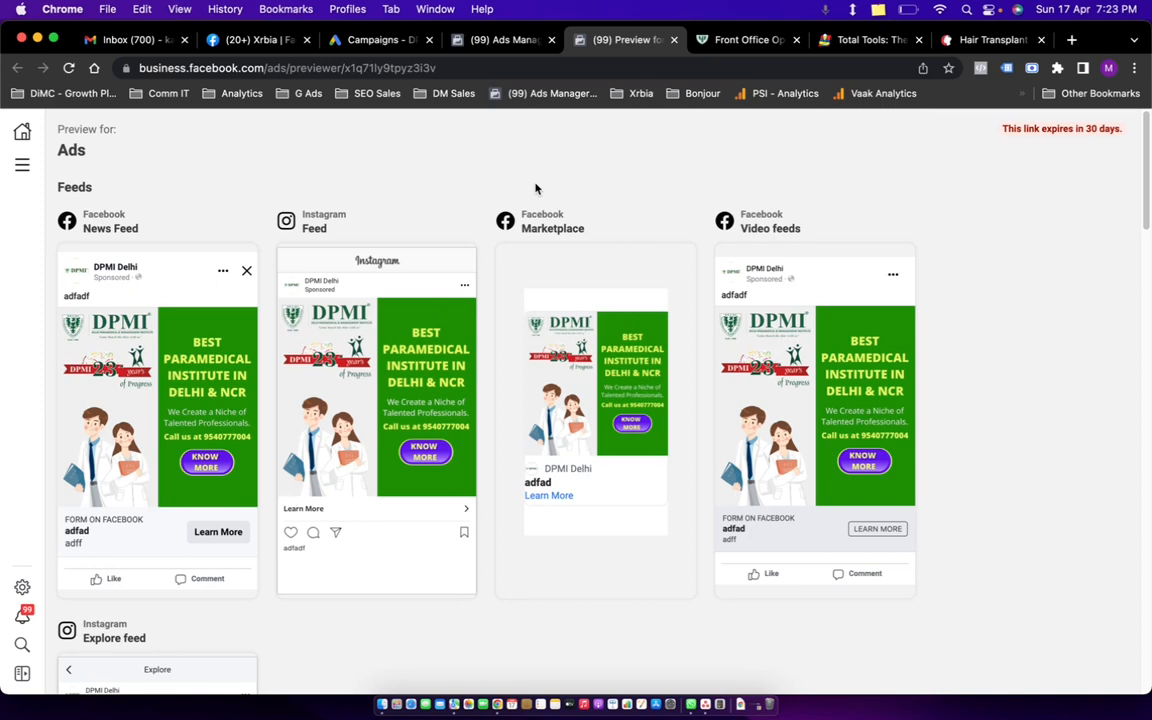
click(481, 41)
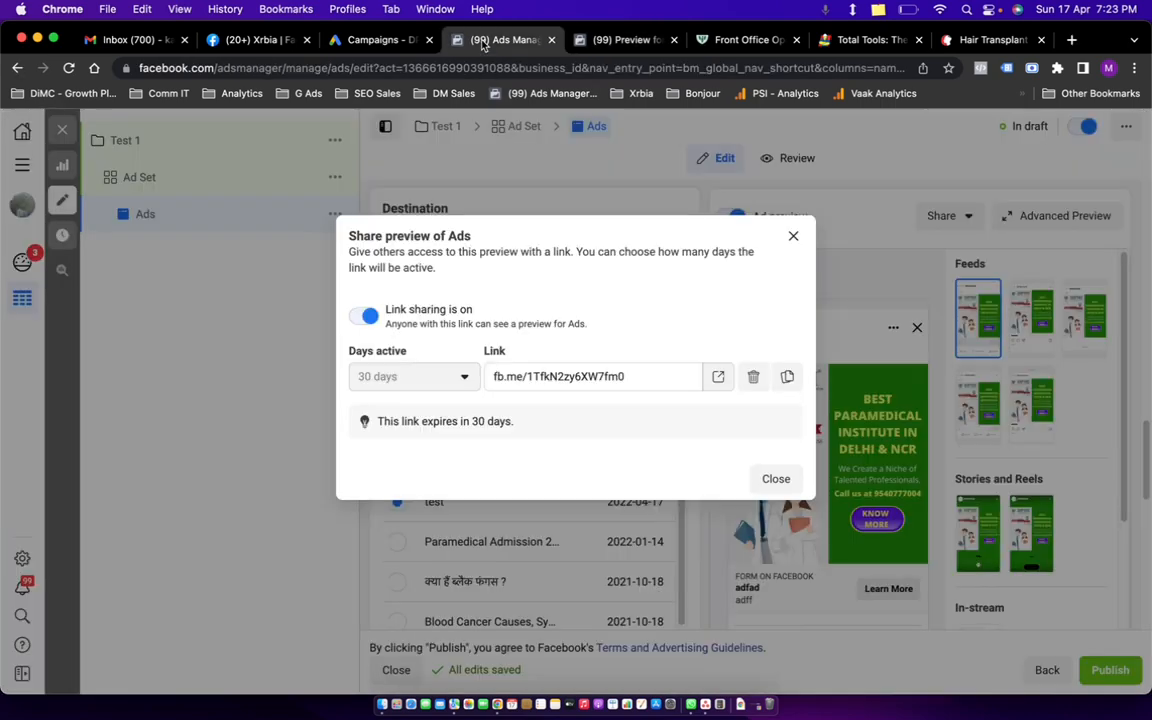
Dismiss the share-preview dialog and exit the ad editor, choosing Close instead of Publish Draft Items.
click(795, 238)
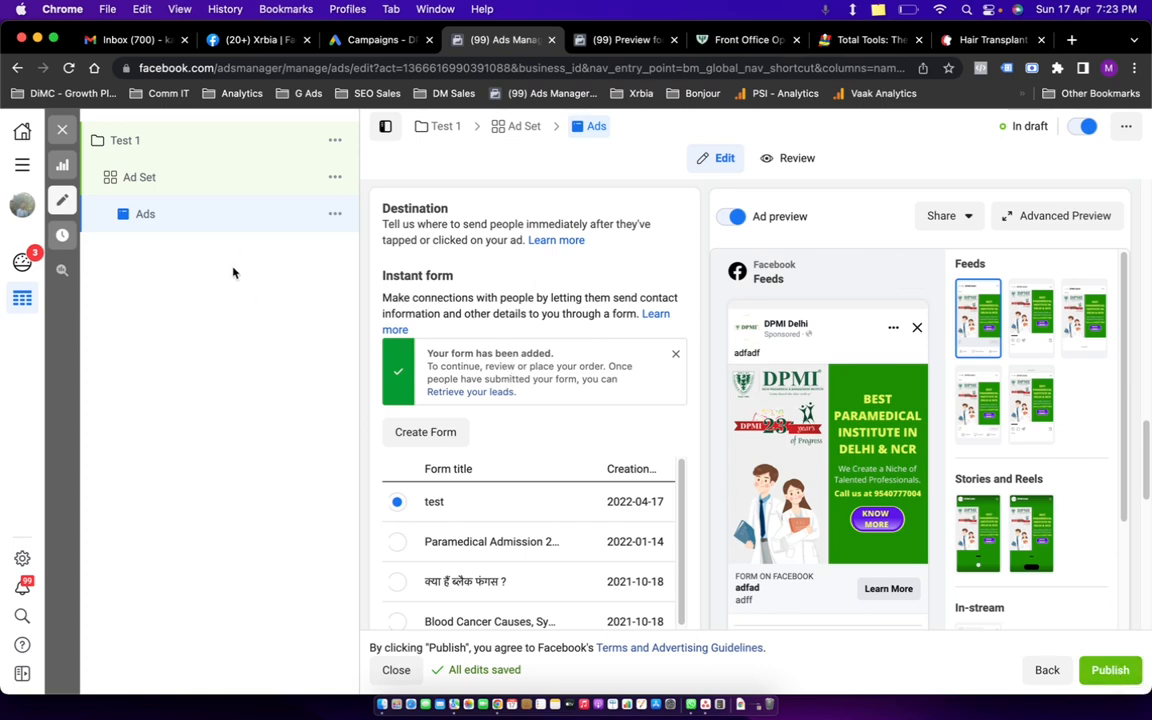
click(62, 130)
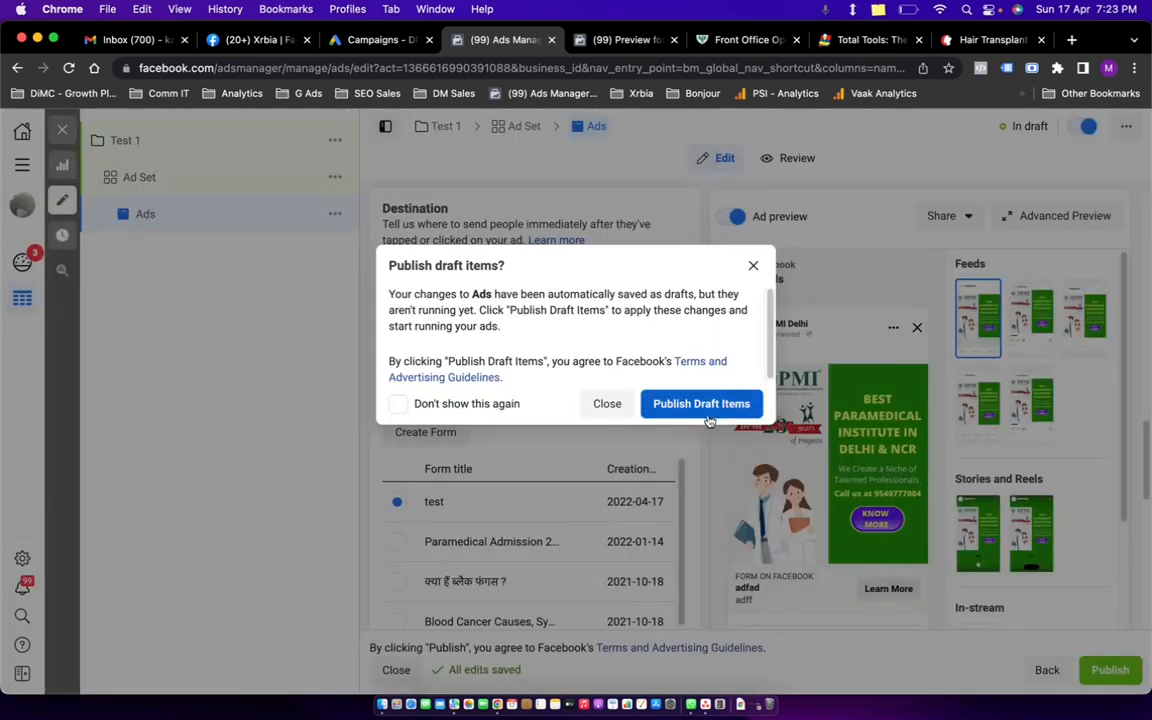
click(614, 407)
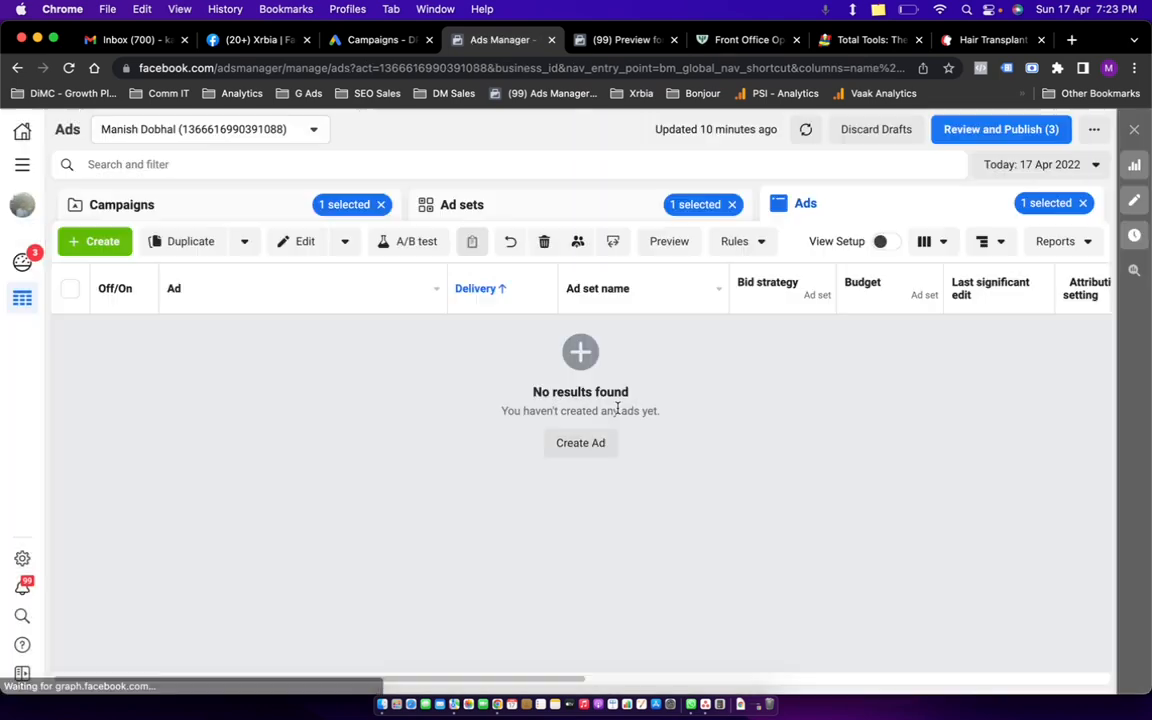
On the Campaigns list, delete the draft Test 1 campaign and confirm the deletion.
click(248, 216)
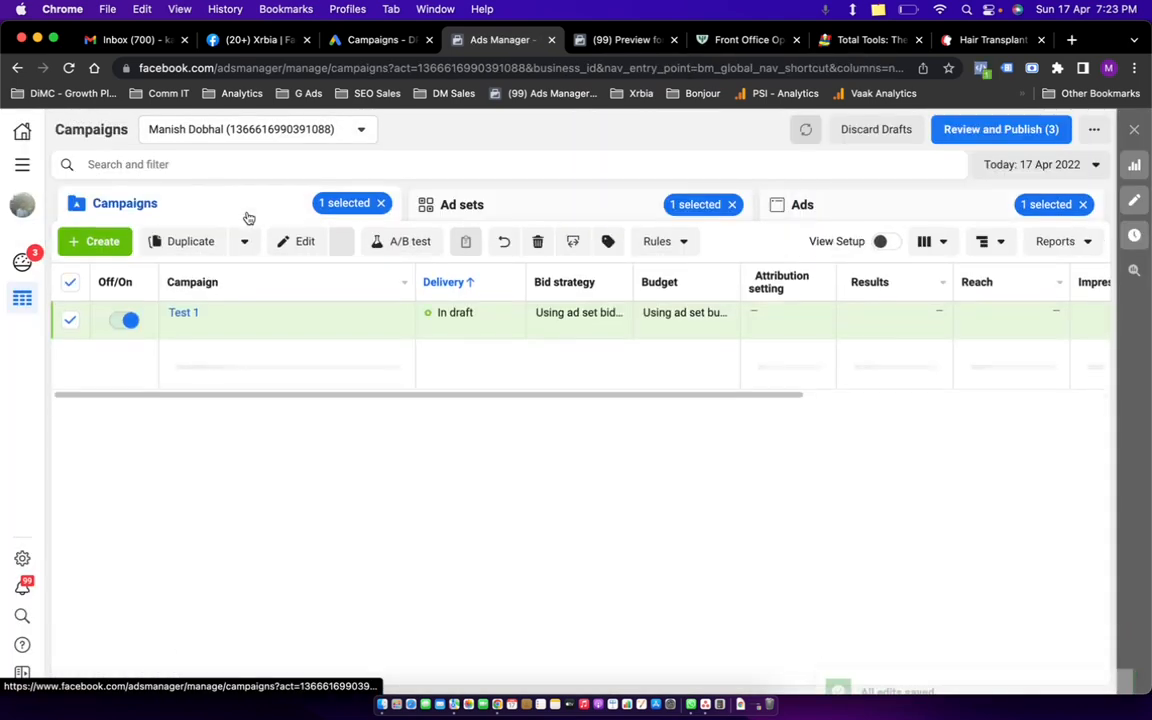
click(544, 241)
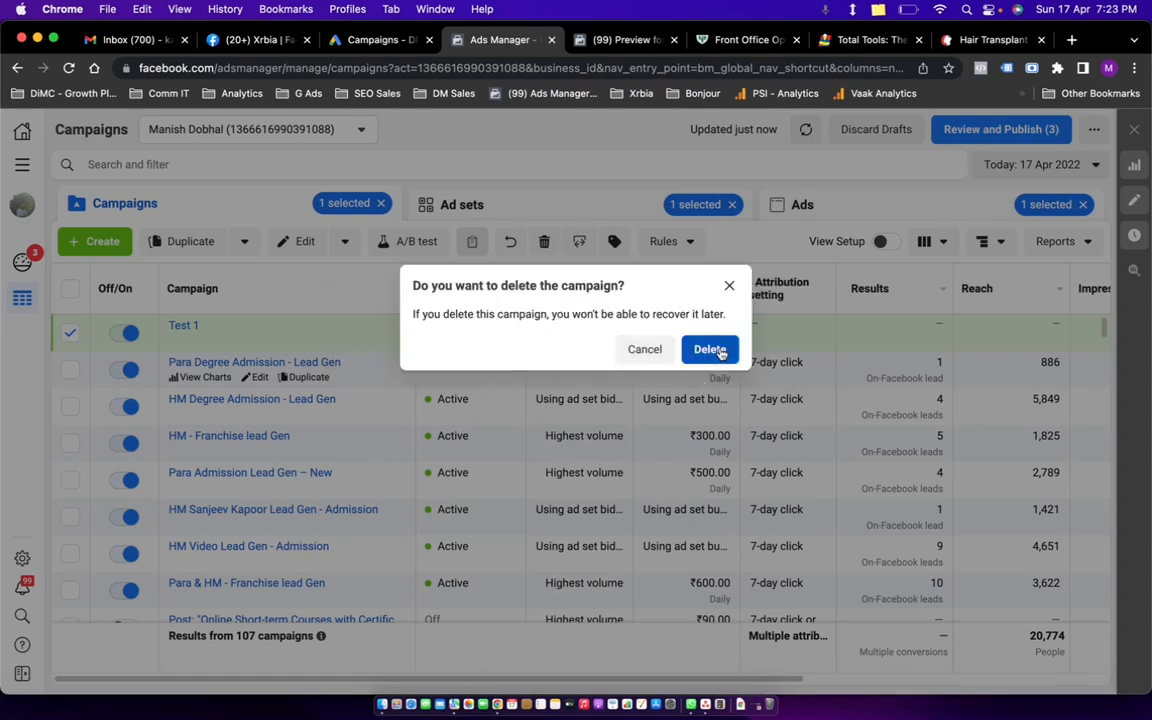
click(709, 349)
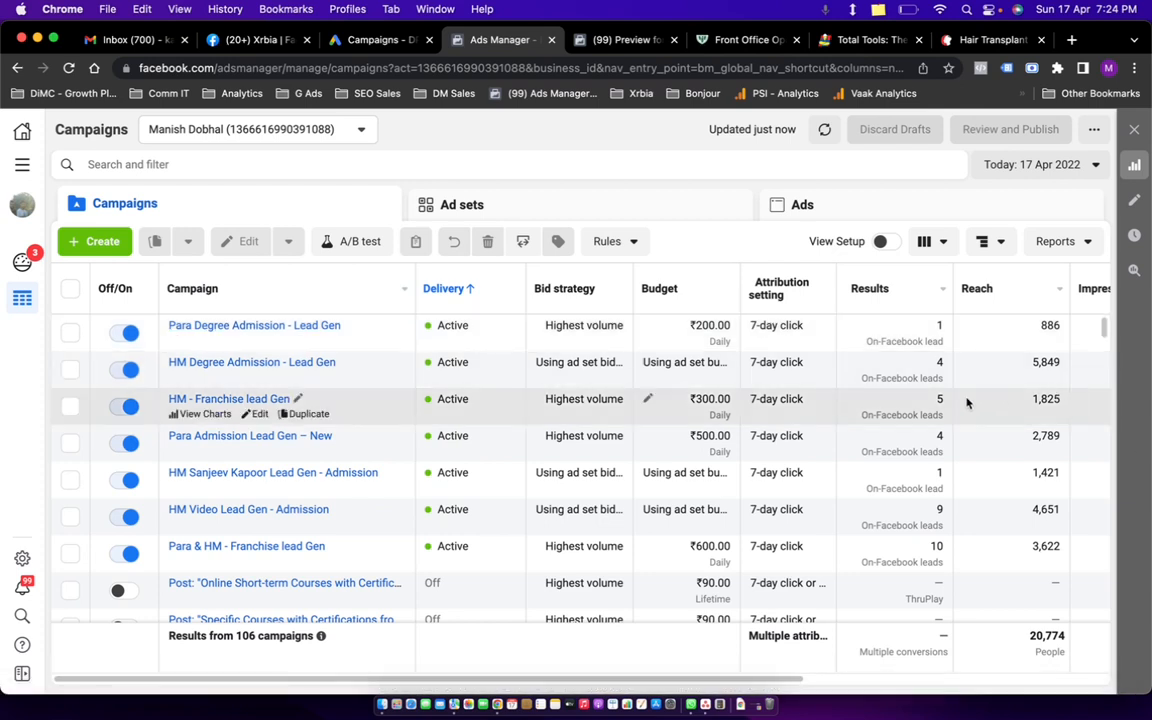
Start a new campaign with + Create and pick Traffic as its objective.
scroll(966, 402, right, 5)
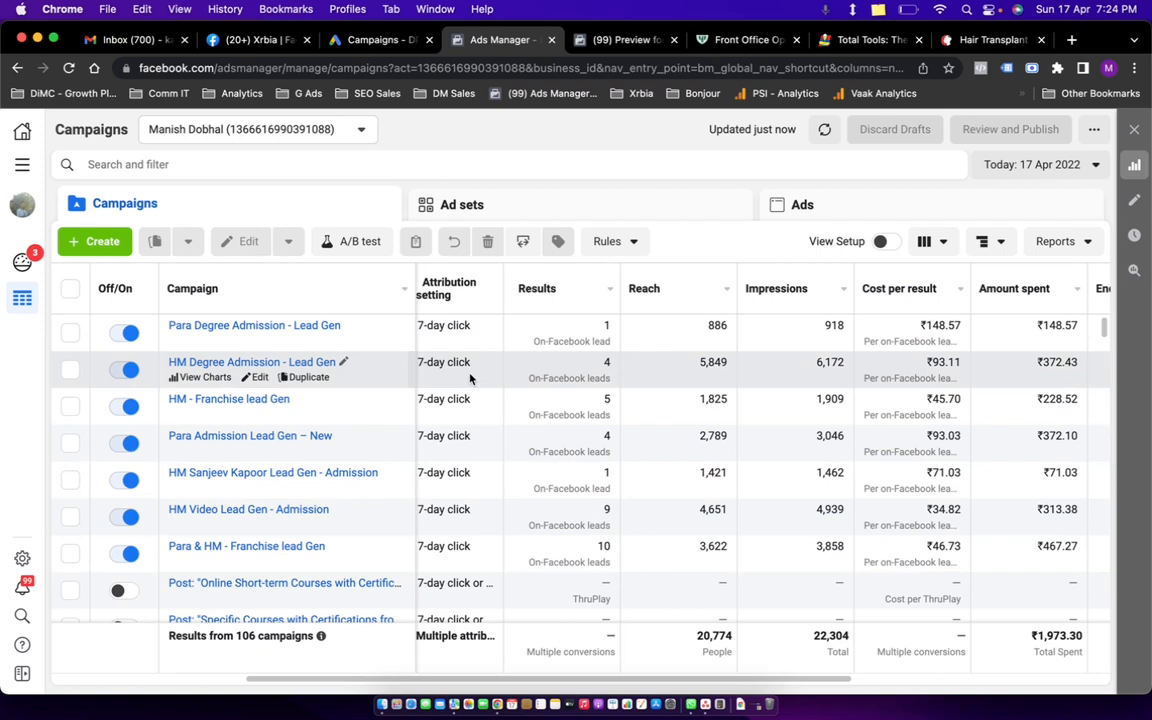
scroll(680, 385, left, 5)
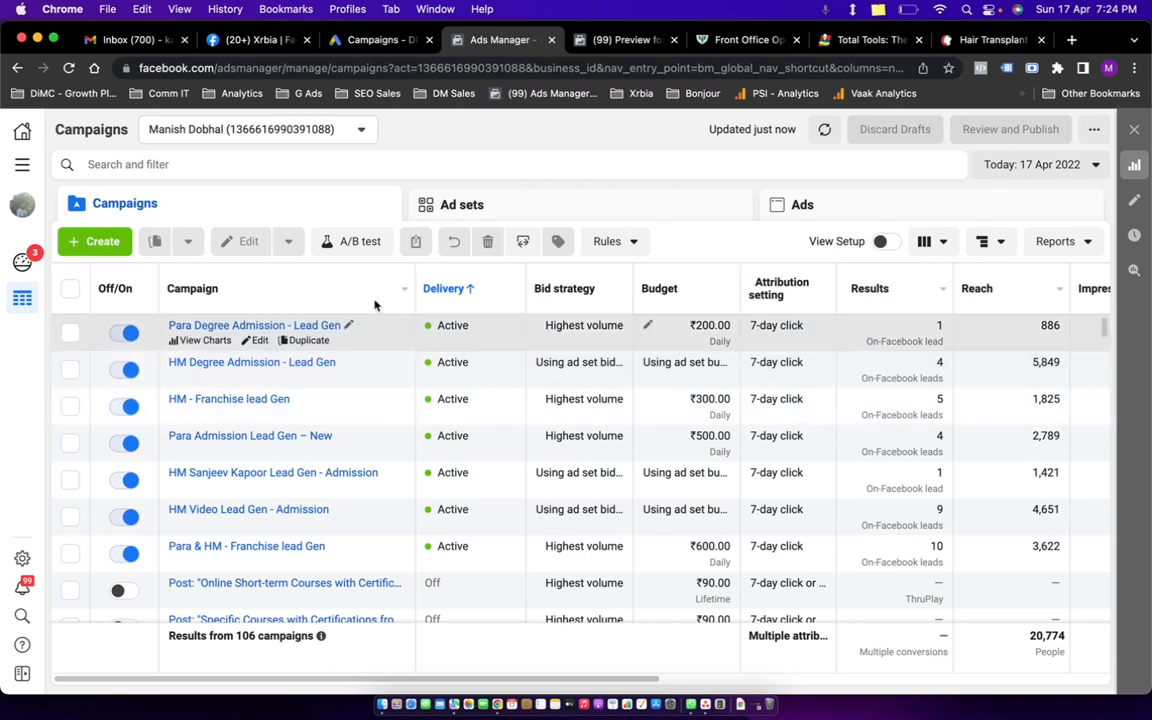
click(100, 241)
click(548, 318)
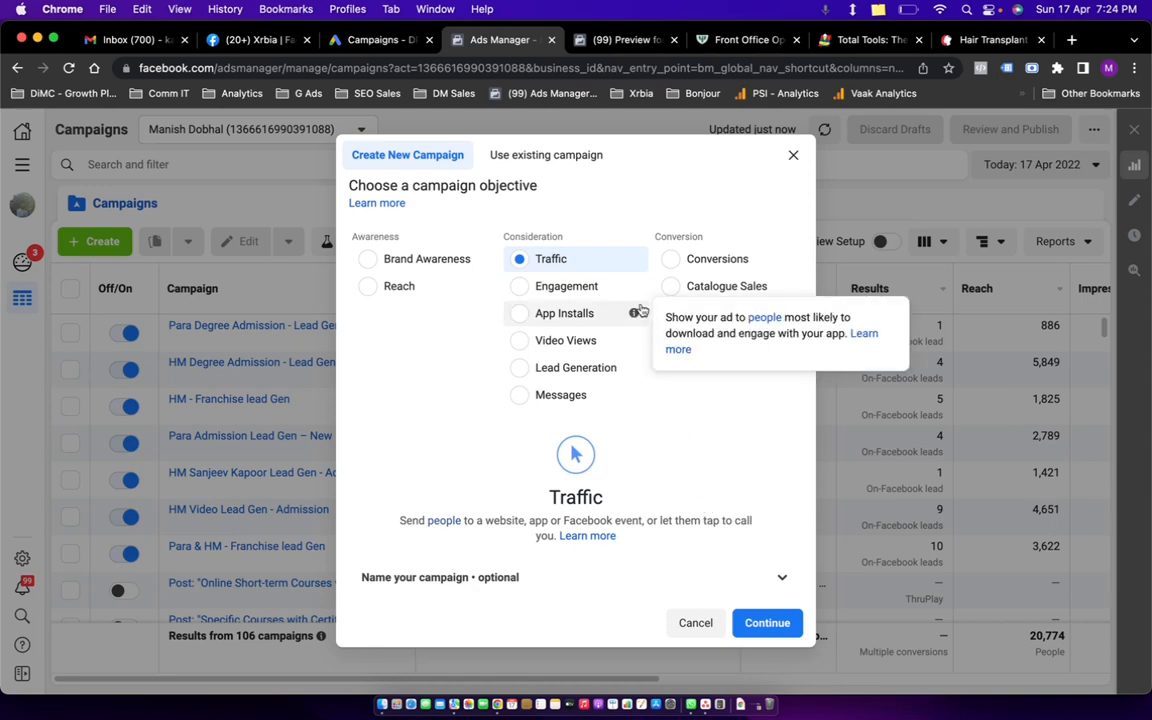
Go to the dpmiindia.com homepage via HOME on the Front Office Operation page, then move to Google Ads Campaigns.
click(740, 40)
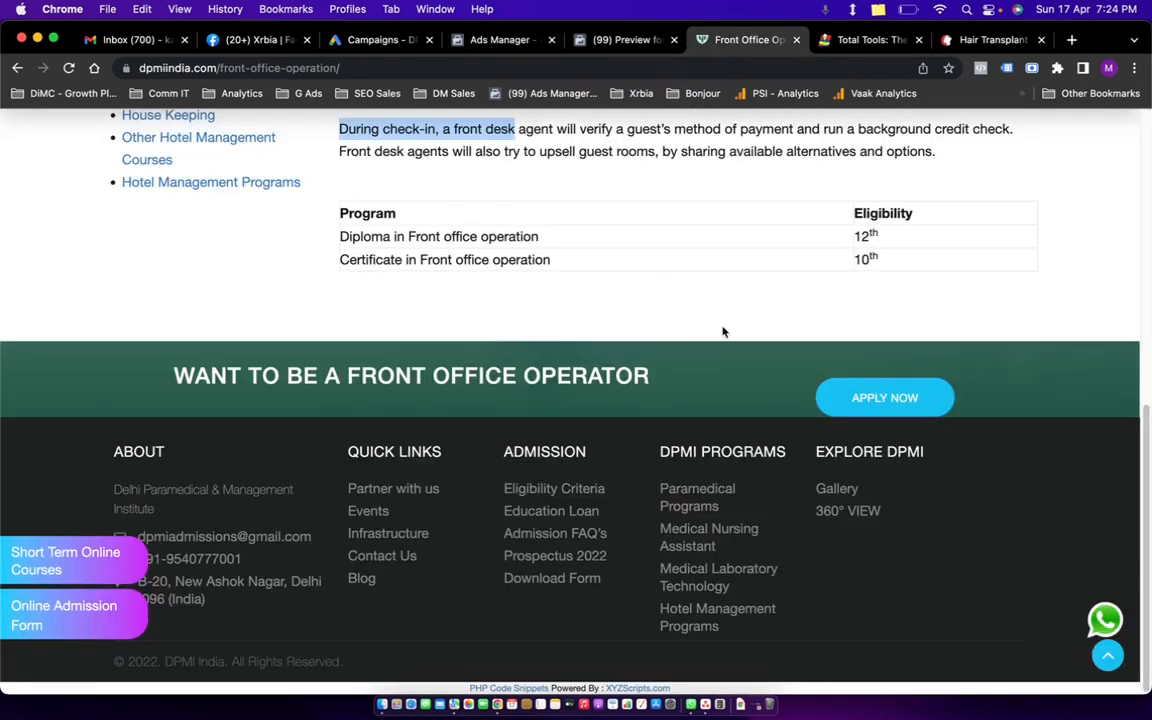
scroll(724, 332, up, 10)
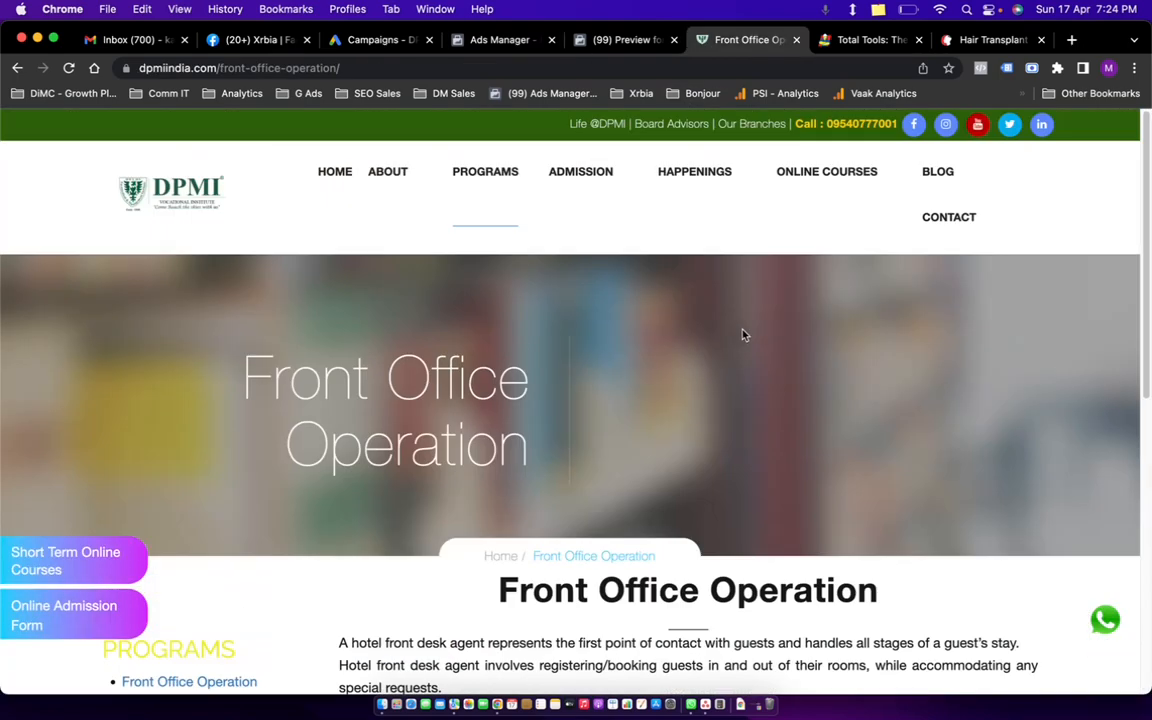
click(329, 179)
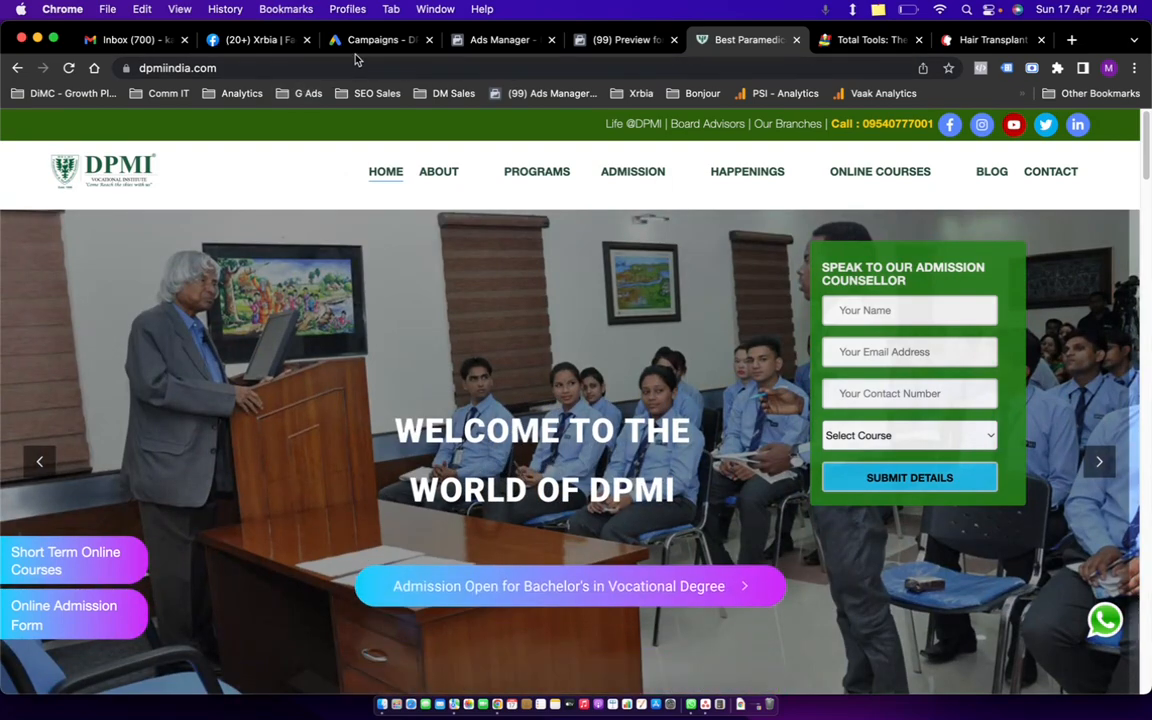
click(372, 40)
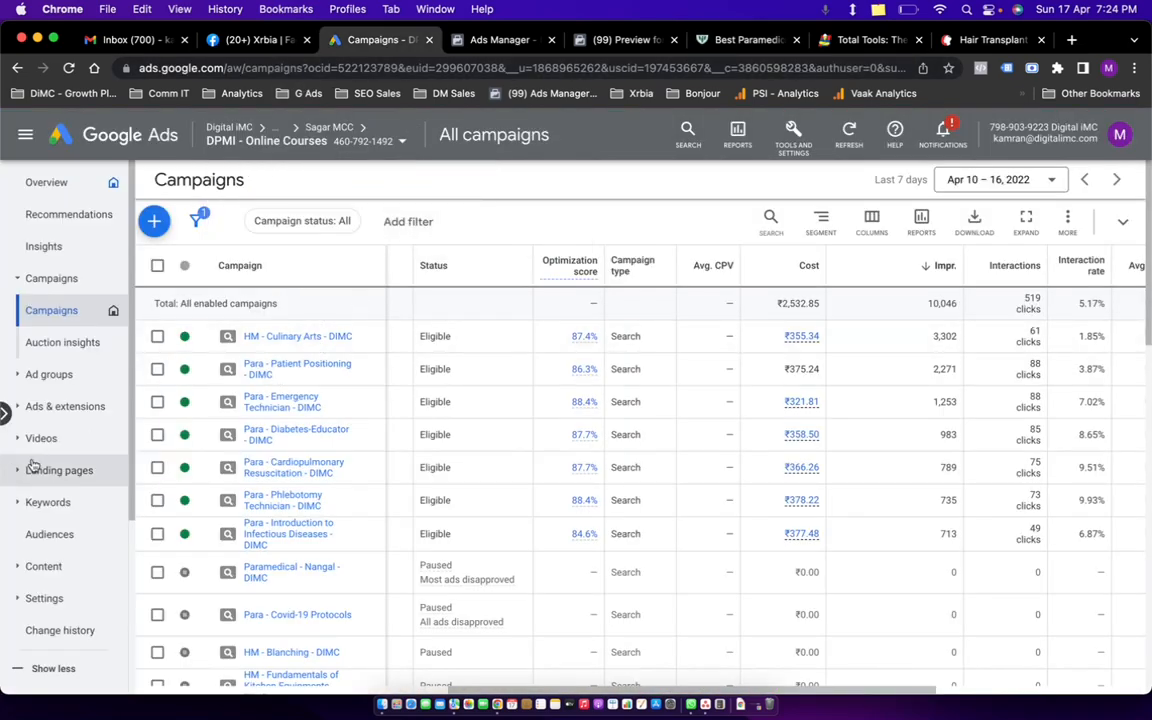
Browse the ads of the Bio-Medical Waste, Blood Cancer Causes and all search campaigns.
click(6, 413)
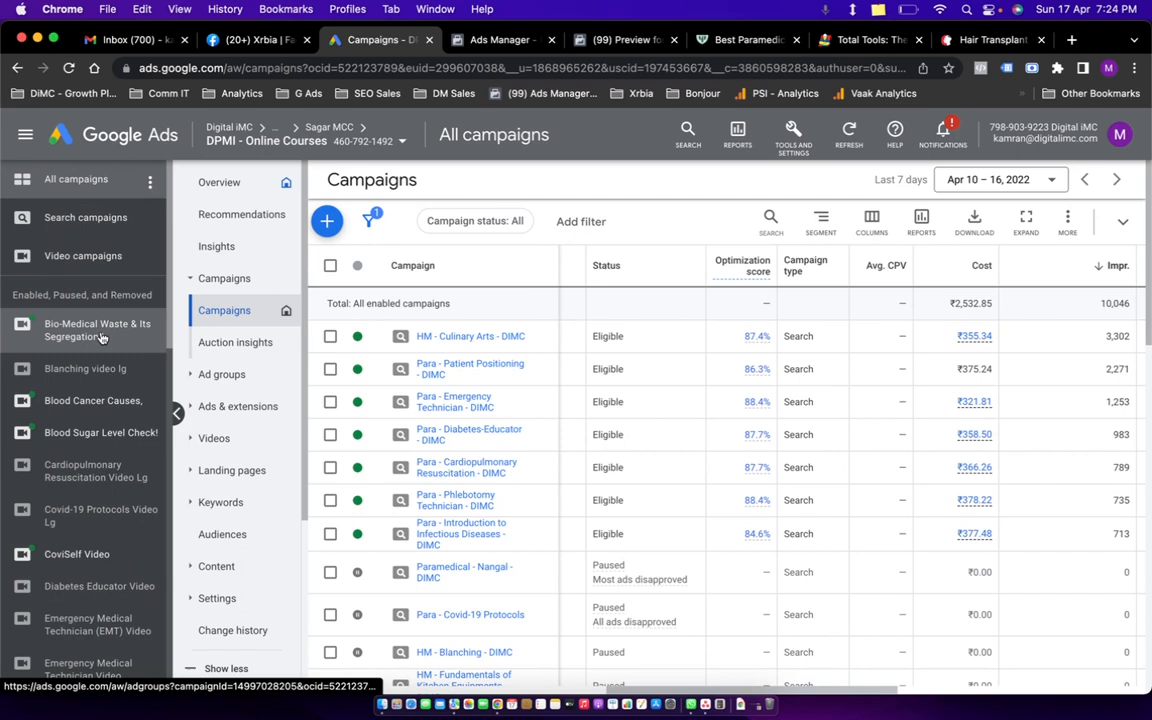
click(97, 329)
click(242, 311)
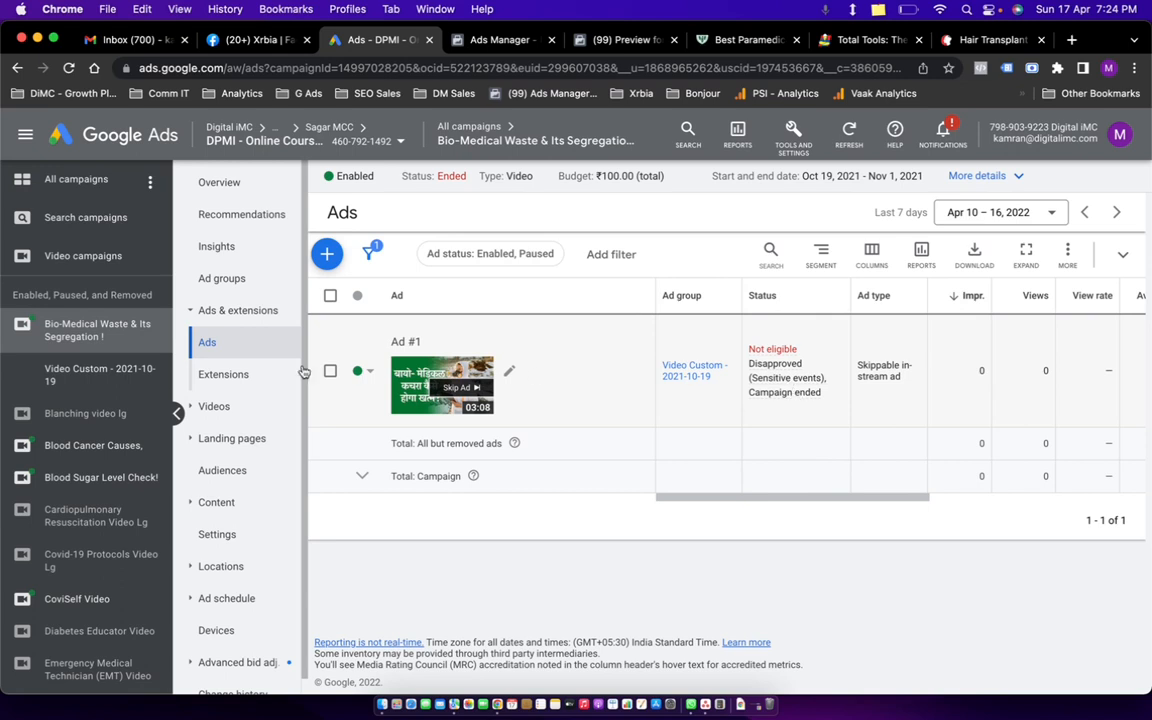
click(90, 455)
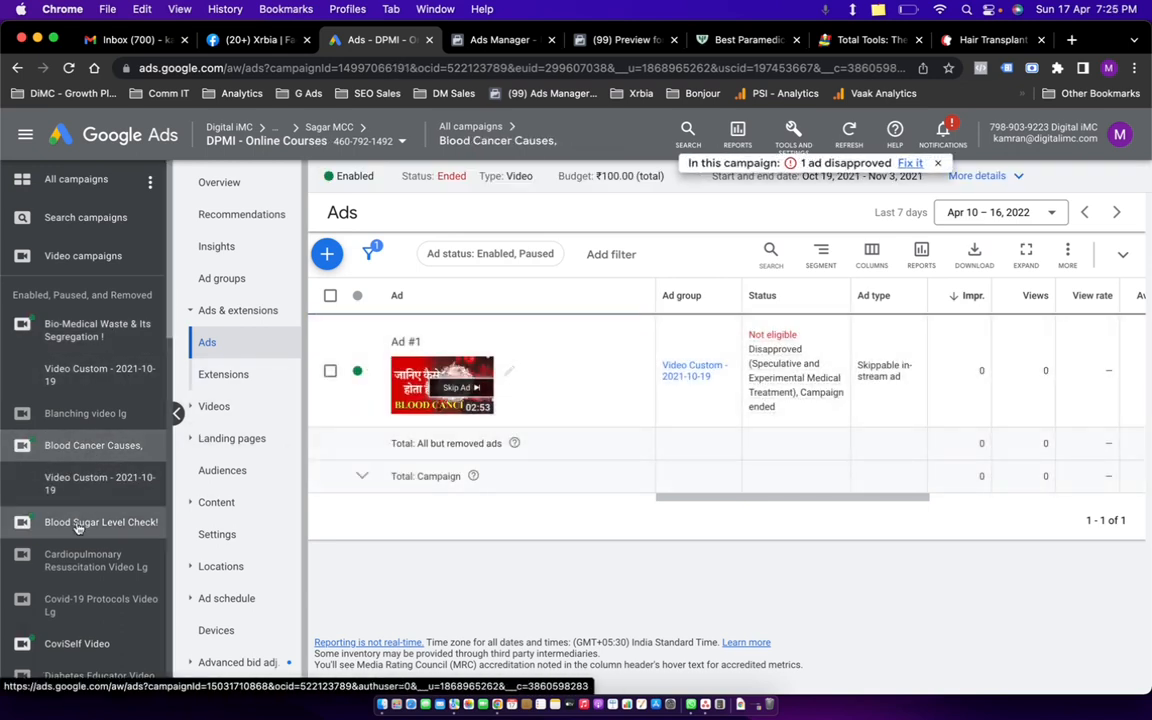
scroll(128, 480, down, 10)
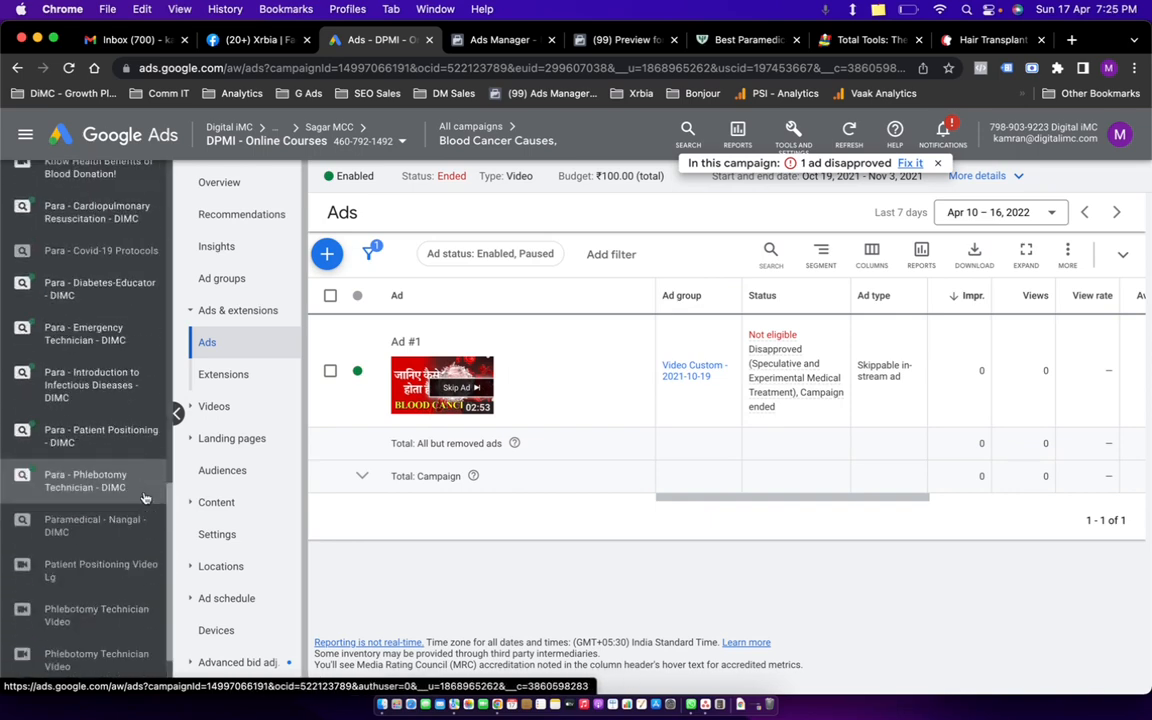
scroll(143, 497, up, 15)
click(85, 217)
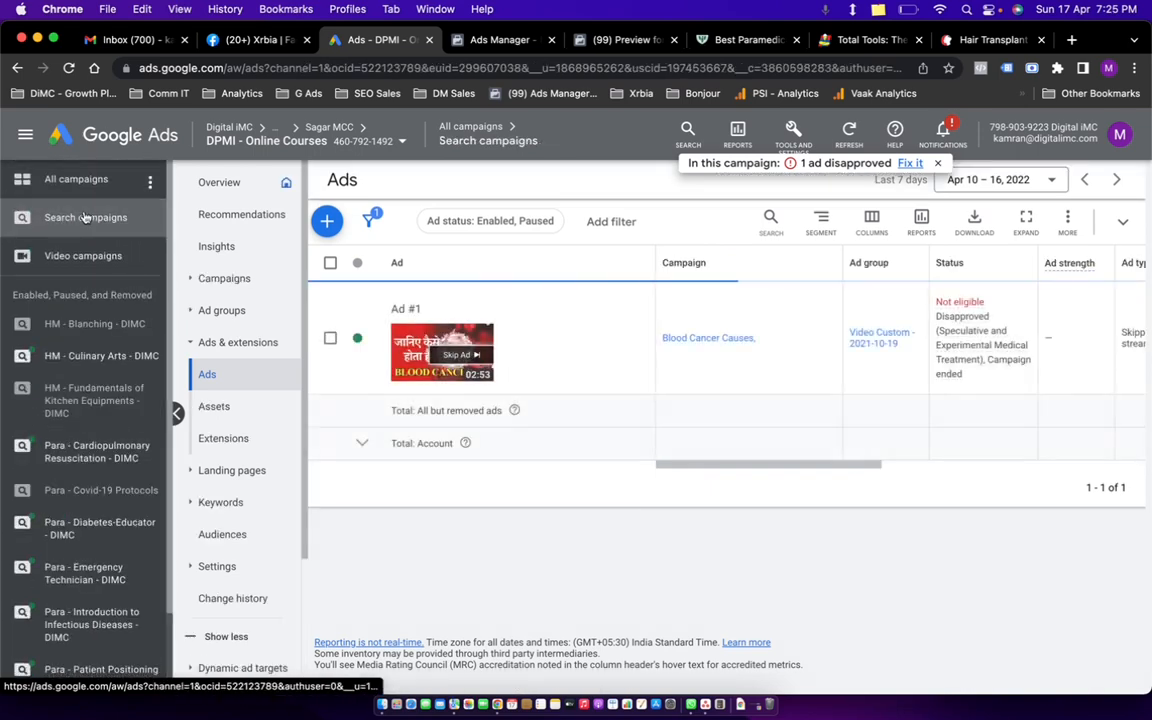
Open the HM - Culinary Arts - DIMC Online Culinary Classes ad's landing page, then return to Facebook Ads Manager.
click(100, 355)
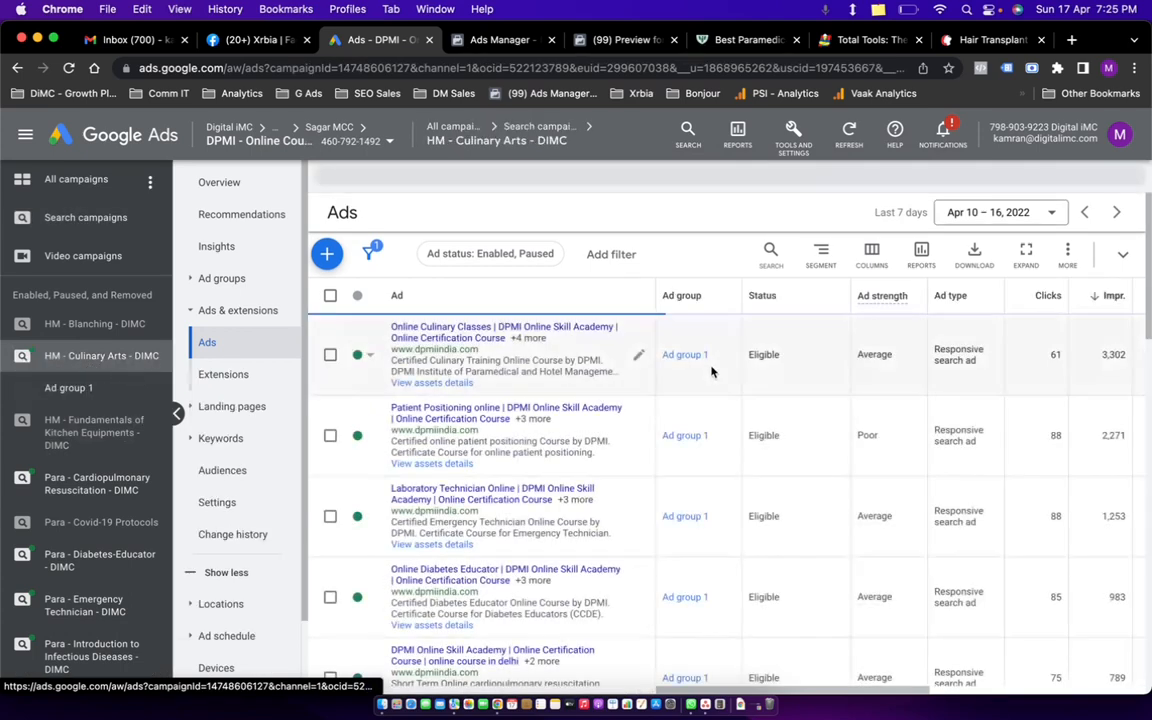
super+click(475, 332)
click(411, 41)
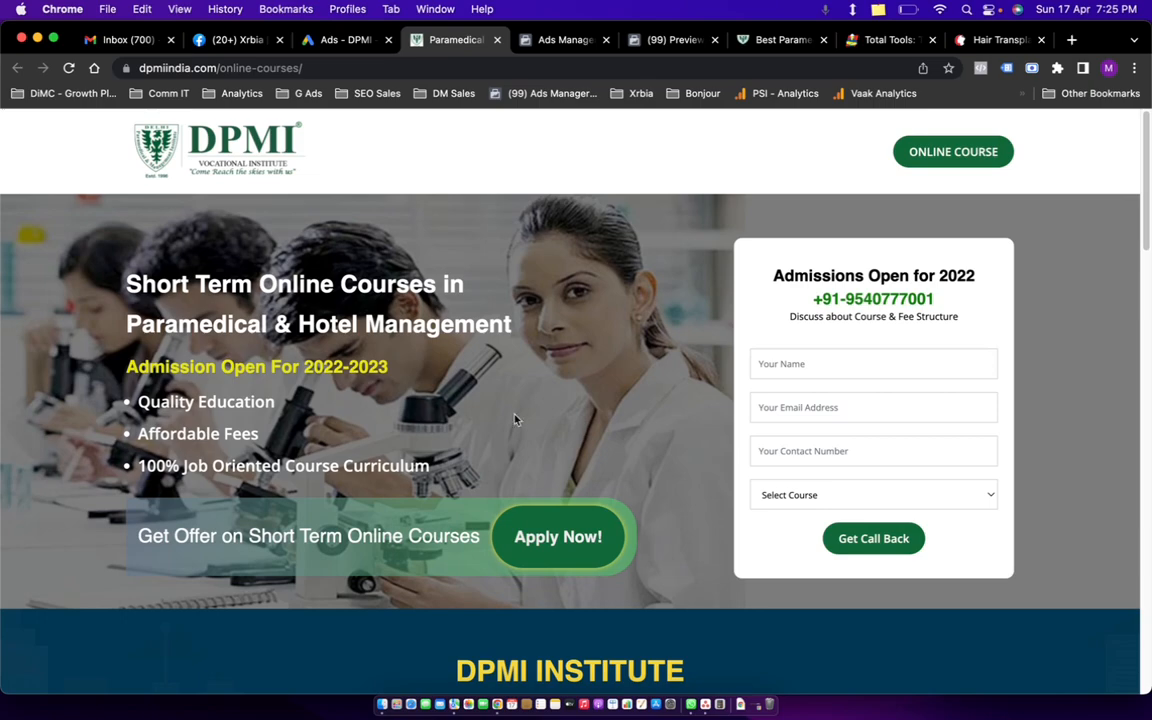
click(348, 42)
click(474, 48)
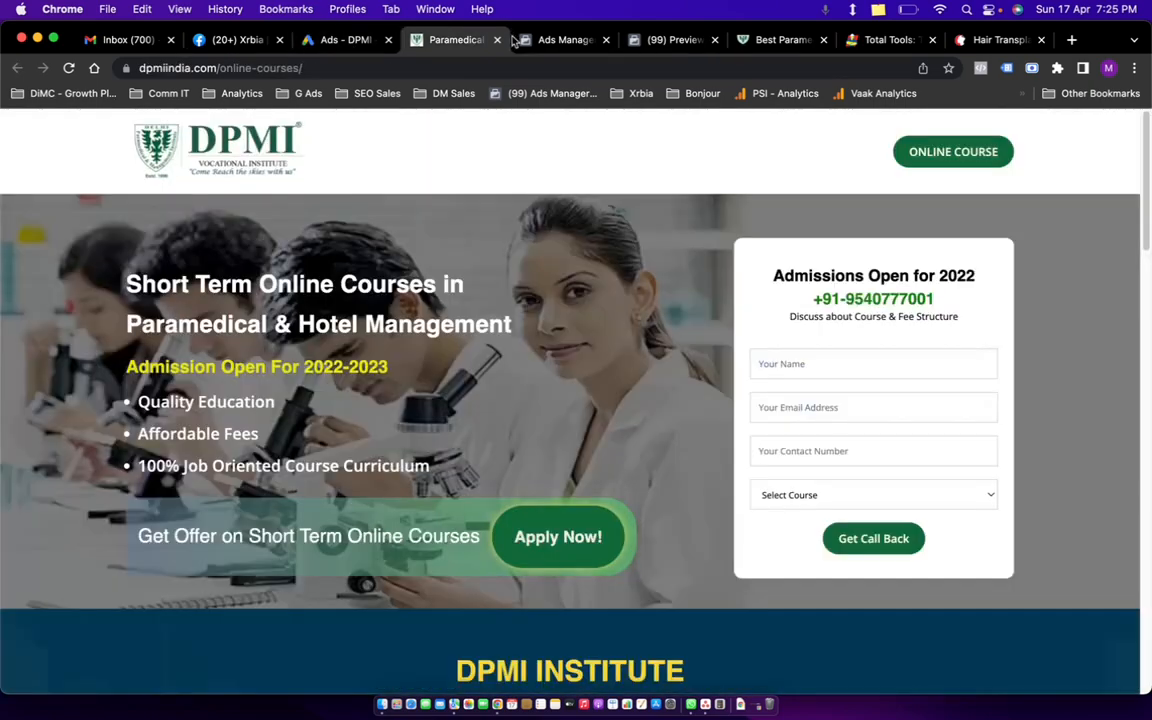
click(528, 40)
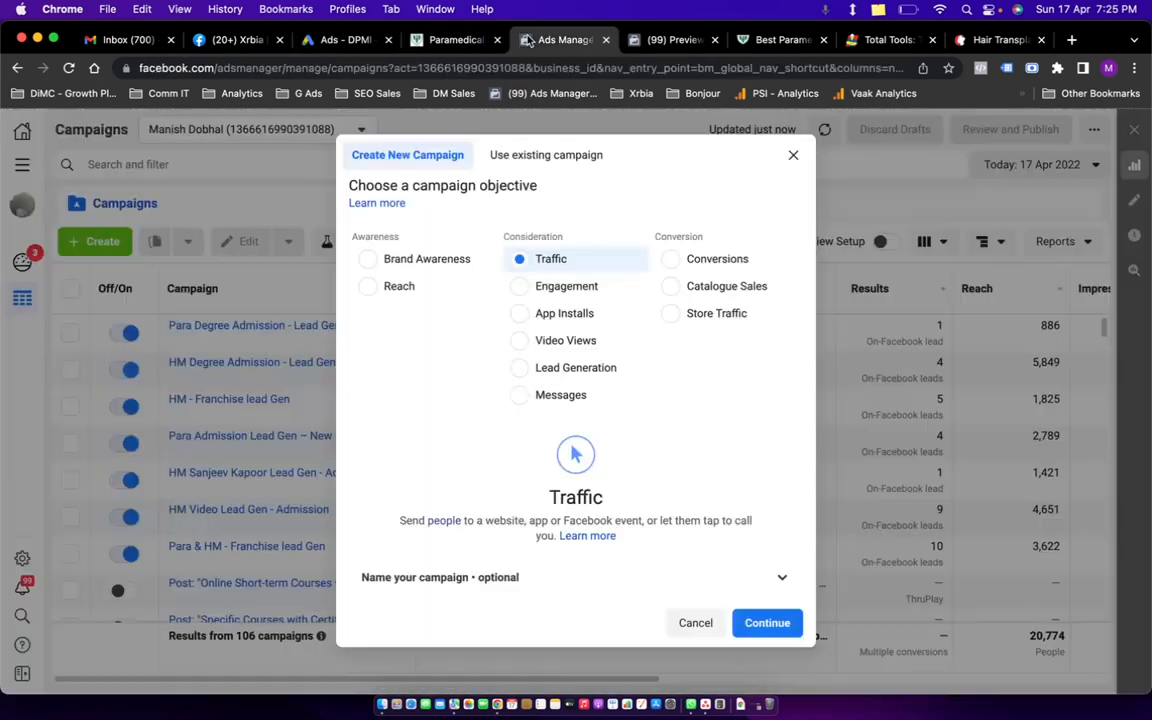
Cancel the Create New Campaign objective dialog, leaving the list of 106 campaigns.
click(793, 156)
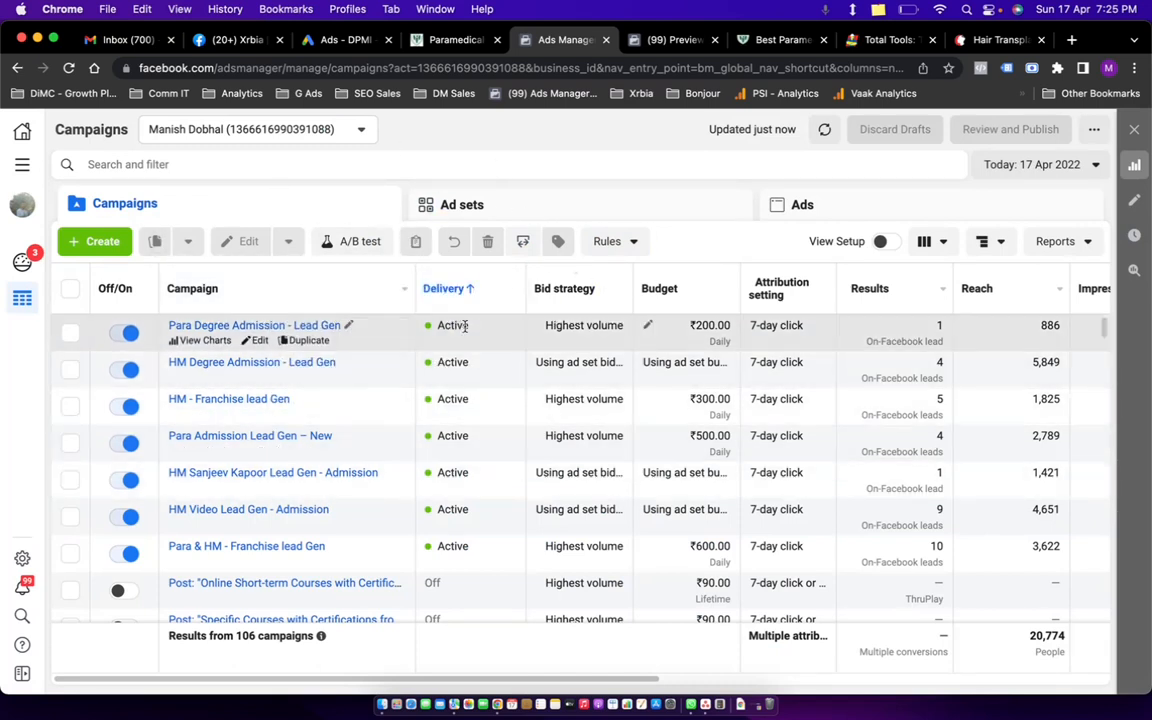
key(super+grave)
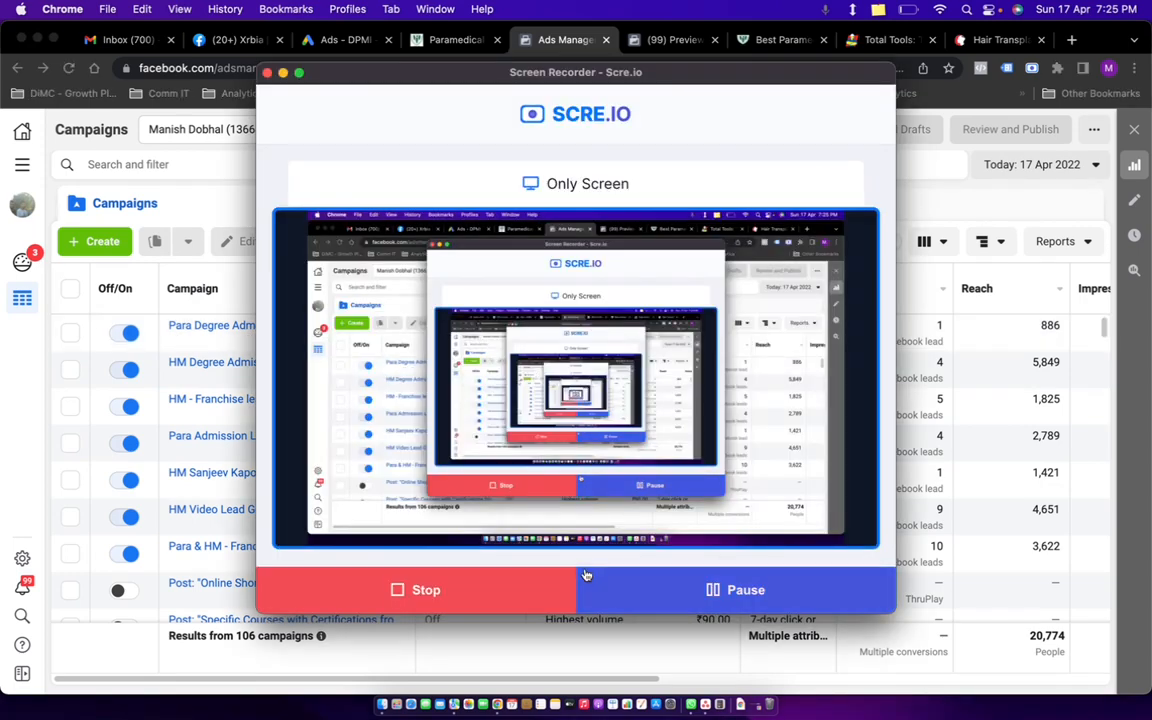